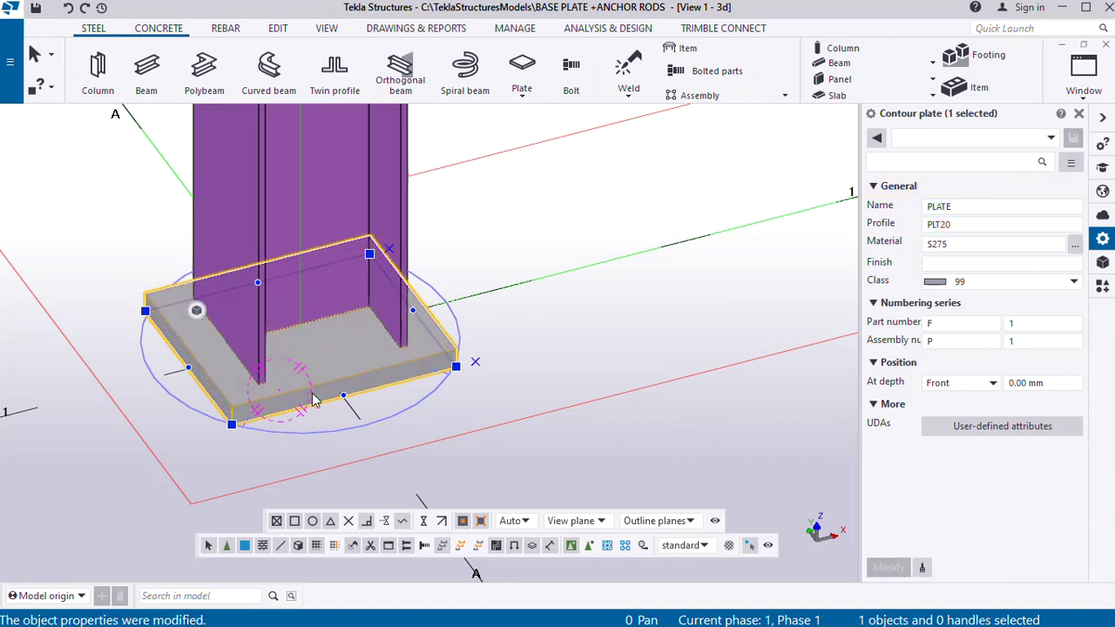
Set the bottom position of the steel column to 20 mm so it sits on top of the base plate
middle_drag(296, 386, 415, 337)
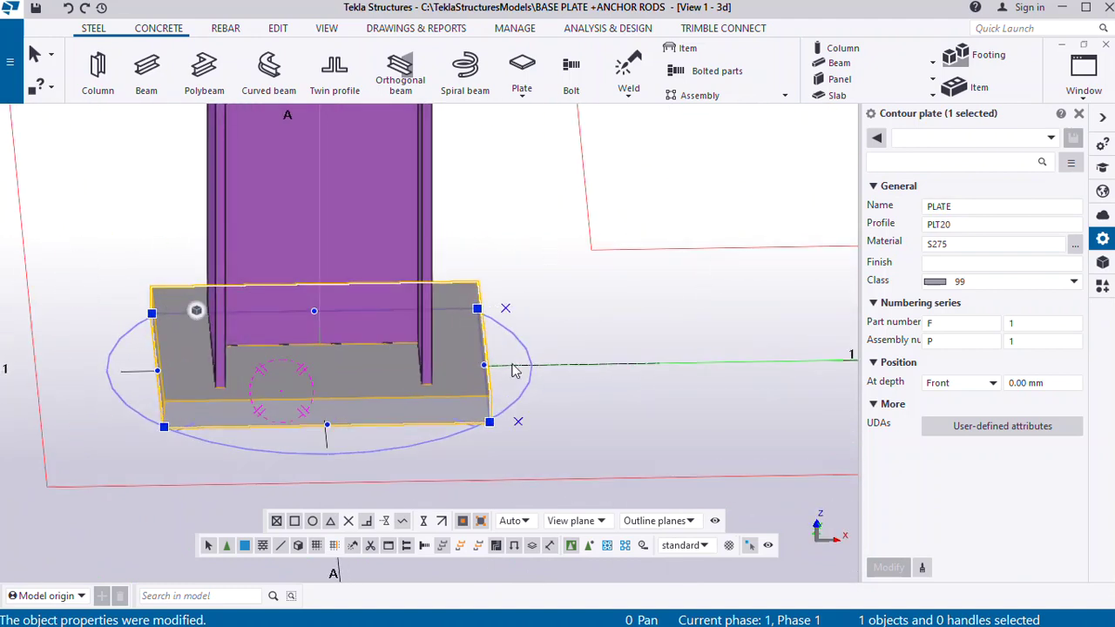
scroll(553, 245, down, 4)
click(541, 264)
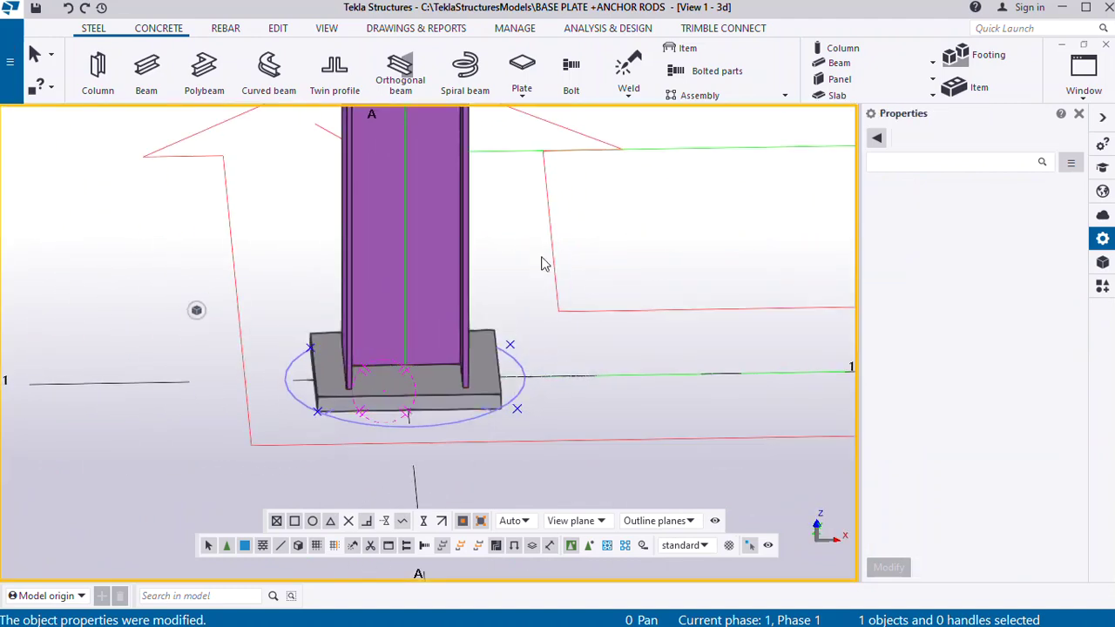
click(463, 283)
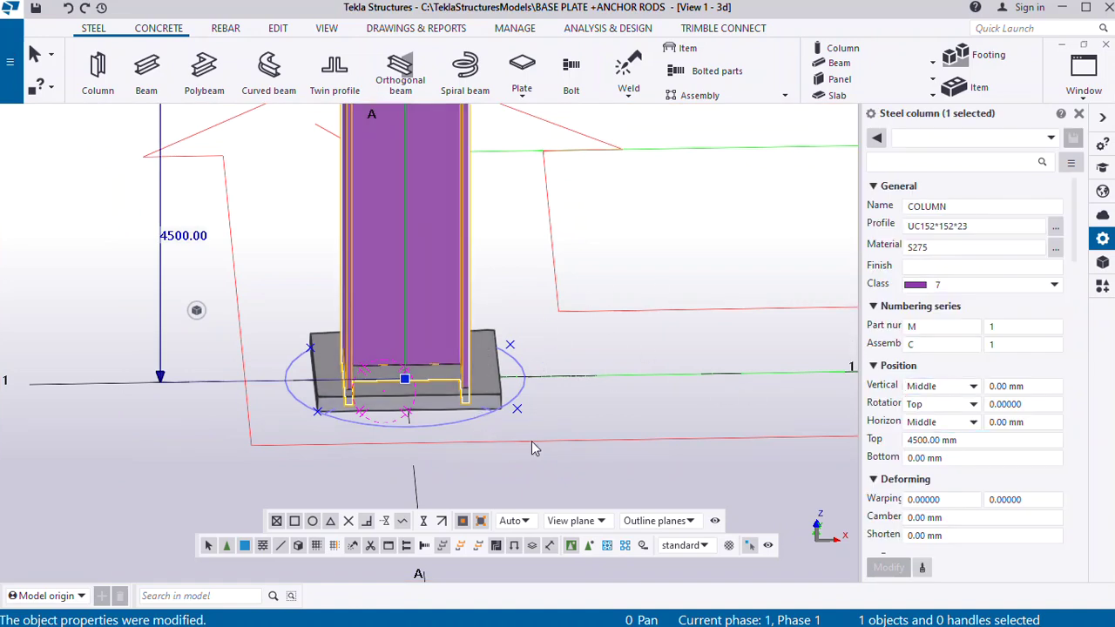
click(945, 443)
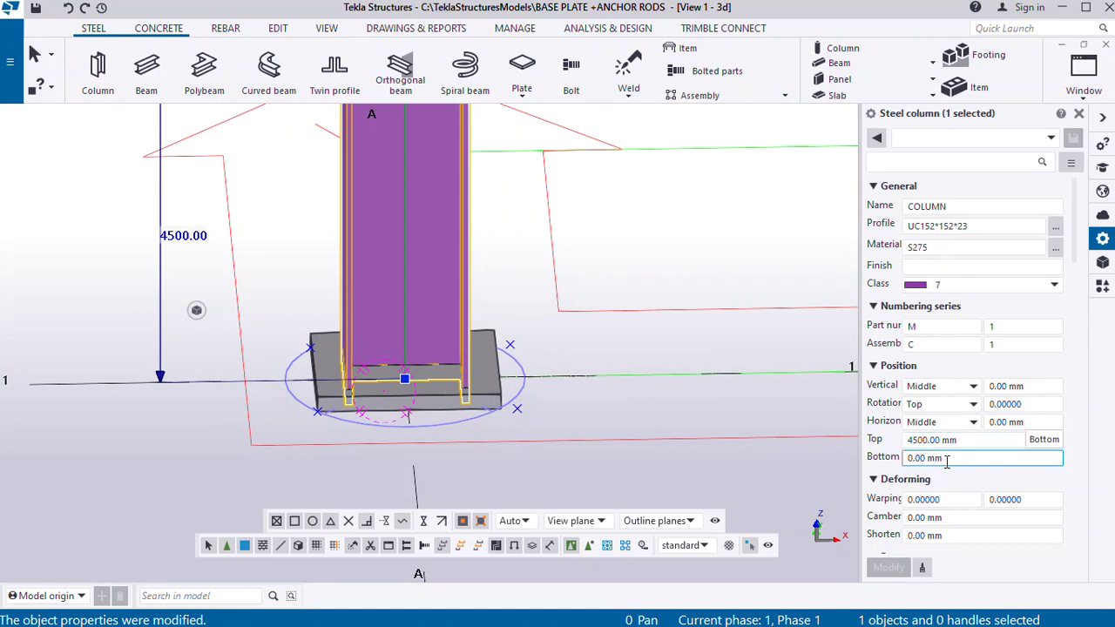
drag(938, 458, 893, 470)
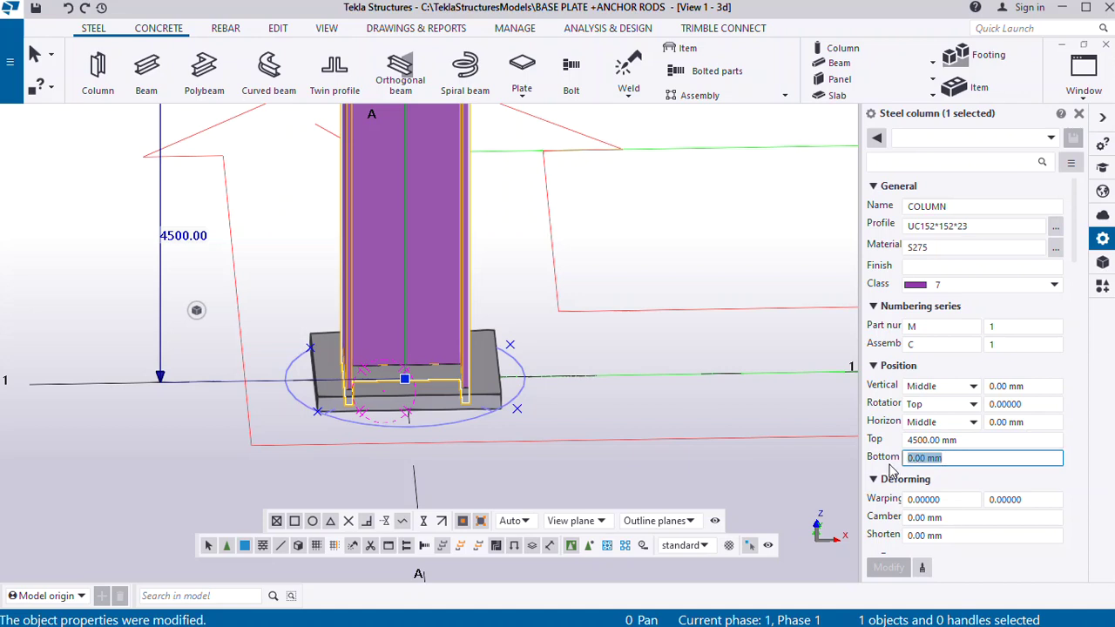
text(20)
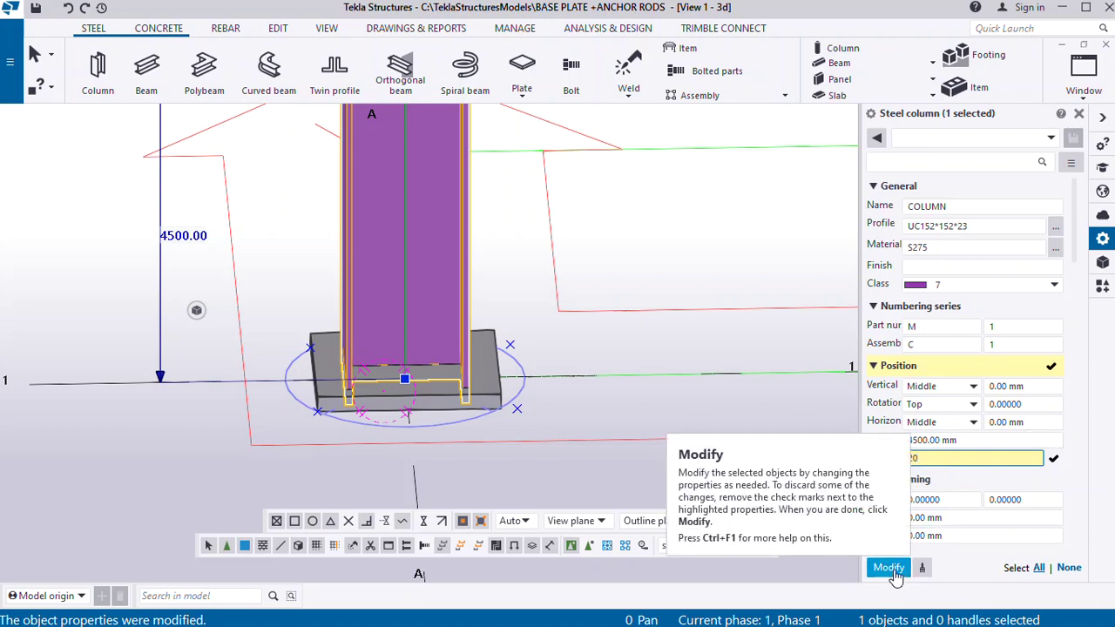
click(893, 571)
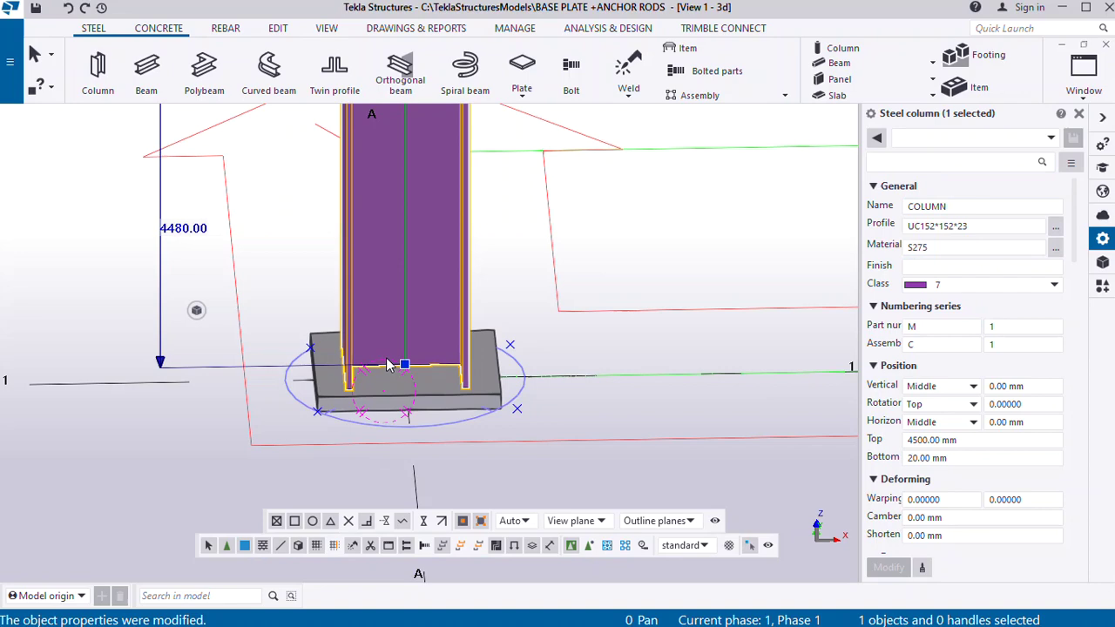
Open the Plan +0 view and frame the base plate with the column section
ctrl+middle_drag(386, 364, 484, 358)
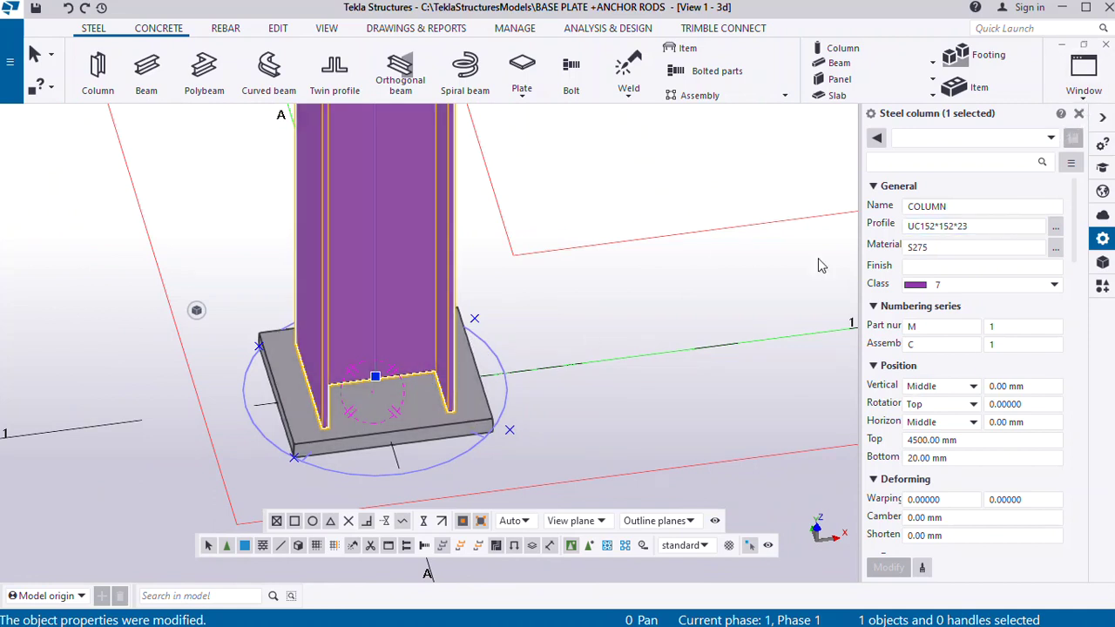
click(1086, 97)
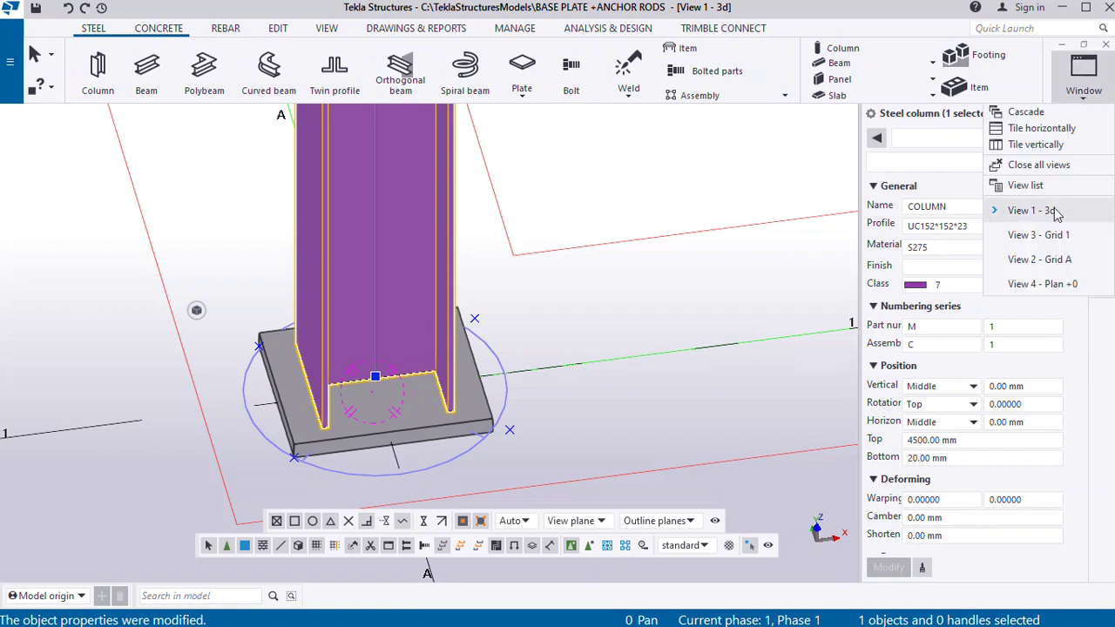
click(1045, 284)
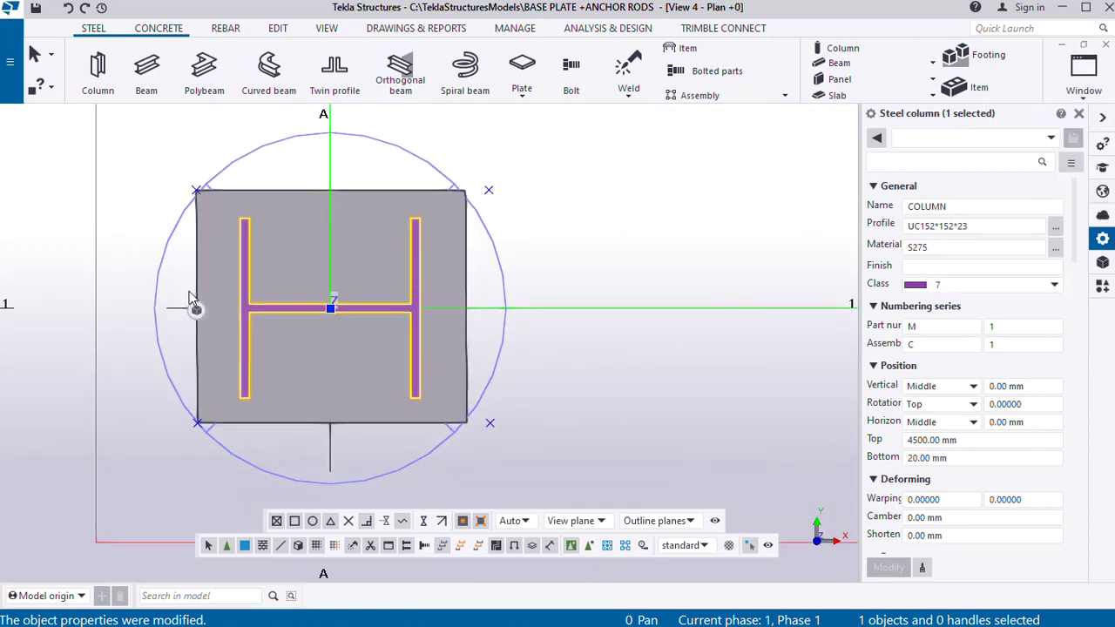
scroll(209, 270, up, 4)
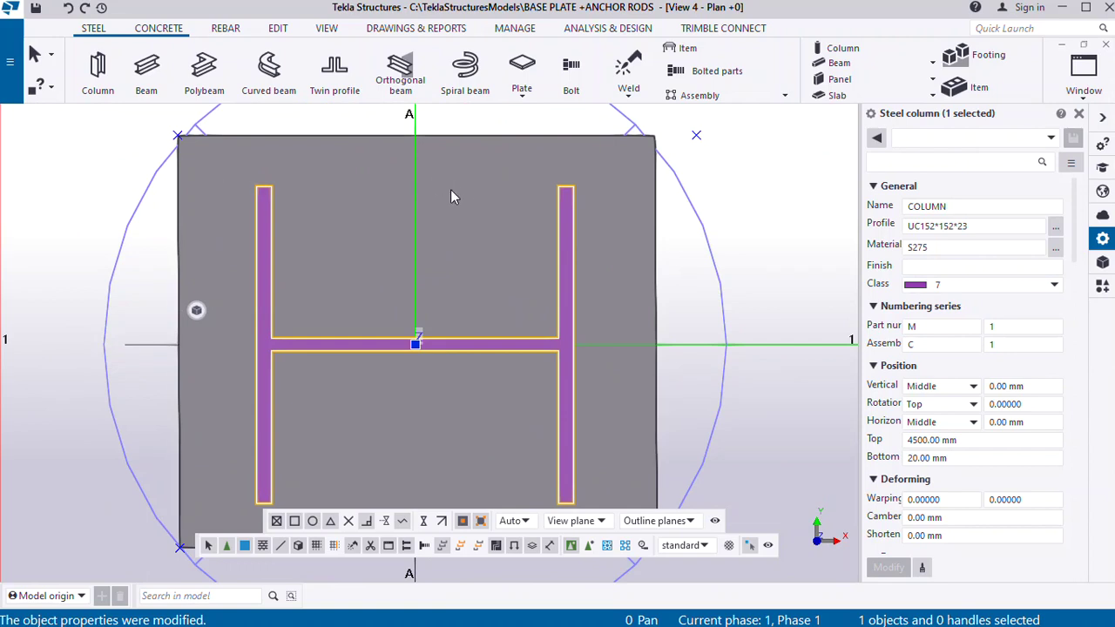
scroll(251, 202, down, 2)
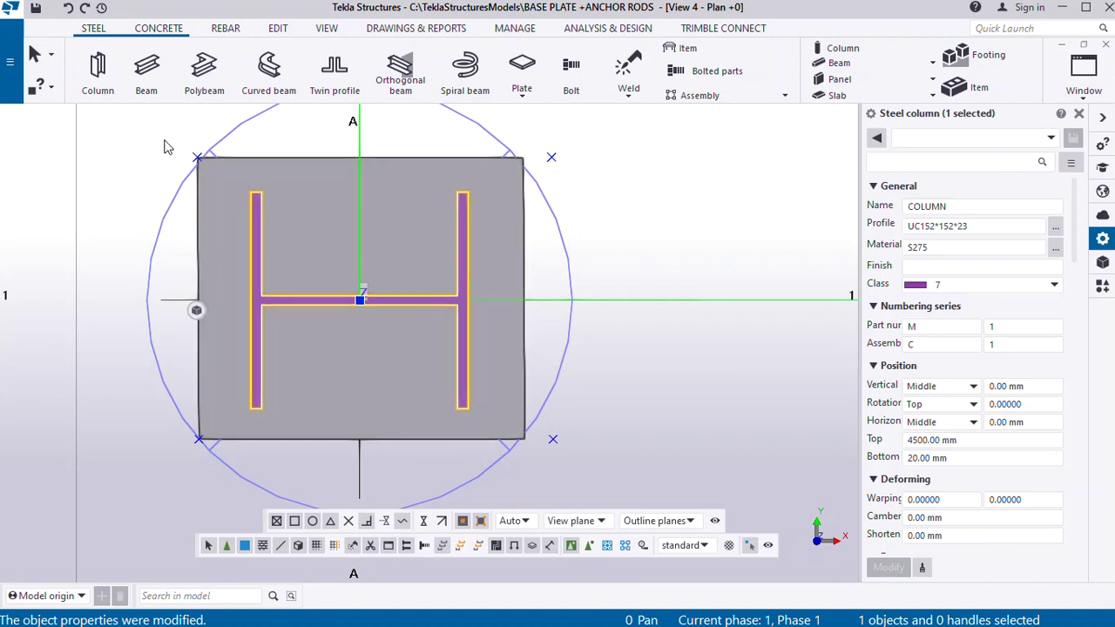
Delete the four construction points around the base plate, two on its left side and two on its right side
drag(165, 142, 215, 464)
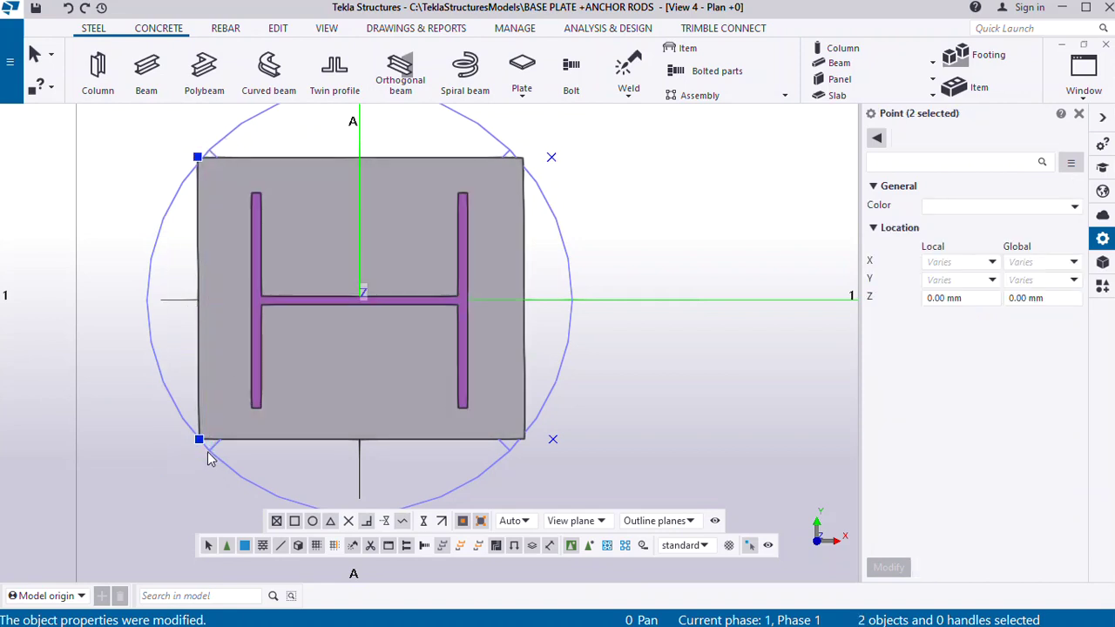
right_click(206, 442)
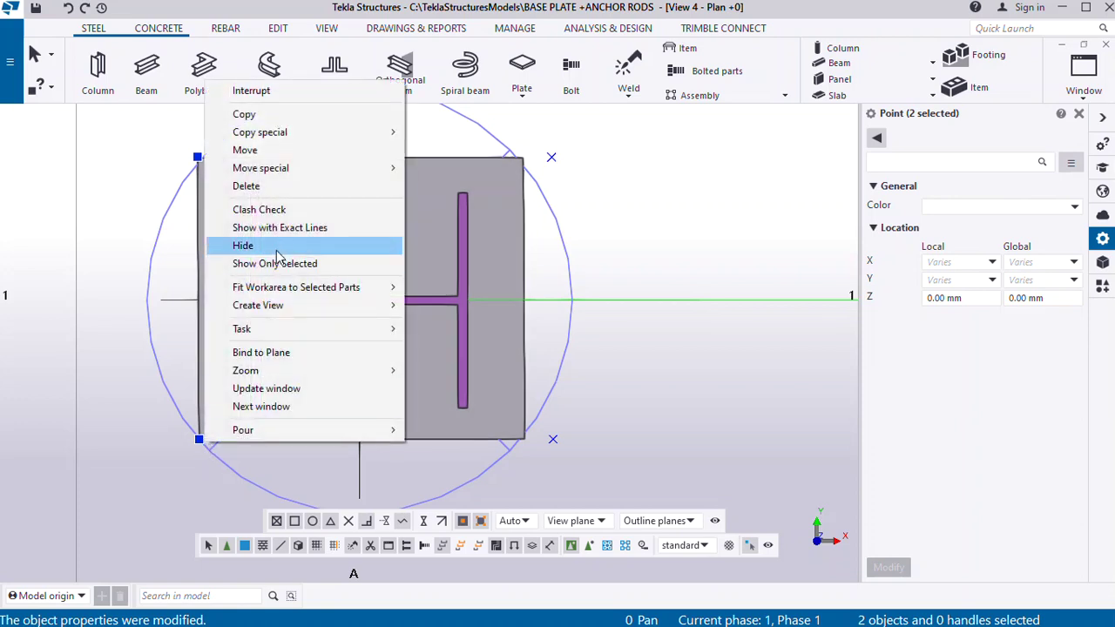
click(267, 186)
drag(528, 126, 622, 475)
right_click(614, 217)
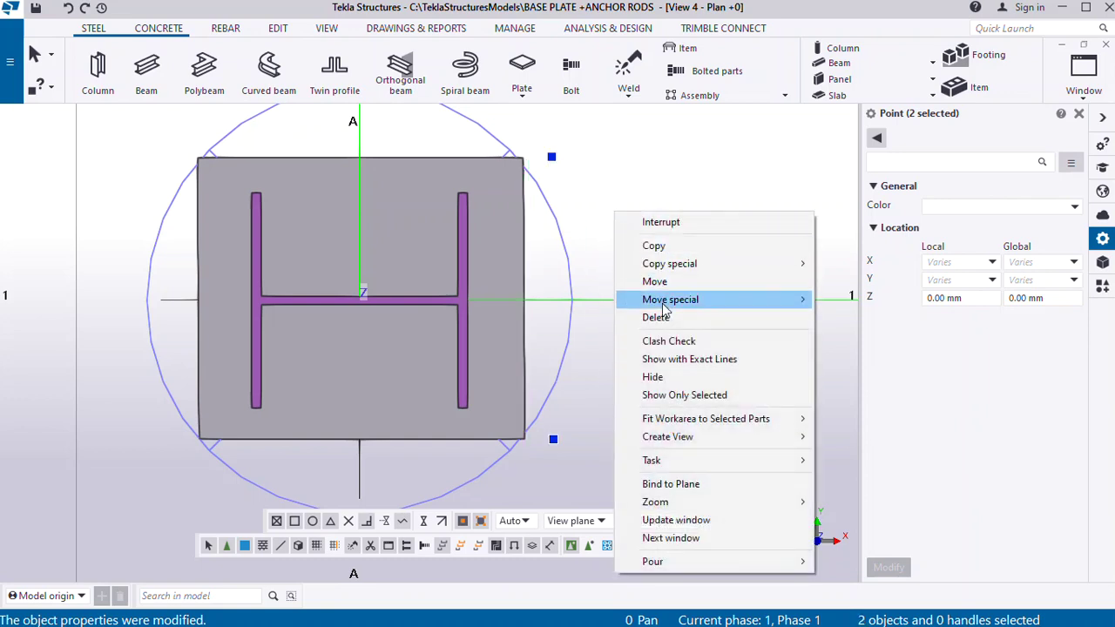
click(648, 317)
scroll(532, 254, down, 1)
scroll(300, 235, up, 3)
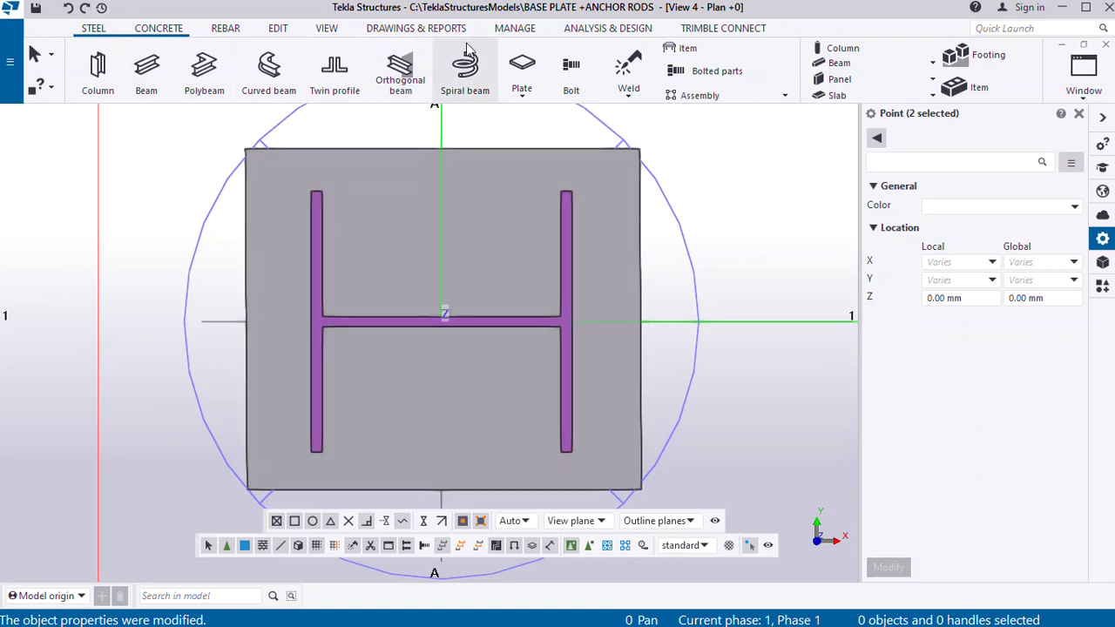
With free snapping on, place two points at any position outside the column's left flange, near the plate's upper-left and lower-left corners
click(279, 29)
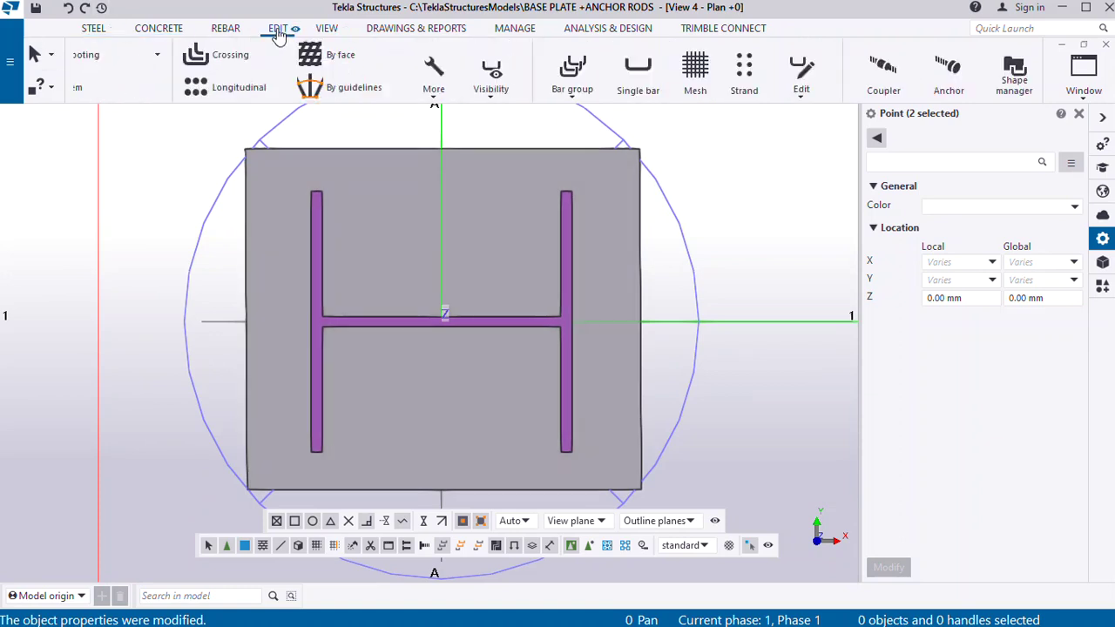
scroll(496, 77, down, 2)
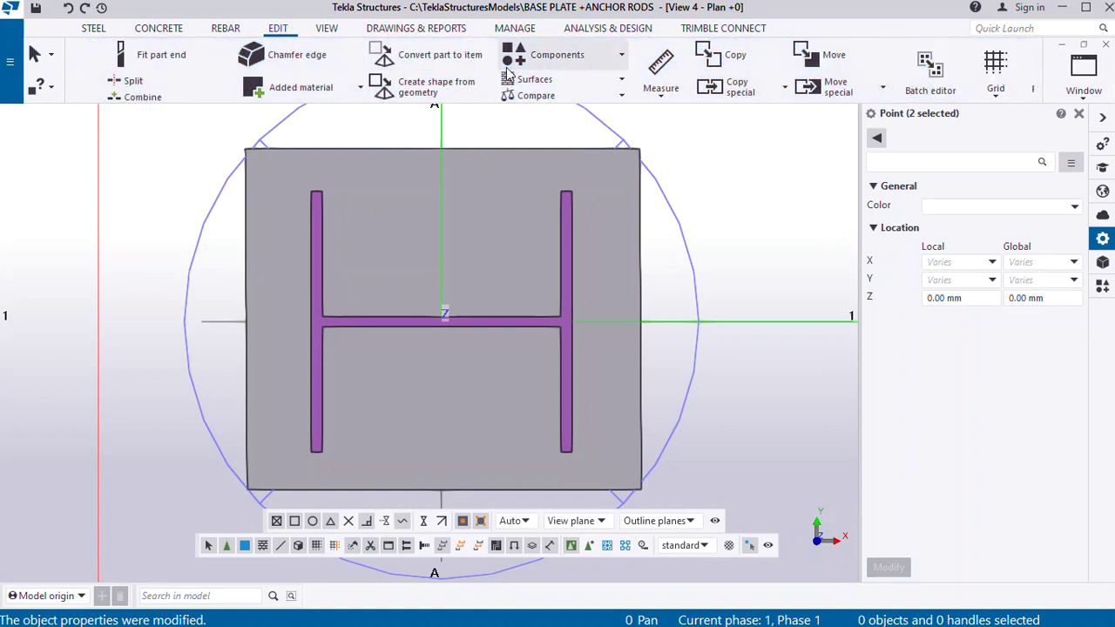
scroll(510, 77, down, 4)
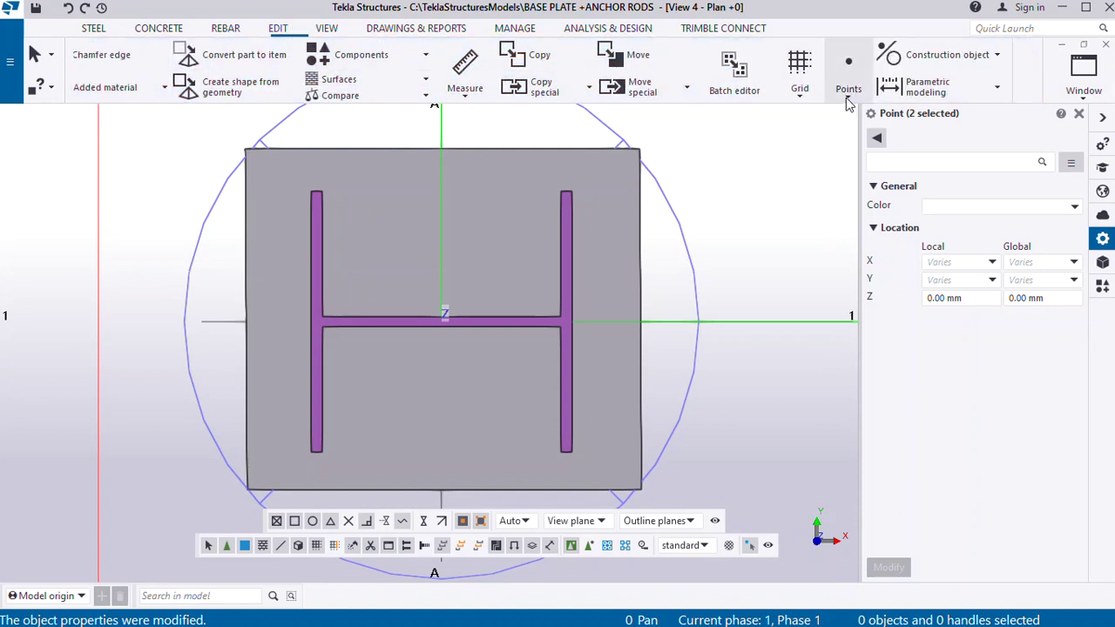
click(848, 96)
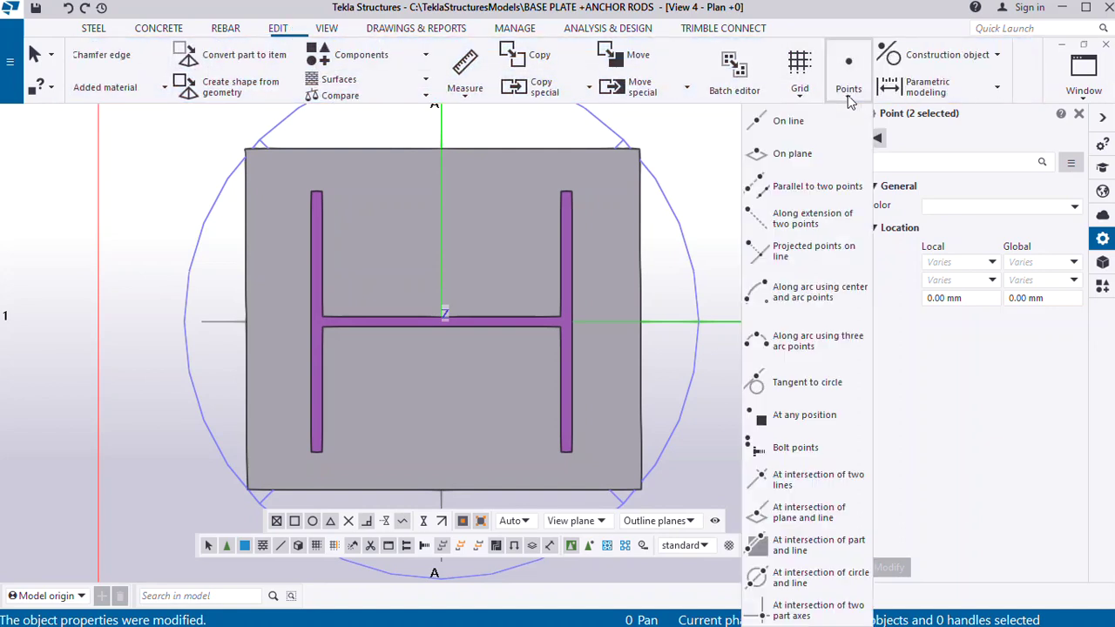
click(803, 416)
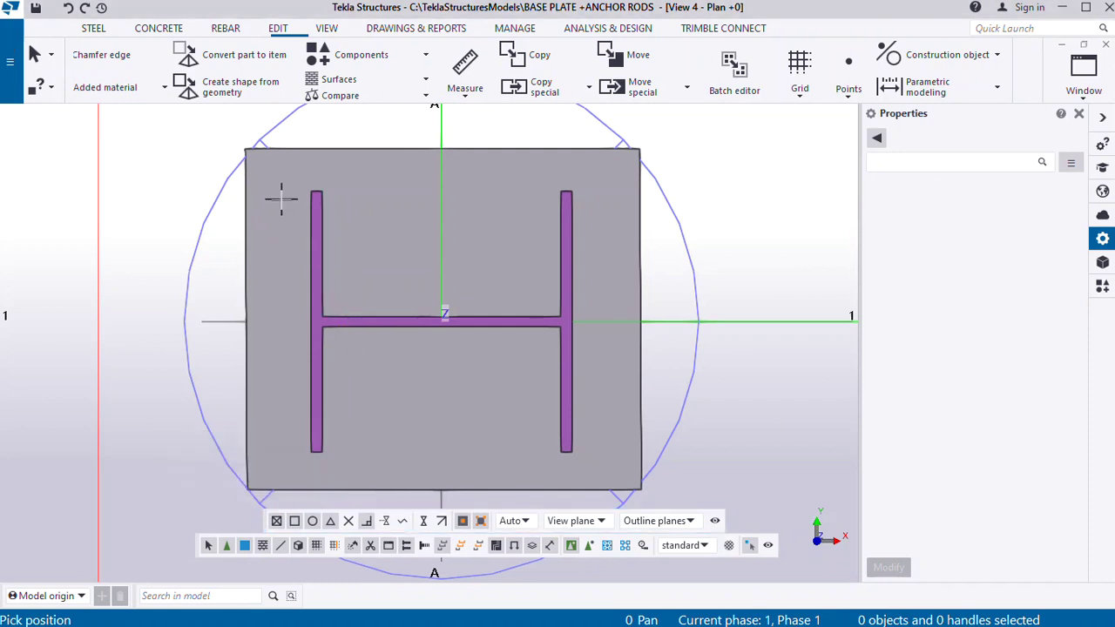
scroll(286, 191, up, 1)
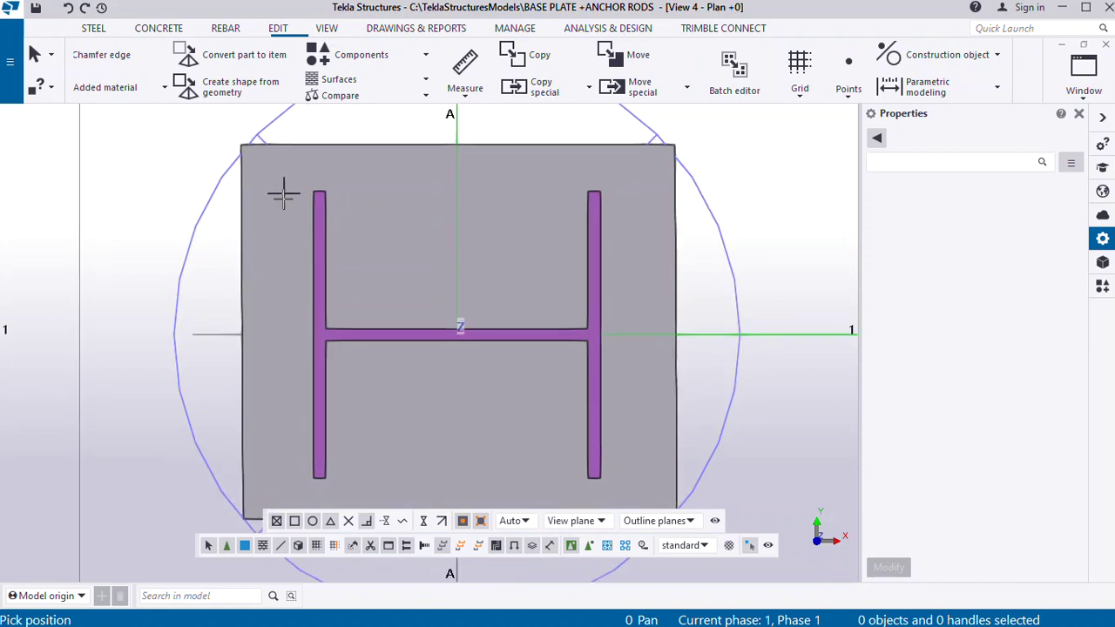
click(403, 522)
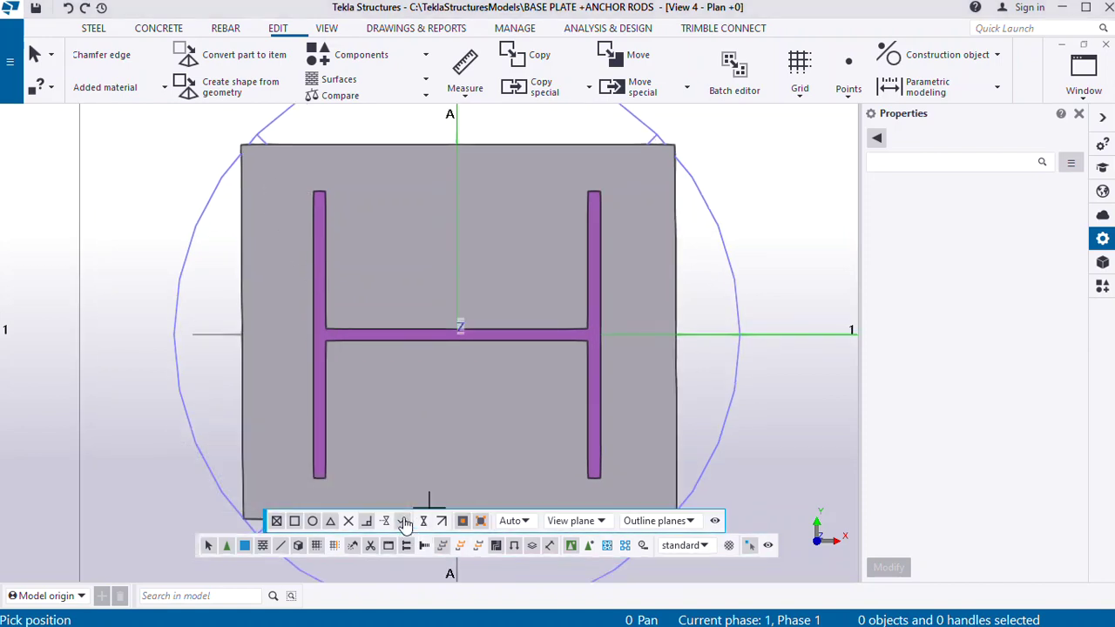
click(283, 193)
scroll(261, 318, down, 1)
scroll(283, 469, up, 1)
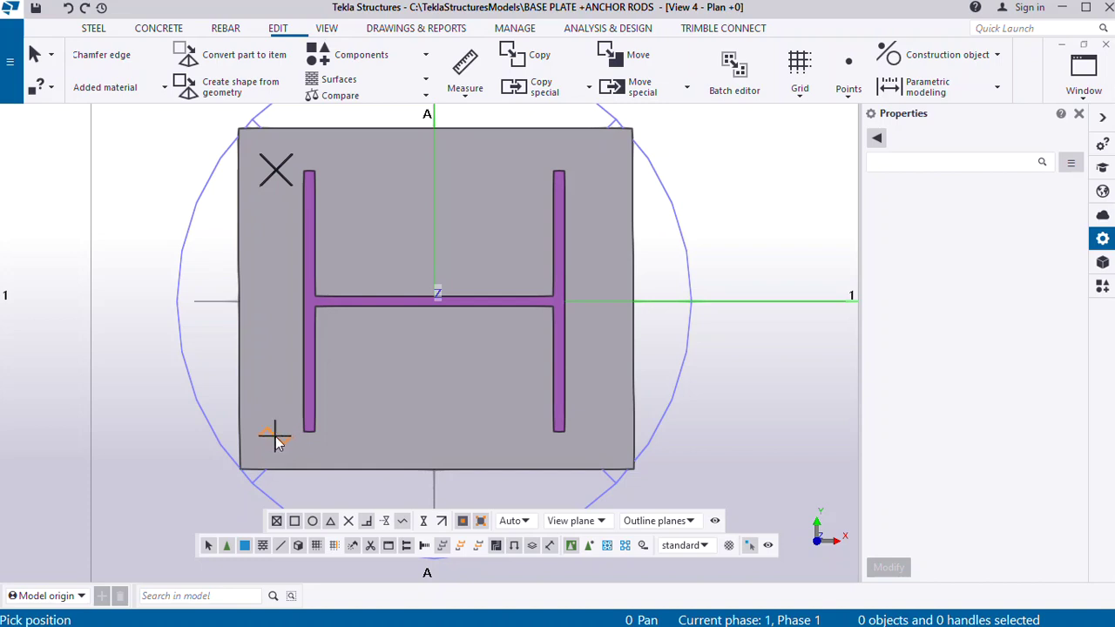
click(274, 435)
scroll(276, 431, down, 2)
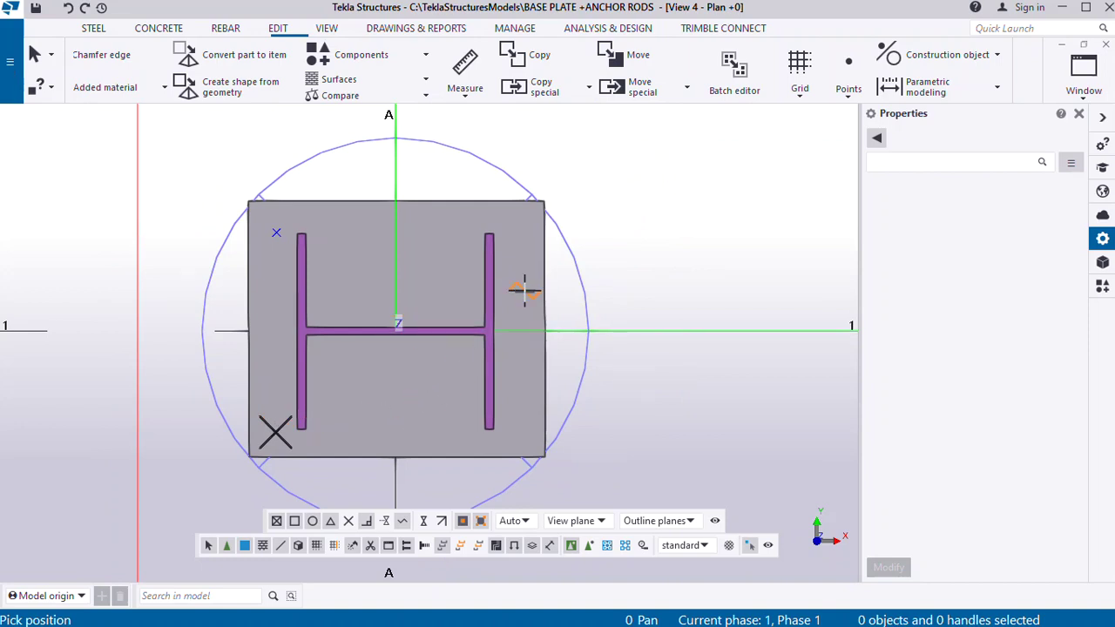
scroll(510, 241, up, 3)
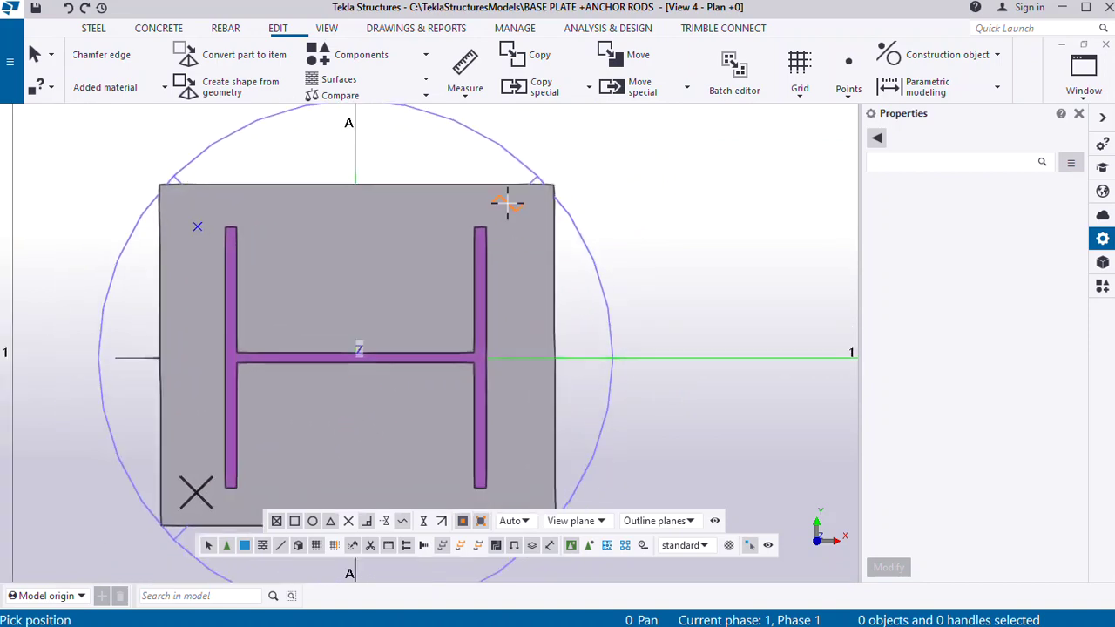
scroll(501, 237, down, 2)
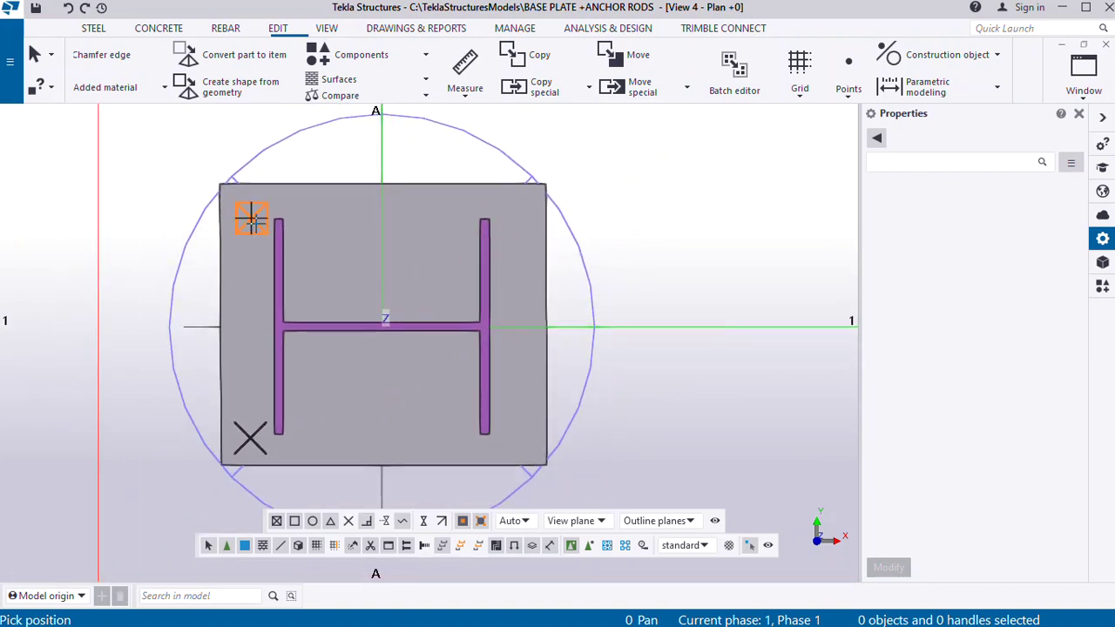
click(252, 218)
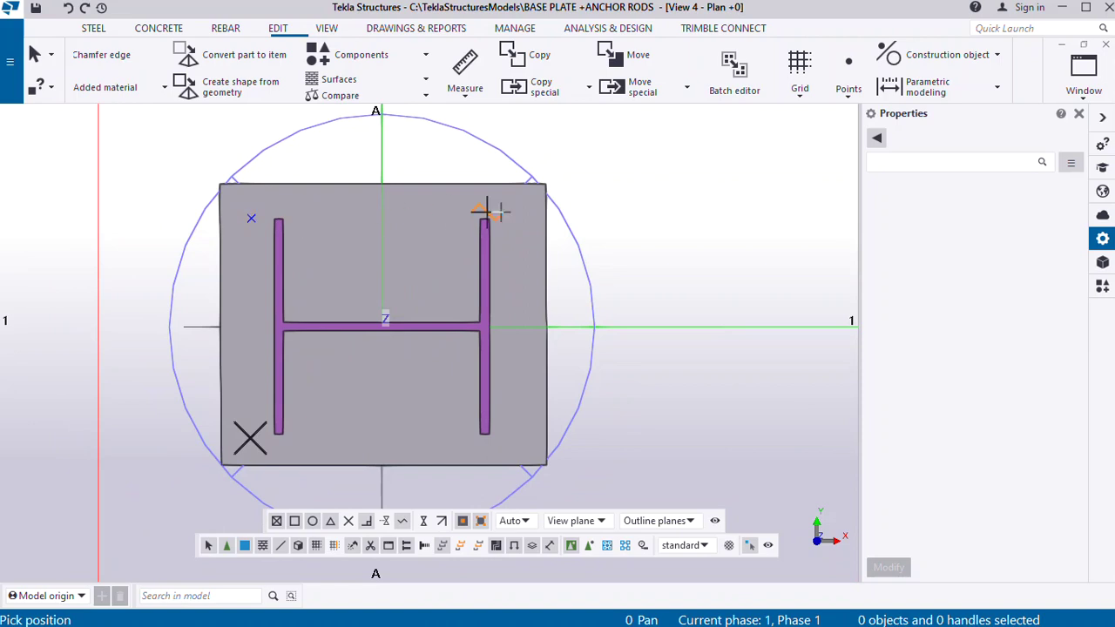
click(258, 438)
scroll(543, 181, up, 1)
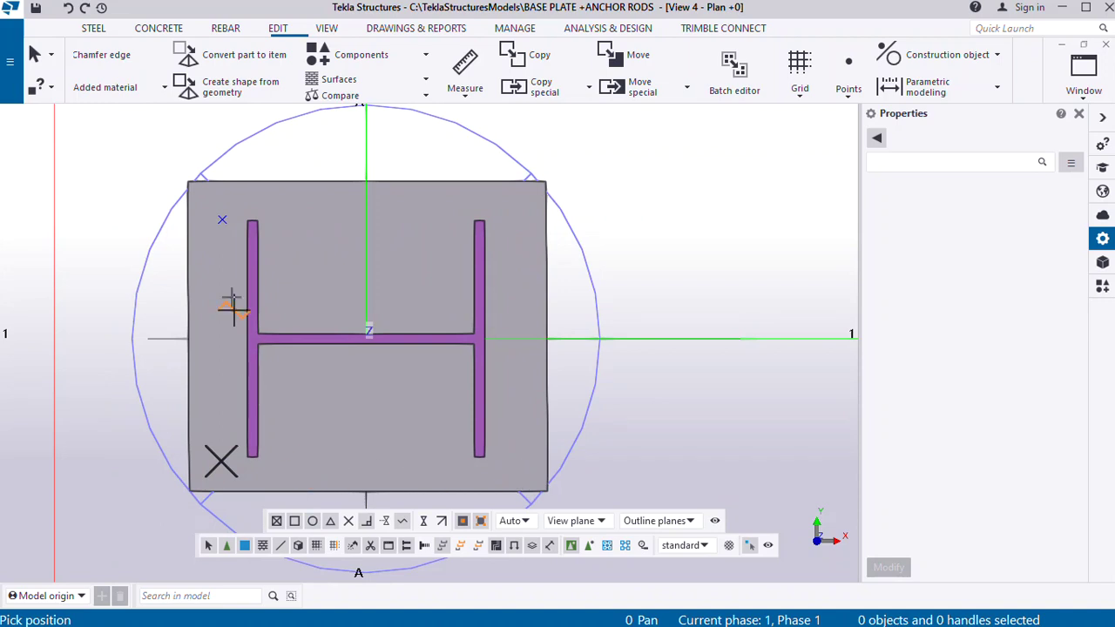
scroll(496, 209, up, 1)
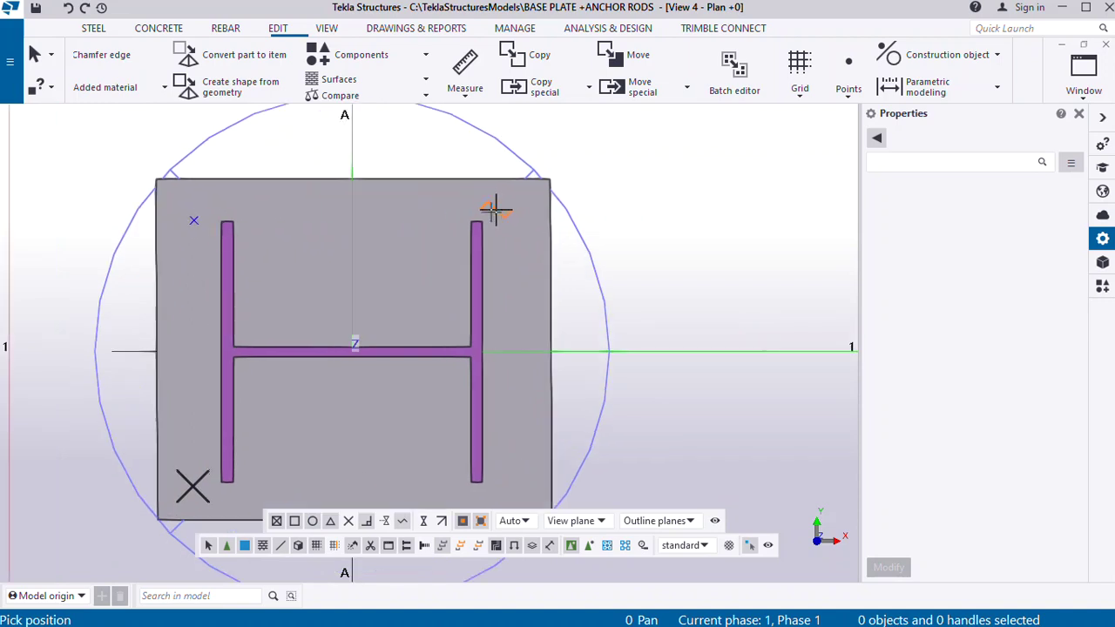
scroll(324, 204, down, 1)
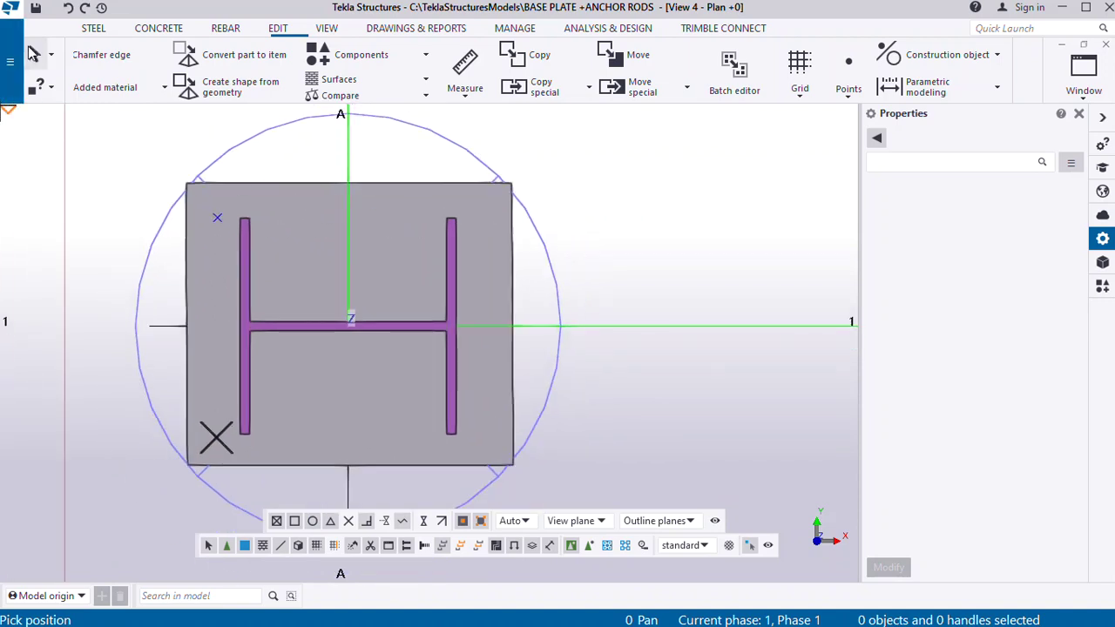
scroll(328, 206, down, 1)
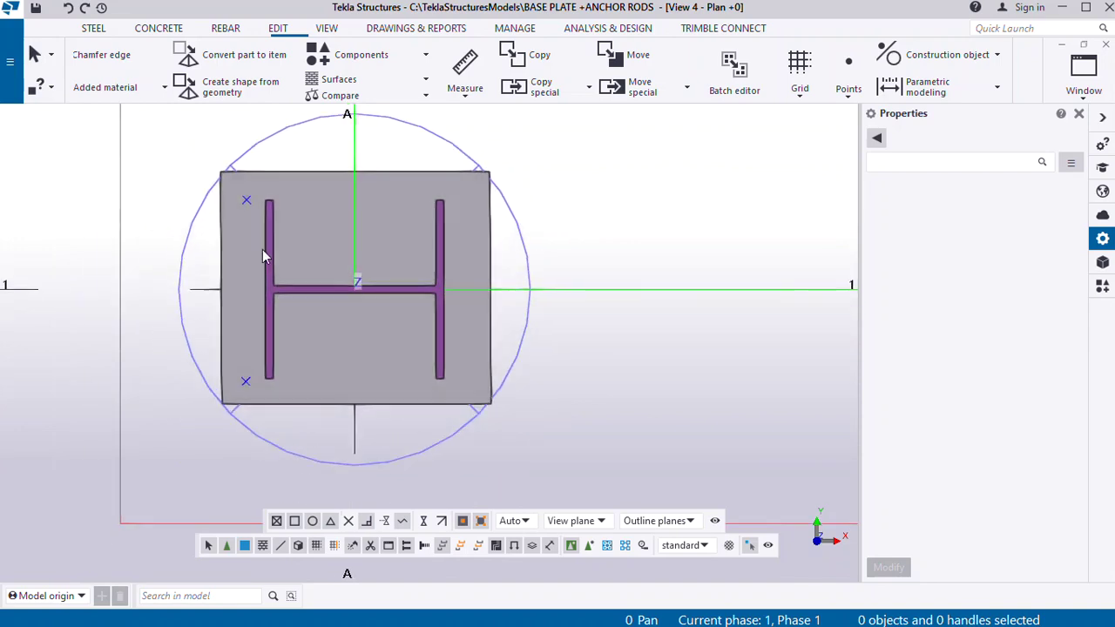
Delete the point outside the column's left flange near the base plate's lower-left corner
click(260, 397)
scroll(260, 390, down, 1)
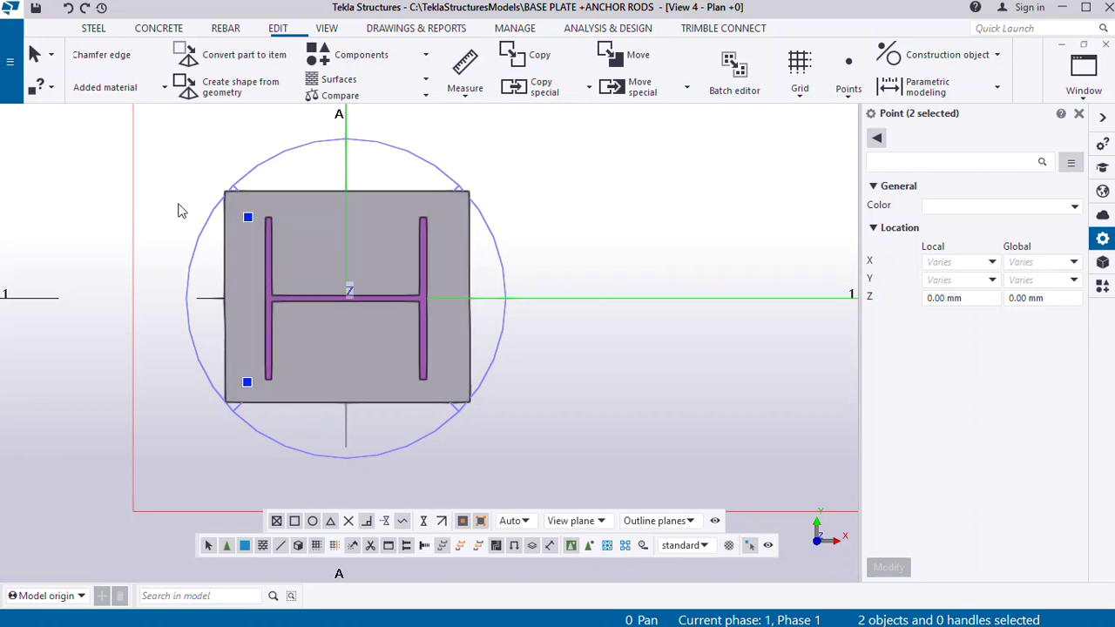
click(268, 428)
scroll(244, 376, up, 2)
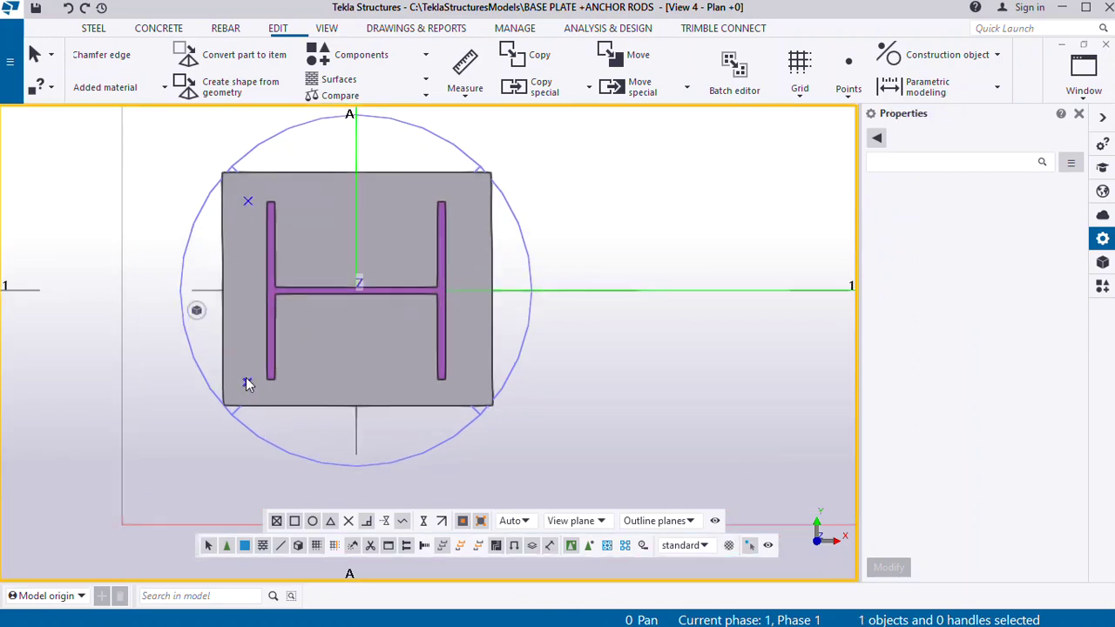
click(283, 419)
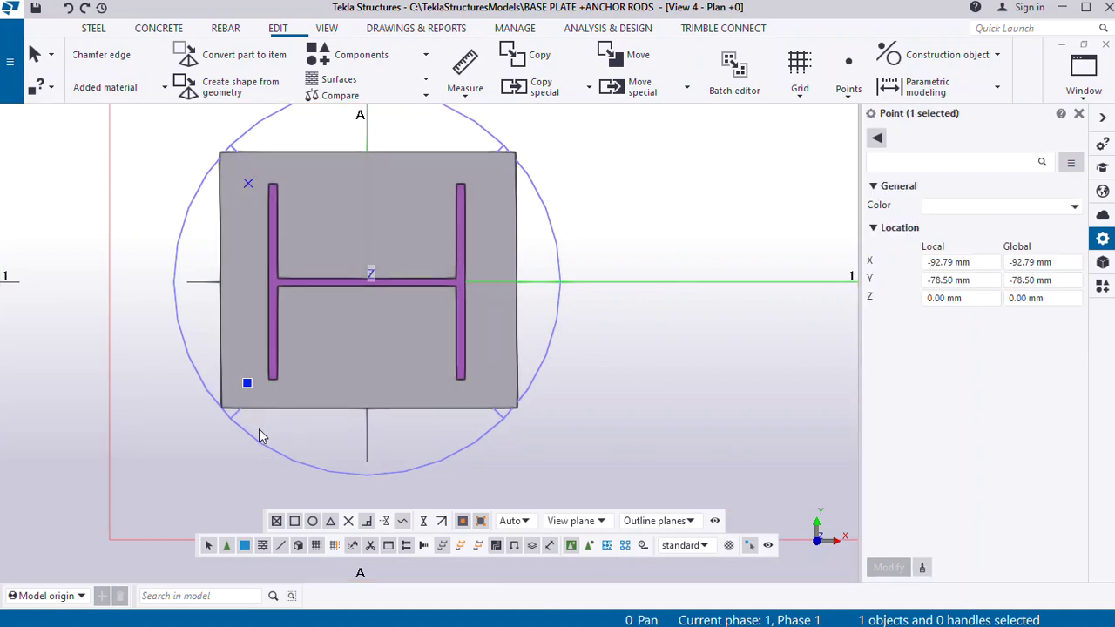
right_click(259, 436)
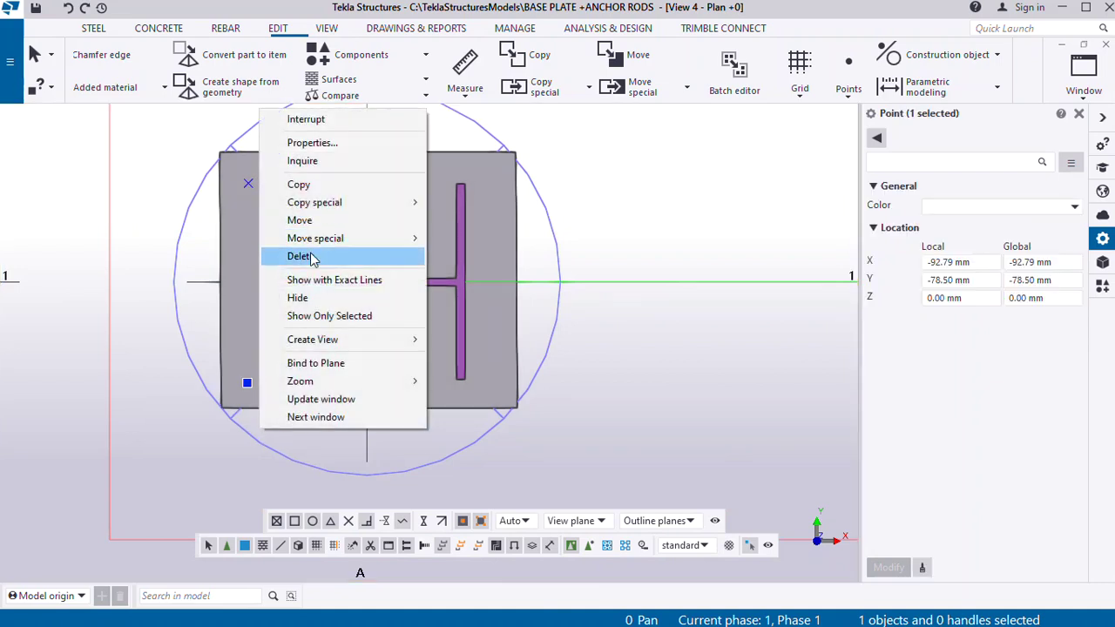
click(307, 258)
Measure the distance from the remaining point to the base plate's left edge, without placing a dimension line
scroll(248, 201, up, 2)
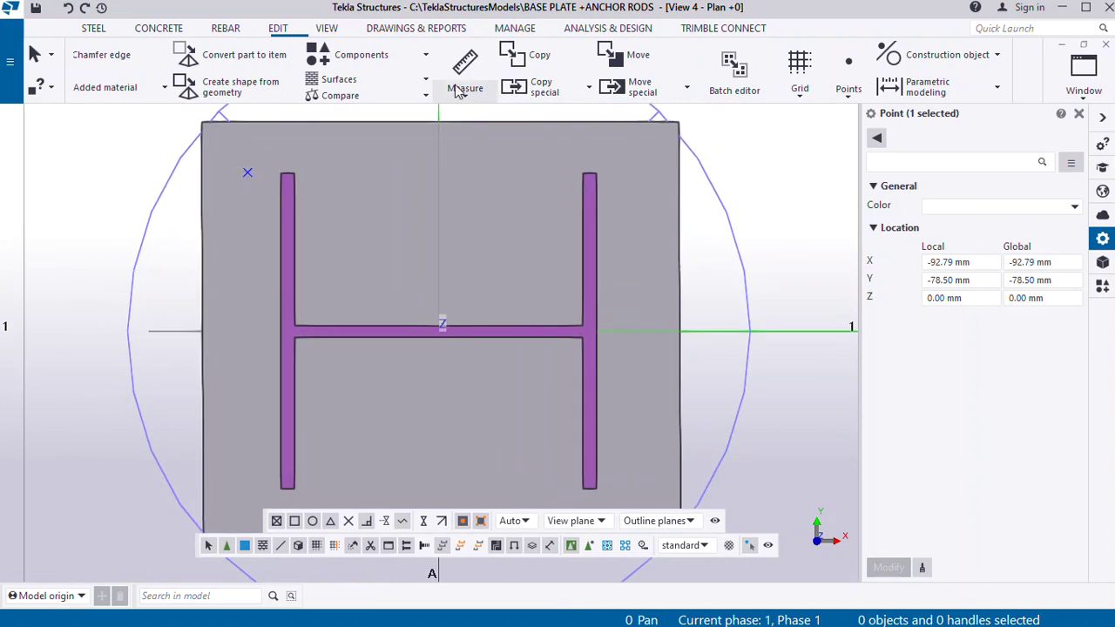
click(465, 88)
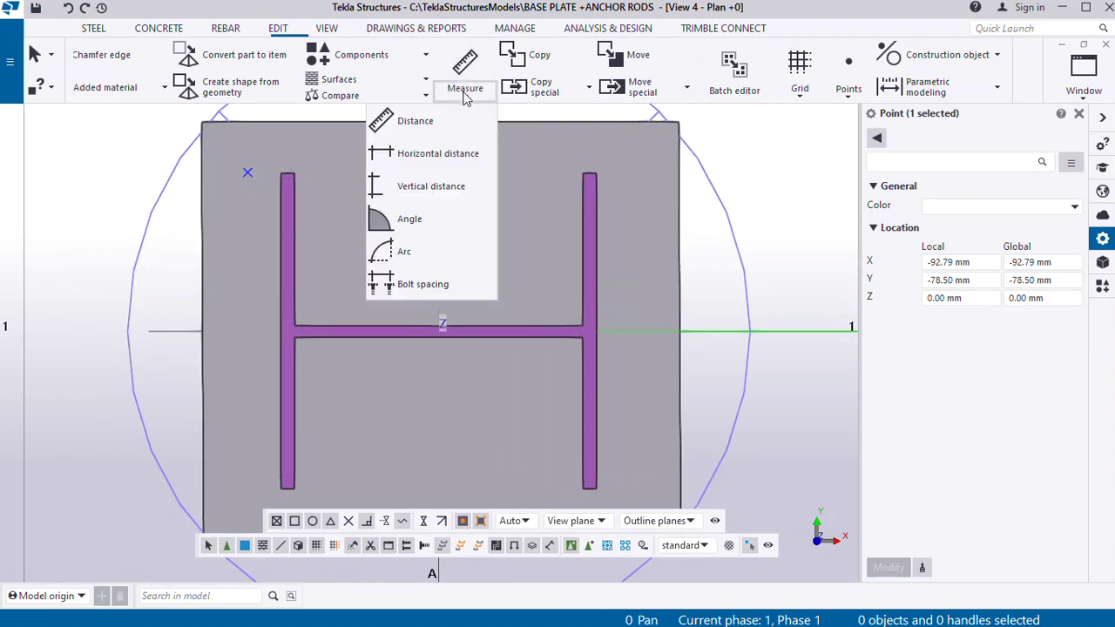
click(409, 121)
scroll(251, 171, up, 2)
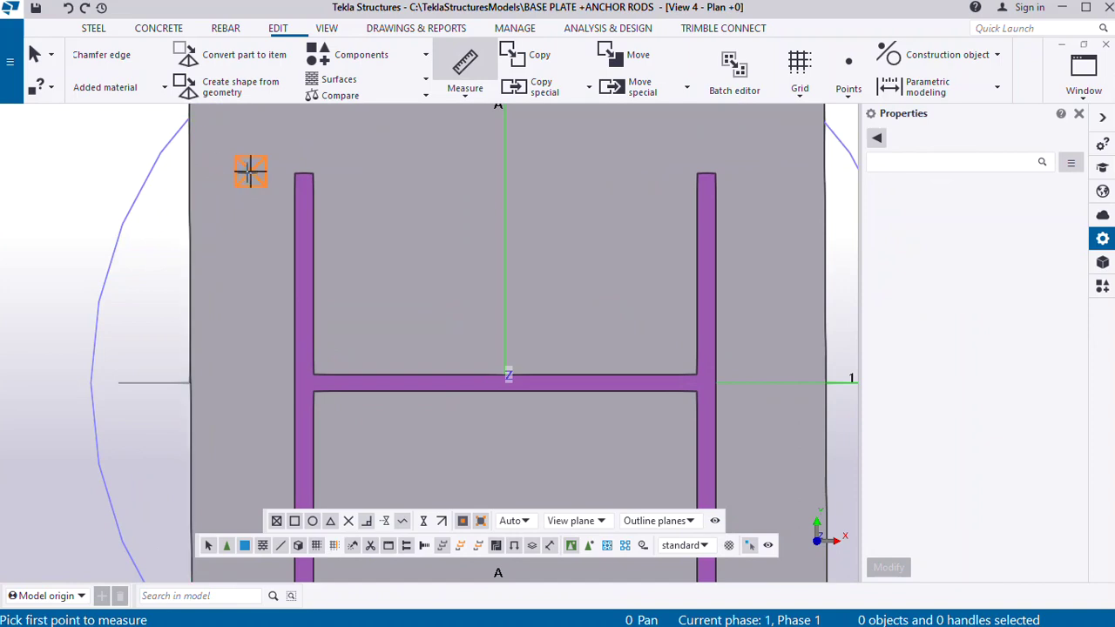
click(251, 173)
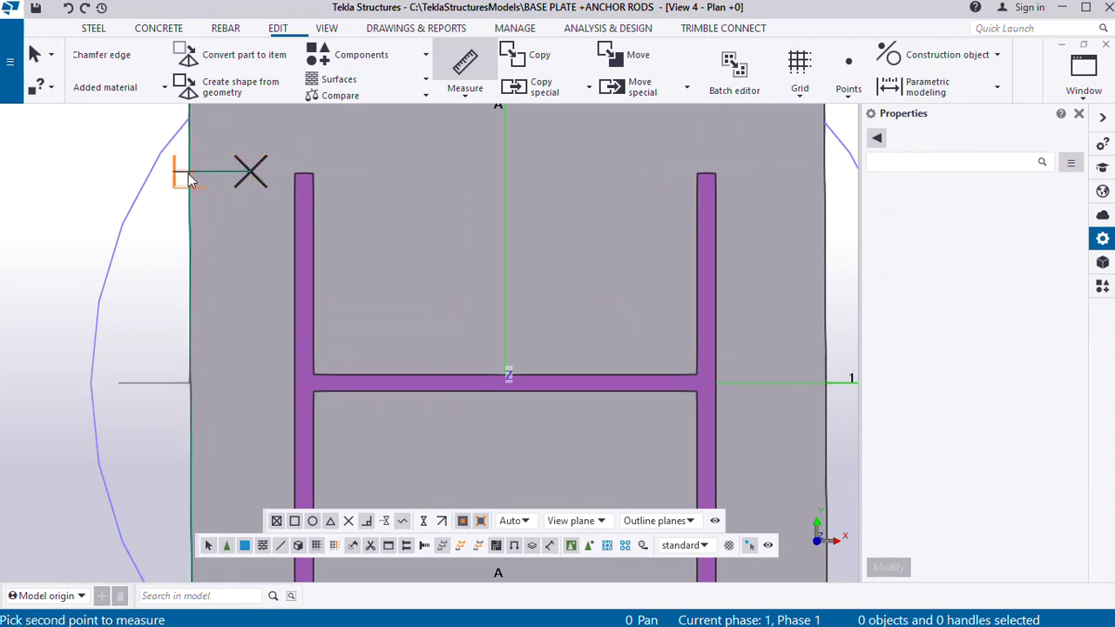
click(187, 174)
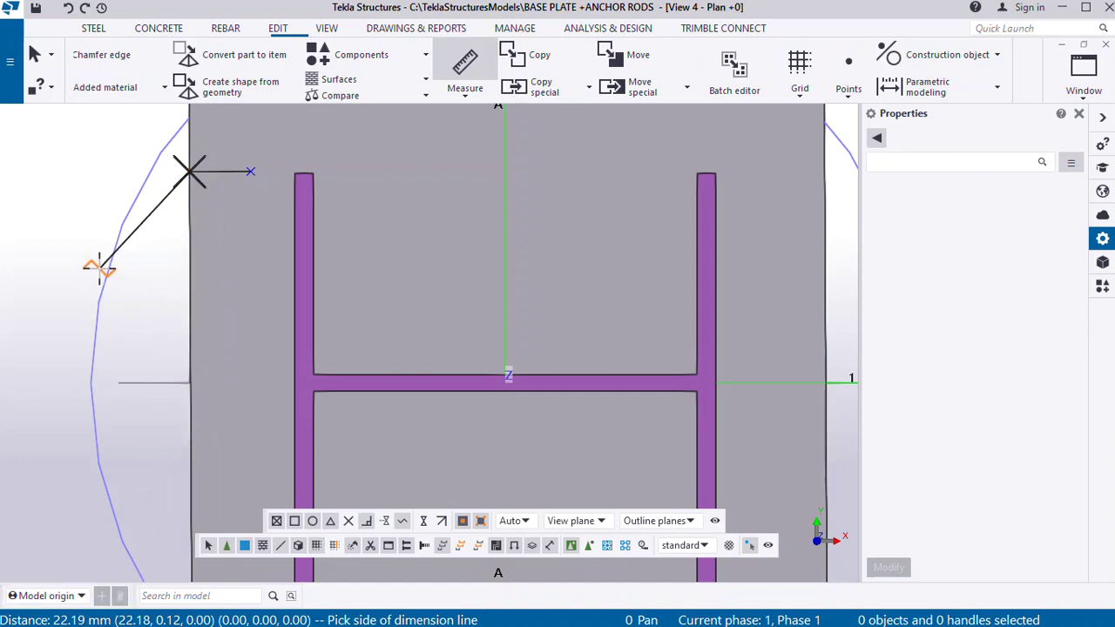
key(ctrl+e)
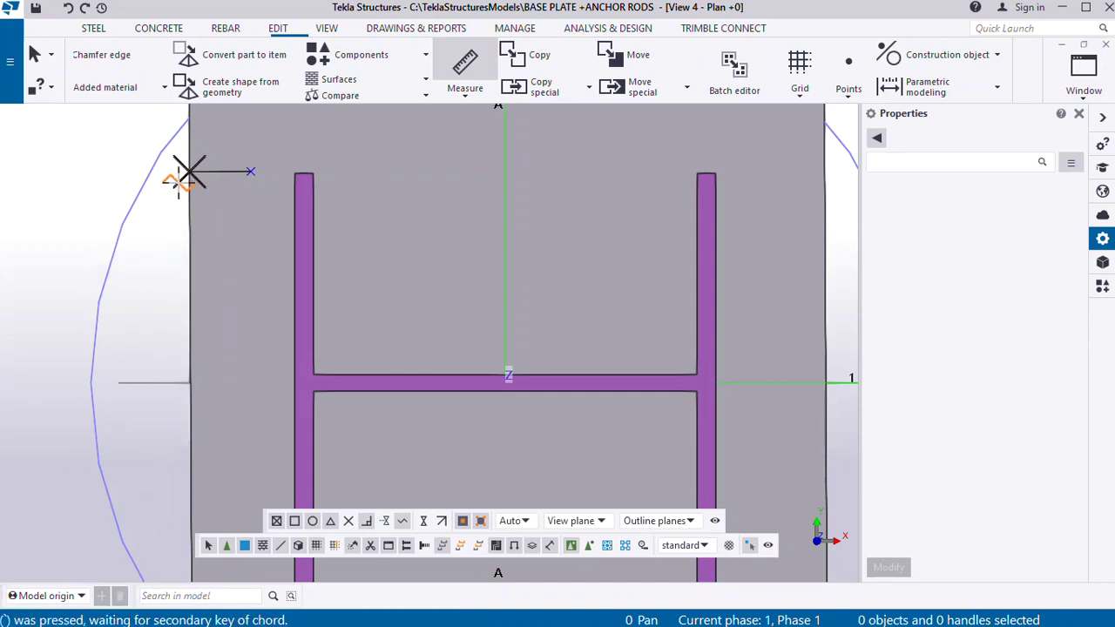
key(Escape)
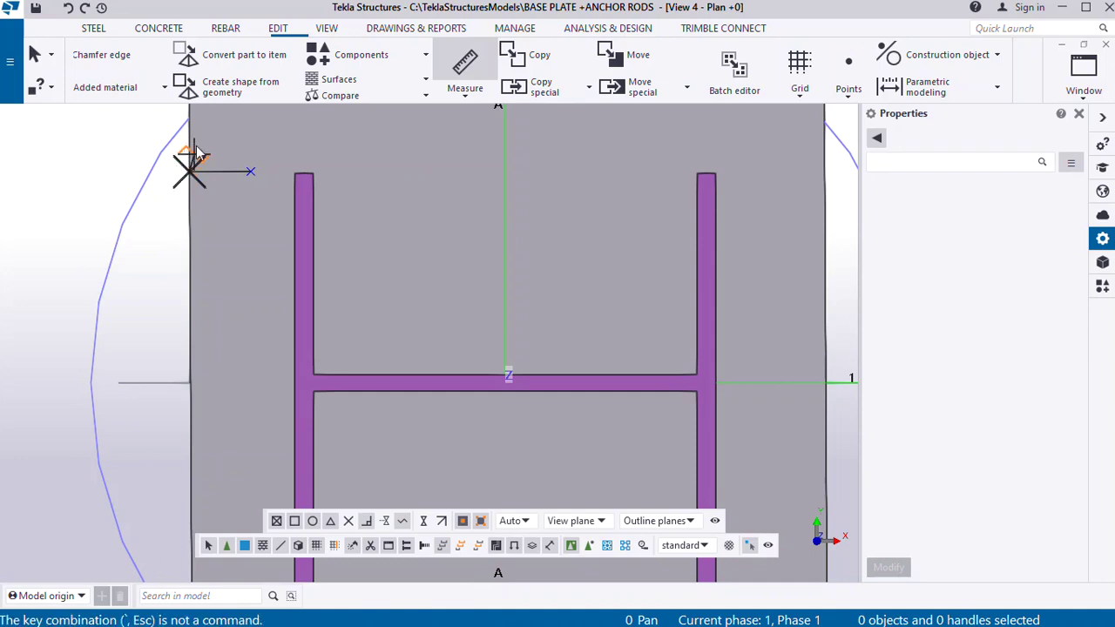
key(Escape)
Select the remaining point near the base plate's upper-left corner
scroll(225, 164, down, 3)
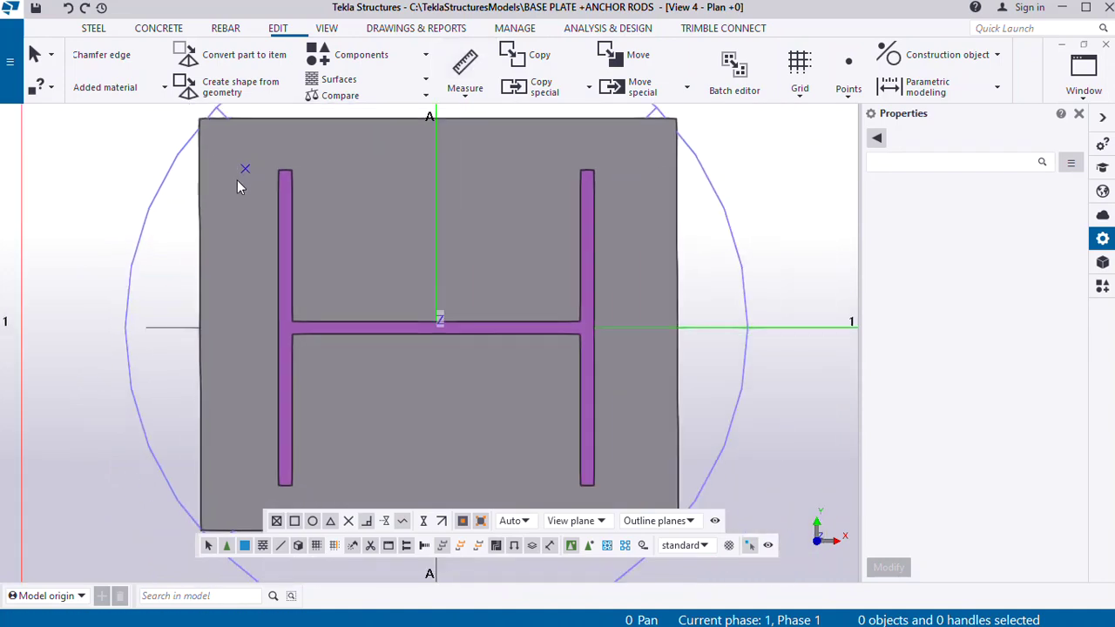
scroll(237, 179, up, 3)
scroll(269, 173, down, 3)
scroll(256, 199, up, 2)
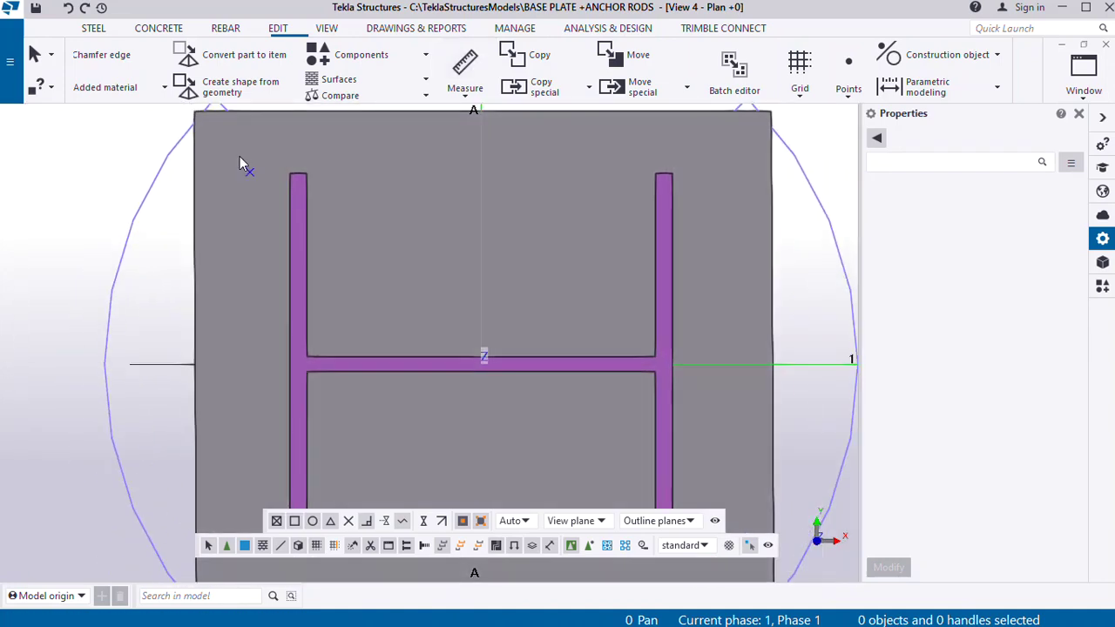
click(257, 183)
scroll(235, 188, down, 2)
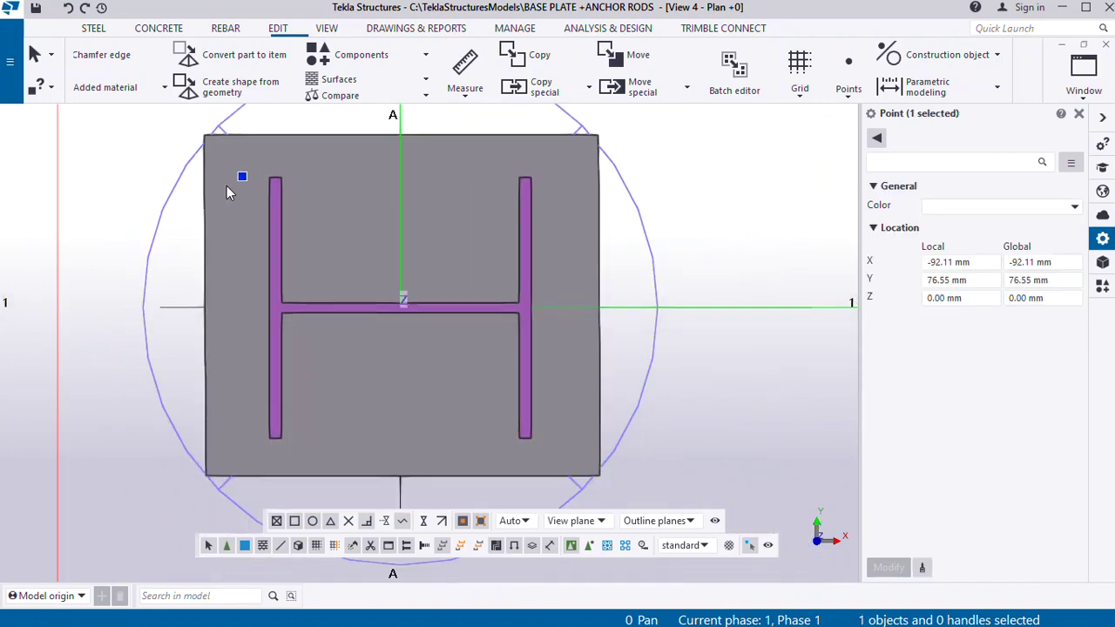
right_click(252, 121)
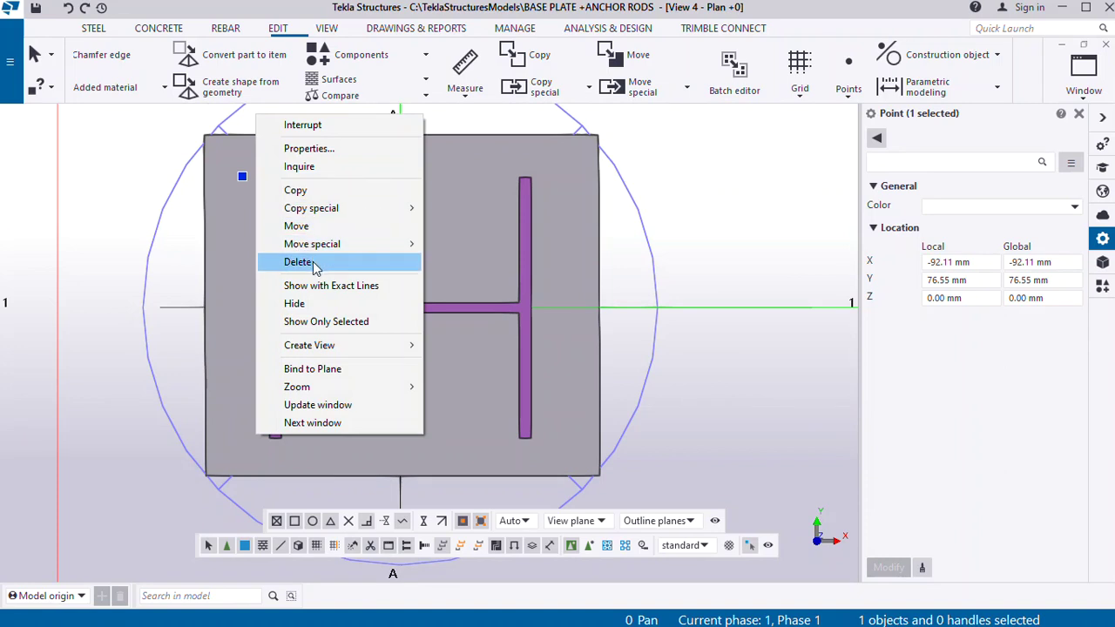
mouse_move(396, 209)
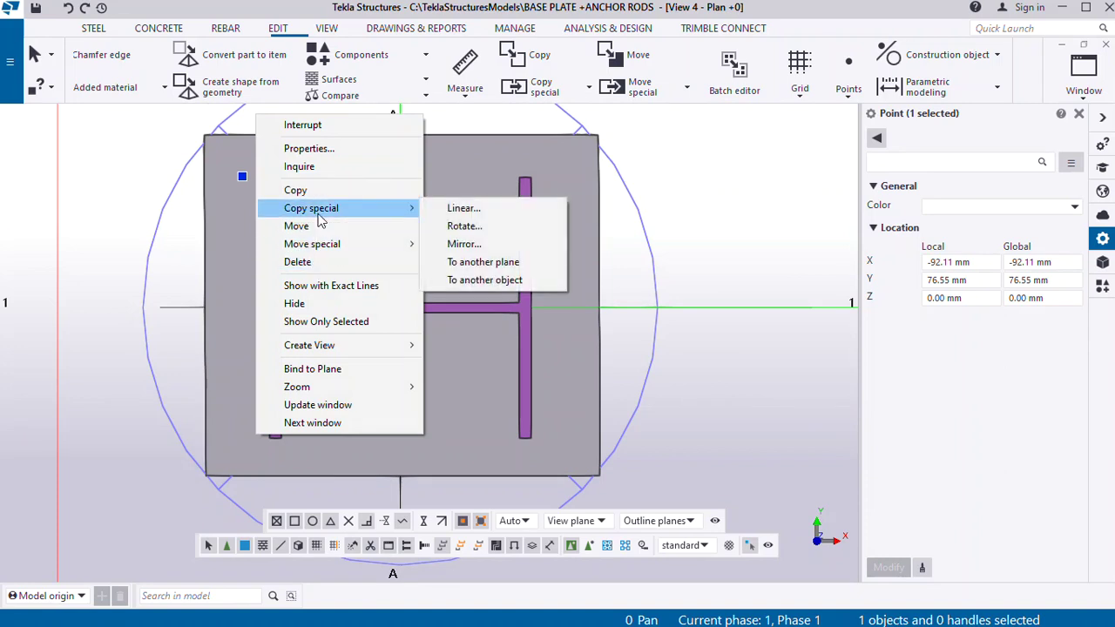
click(485, 216)
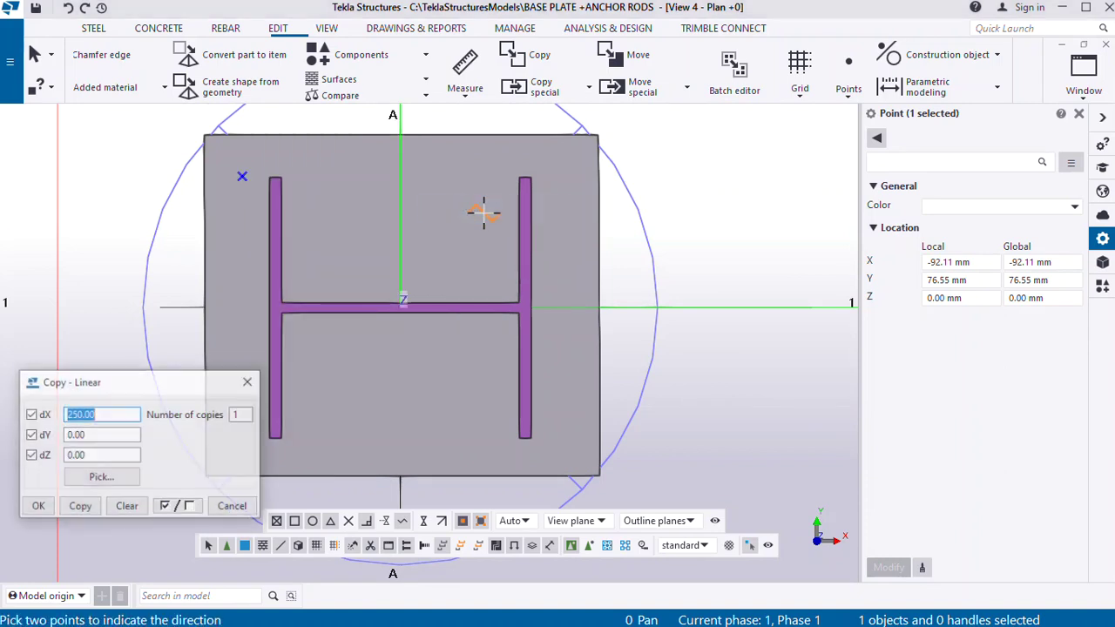
scroll(493, 253, down, 1)
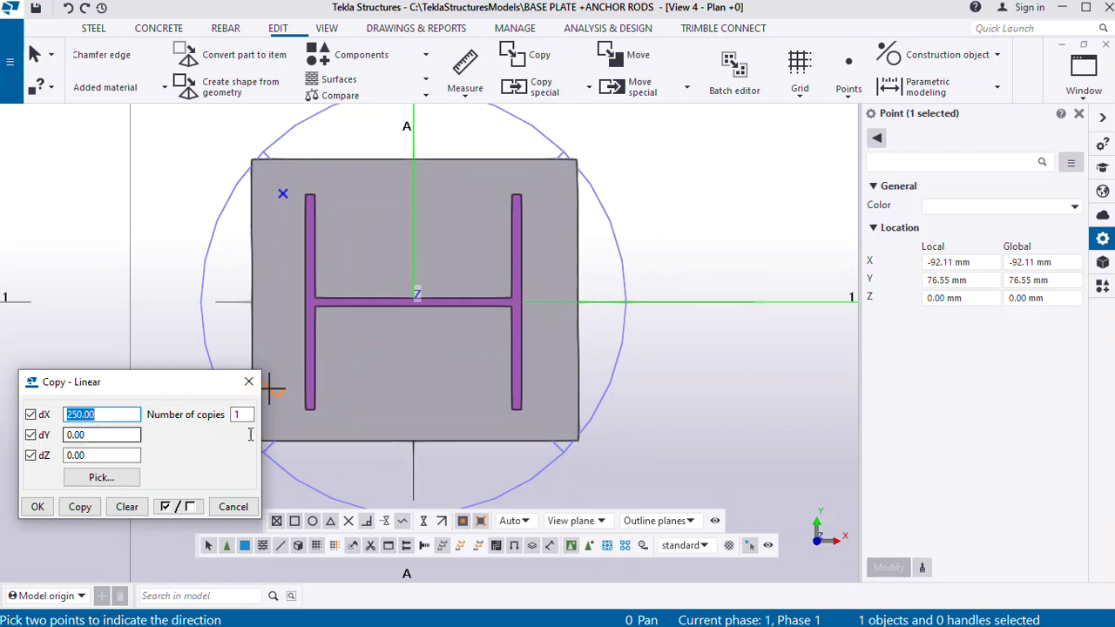
scroll(758, 400, down, 1)
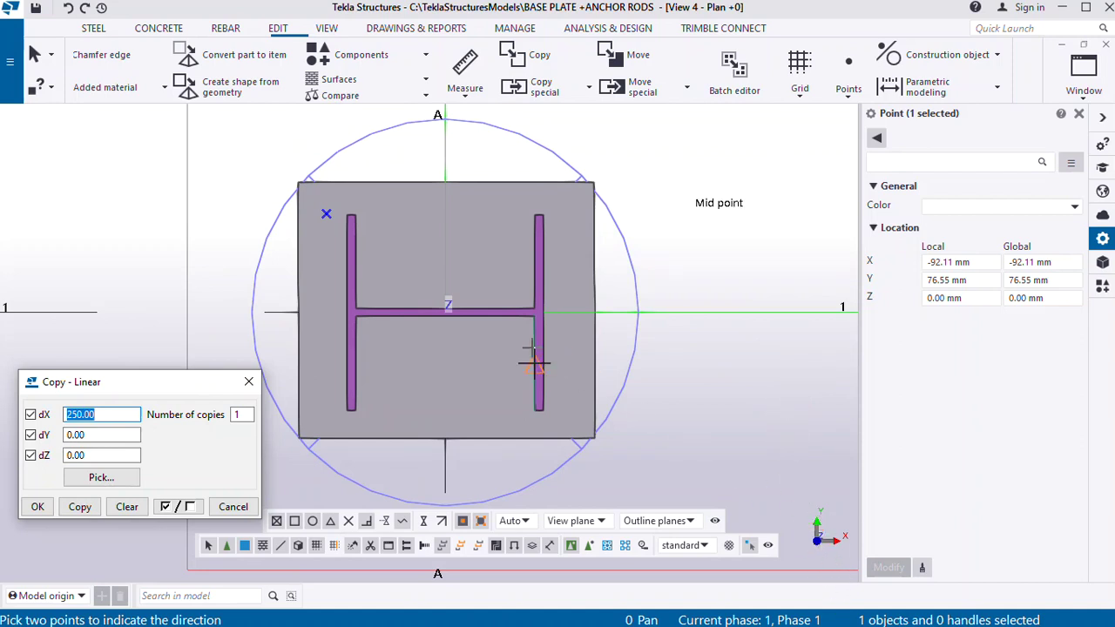
scroll(533, 309, down, 1)
scroll(369, 355, down, 1)
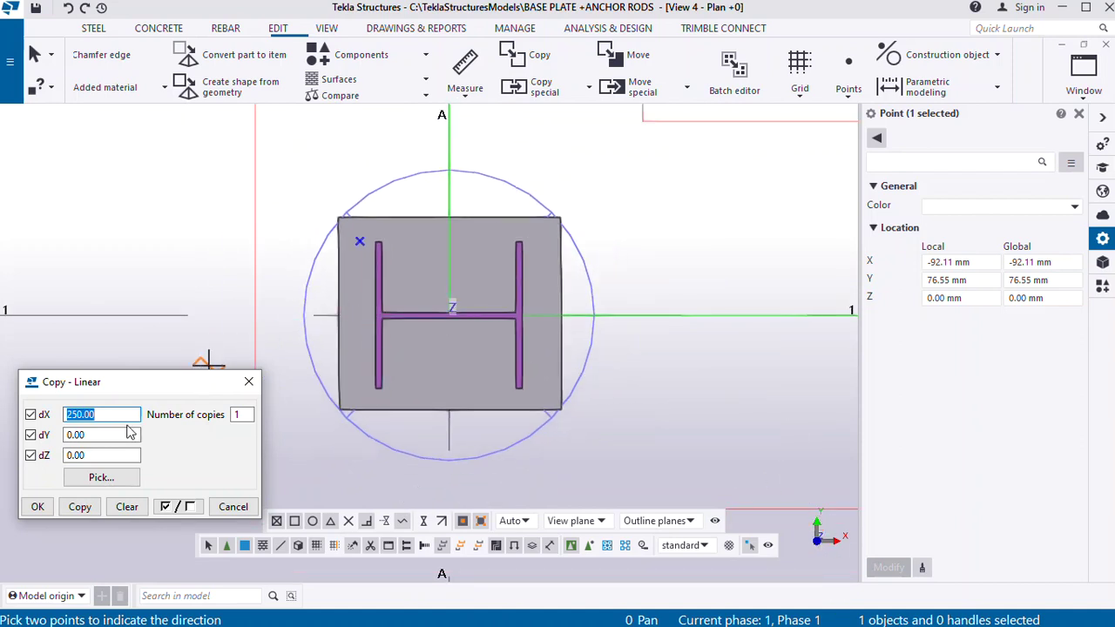
click(122, 507)
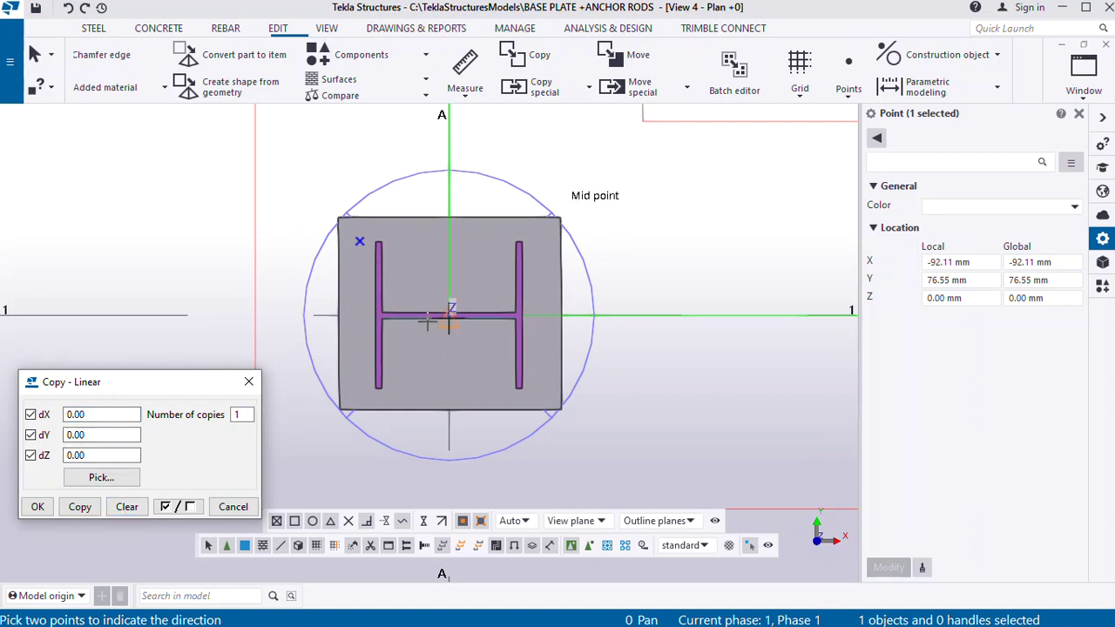
scroll(371, 374, down, 1)
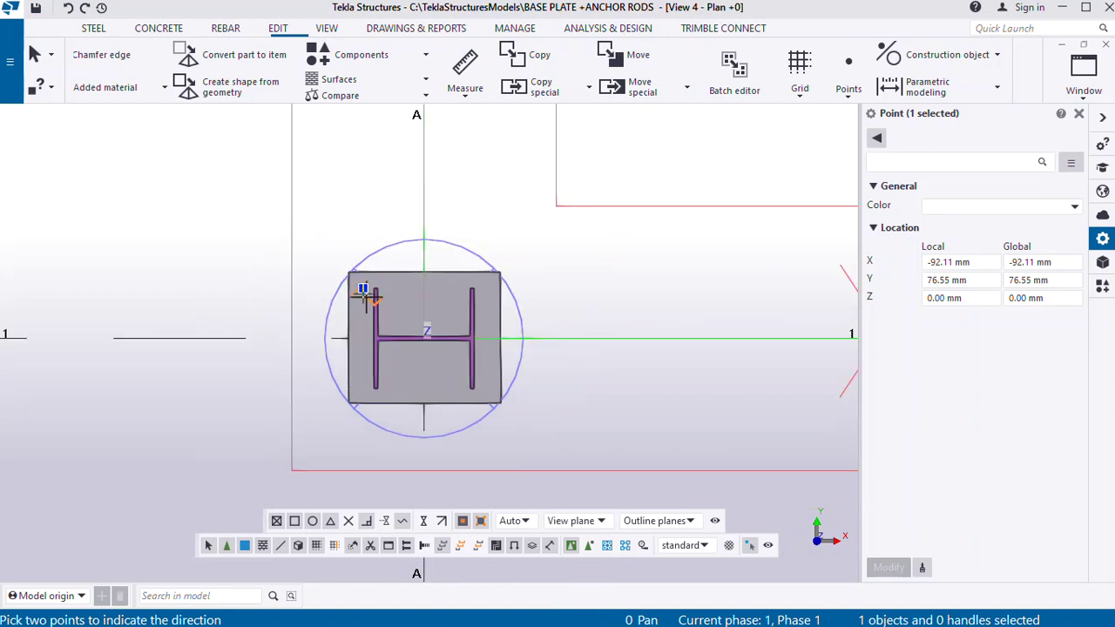
click(35, 56)
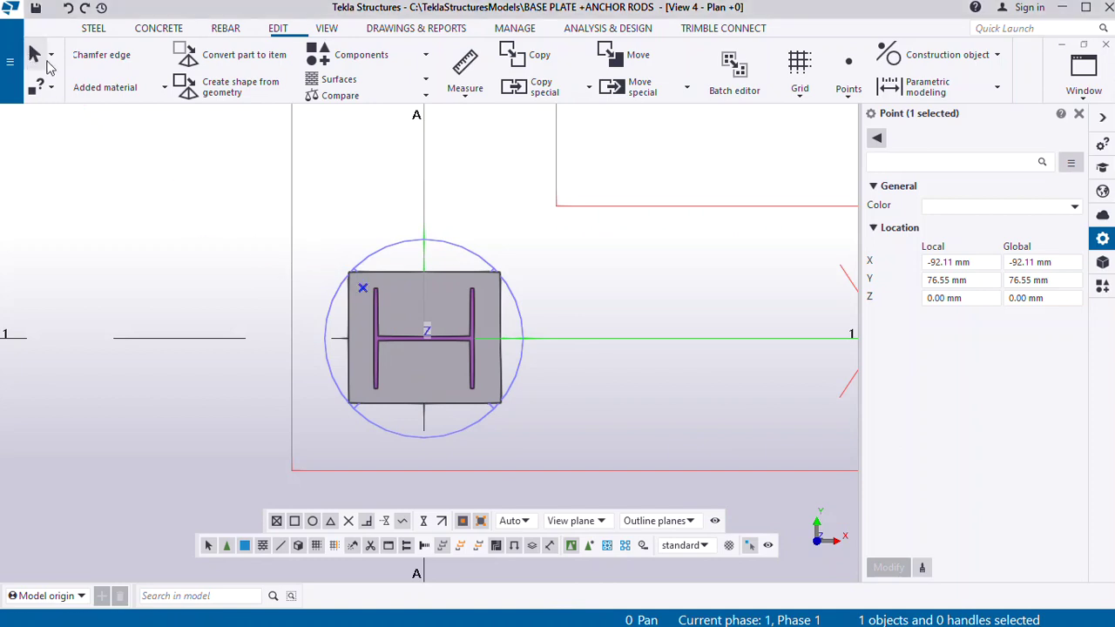
Try a linear copy of the selected point with dY 150 mm and one copy, and undo it
scroll(342, 277, up, 1)
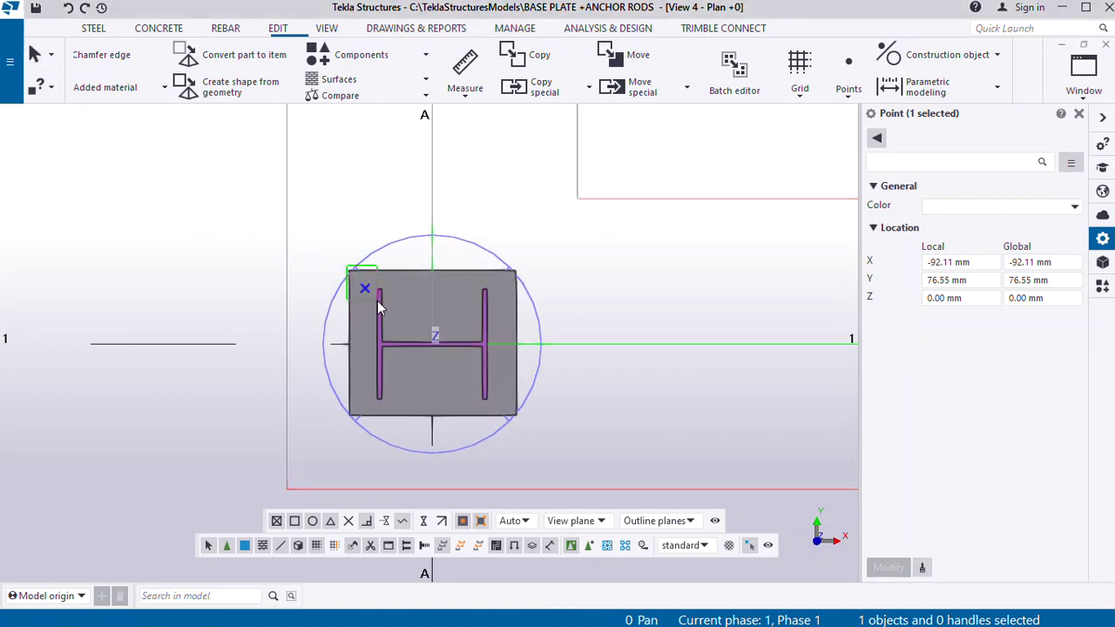
right_click(312, 171)
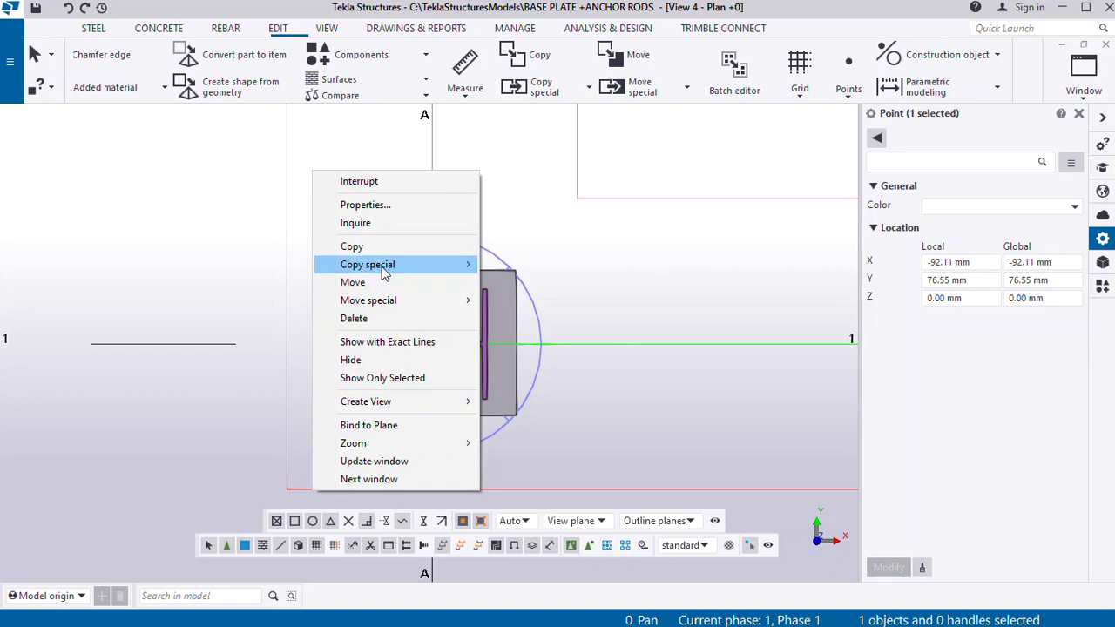
mouse_move(383, 266)
click(519, 264)
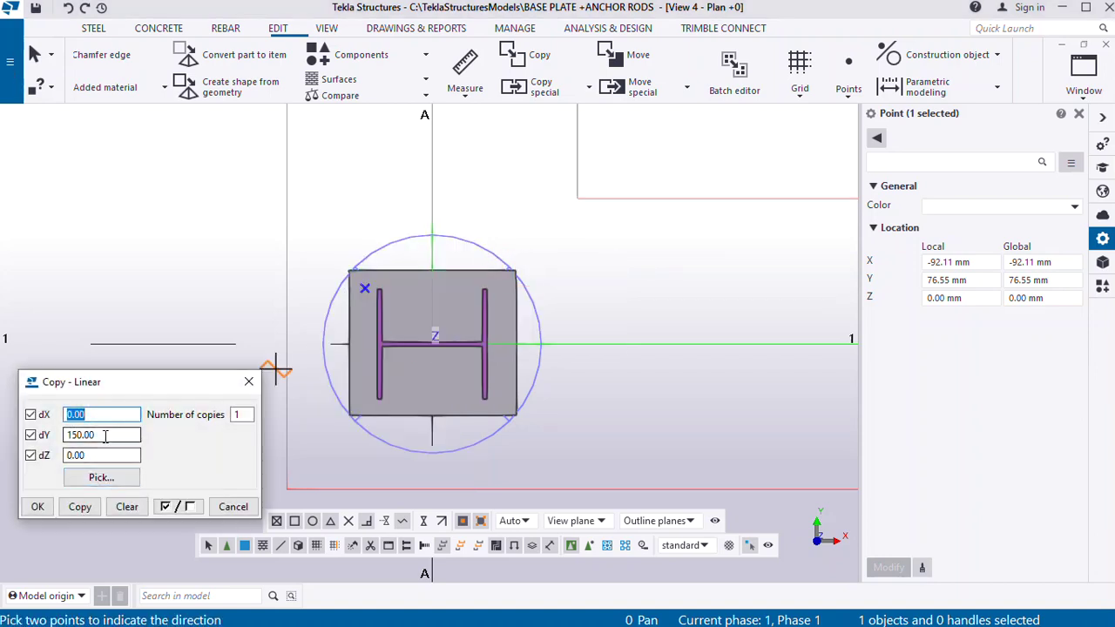
double_click(80, 434)
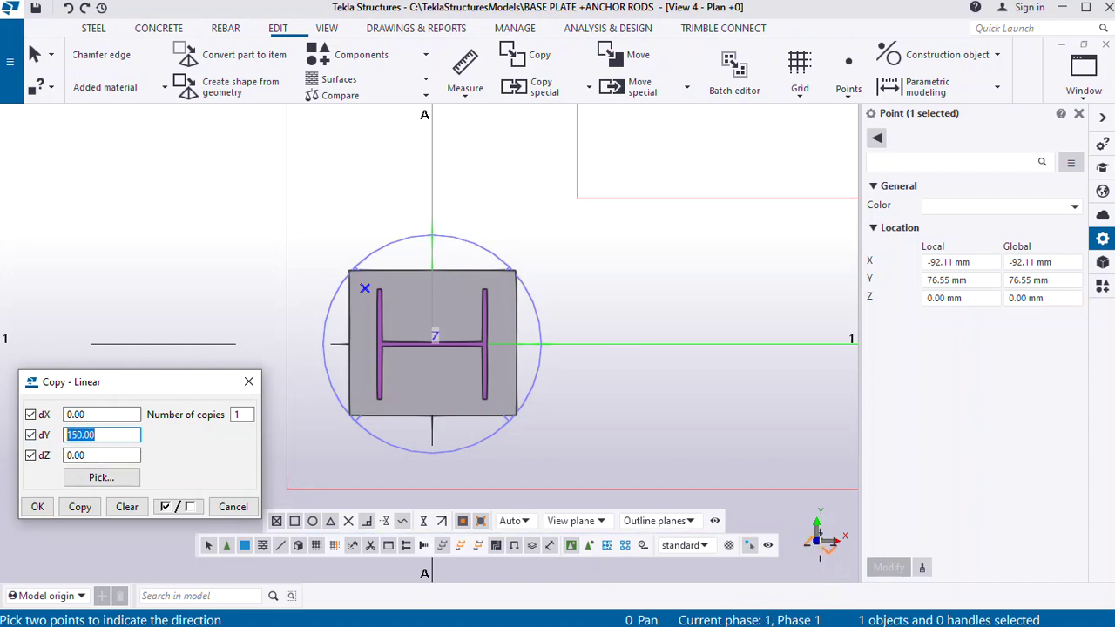
scroll(815, 531, up, 1)
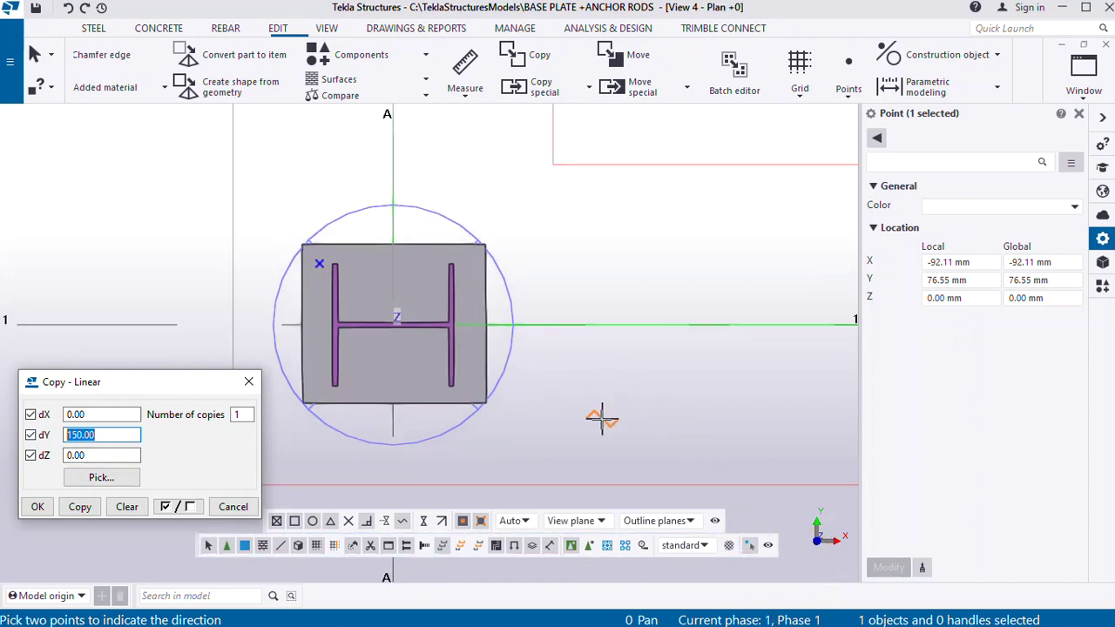
scroll(598, 415, down, 1)
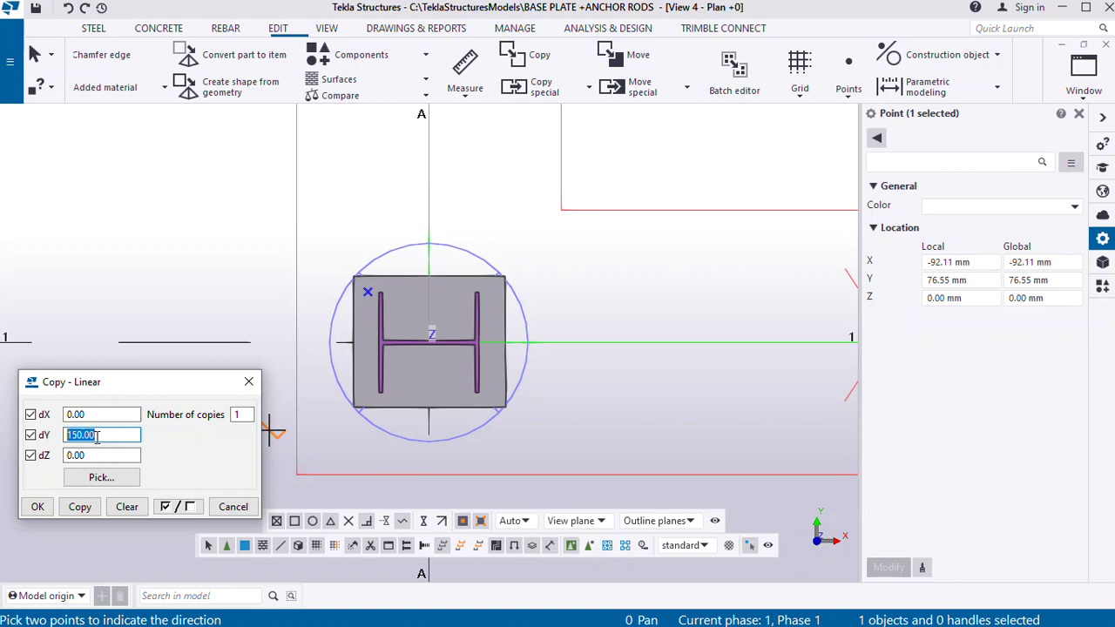
click(87, 512)
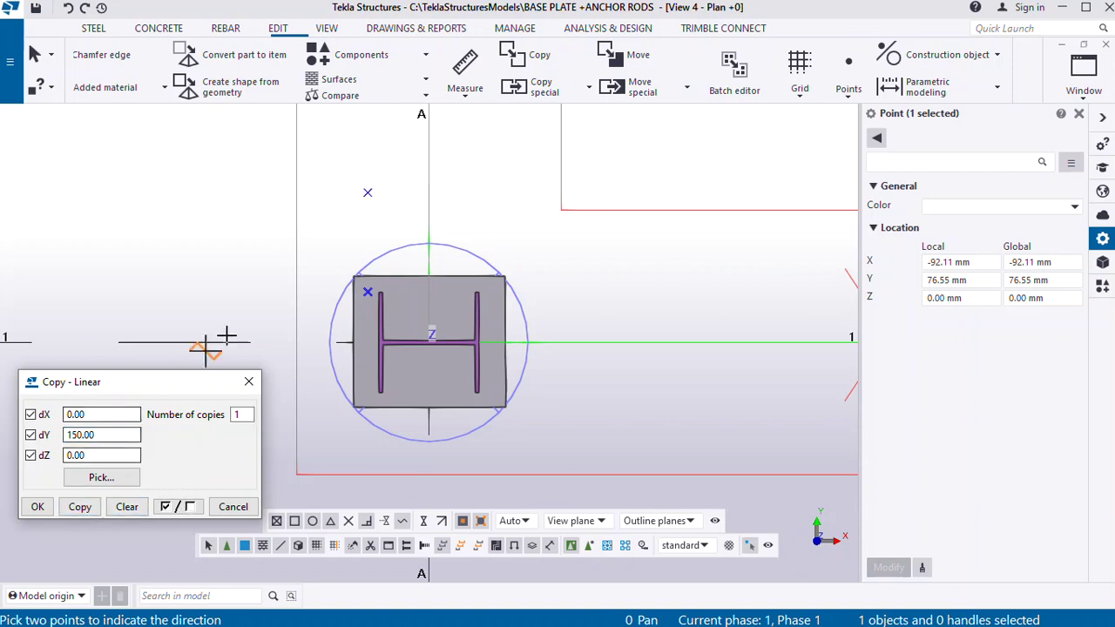
click(69, 7)
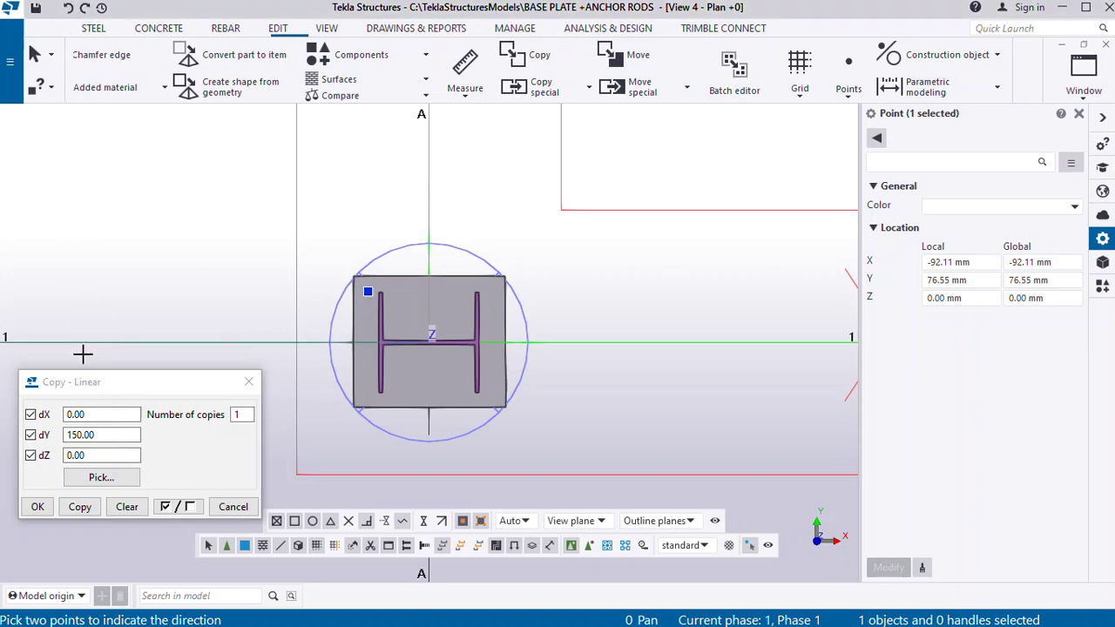
Set the linear copy's dY to -150 mm, create one copy of the selected point, and close the copy settings
click(67, 435)
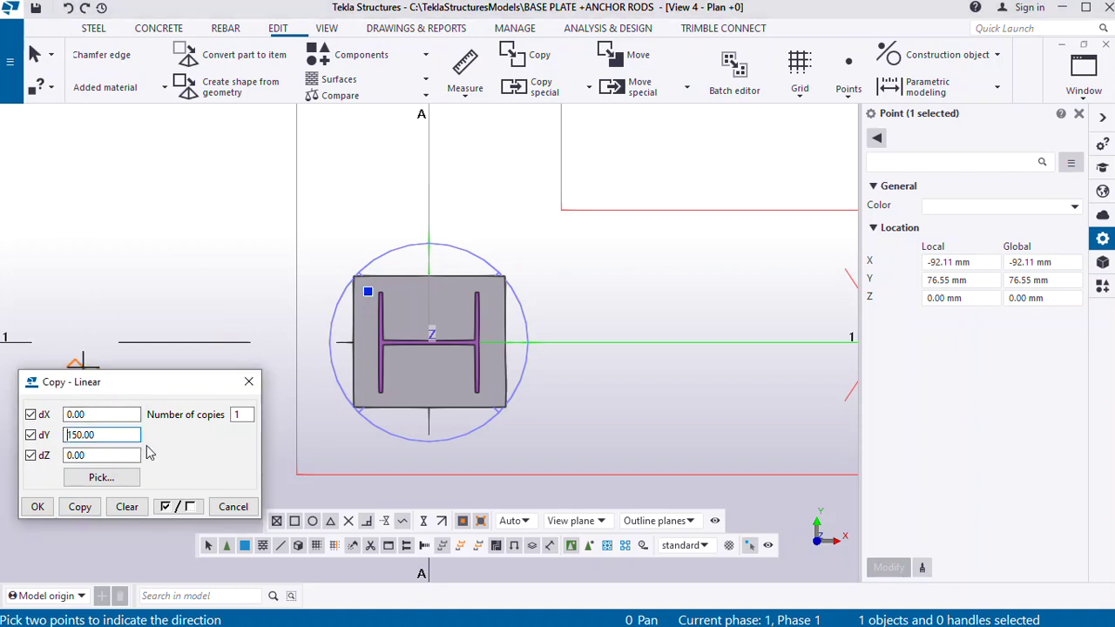
text(-)
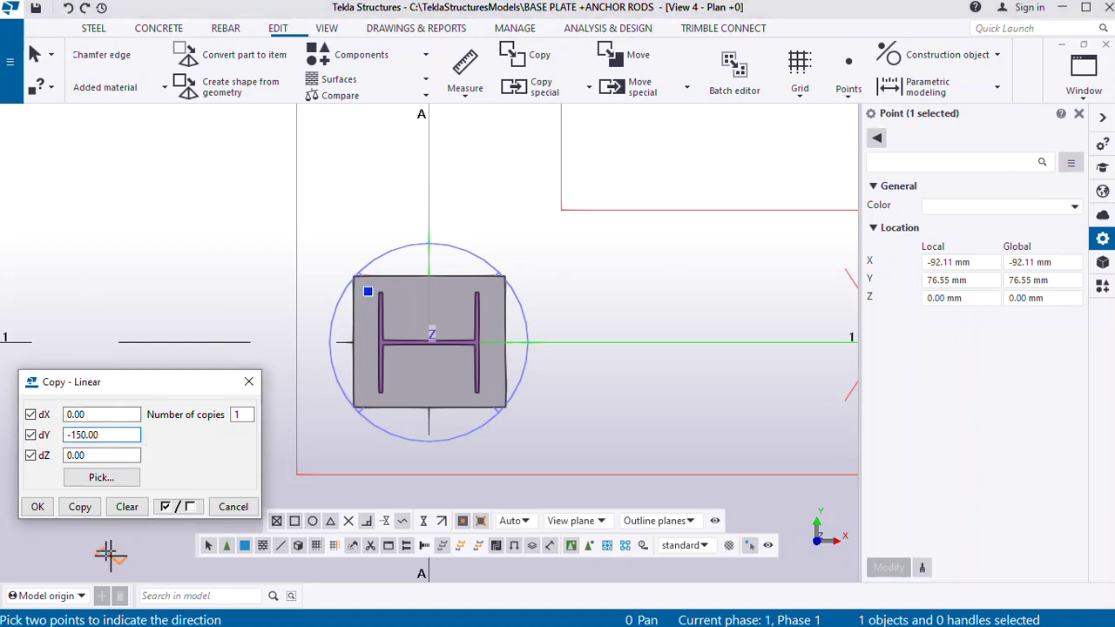
click(80, 509)
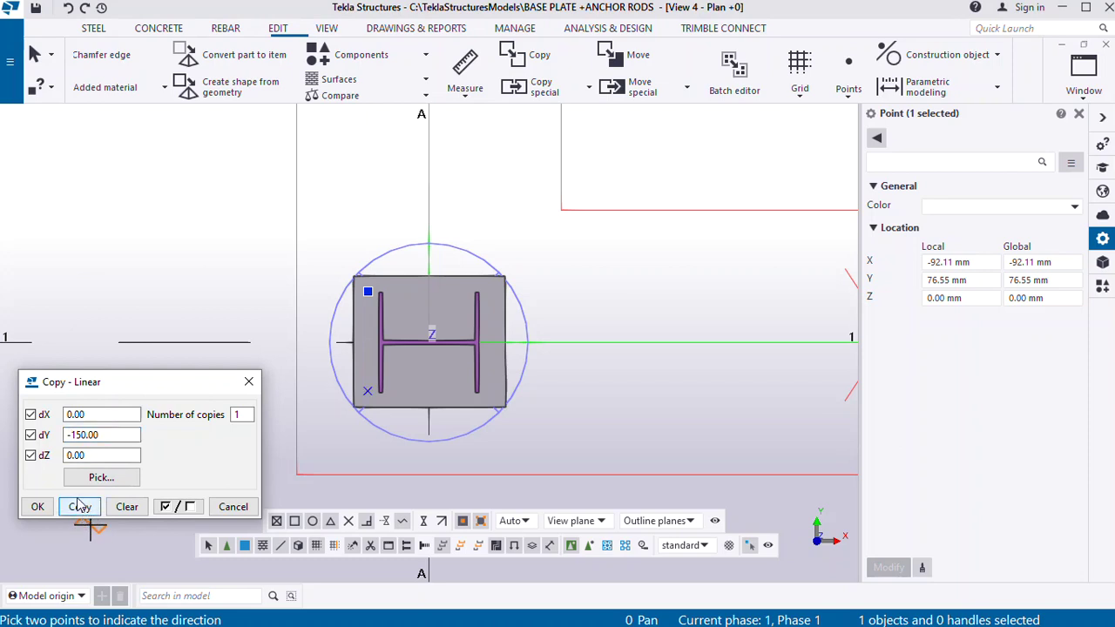
click(38, 506)
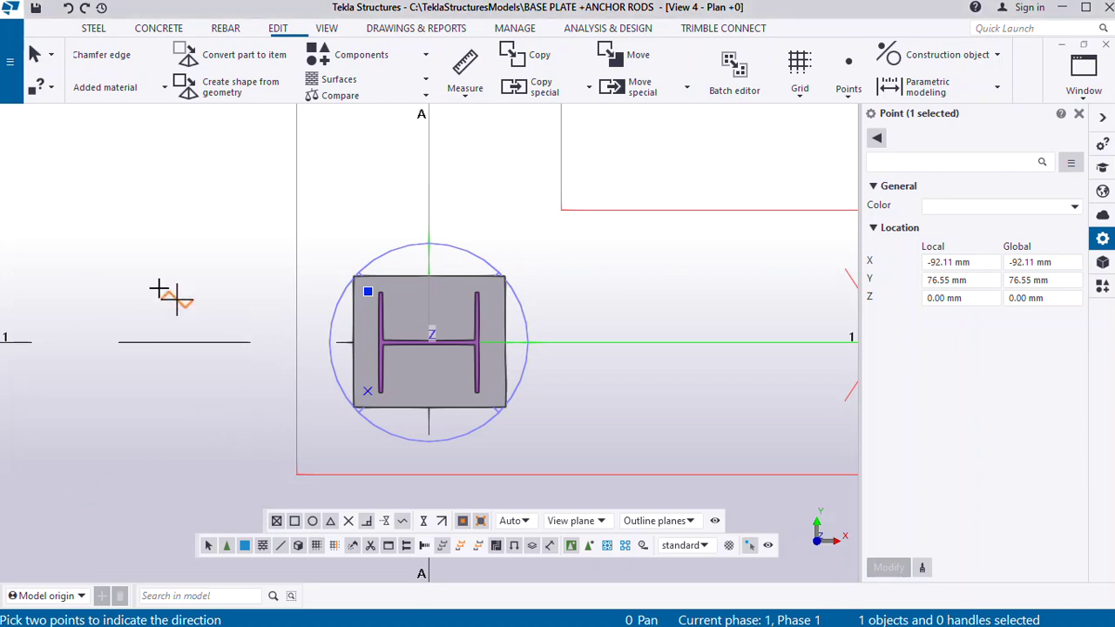
Select both points along the base plate's left edge, start a linear copy, and clear its offset values
scroll(356, 394, up, 3)
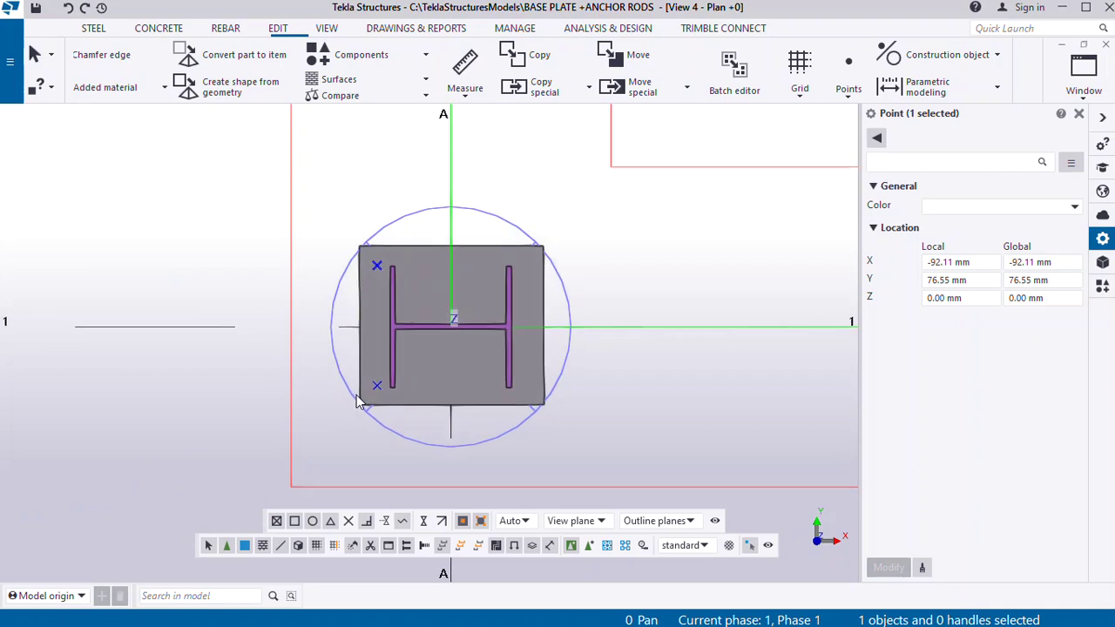
drag(349, 211, 391, 415)
scroll(391, 415, down, 1)
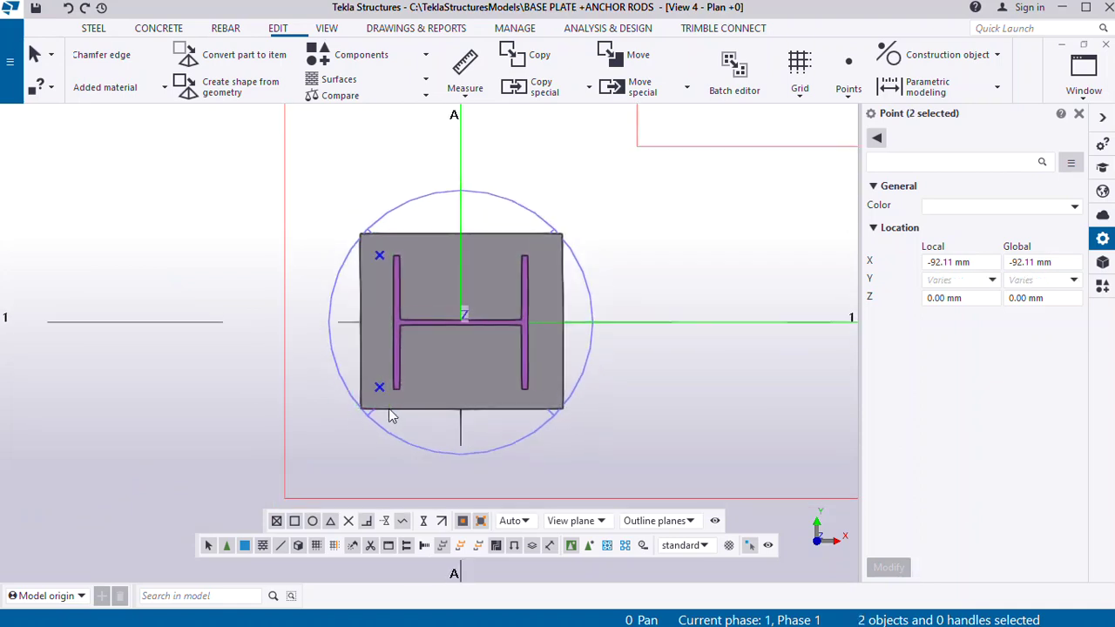
right_click(542, 171)
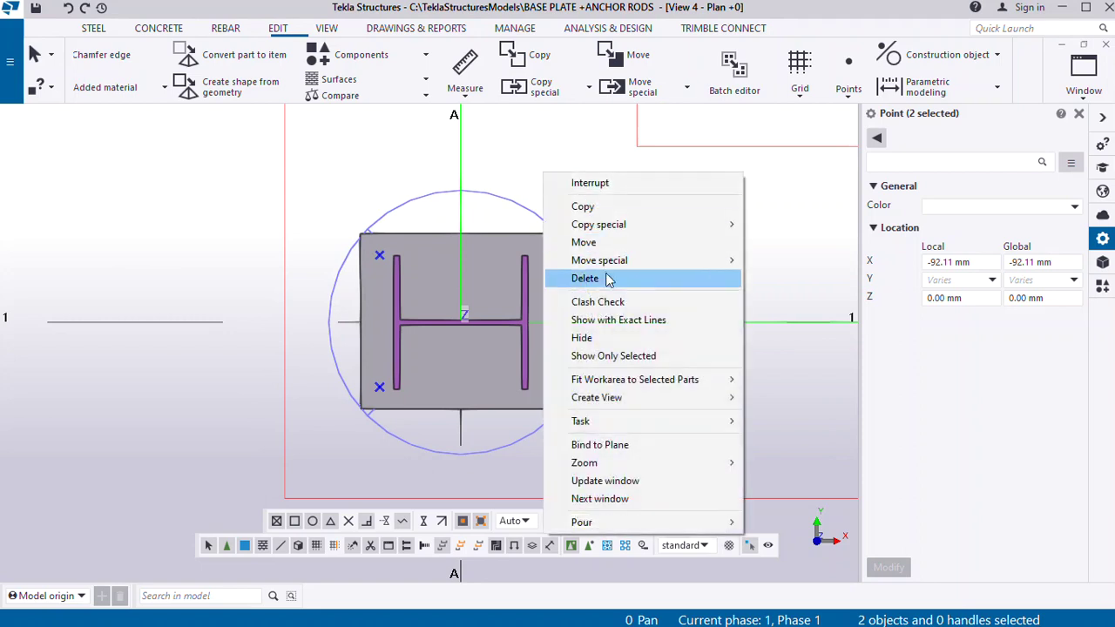
mouse_move(607, 266)
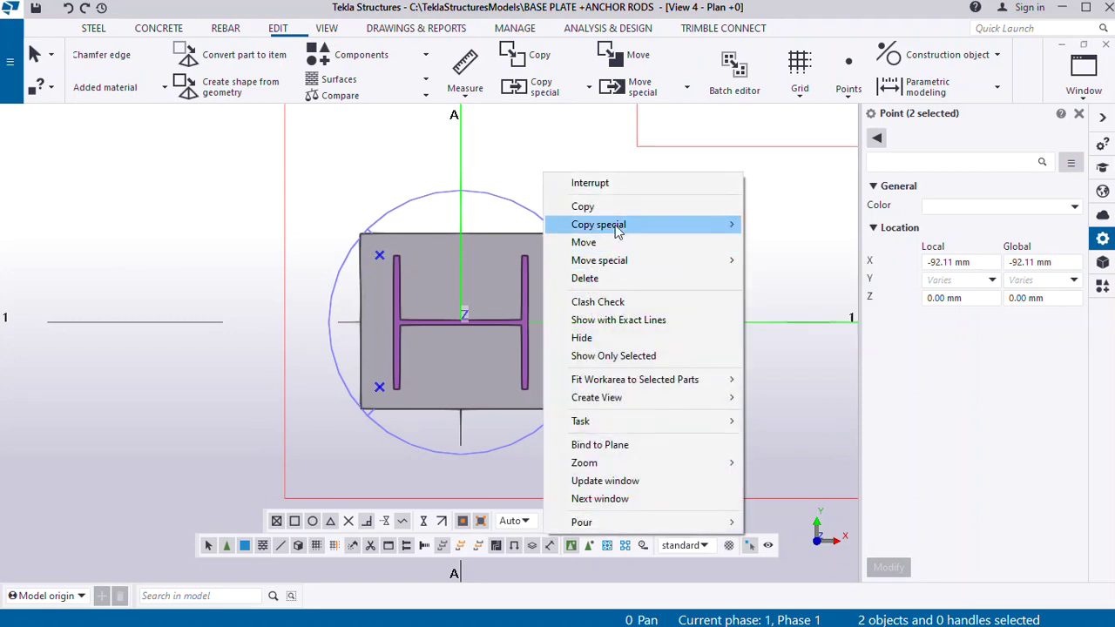
mouse_move(610, 225)
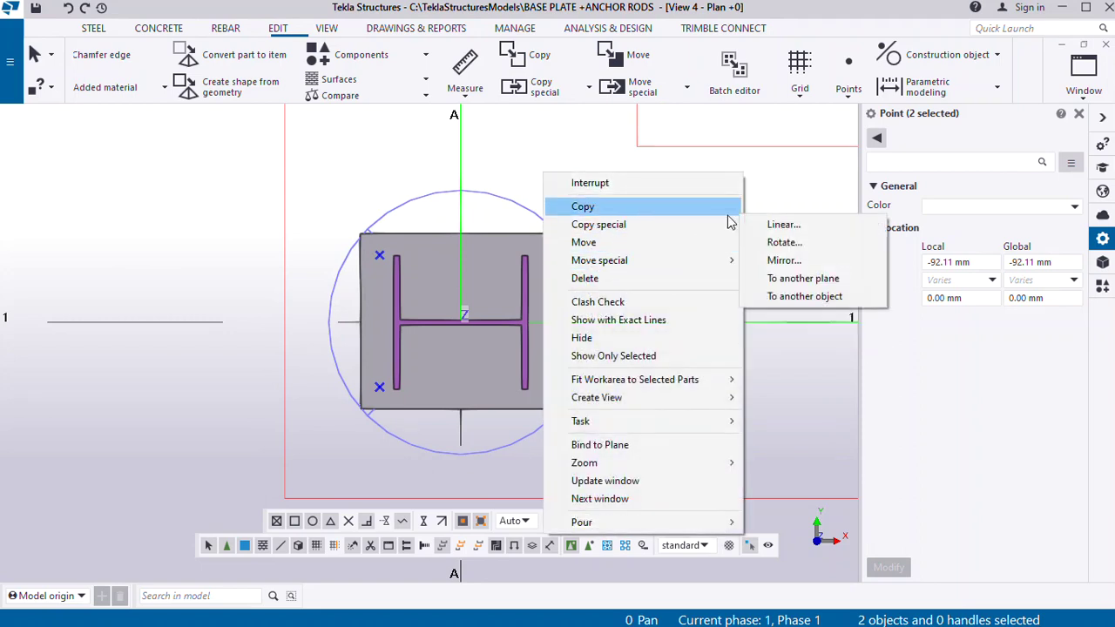
click(774, 226)
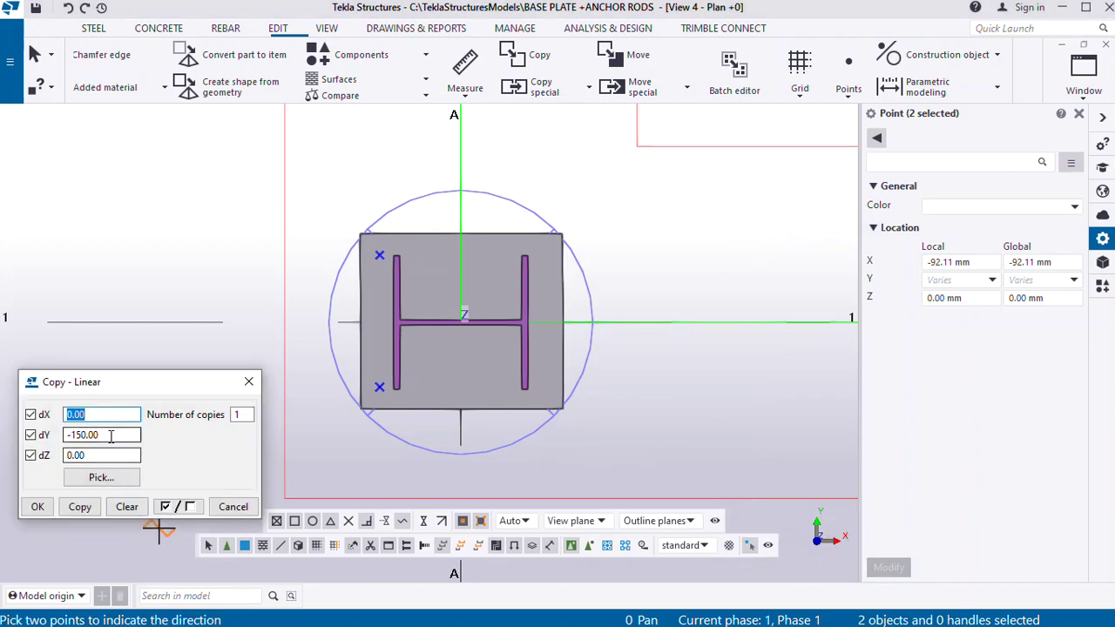
click(127, 506)
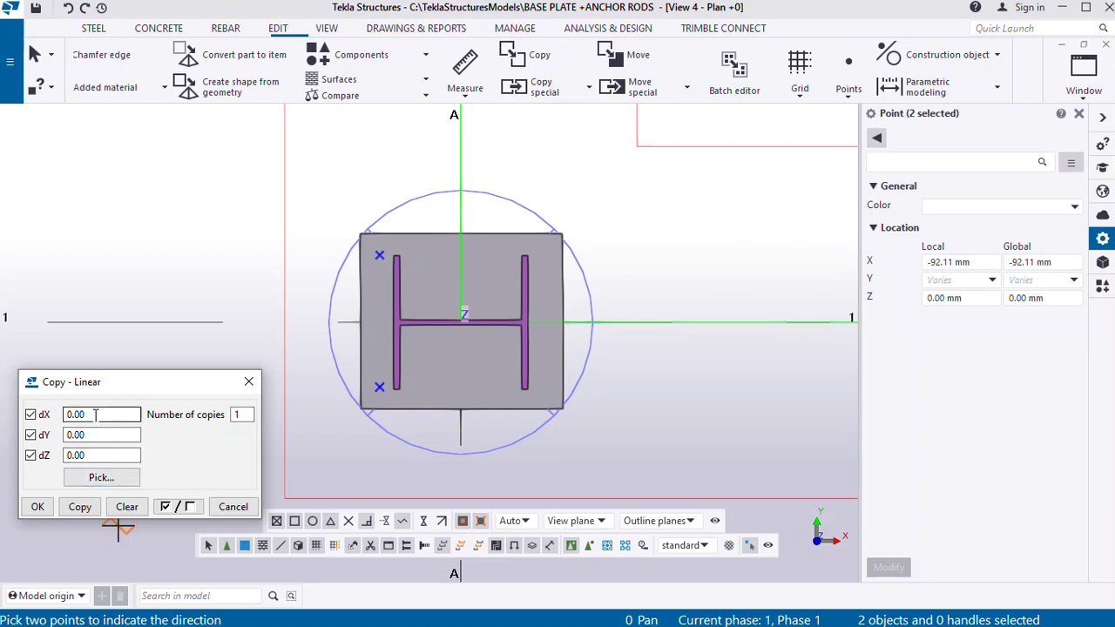
Try a linear copy of the two selected points with dX 180 mm and one copy
drag(98, 415, 45, 416)
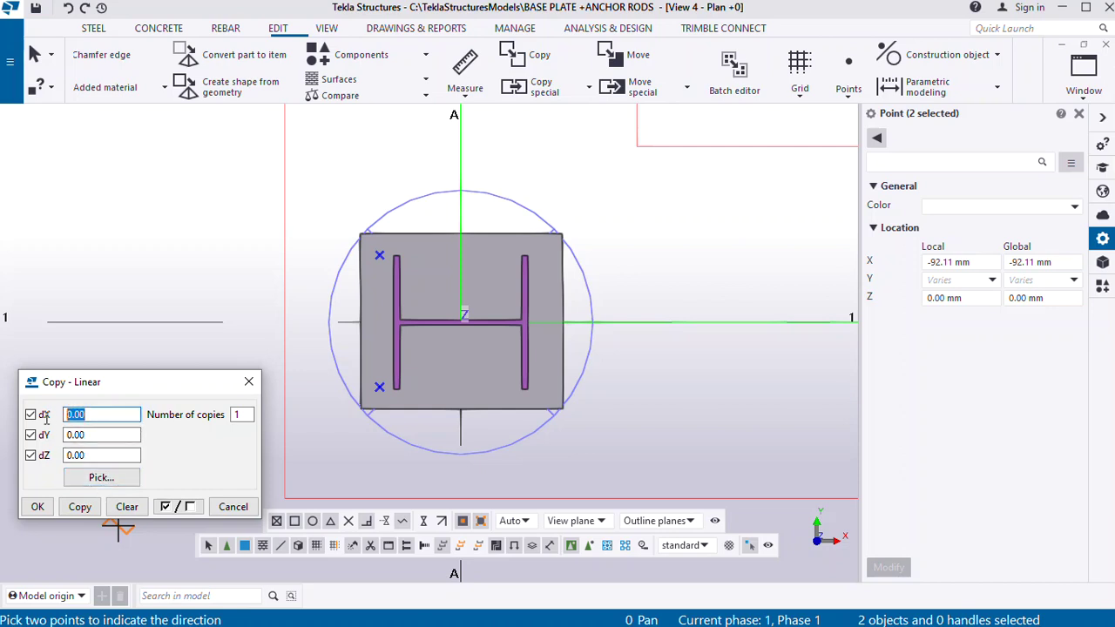
text(180)
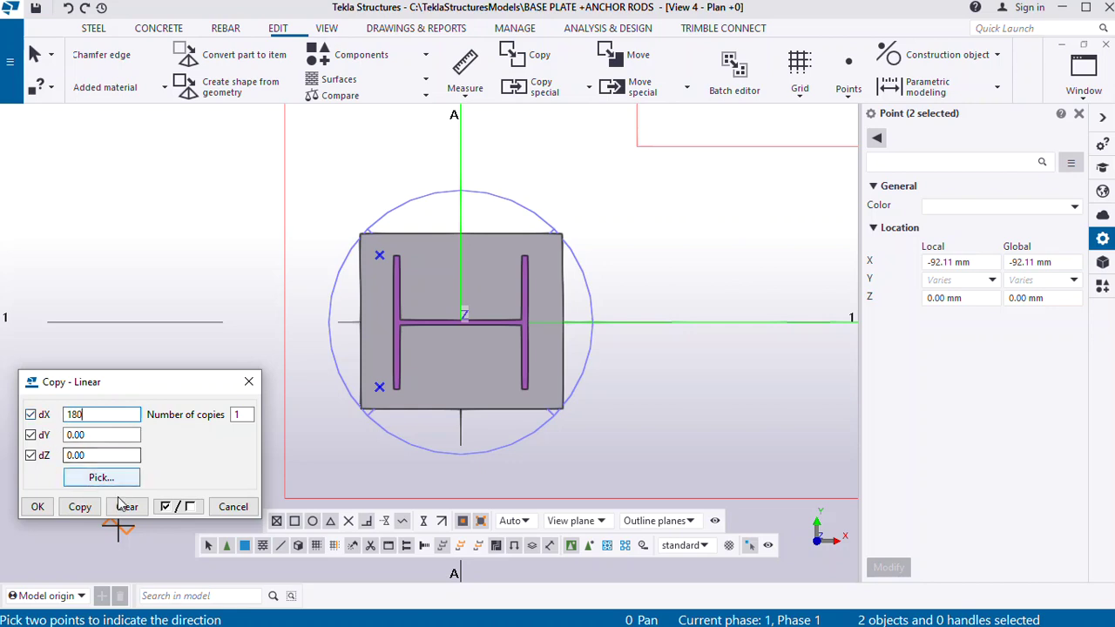
click(83, 511)
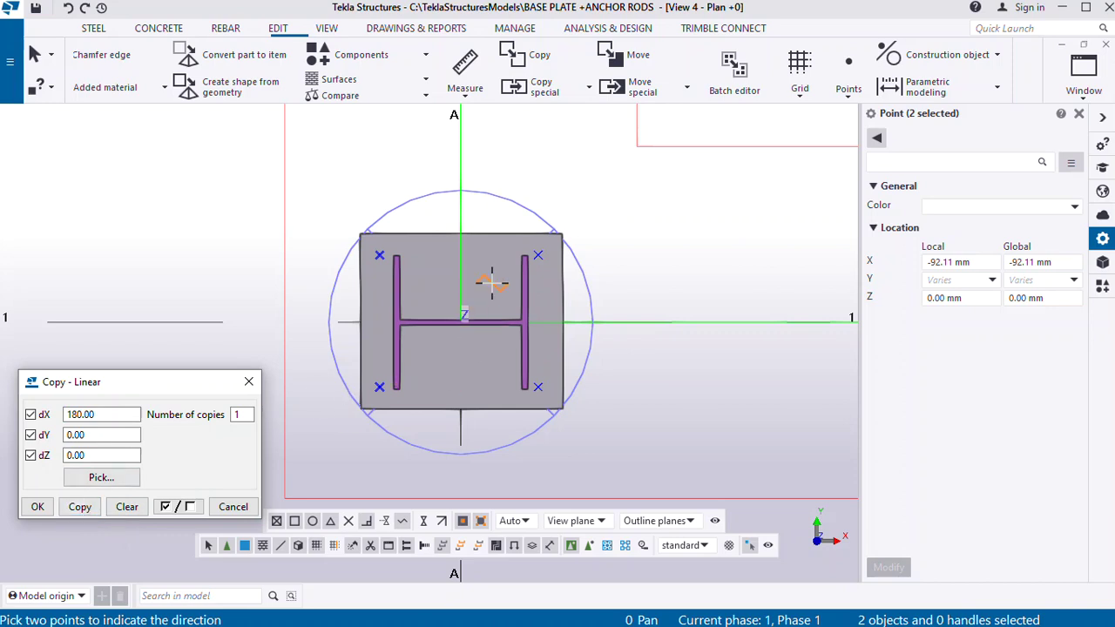
Try the linear copy of the two points with dX 190 mm, and undo it
drag(109, 413, 64, 416)
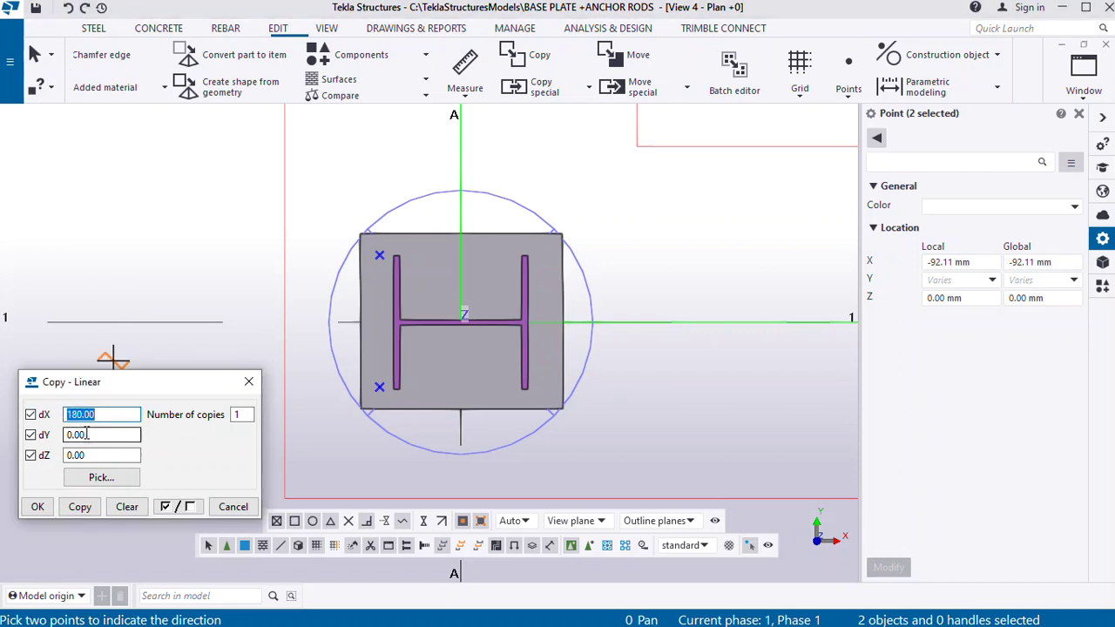
text(190)
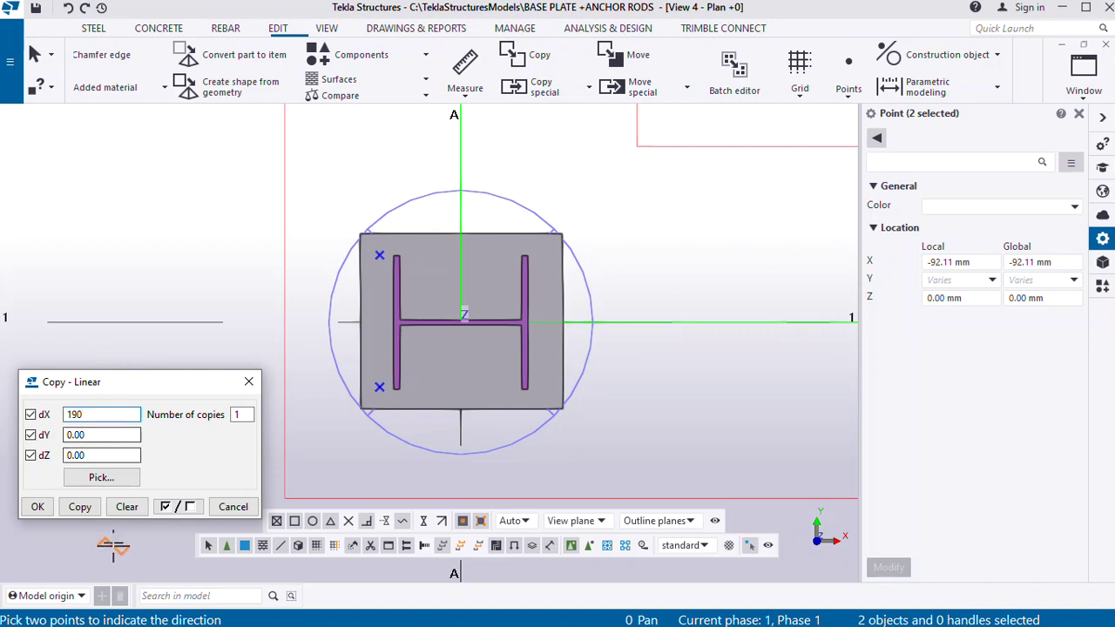
click(79, 506)
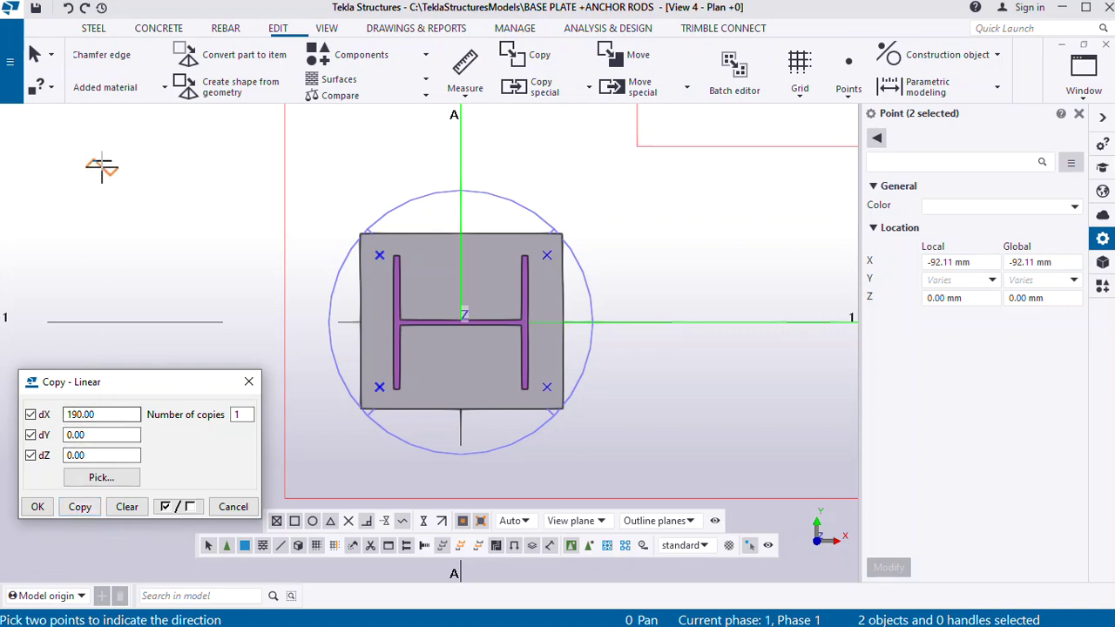
click(69, 11)
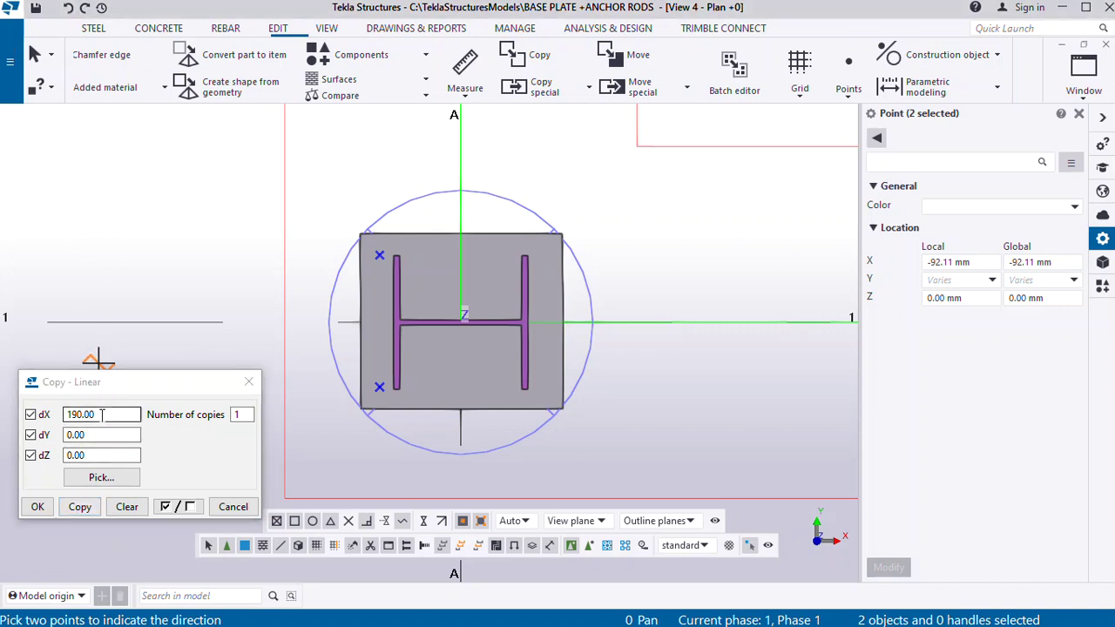
Set the linear copy's dX to 185 mm, create one copy of the two points, and end the copy command
drag(135, 414, 61, 424)
text(1)
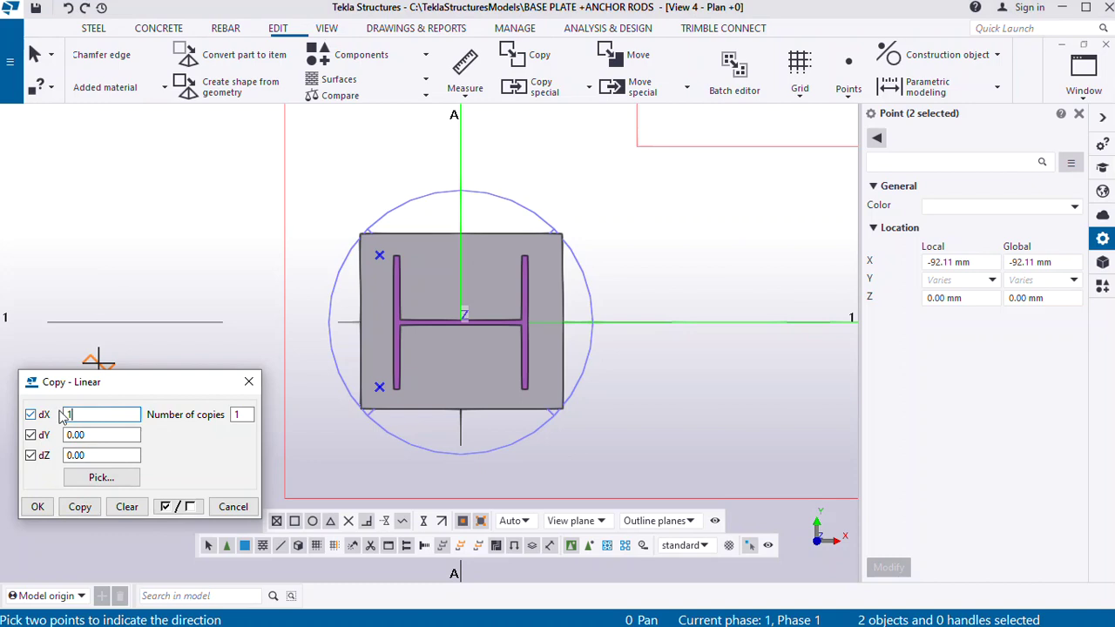
text(85)
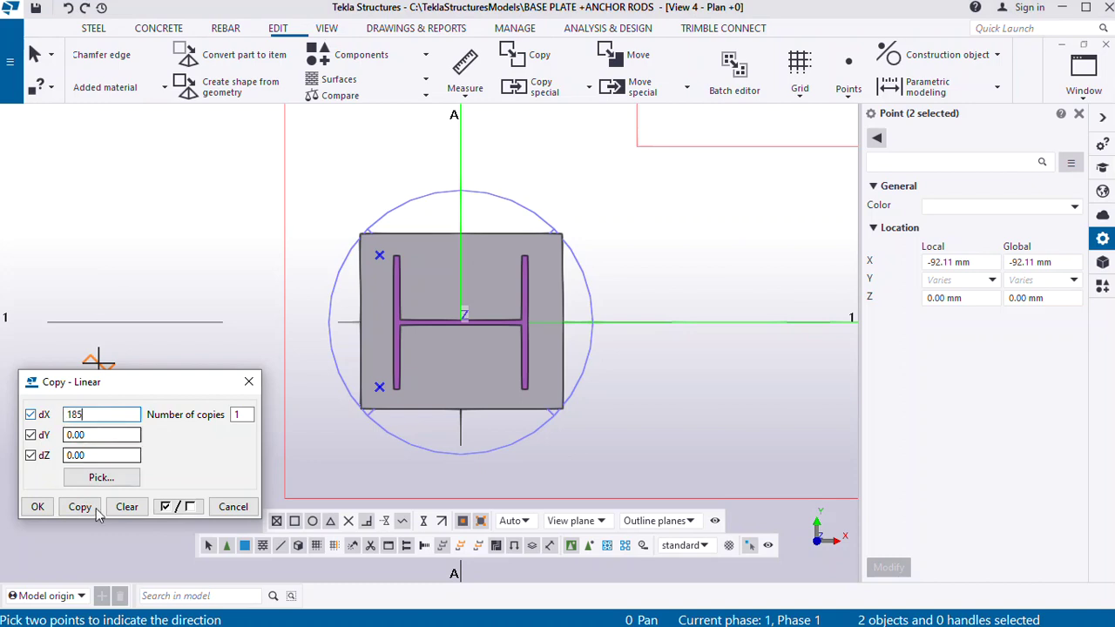
click(80, 507)
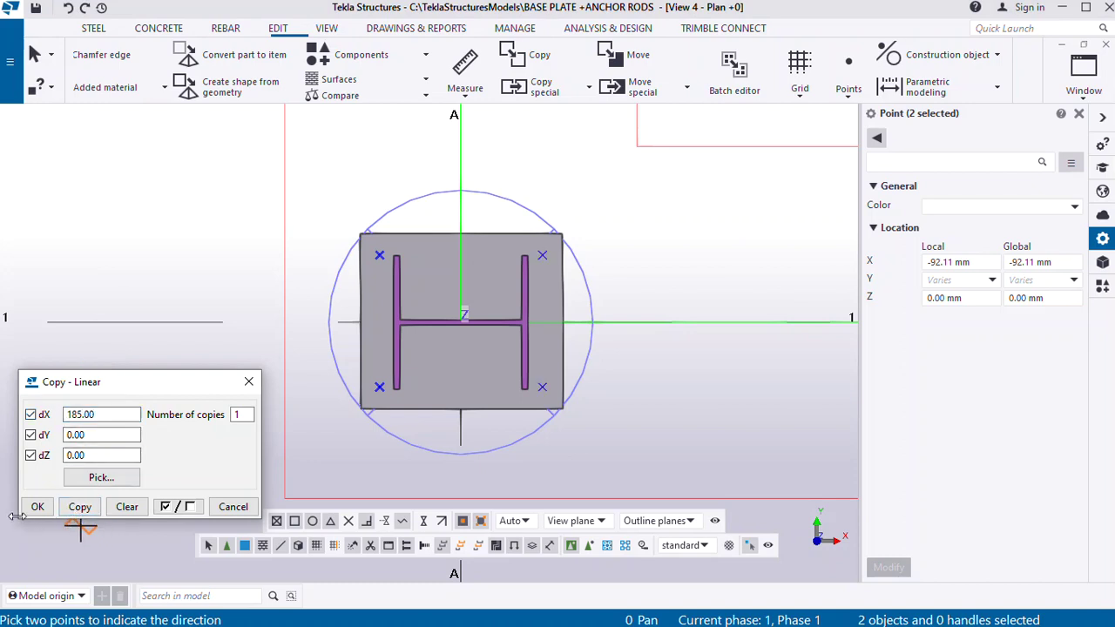
click(38, 507)
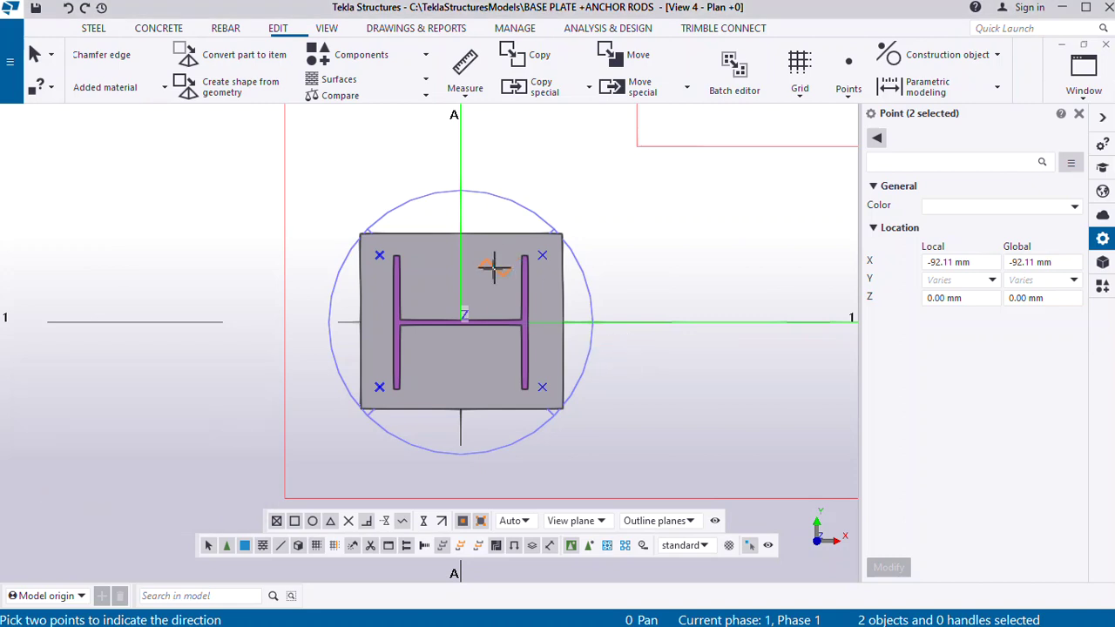
scroll(488, 278, up, 1)
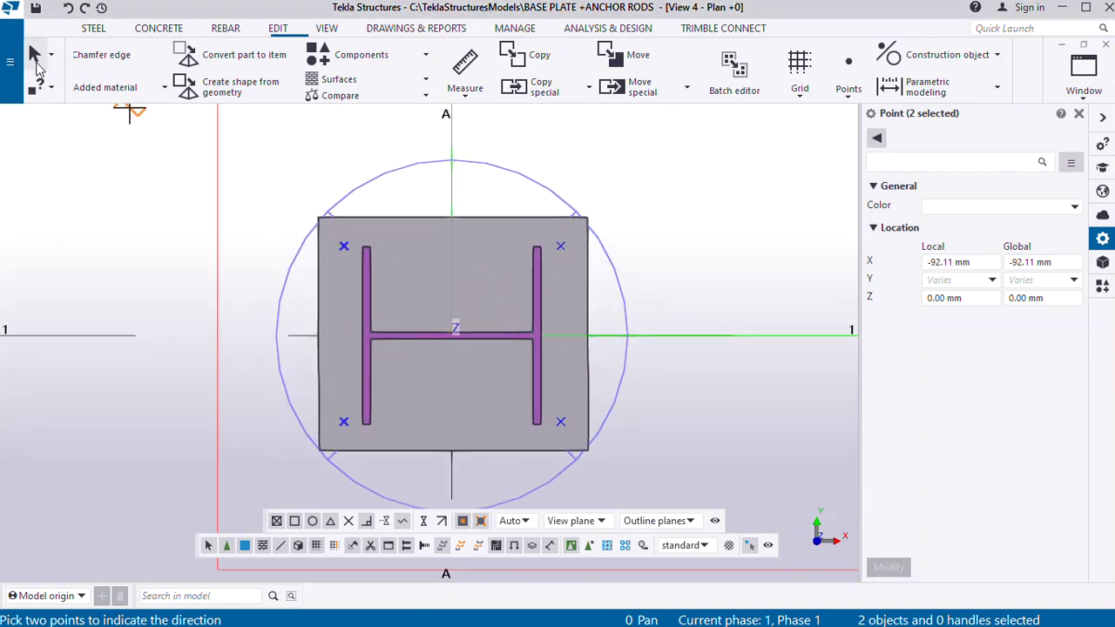
click(35, 54)
Select all four anchor points at the base plate's corners
scroll(457, 338, down, 2)
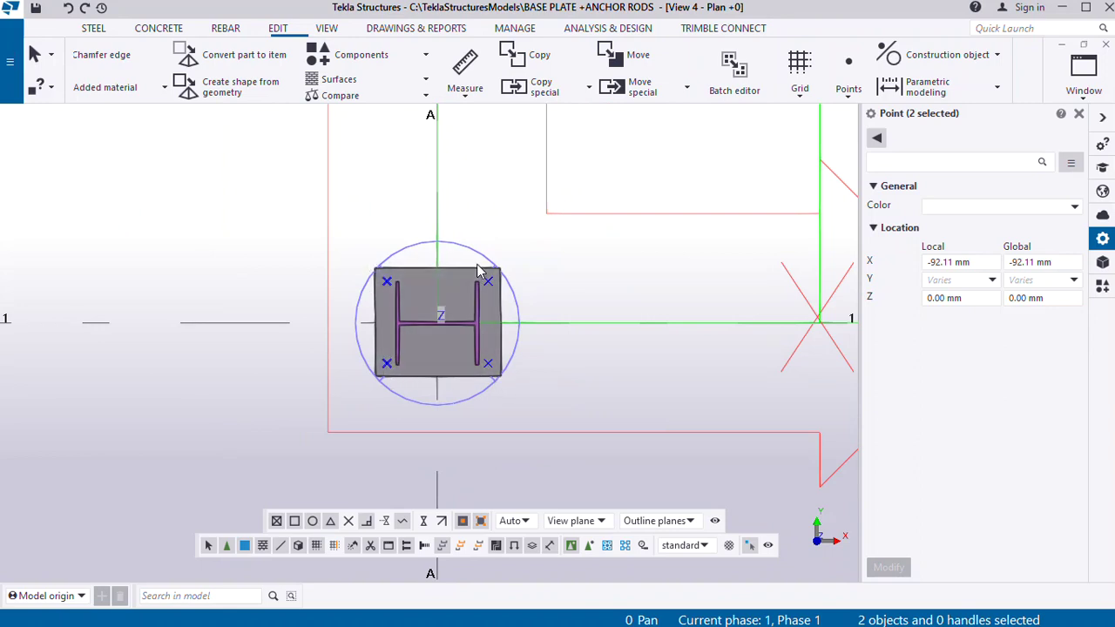
scroll(428, 323, up, 1)
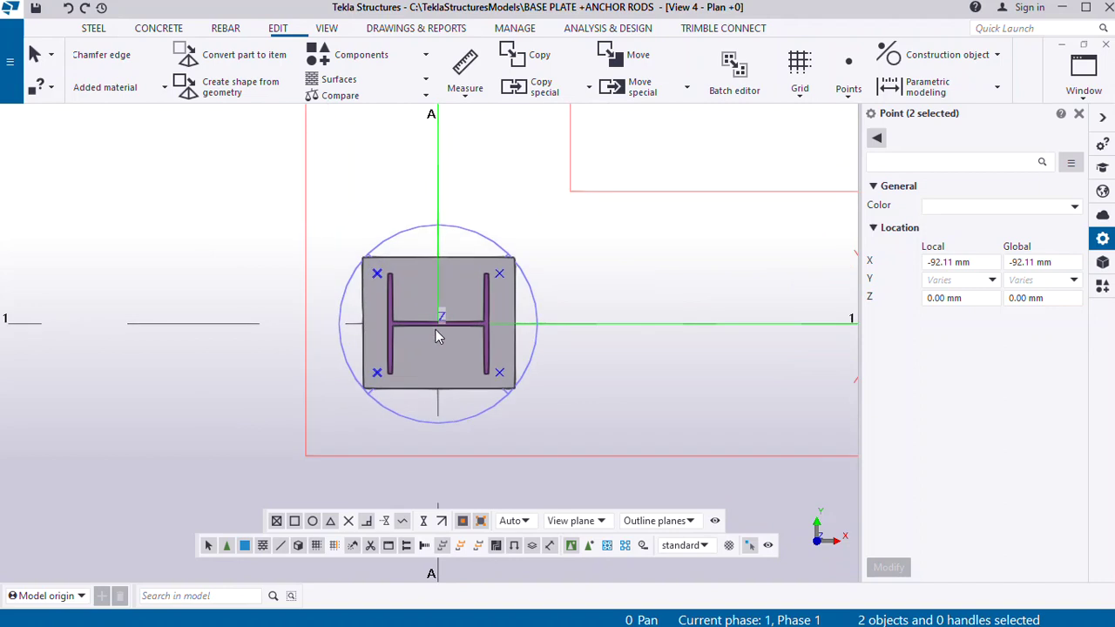
ctrl+click(377, 274)
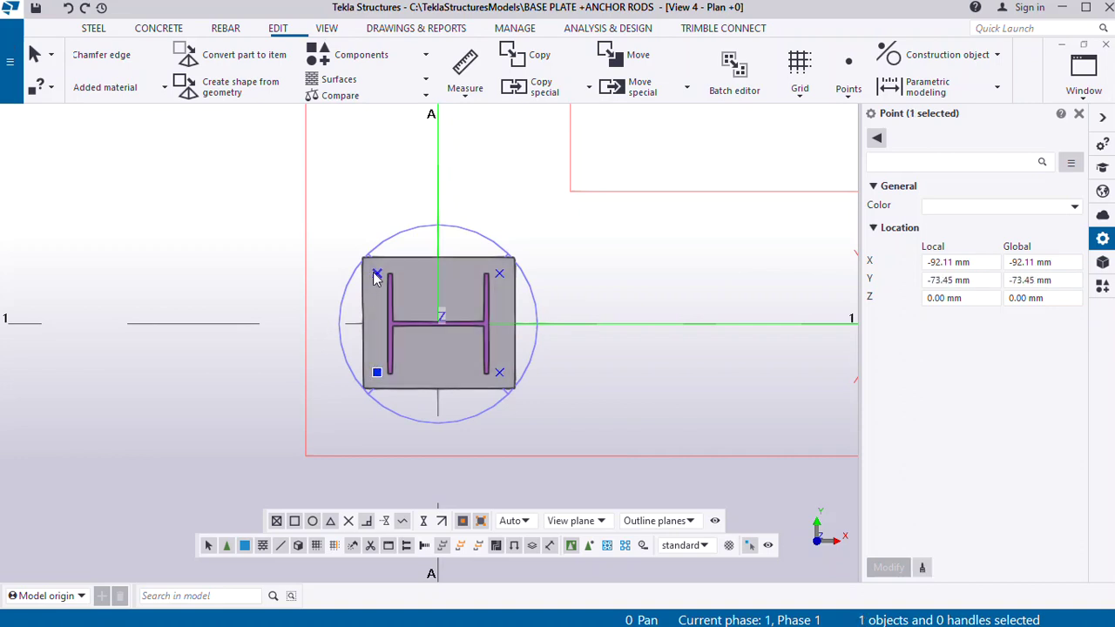
ctrl+click(377, 274)
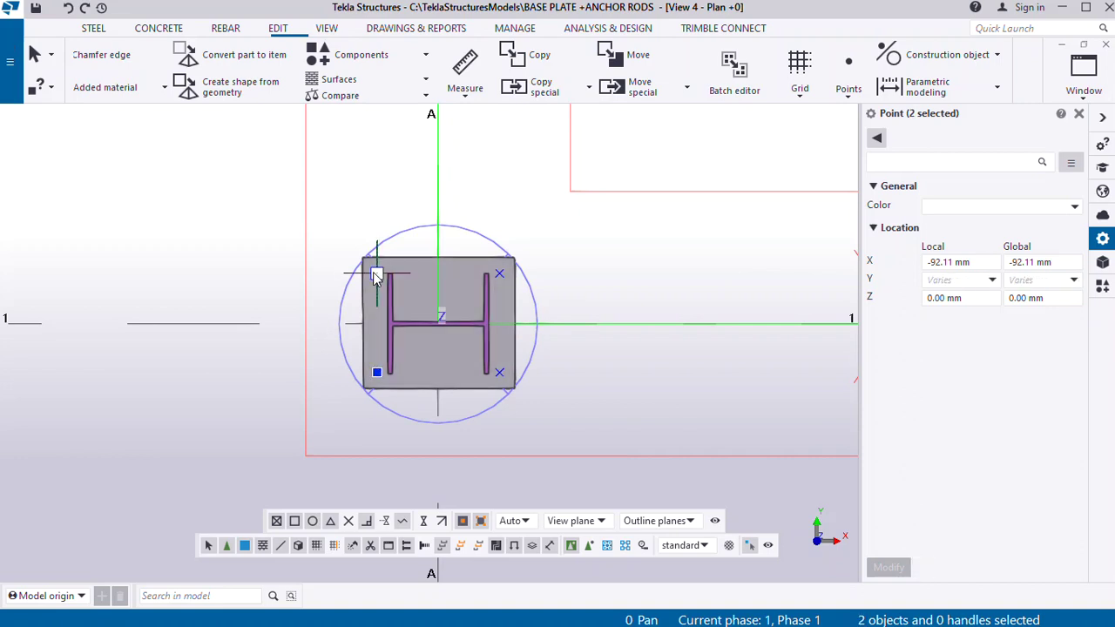
ctrl+click(499, 274)
scroll(499, 376, down, 3)
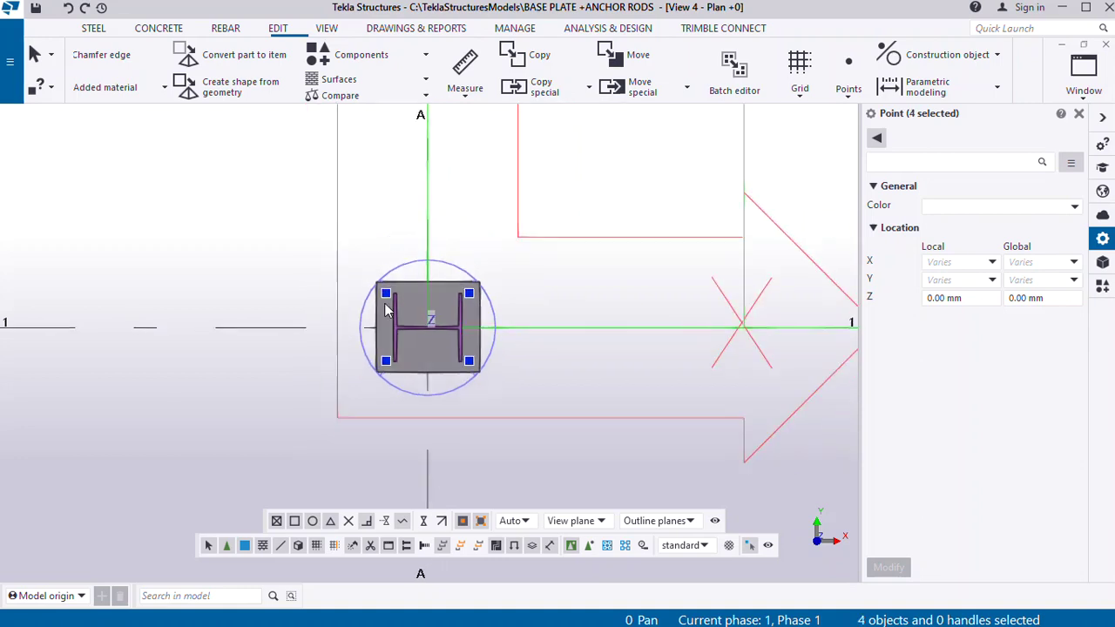
Switch to View 1 - 3d and show the base plate with the selected points up close
click(1088, 98)
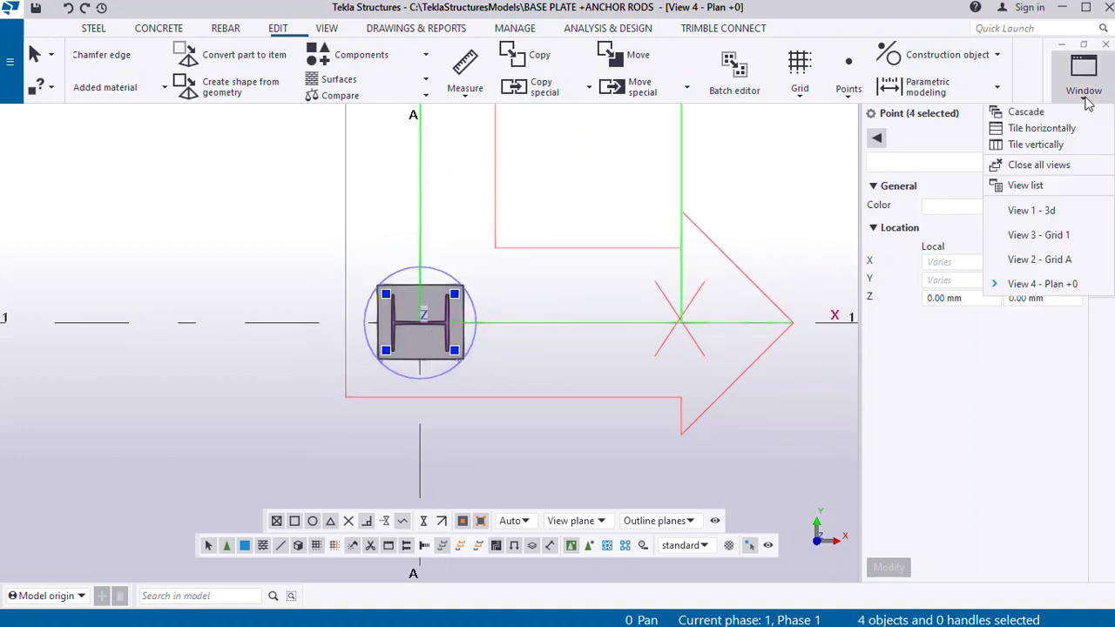
click(1031, 211)
scroll(397, 275, down, 3)
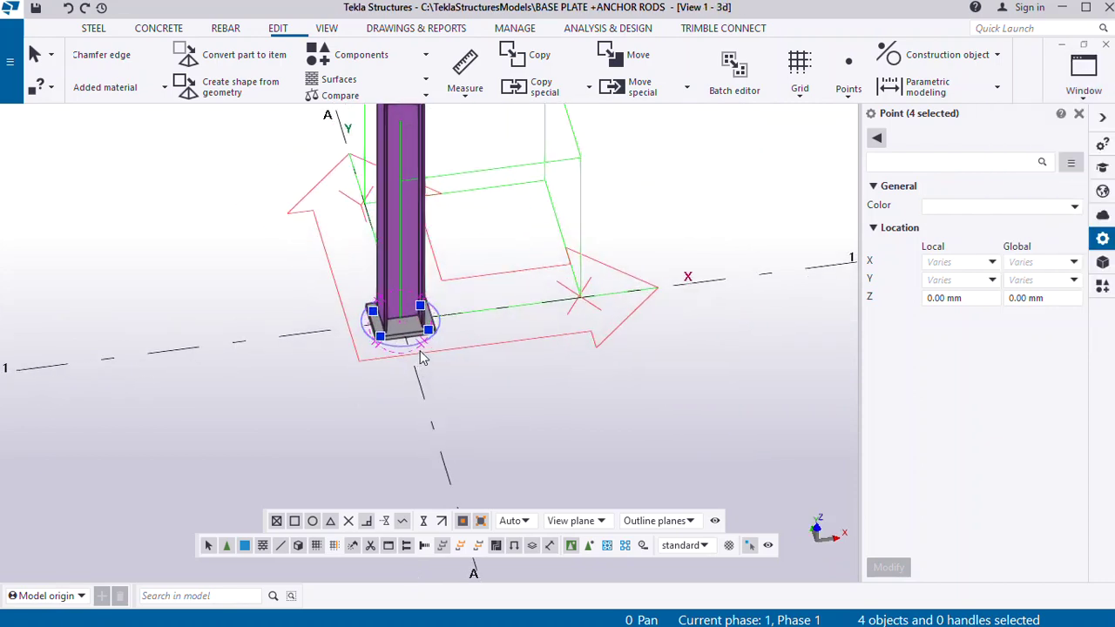
scroll(418, 361, up, 2)
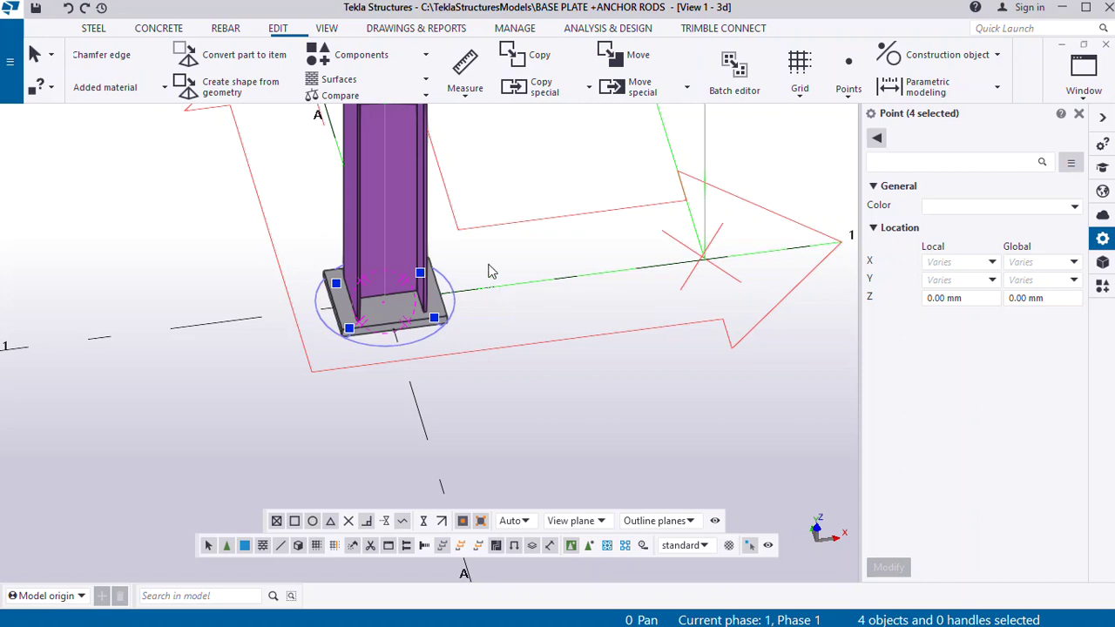
Try a linear copy of the four selected points with dX 185 mm and dZ -450 mm, and undo it
right_click(478, 224)
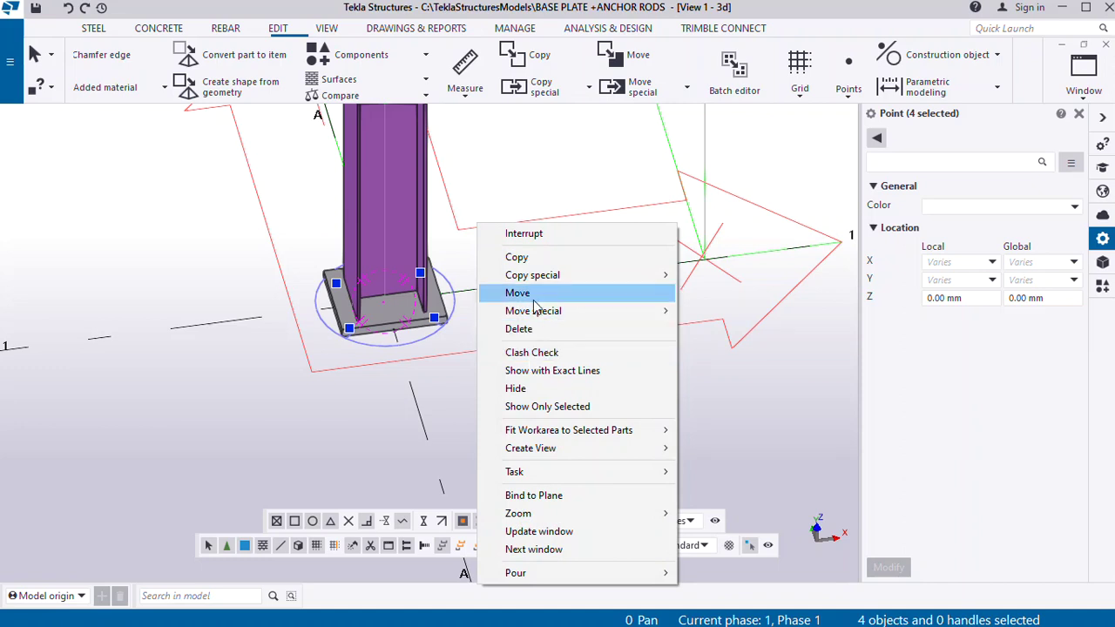
mouse_move(529, 275)
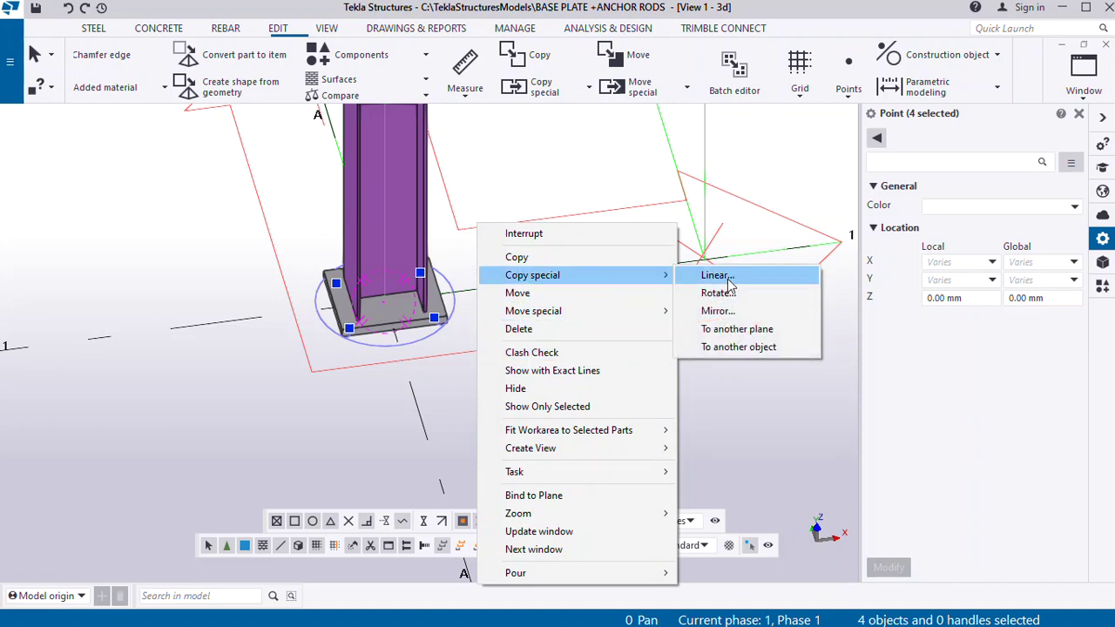
click(730, 281)
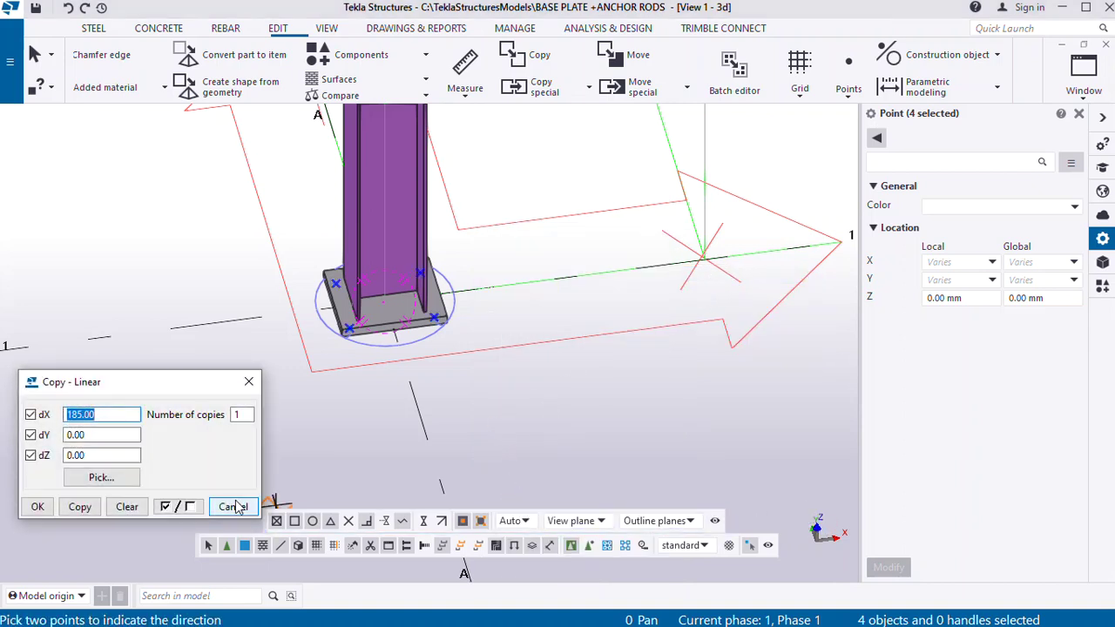
drag(93, 454, 61, 461)
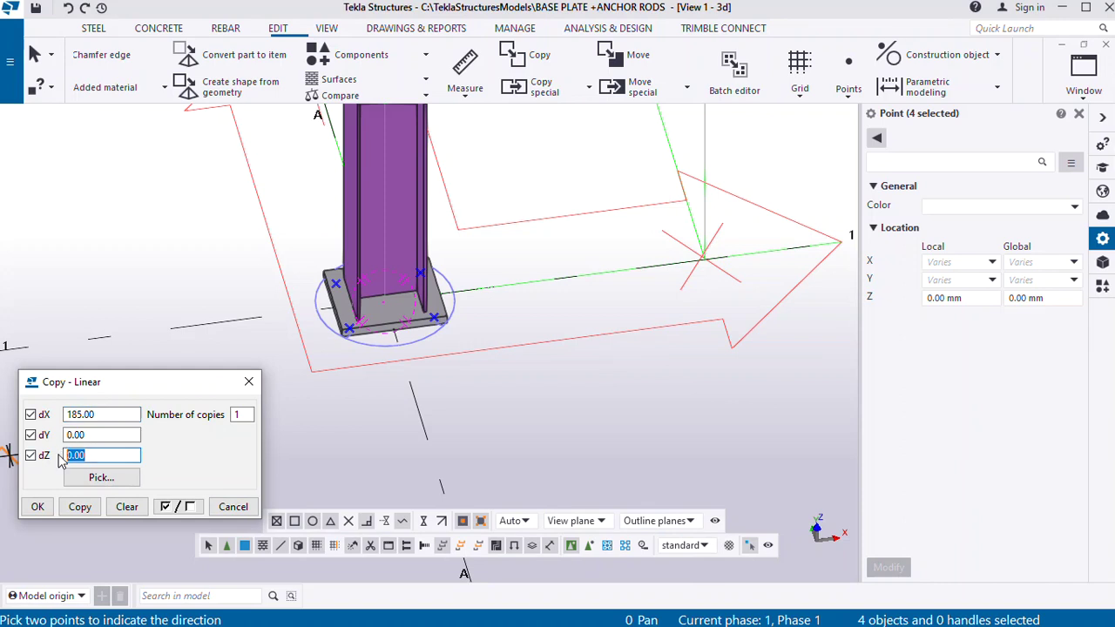
text(-)
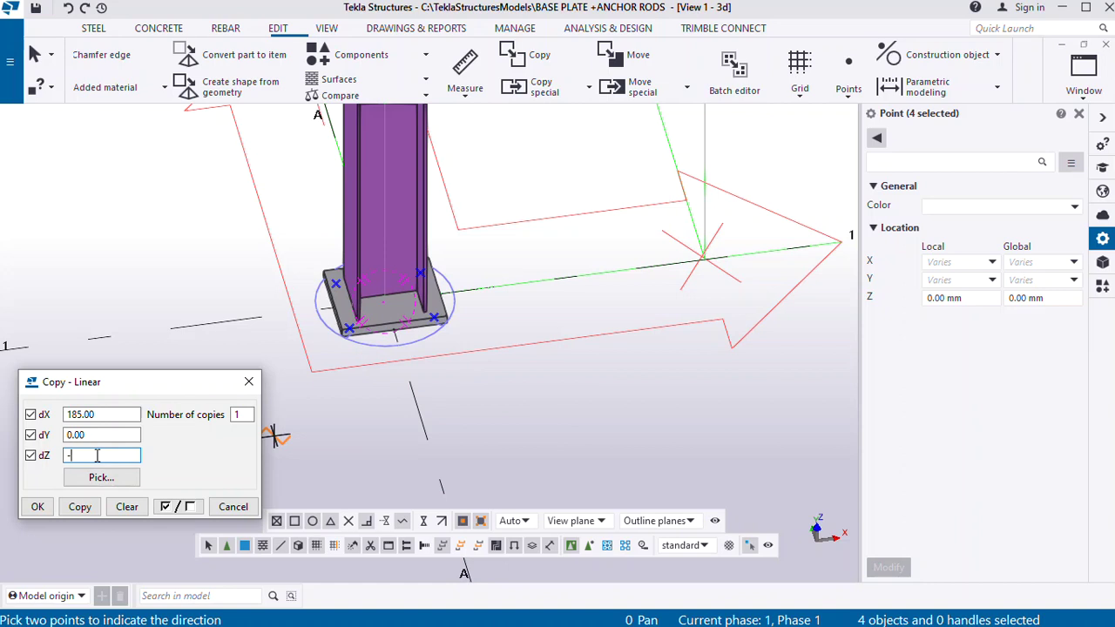
text(450)
click(78, 509)
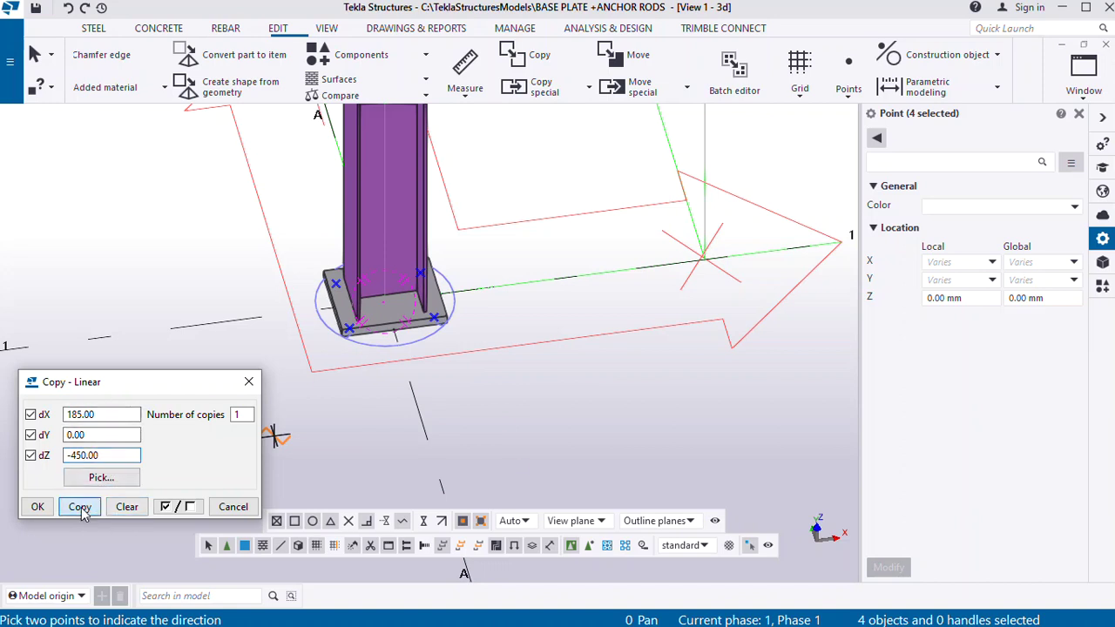
click(36, 509)
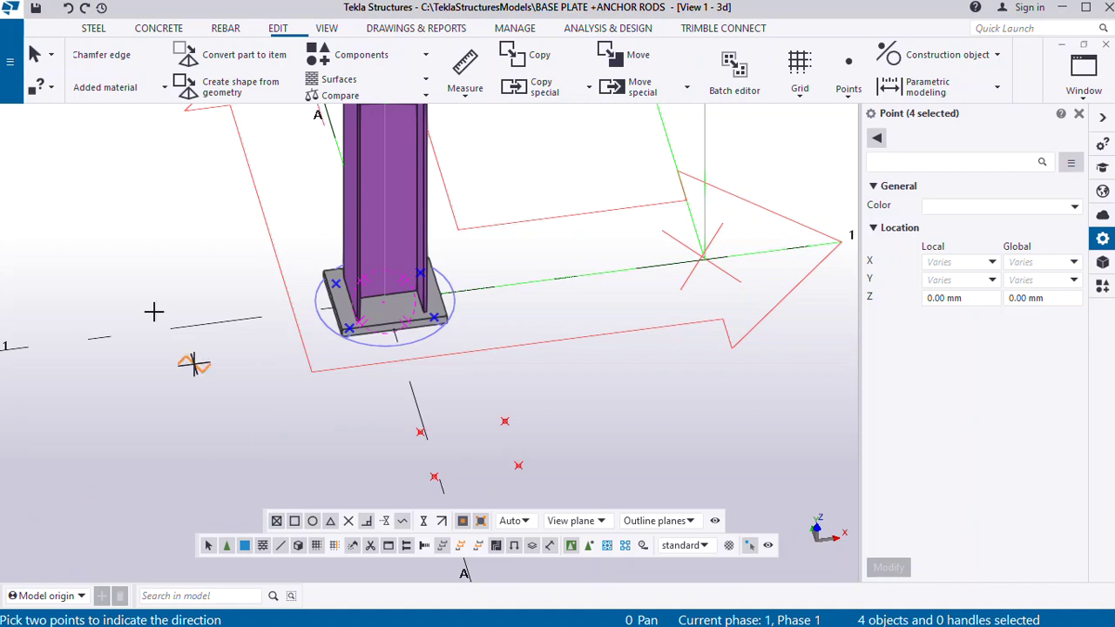
click(70, 8)
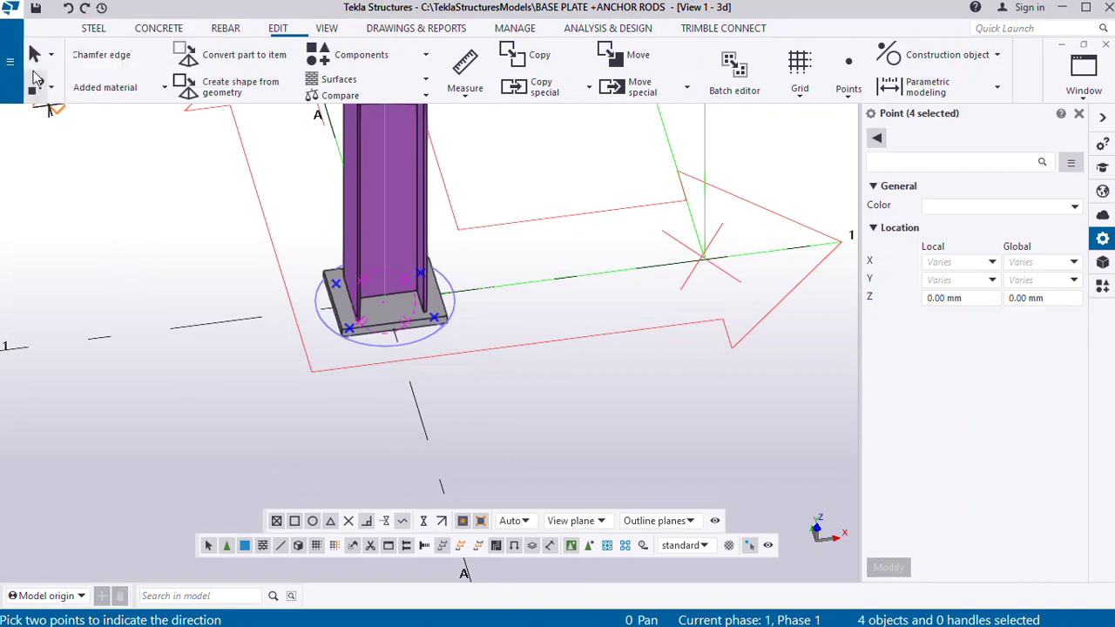
Make one linear copy of the four selected base plate points with dX 0, dY 0 and dZ -450 mm, and end the copy command
right_click(83, 170)
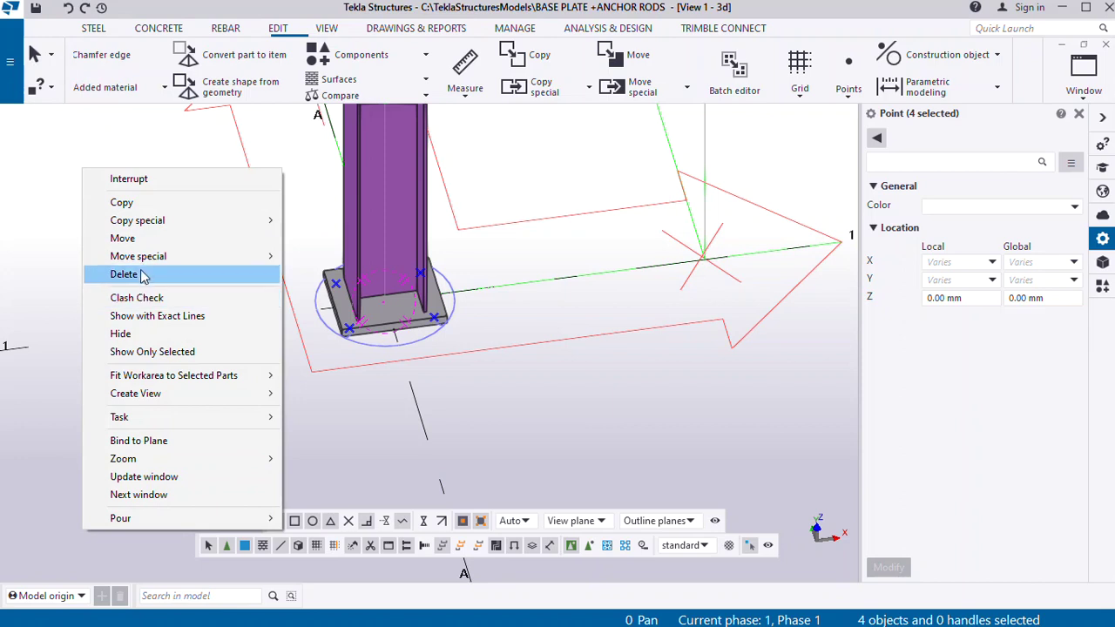
mouse_move(148, 223)
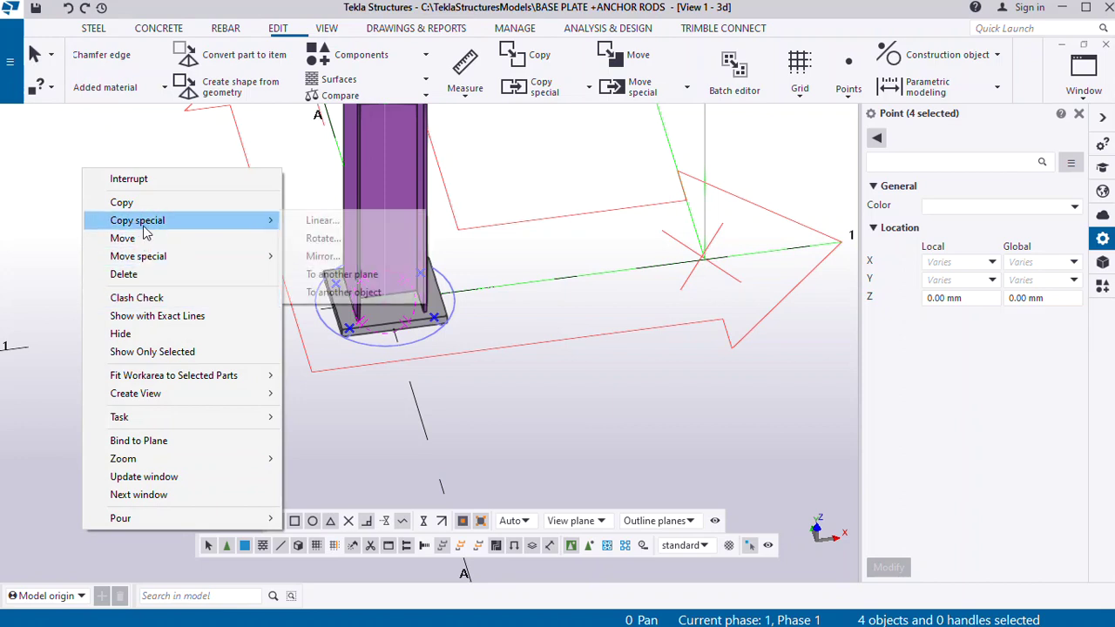
click(320, 221)
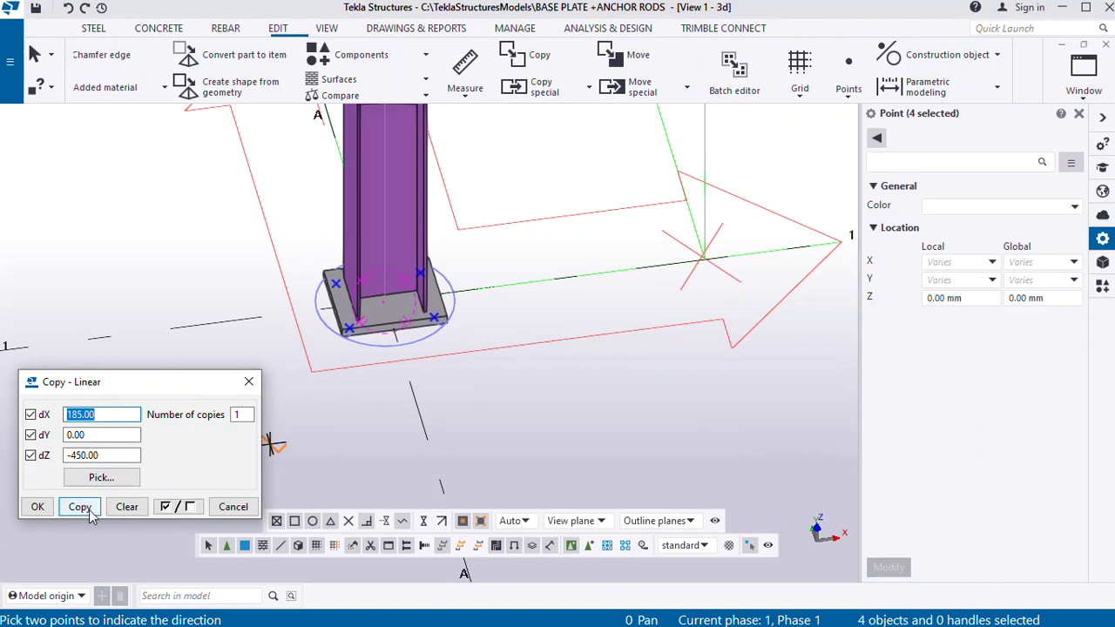
click(126, 508)
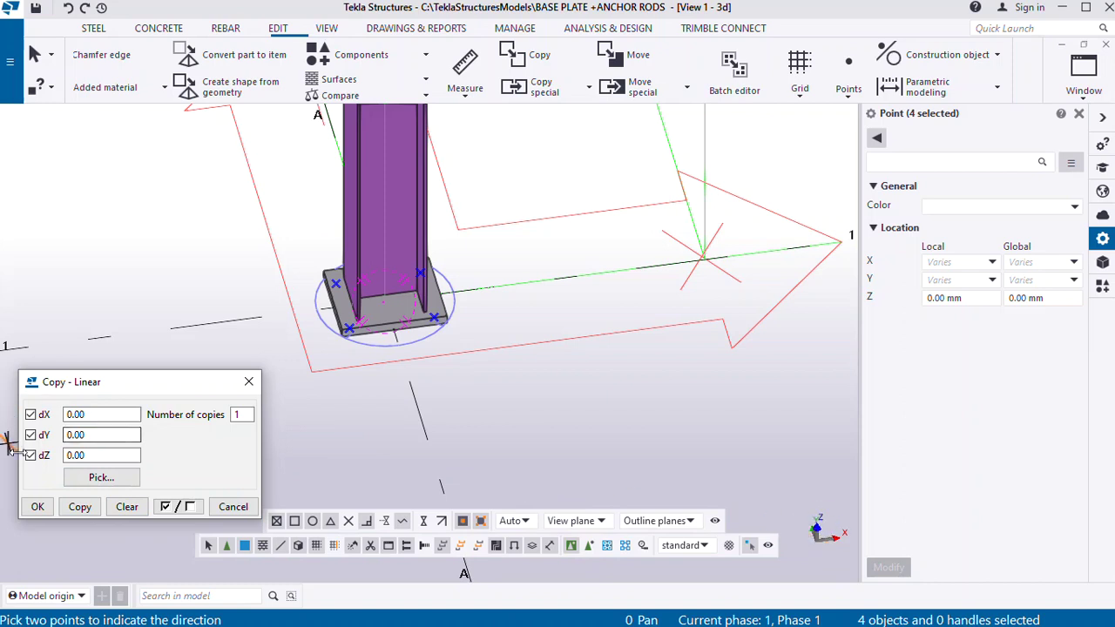
drag(96, 455, 55, 464)
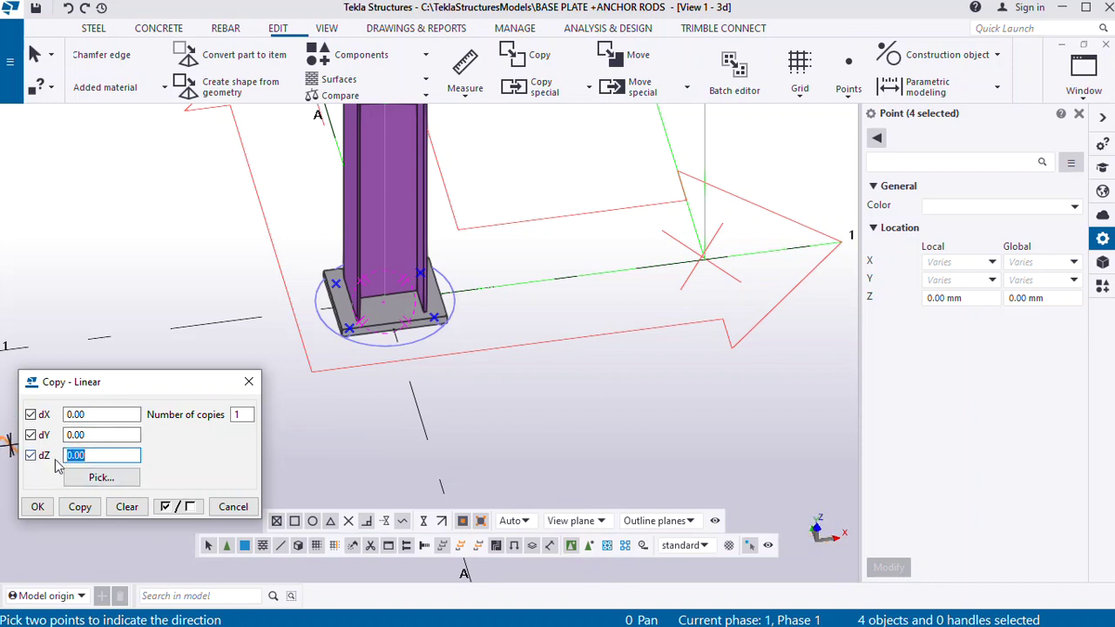
text(-450)
click(81, 507)
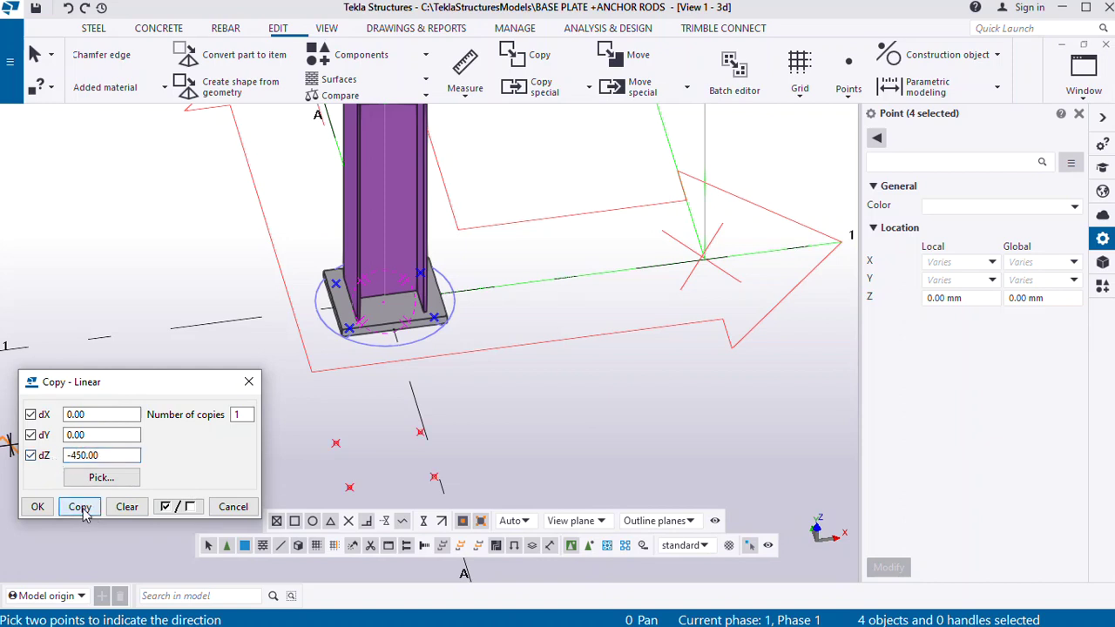
click(37, 507)
scroll(239, 340, down, 4)
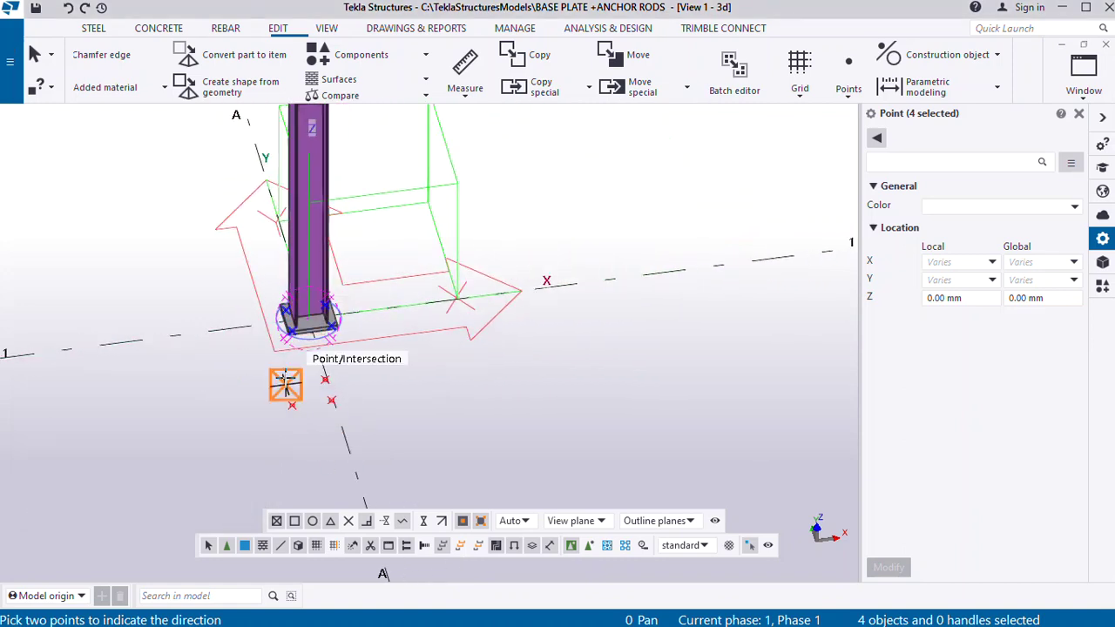
scroll(287, 383, up, 1)
click(35, 55)
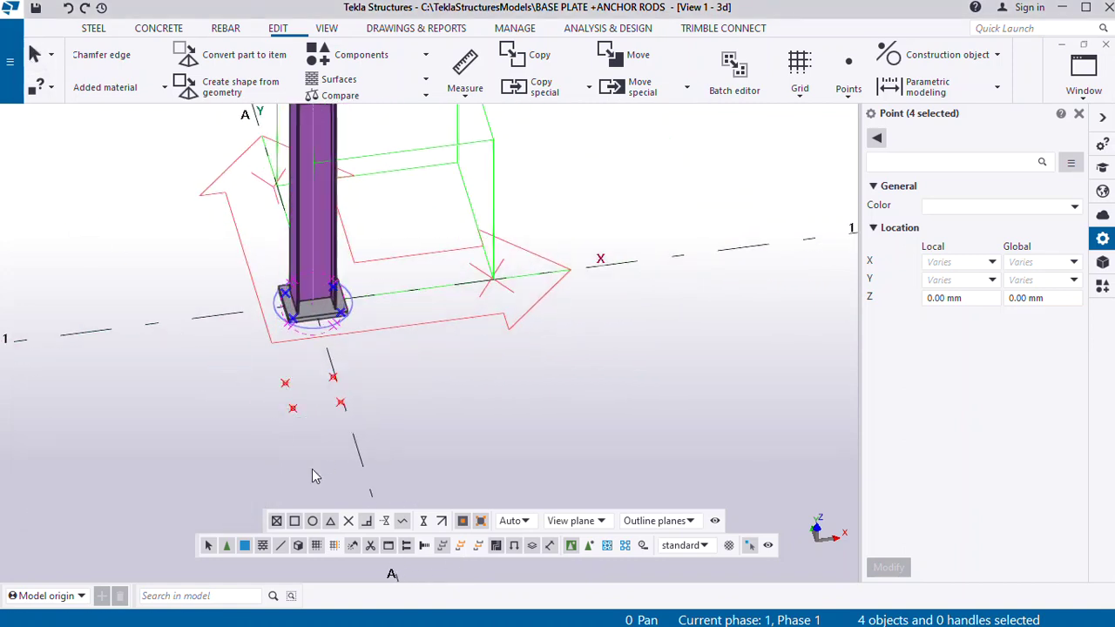
Select the two lower rod-end points on the positive X side of grid line A
mouse_move(369, 422)
ctrl+middle_down()
mouse_move(430, 401)
mouse_move(369, 424)
ctrl+middle_up()
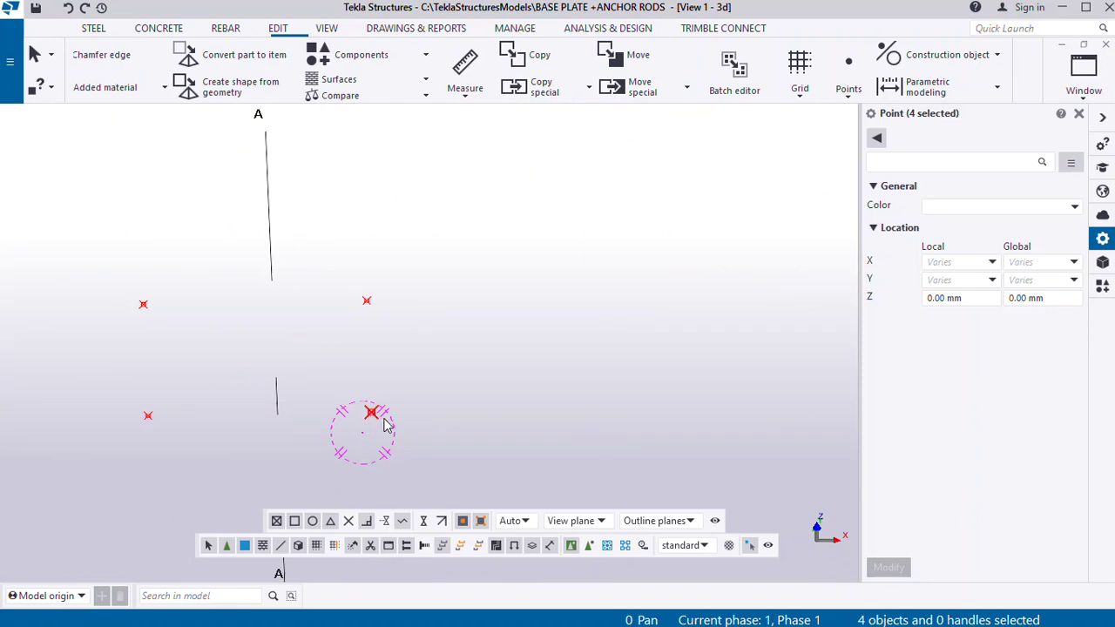
ctrl+middle_drag(440, 442, 355, 413)
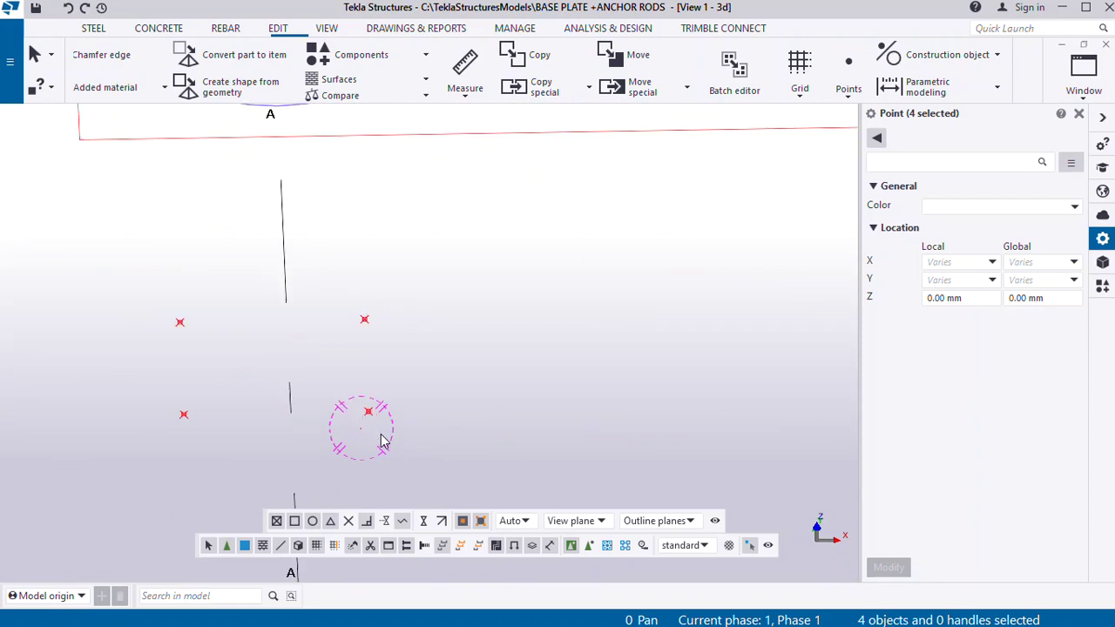
ctrl+middle_drag(366, 291, 355, 285)
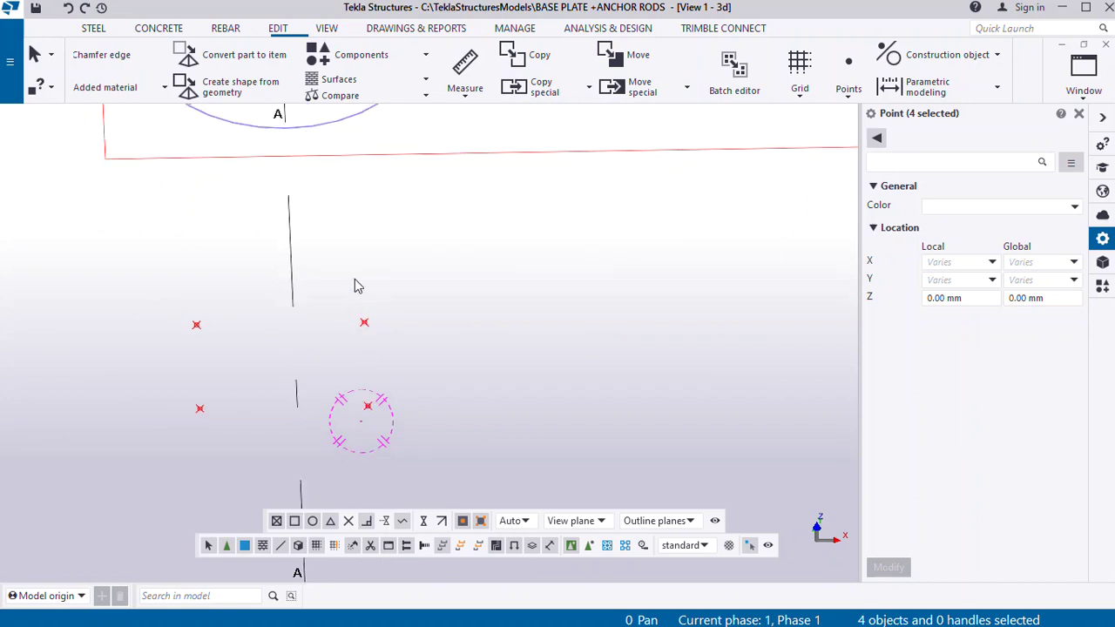
ctrl+middle_drag(383, 428, 368, 328)
drag(359, 256, 400, 426)
ctrl+middle_drag(391, 391, 428, 262)
Make one linear copy of the two selected points with dX 30 mm and zero dY and dZ, and end the copy command
right_click(429, 261)
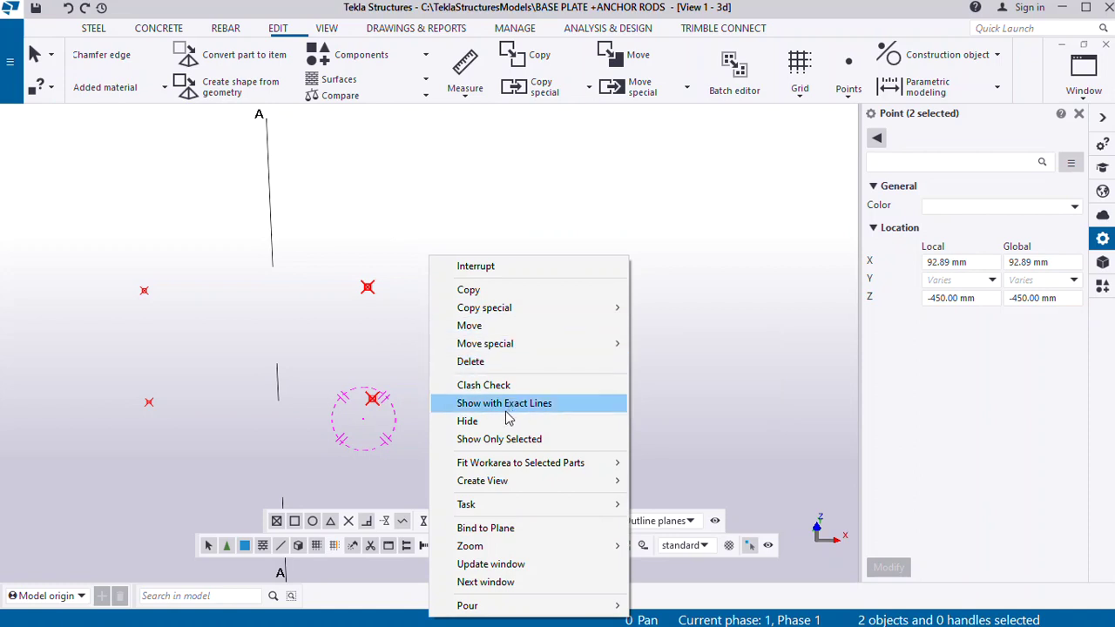
mouse_move(503, 346)
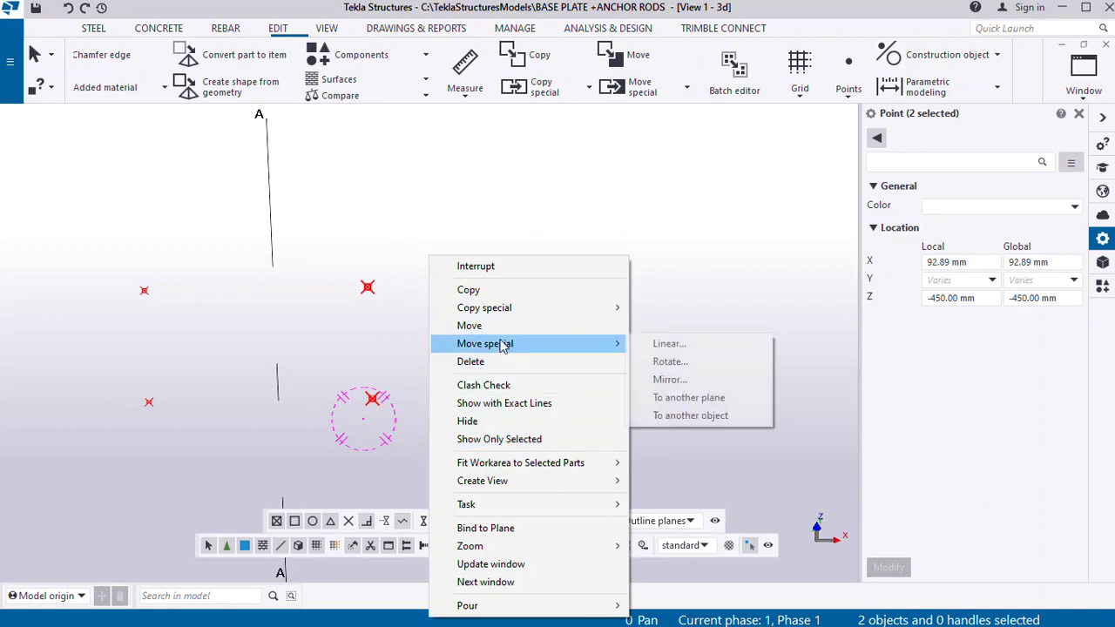
mouse_move(505, 315)
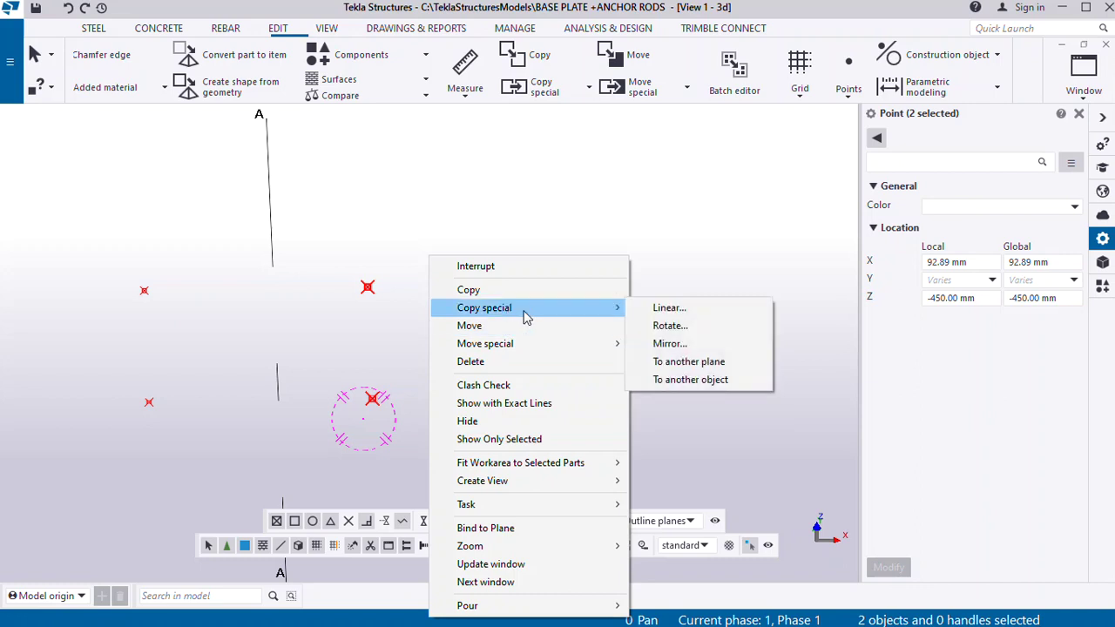
click(682, 318)
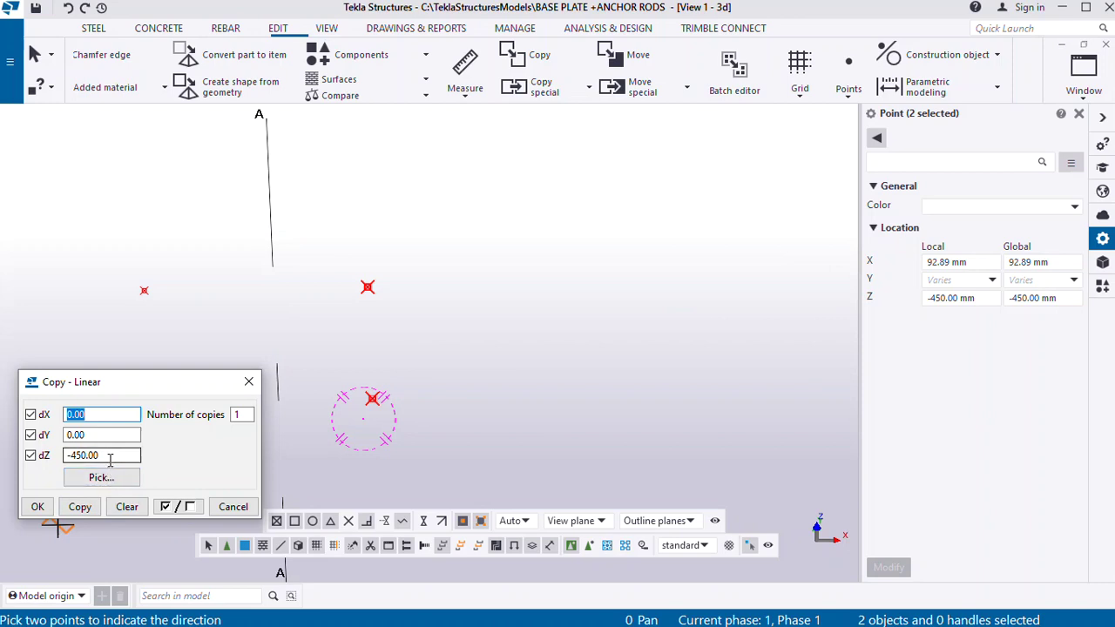
click(126, 506)
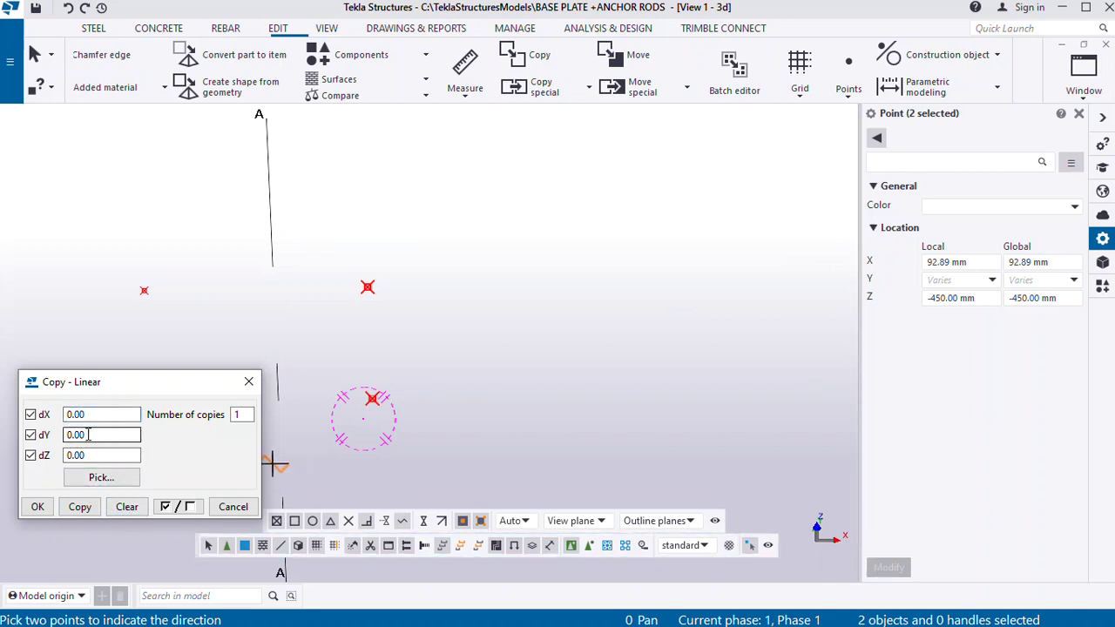
drag(95, 414, 62, 414)
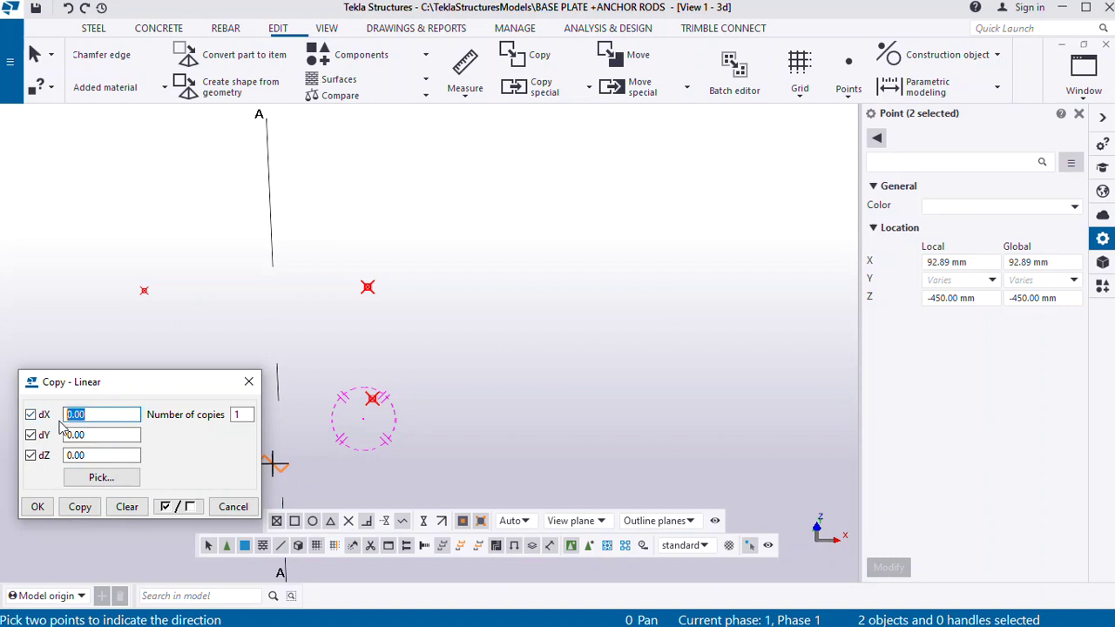
text(30)
click(79, 506)
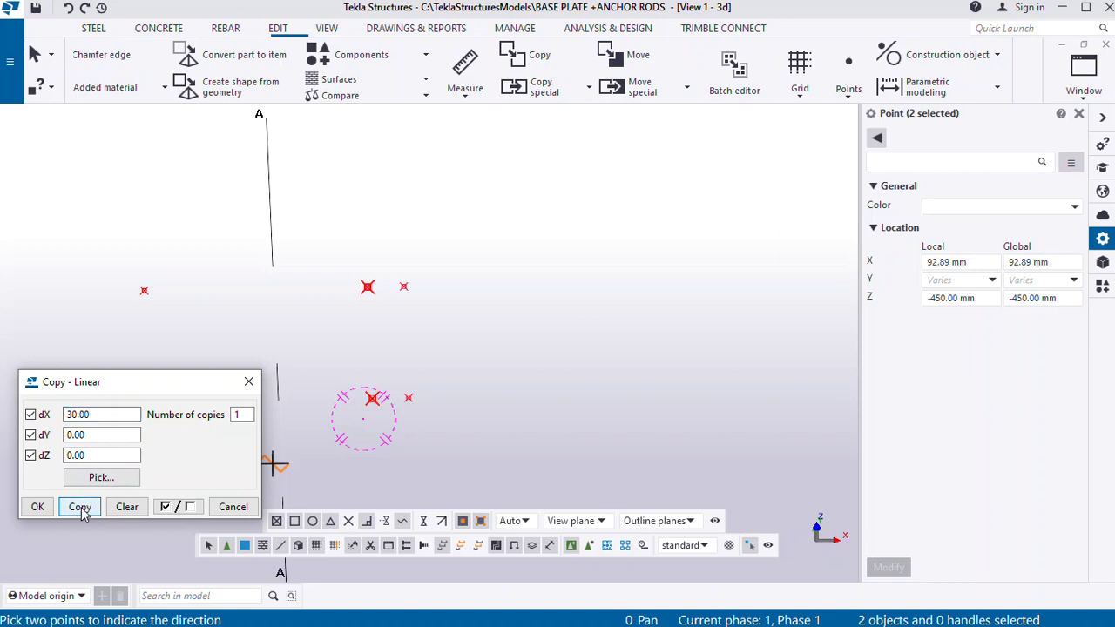
click(38, 506)
scroll(244, 351, down, 2)
scroll(348, 399, down, 3)
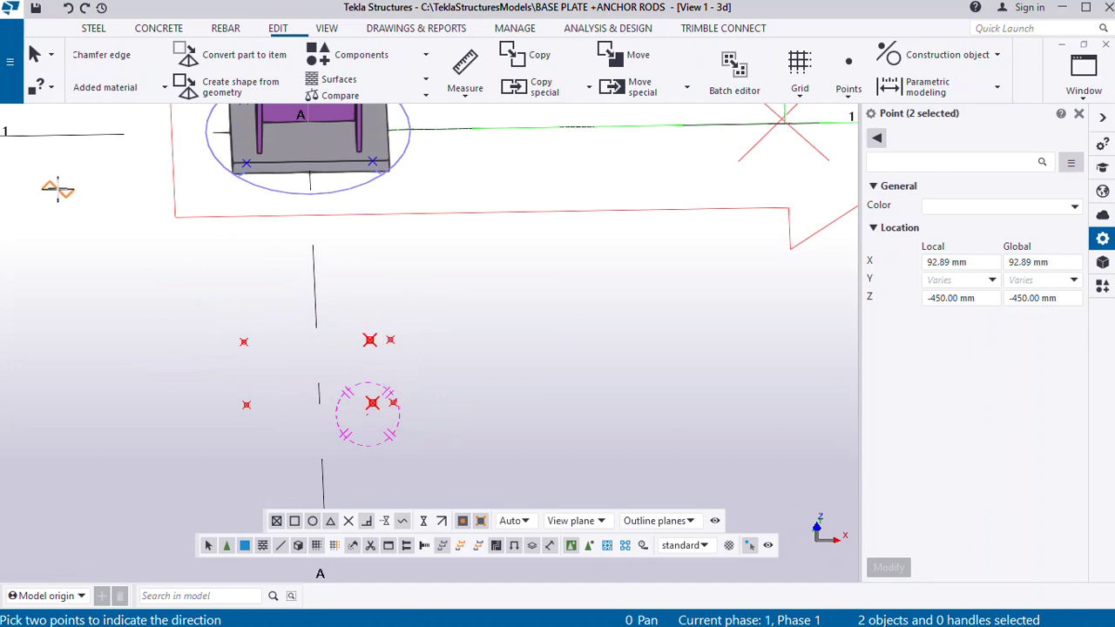
key(Escape)
Close the point properties and examine the rod-end points below the base plate from an oblique 3D view
ctrl+middle_drag(369, 392, 453, 294)
scroll(510, 296, up, 2)
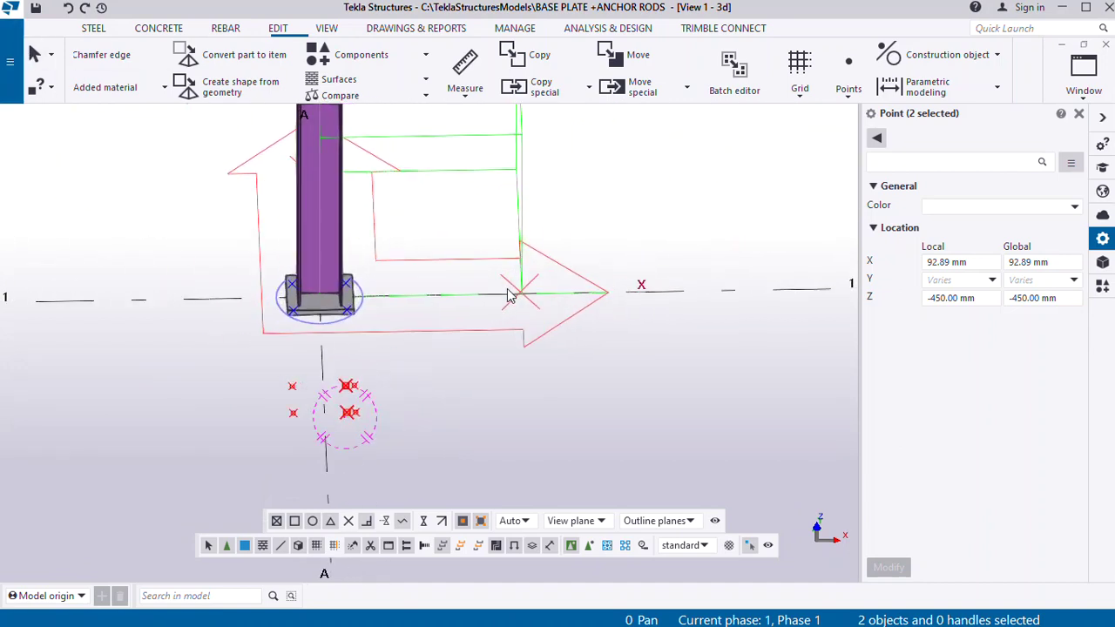
scroll(470, 257, down, 2)
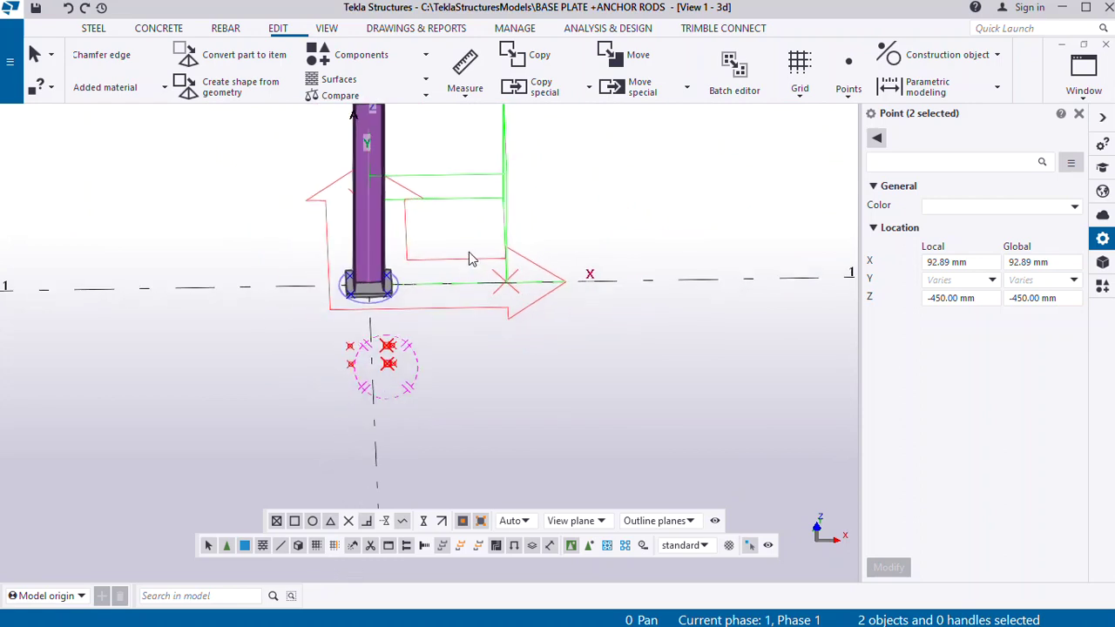
ctrl+middle_drag(440, 334, 343, 311)
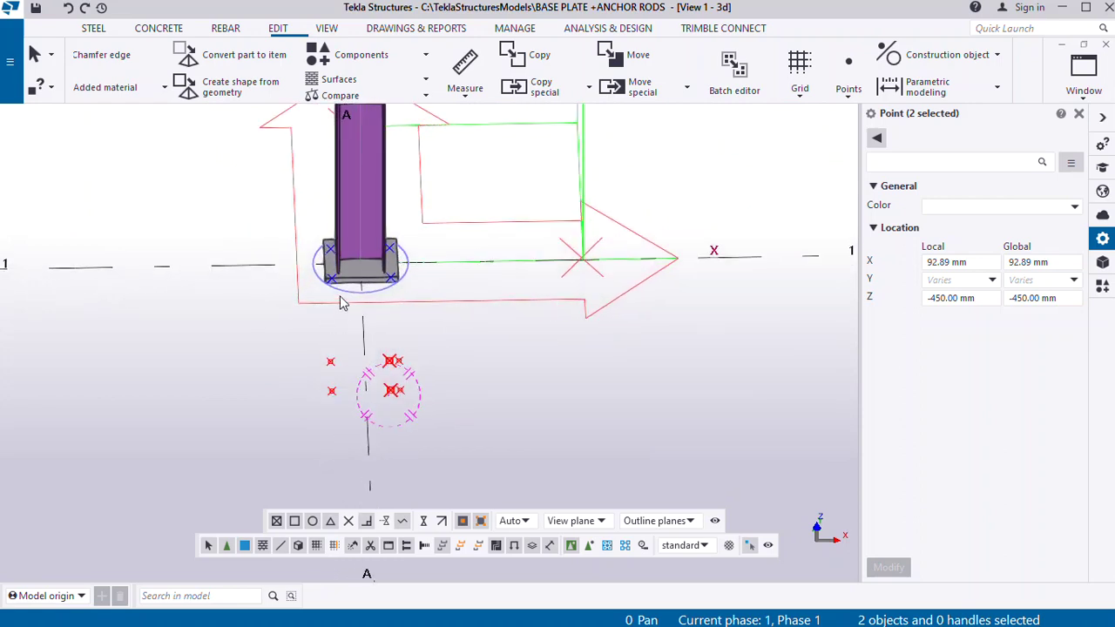
scroll(387, 301, down, 2)
scroll(427, 368, down, 1)
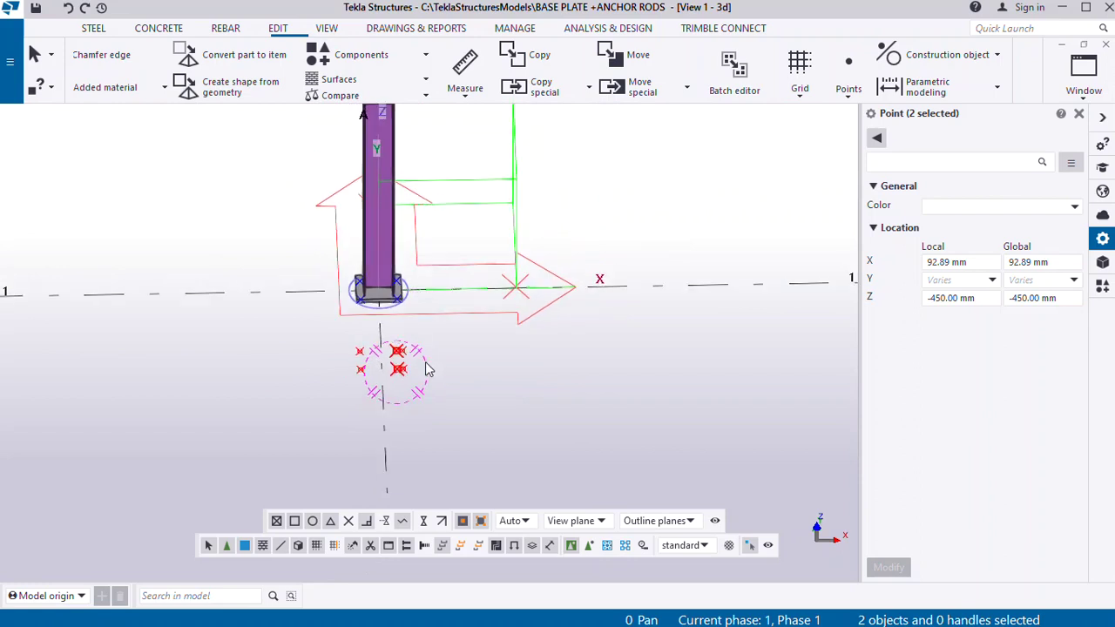
scroll(413, 338, up, 2)
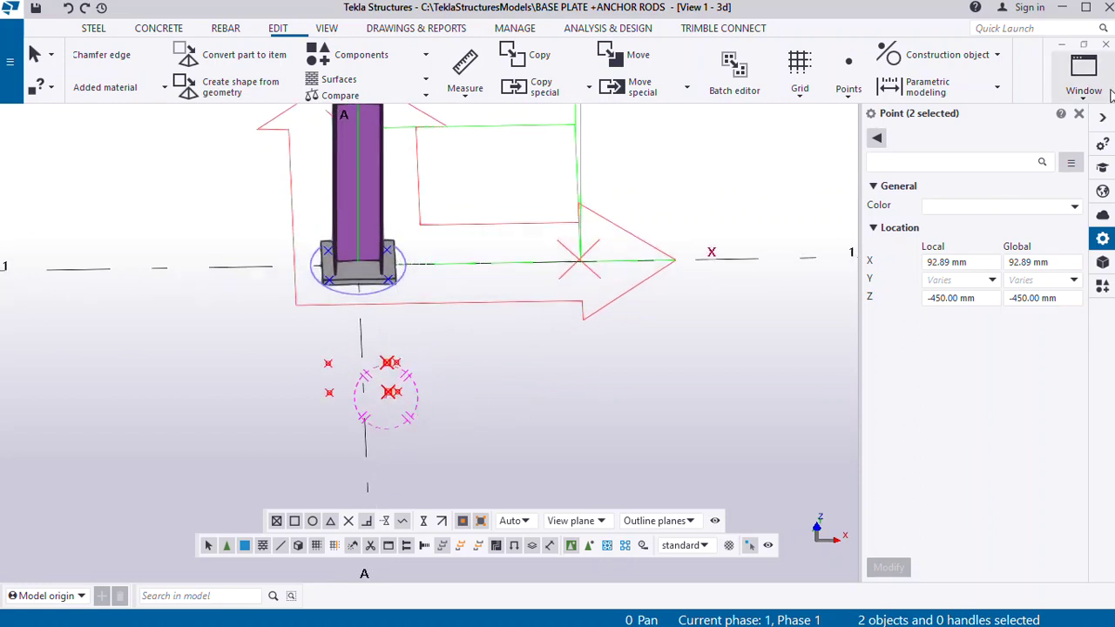
click(1080, 116)
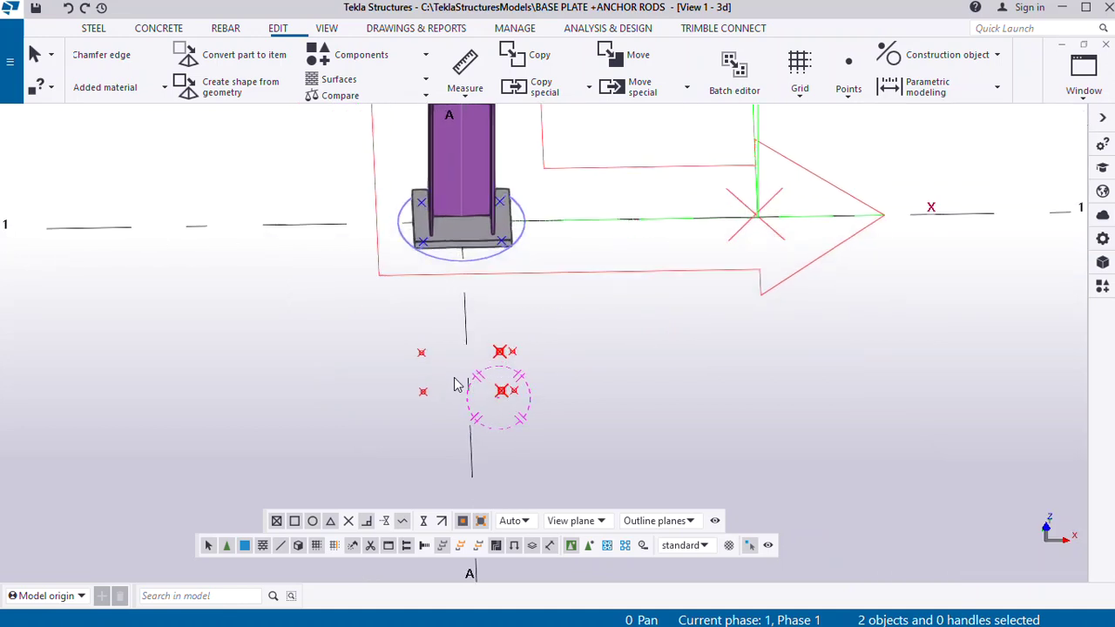
ctrl+middle_drag(462, 373, 399, 357)
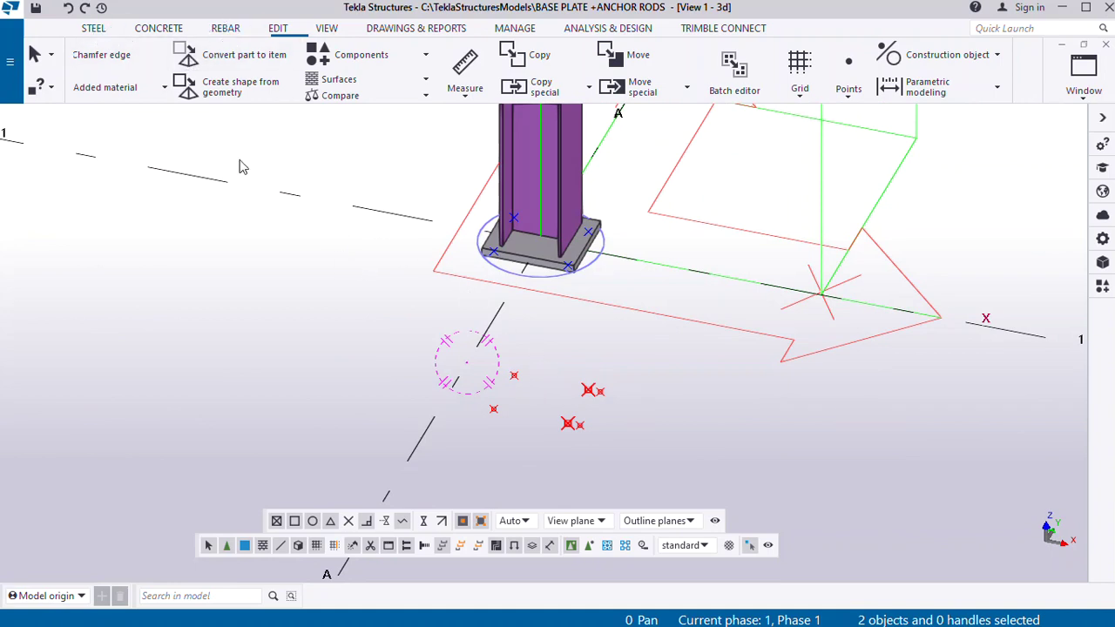
Create a polybeam from the base plate's front X-side corner point down 450 mm to the lower point, ending at the 30 mm offset point
click(94, 29)
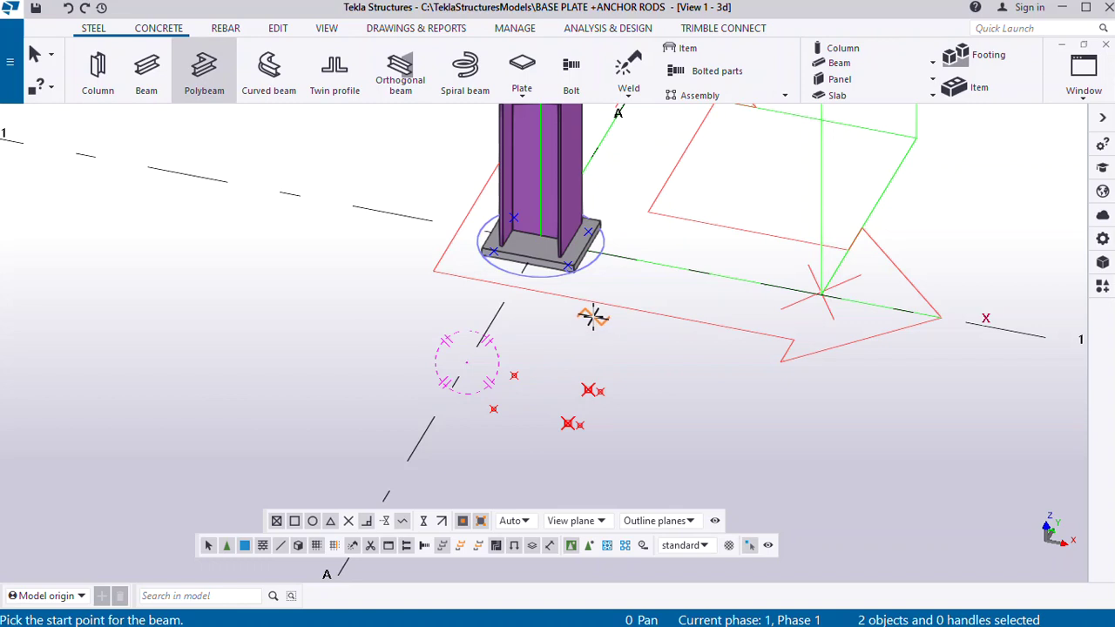
click(567, 266)
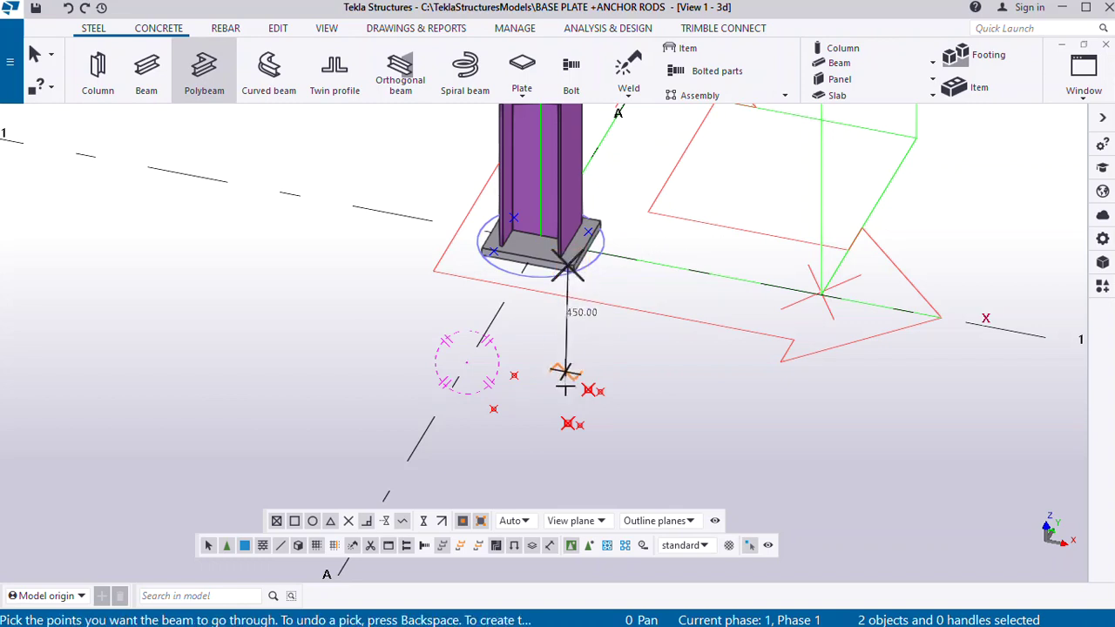
click(567, 424)
scroll(567, 424, up, 5)
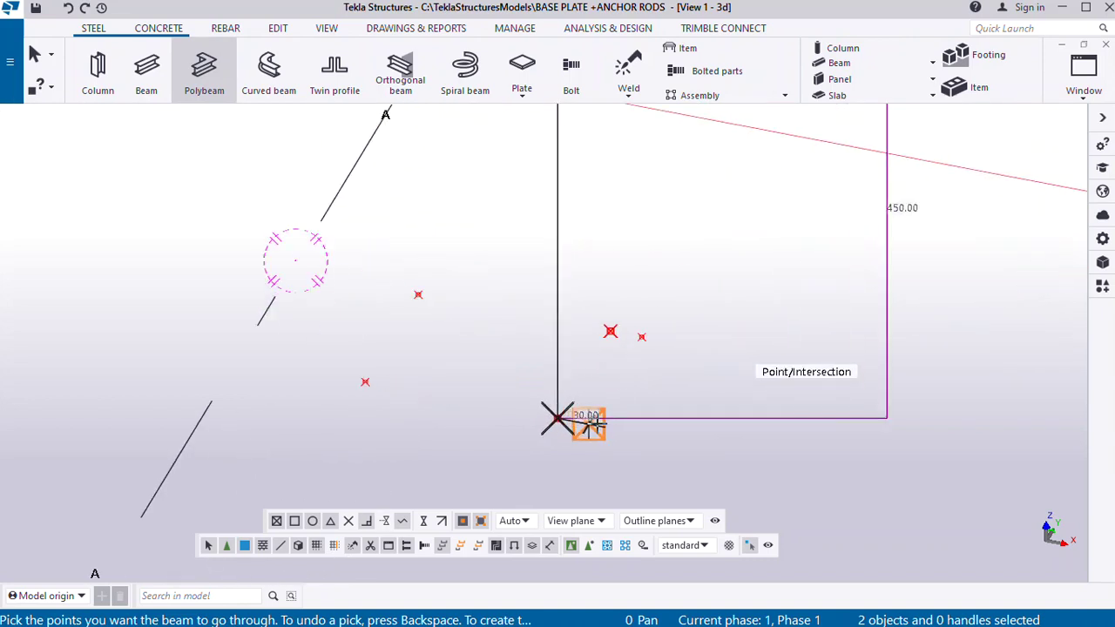
scroll(589, 423, up, 3)
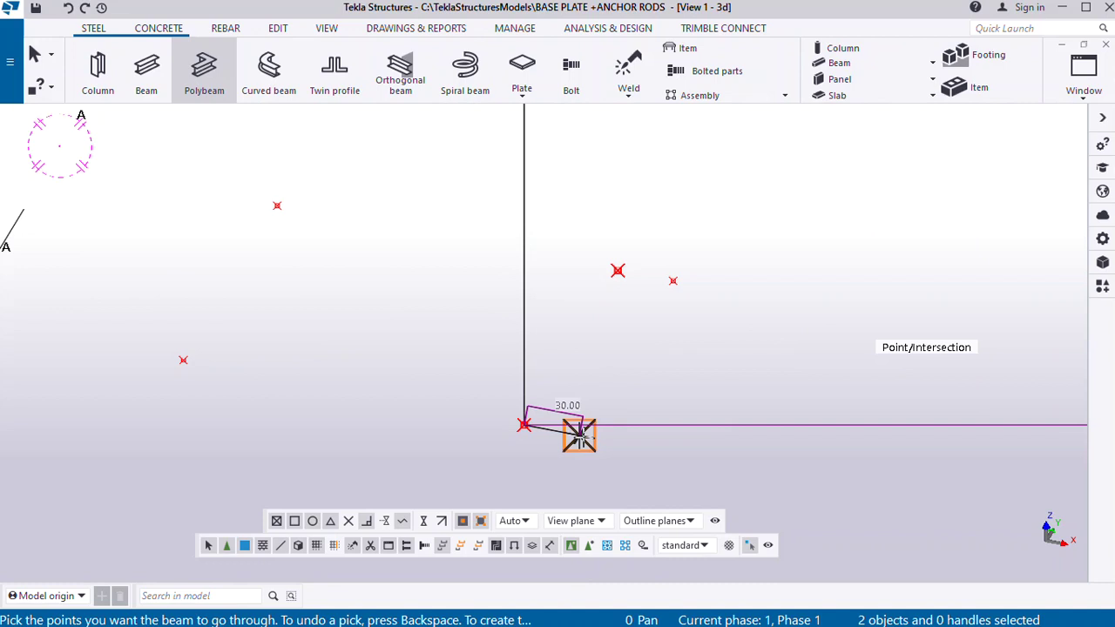
double_click(580, 435)
scroll(593, 427, down, 4)
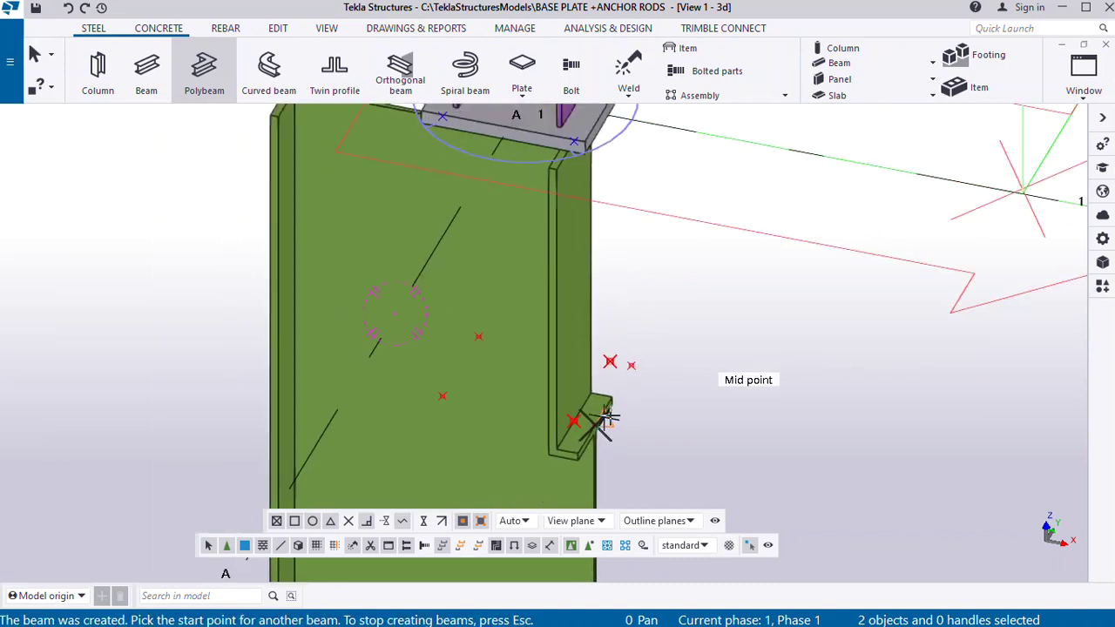
scroll(607, 421, down, 5)
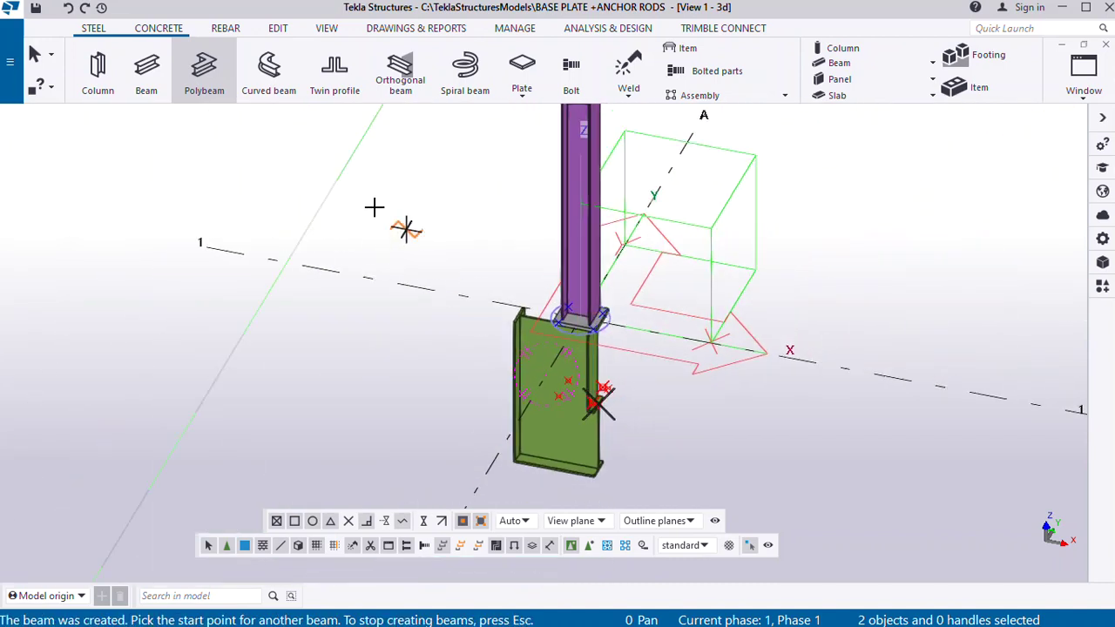
key(Escape)
Select the new polybeam below the base plate
scroll(514, 446, up, 2)
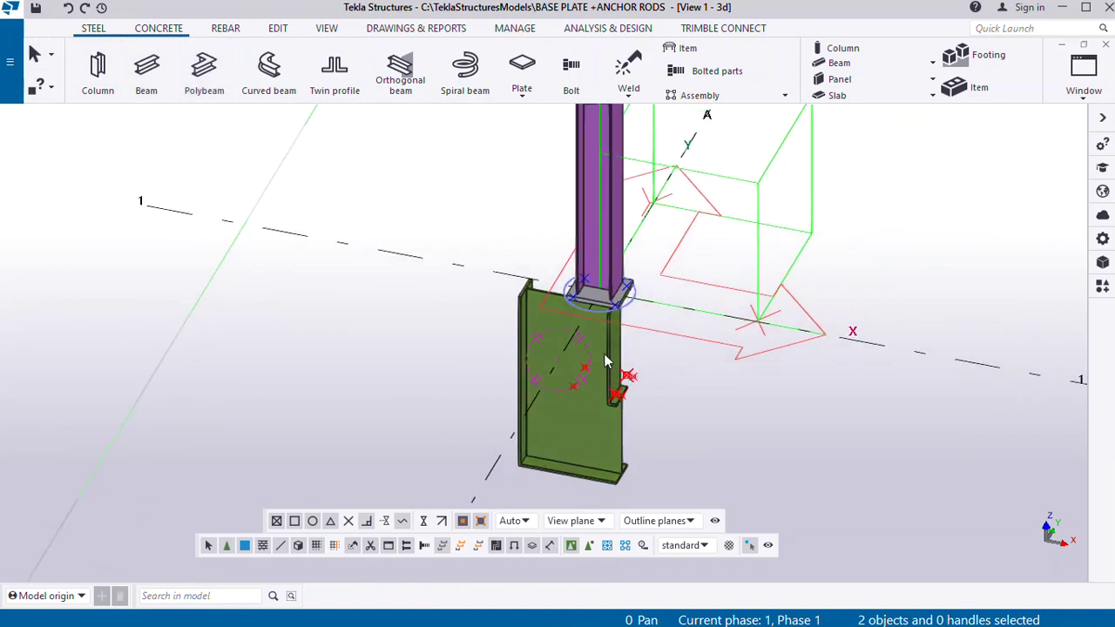
ctrl+middle_drag(614, 422, 605, 454)
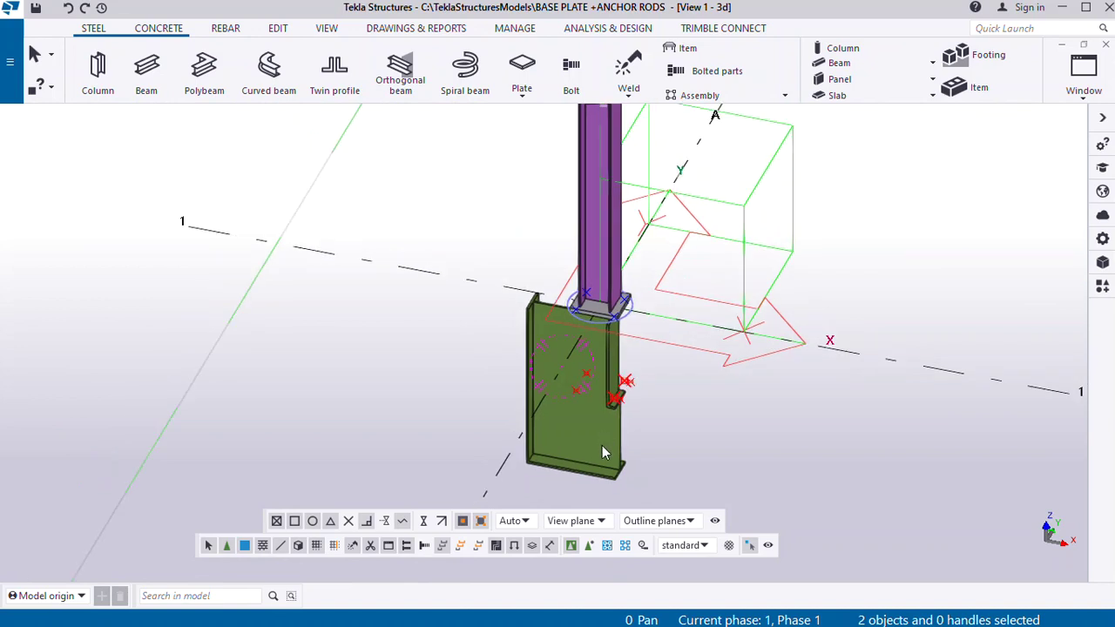
click(604, 481)
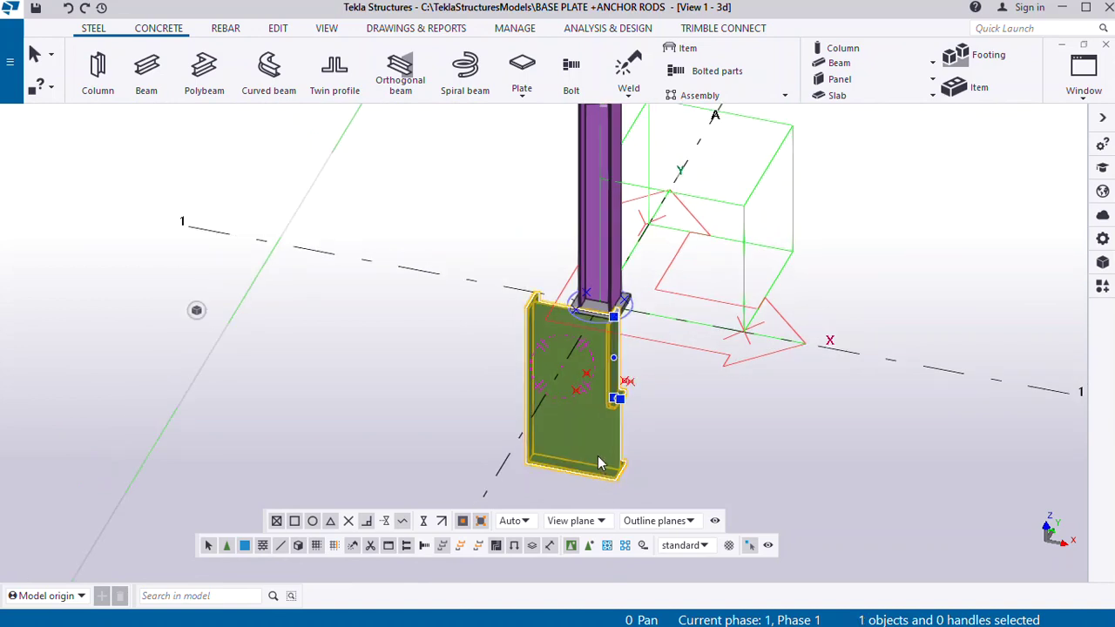
Open the selected polybeam's profile catalogue and choose the ROD profile from the circular sections
double_click(599, 463)
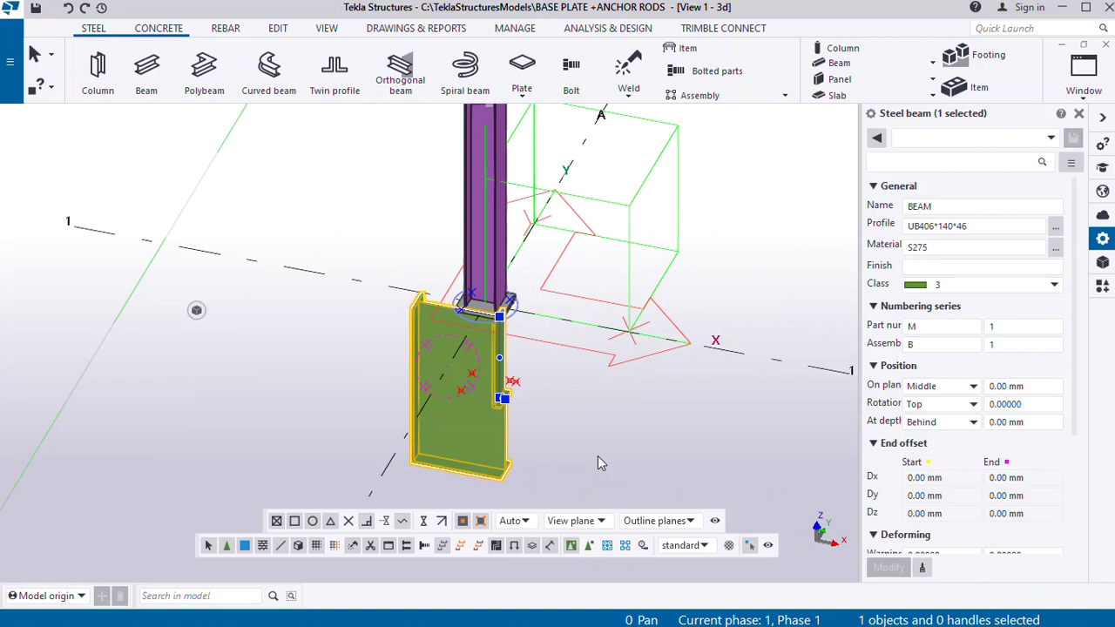
click(1055, 226)
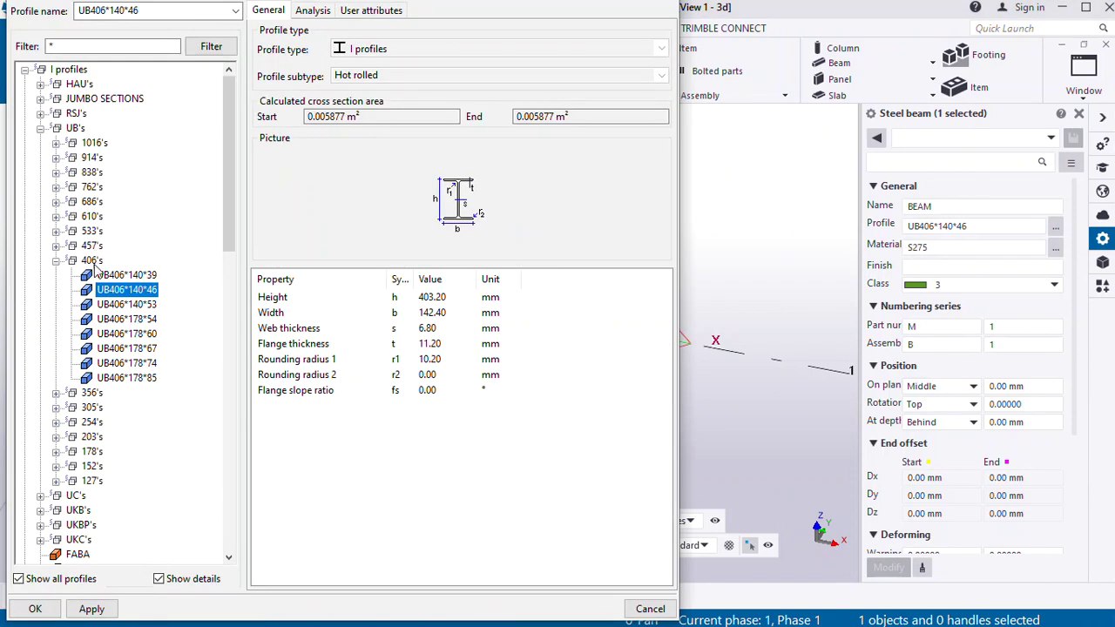
click(56, 260)
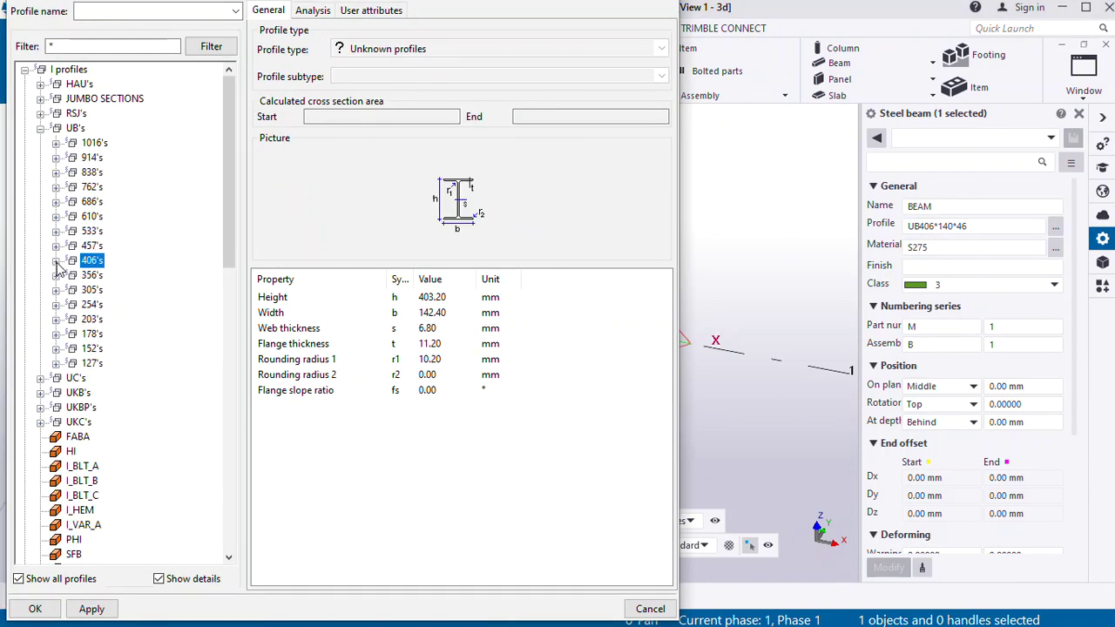
scroll(89, 257, down, 4)
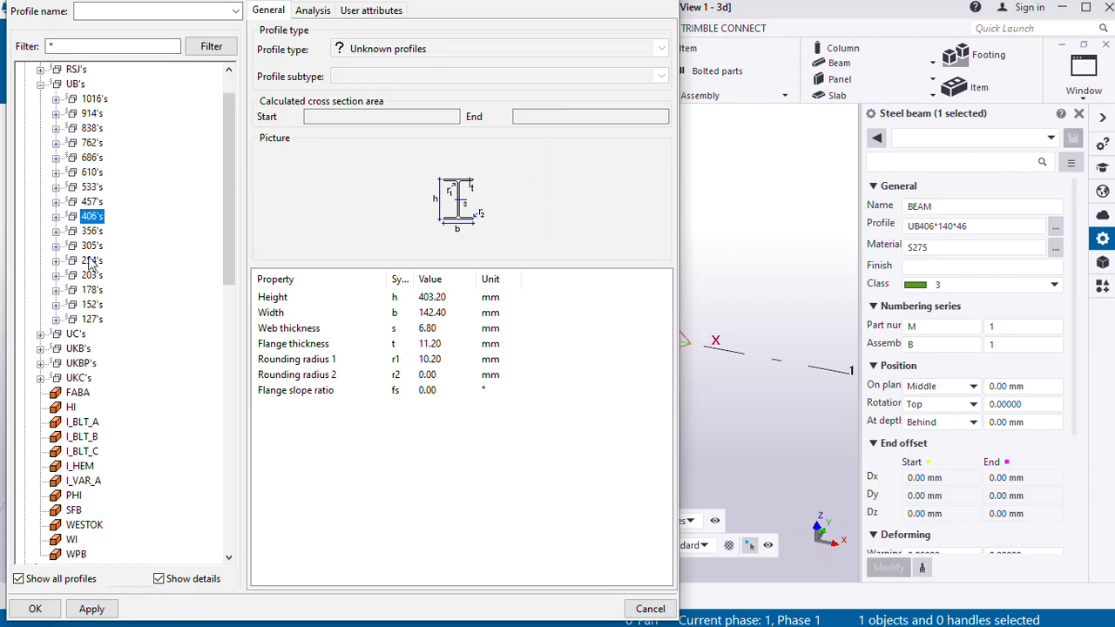
scroll(87, 311, down, 3)
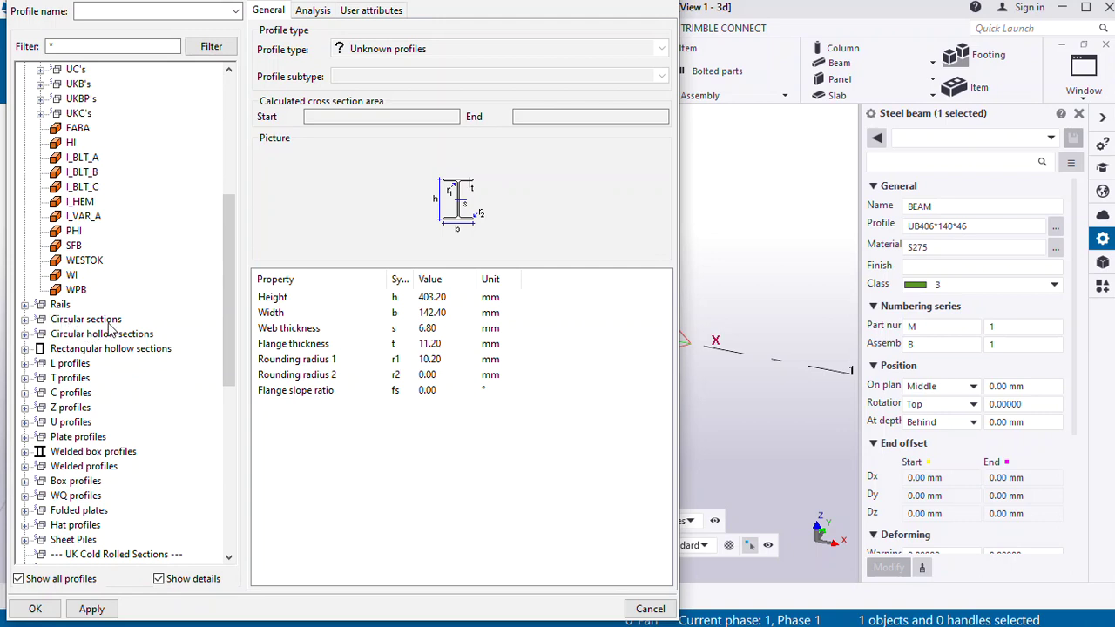
click(25, 319)
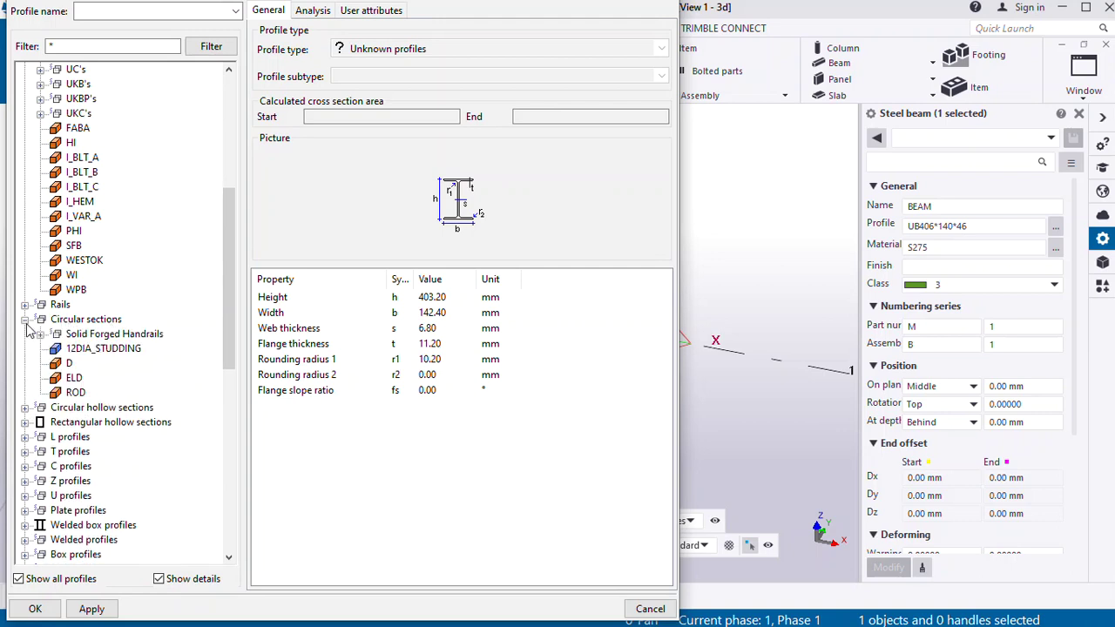
click(73, 394)
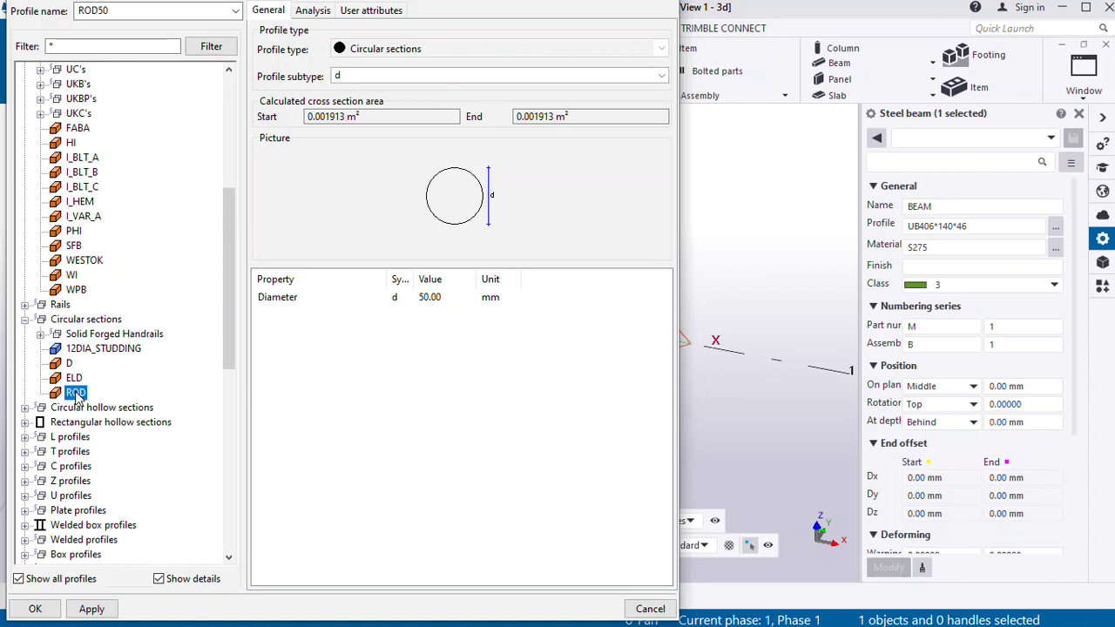
Set the rod diameter to 25 mm and apply the ROD25 profile to the polybeam
click(455, 304)
drag(455, 303, 415, 305)
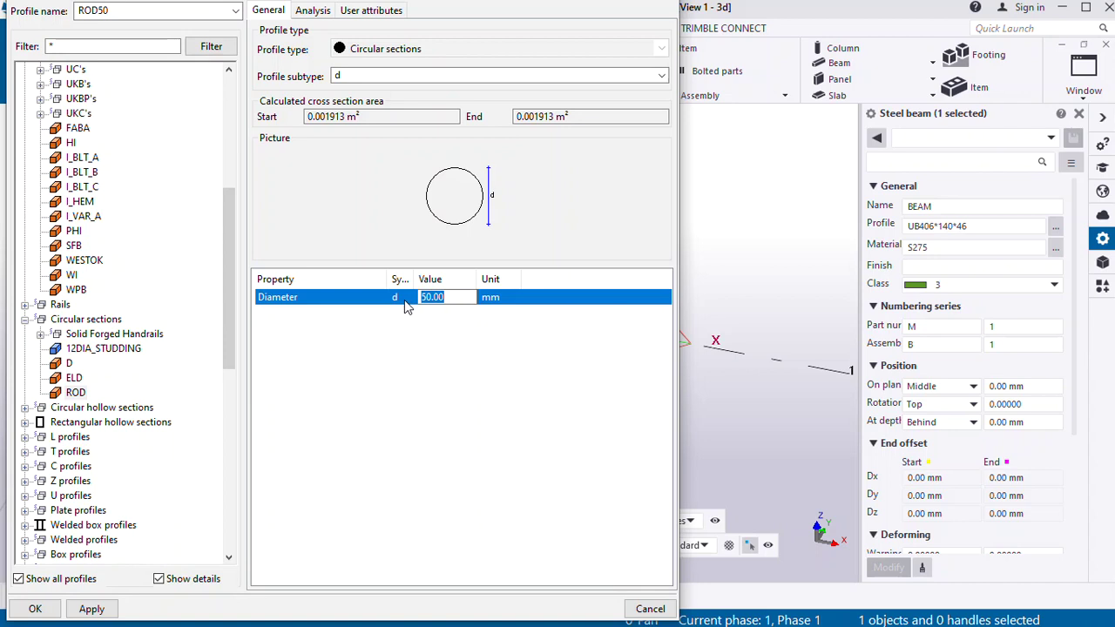
text(25)
drag(440, 300, 422, 300)
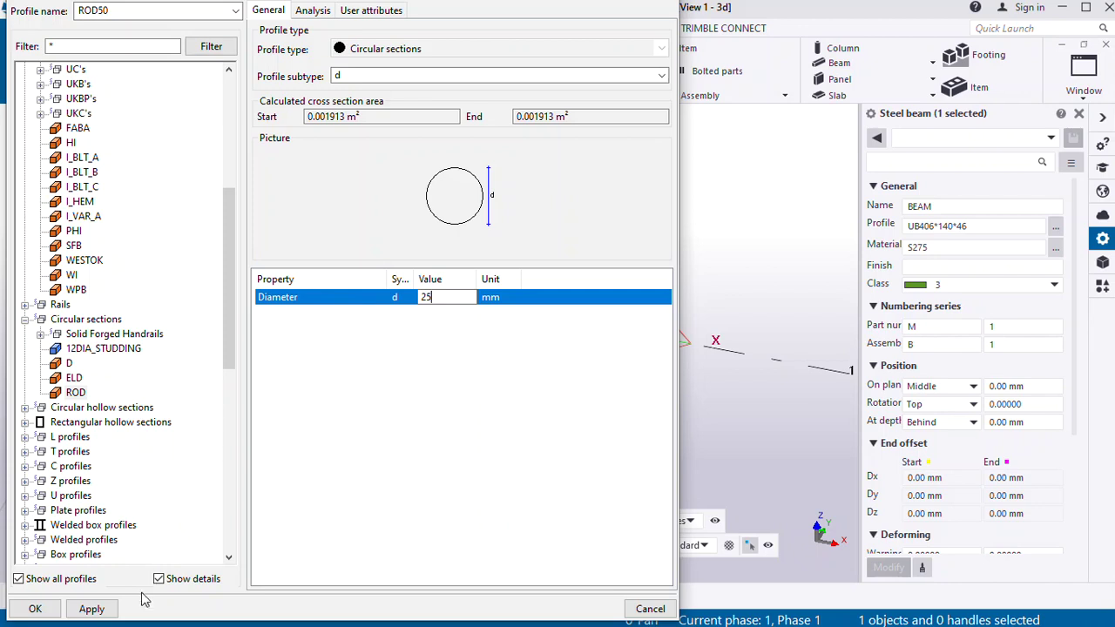
click(91, 608)
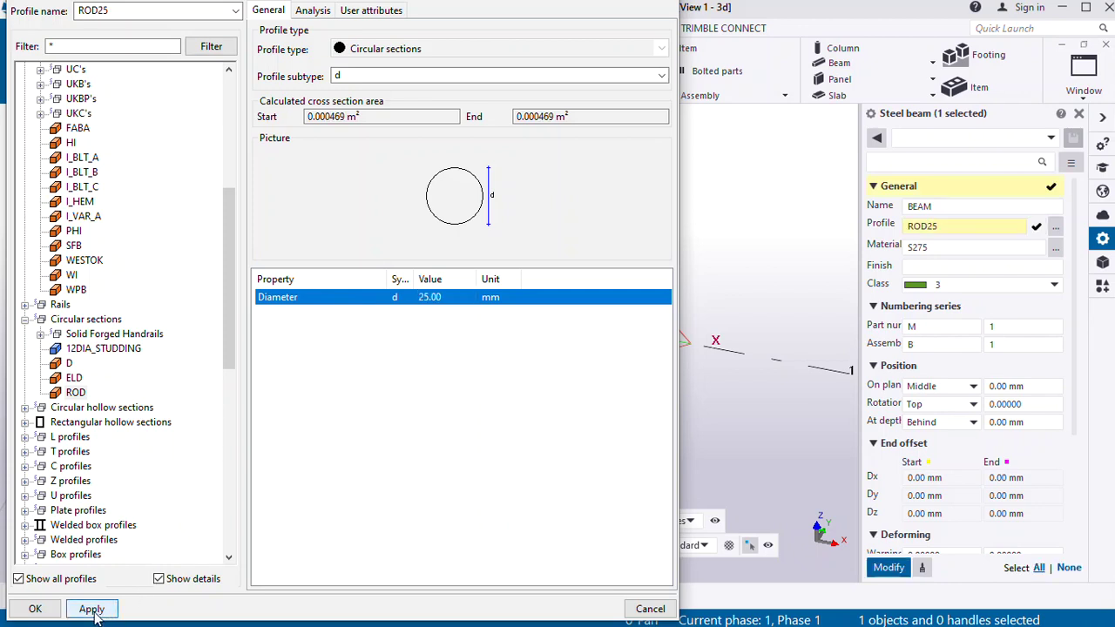
click(35, 609)
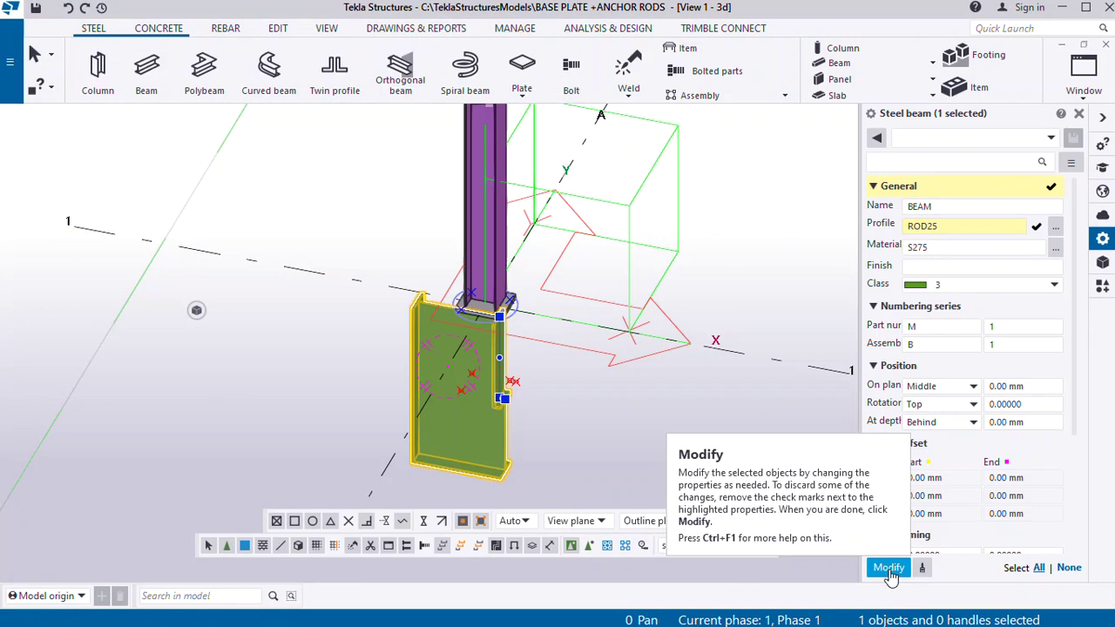
click(888, 568)
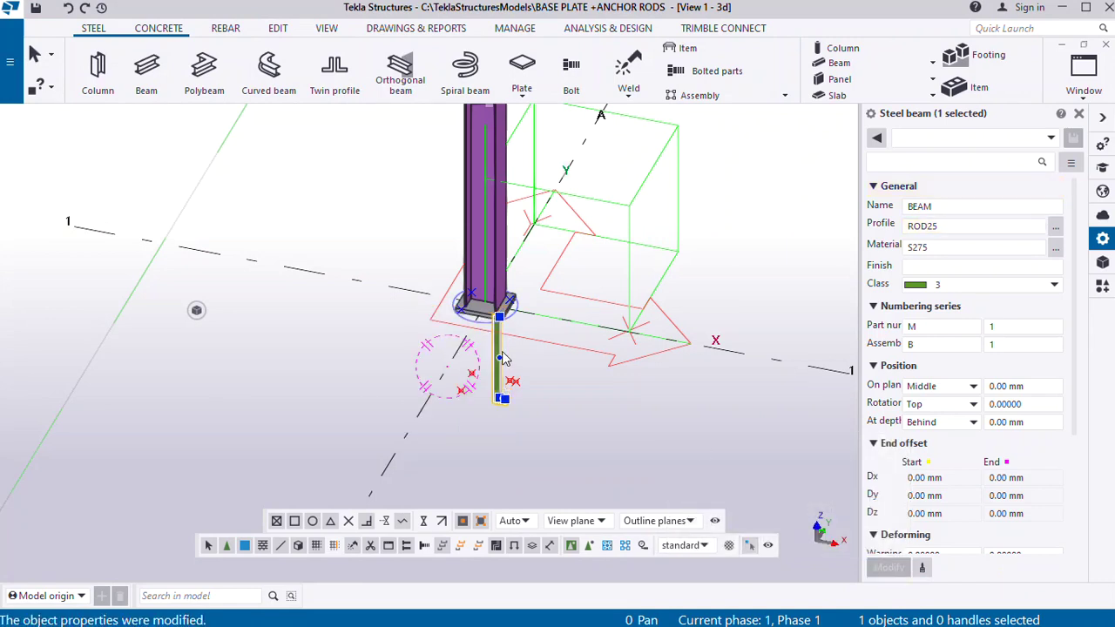
Create a second hooked polybeam from the base plate's rear X-side corner point down to the lower point, ending at its offset point
scroll(510, 366, up, 4)
click(566, 436)
ctrl+middle_drag(566, 435, 476, 347)
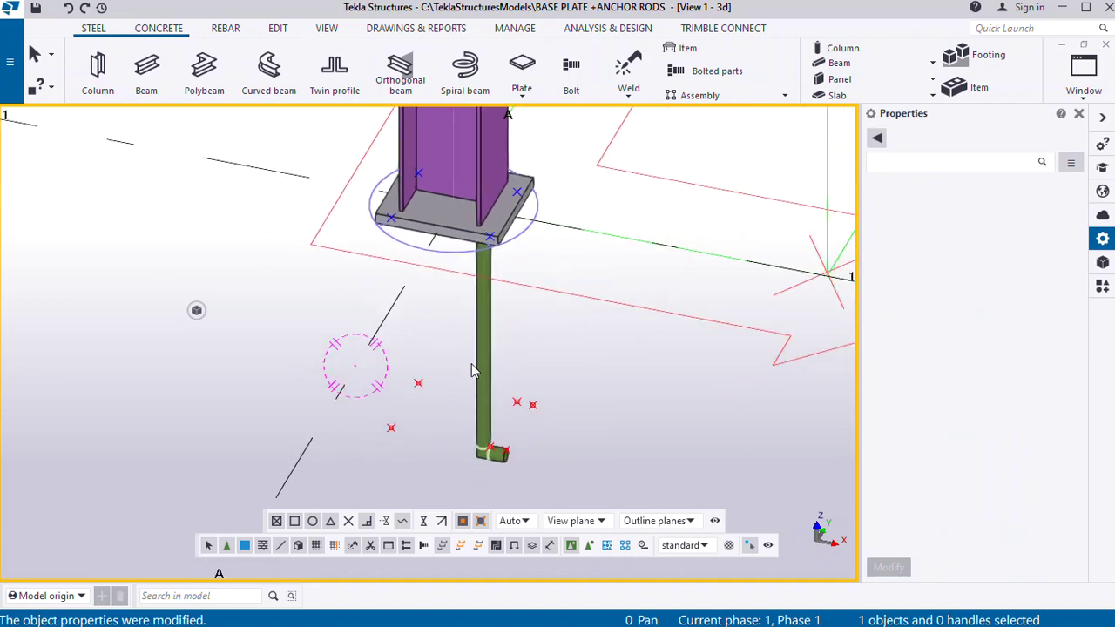
ctrl+middle_drag(466, 404, 443, 391)
scroll(539, 261, up, 5)
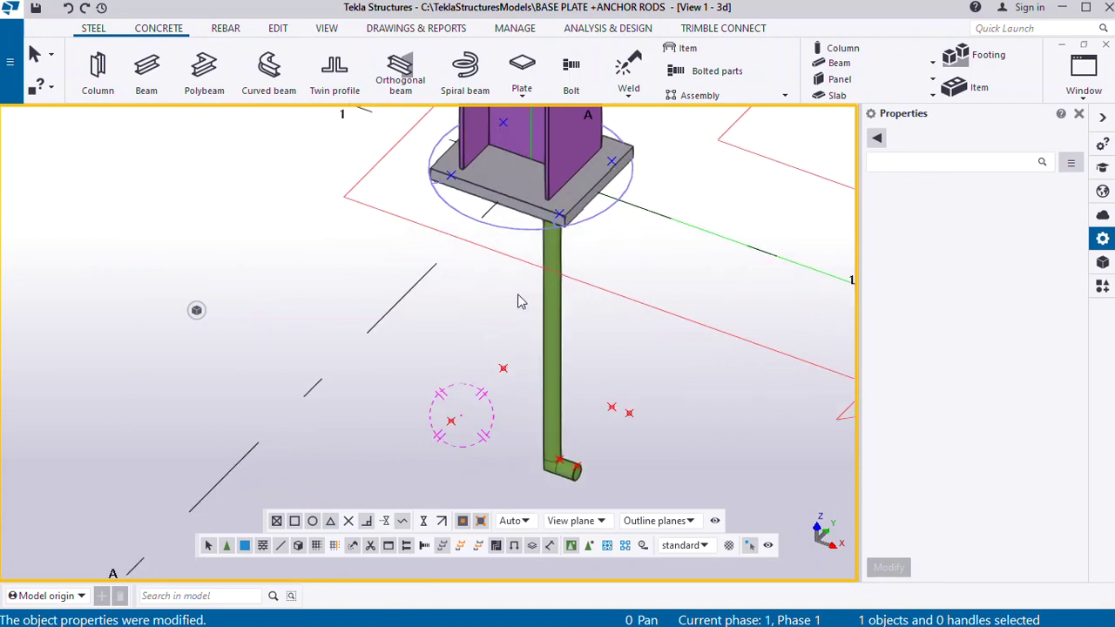
ctrl+middle_drag(558, 243, 605, 231)
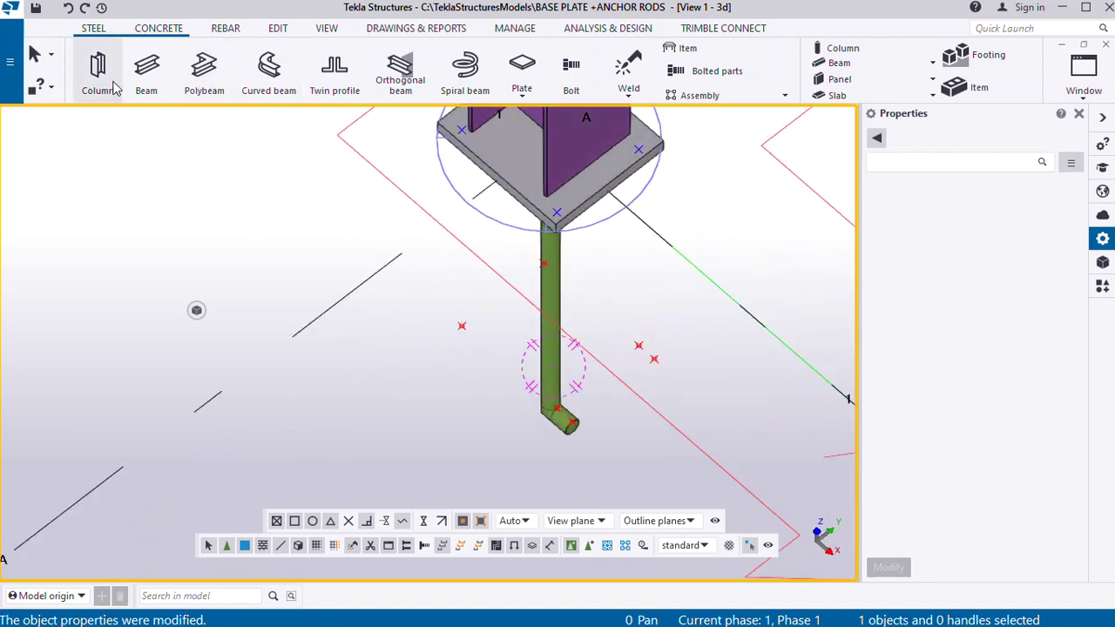
click(203, 75)
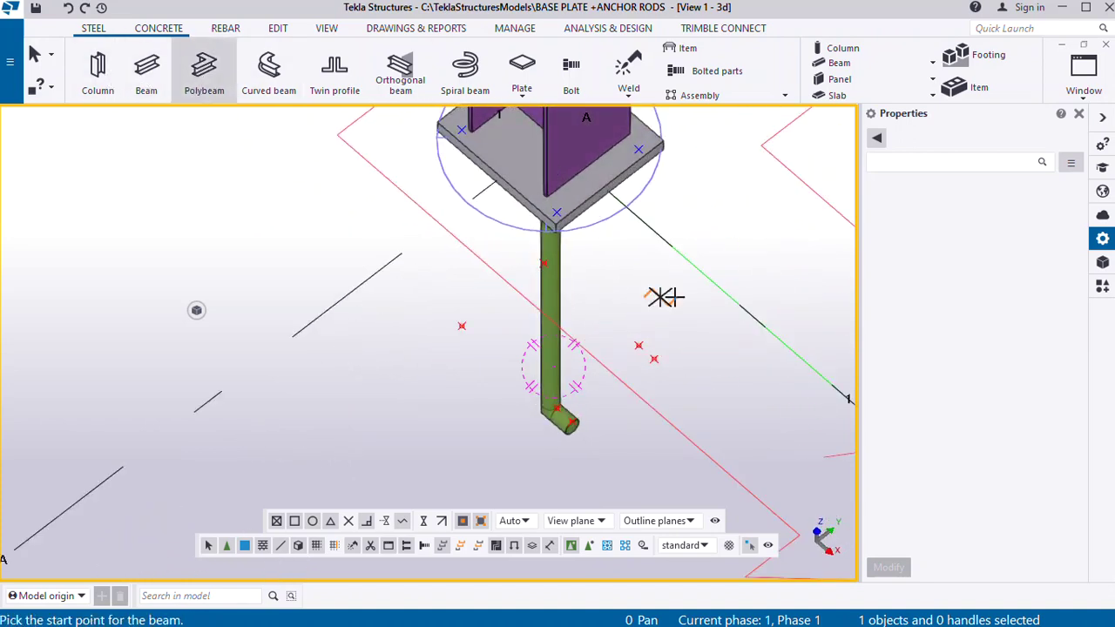
click(639, 150)
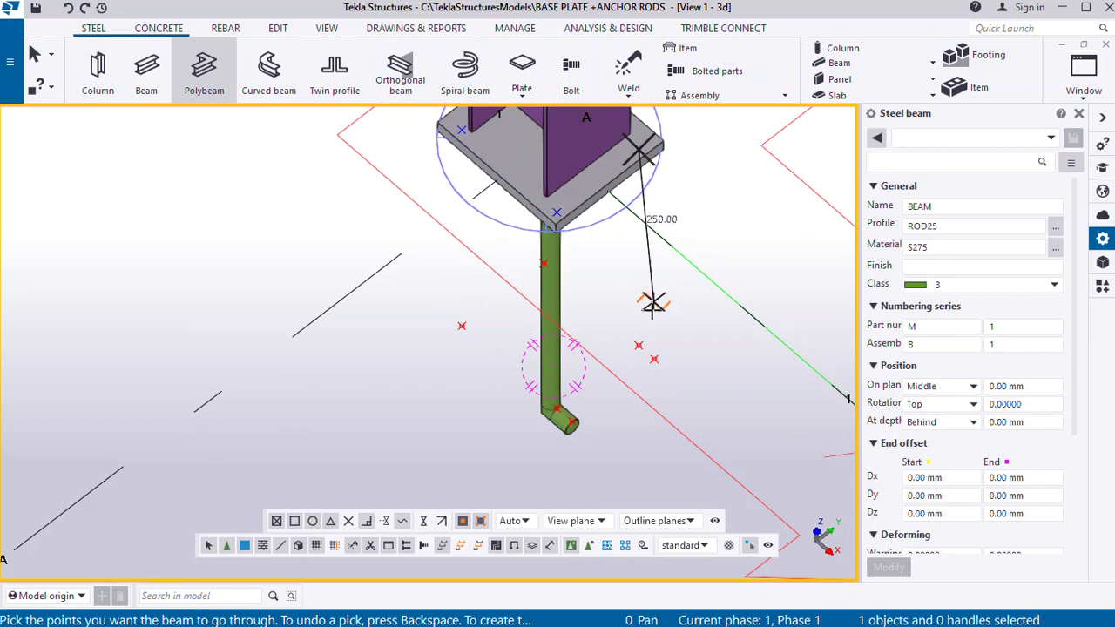
click(653, 355)
middle_click(653, 355)
ctrl+middle_drag(644, 370, 587, 386)
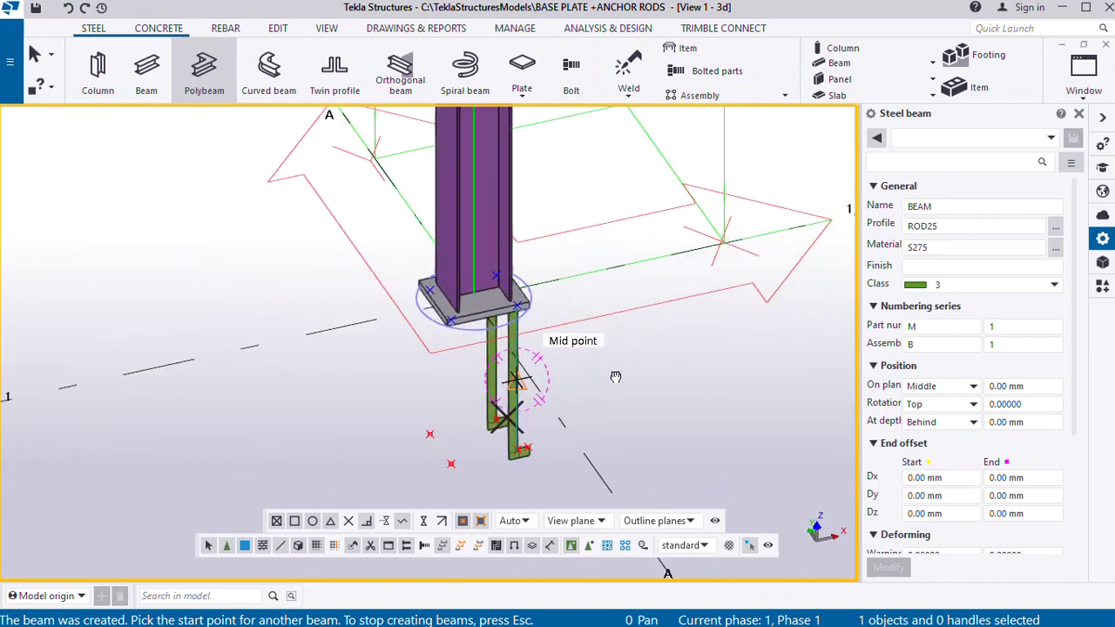
click(449, 323)
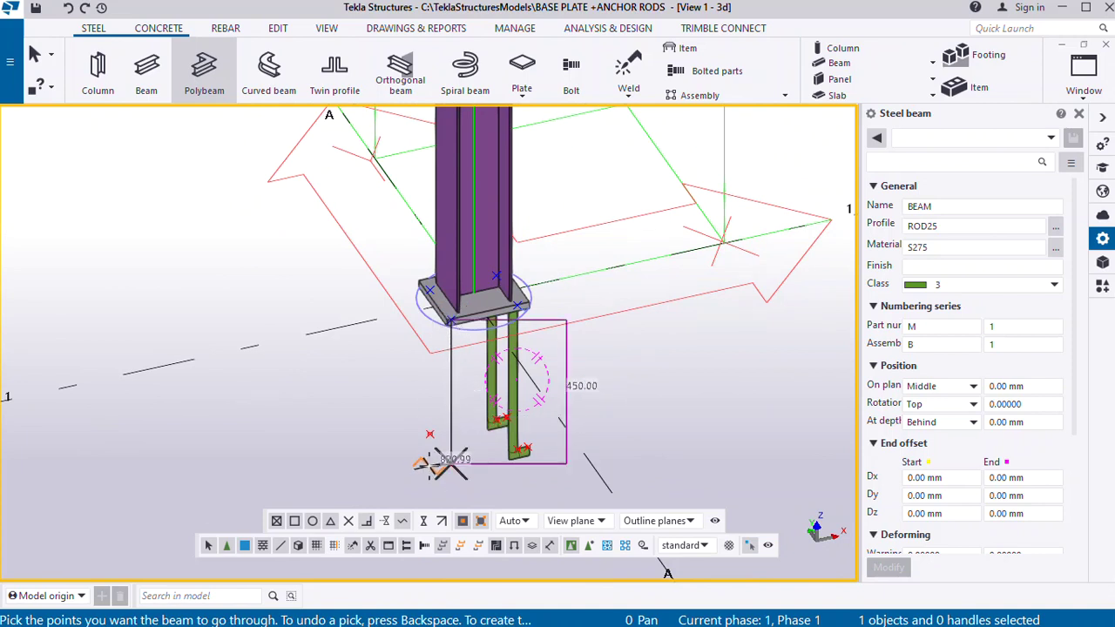
key(Escape)
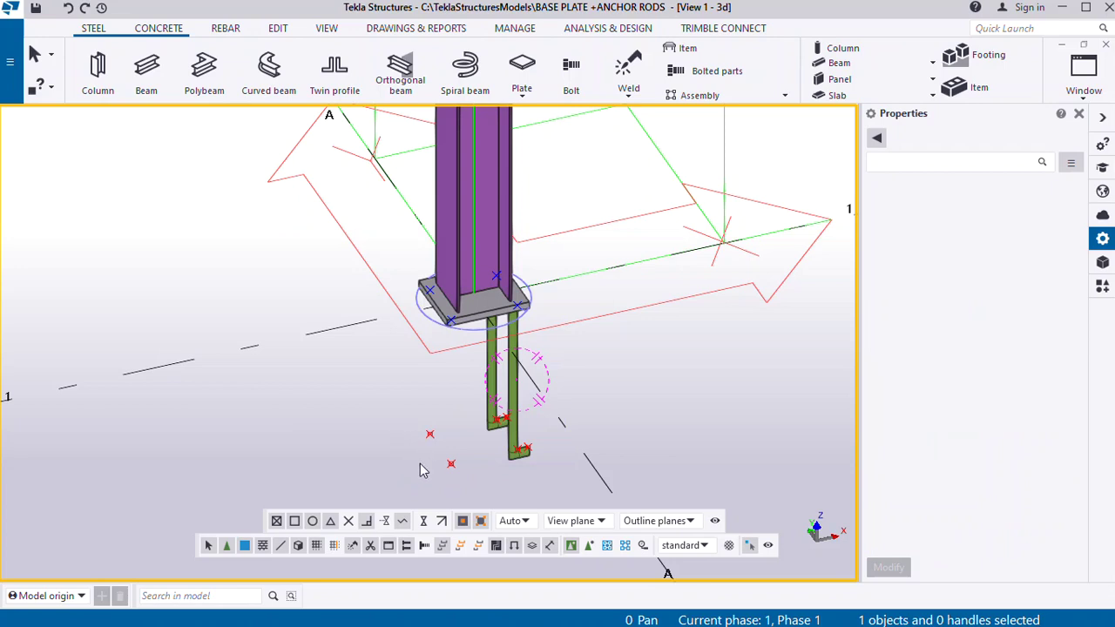
ctrl+middle_drag(462, 456, 503, 431)
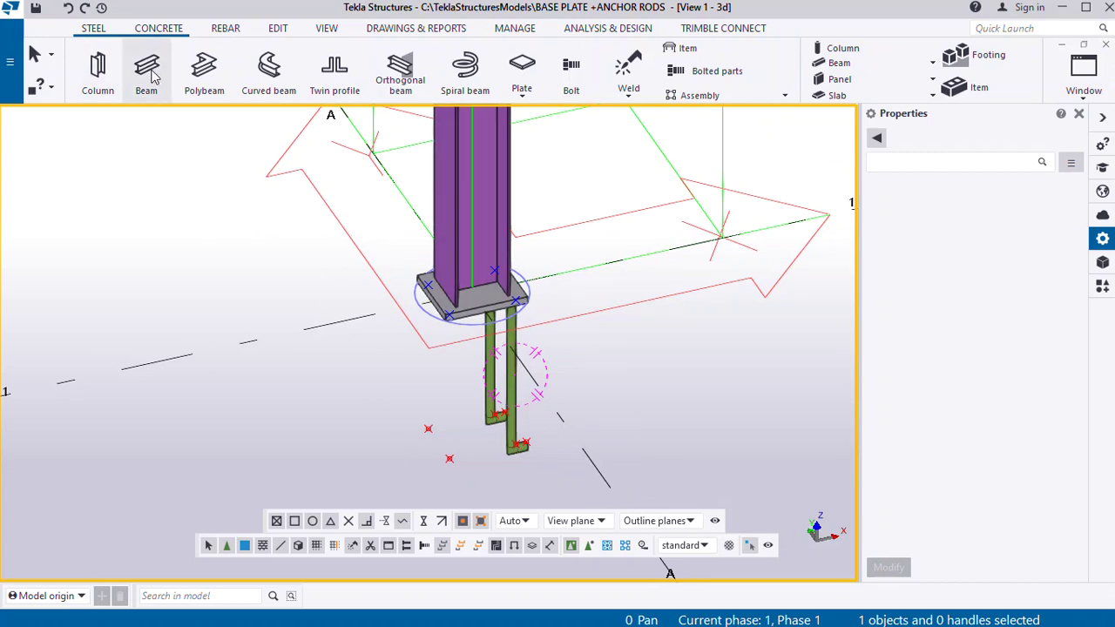
Create a straight ROD25 polybeam from the base plate's front corner point opposite the X side down 450 mm to the point below
click(199, 74)
scroll(451, 306, up, 1)
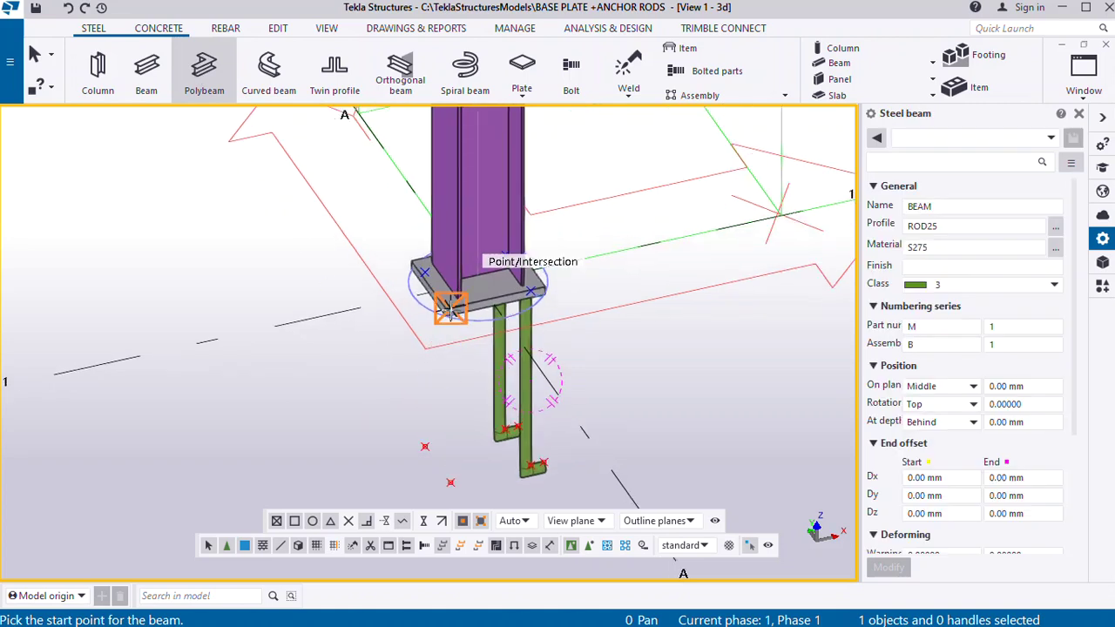
click(450, 307)
click(451, 483)
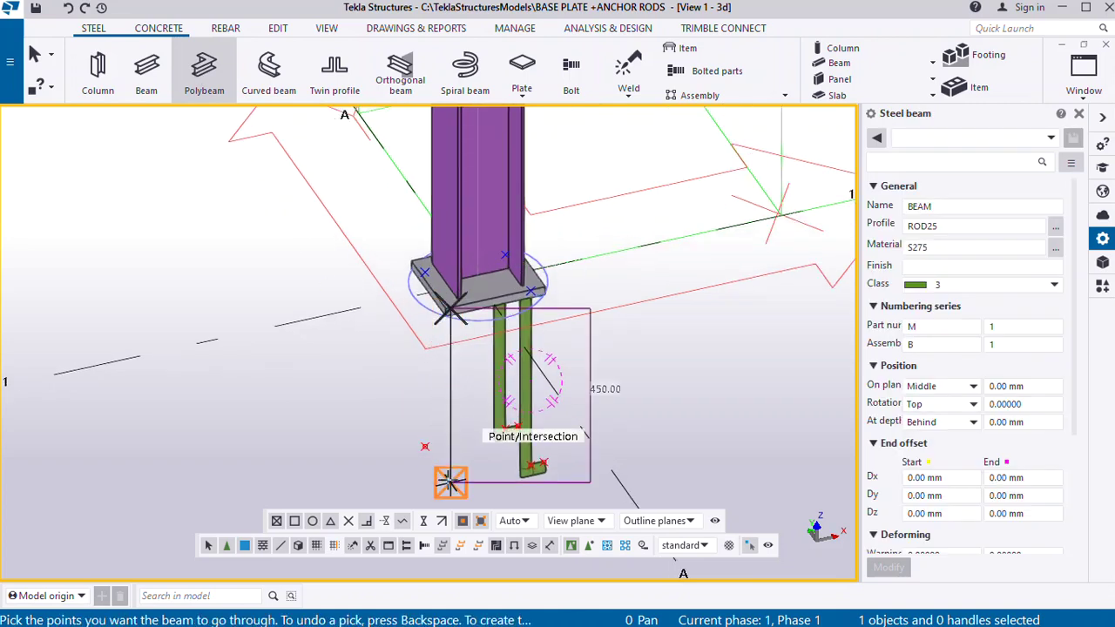
middle_click(450, 483)
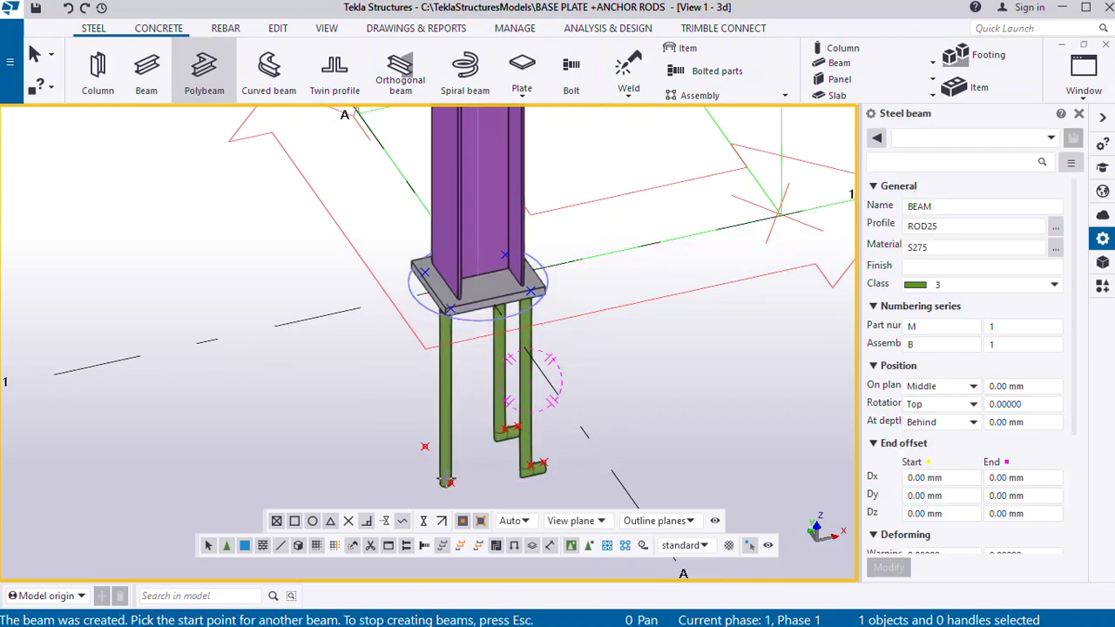
Create a straight polybeam from the remaining rear corner point down 450 mm to its lower point, and end the command
click(424, 272)
click(424, 446)
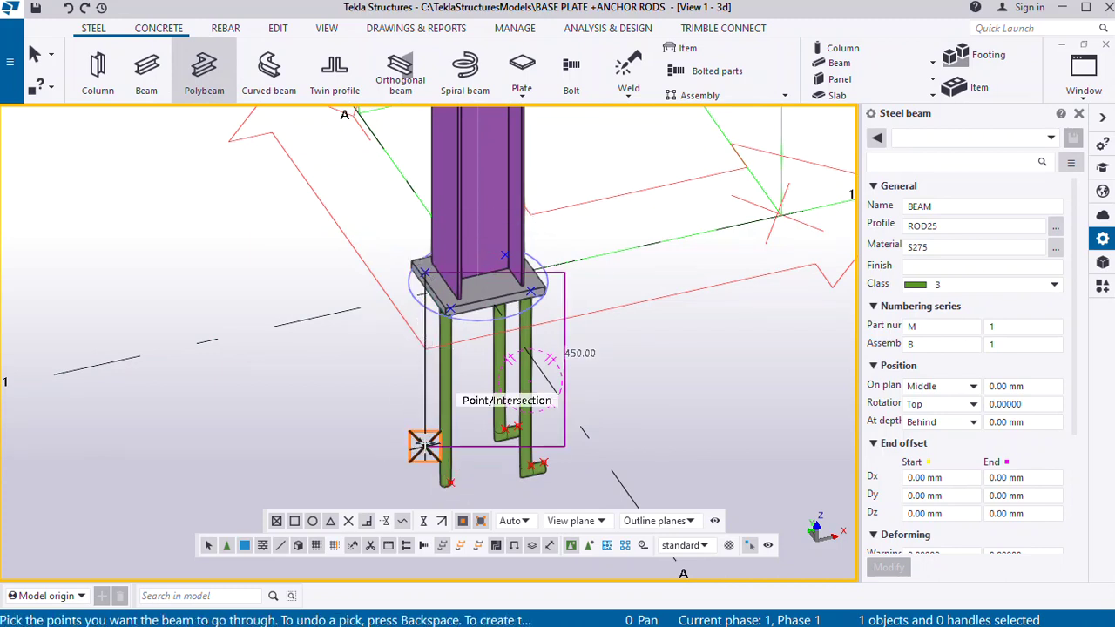
middle_click(424, 446)
click(35, 54)
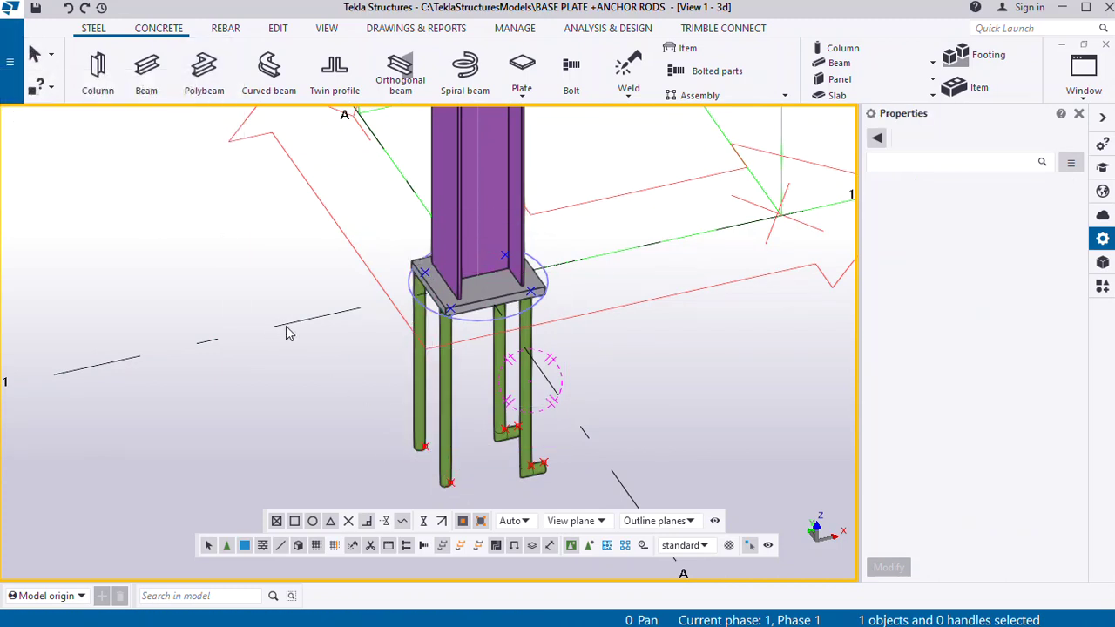
Change the profile of the front X-side hooked rod to ROD20
ctrl+middle_drag(403, 372, 242, 368)
scroll(406, 374, down, 3)
ctrl+middle_drag(411, 319, 647, 368)
scroll(466, 355, up, 5)
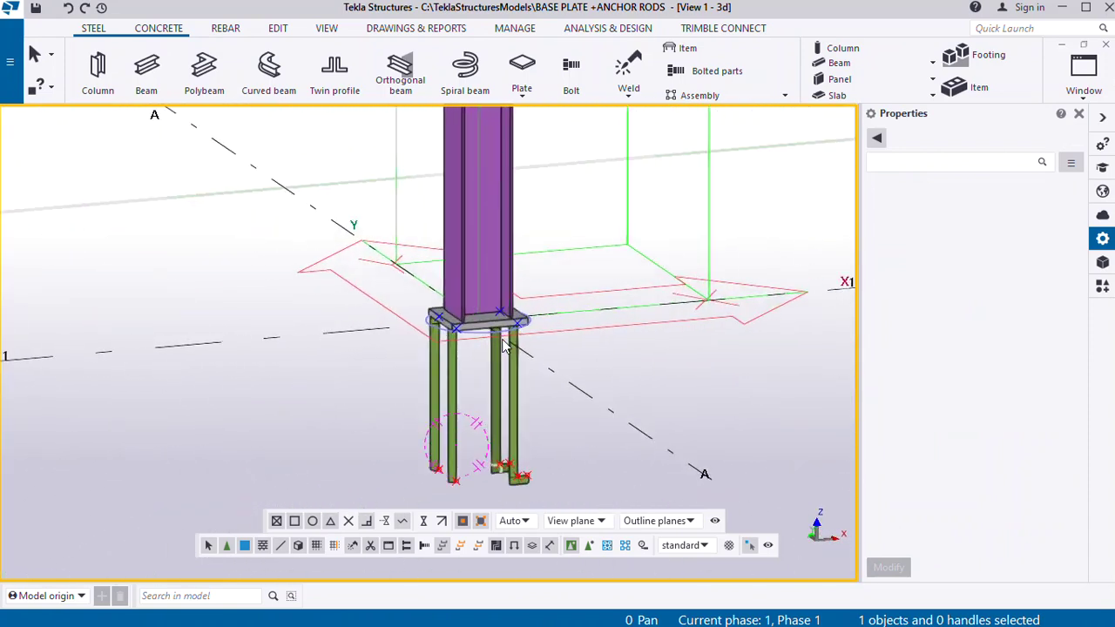
ctrl+middle_drag(466, 356, 575, 354)
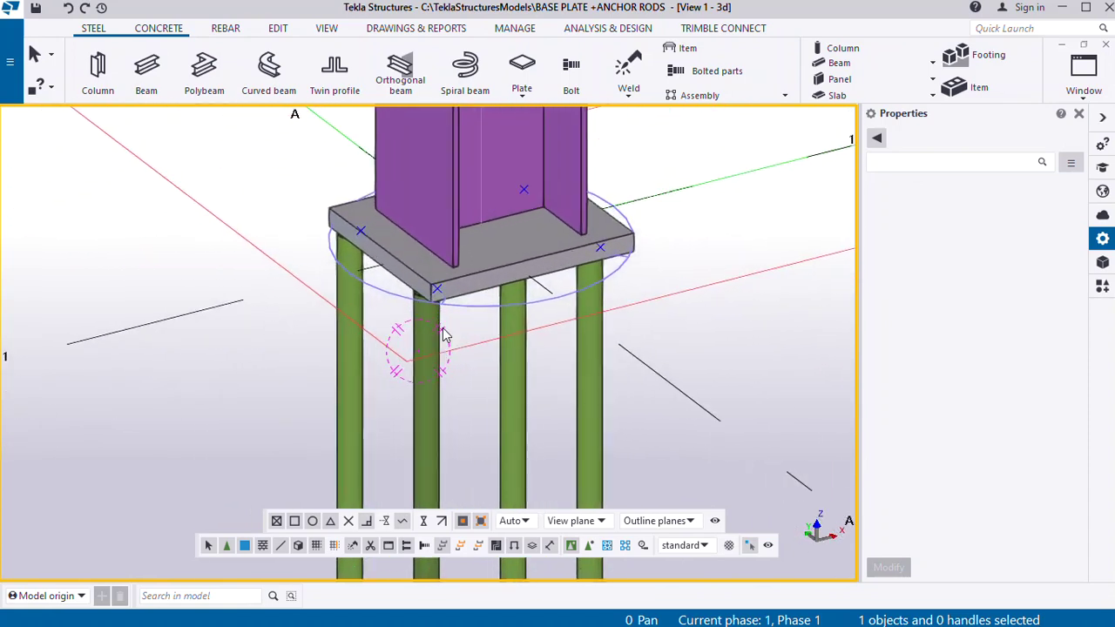
click(596, 370)
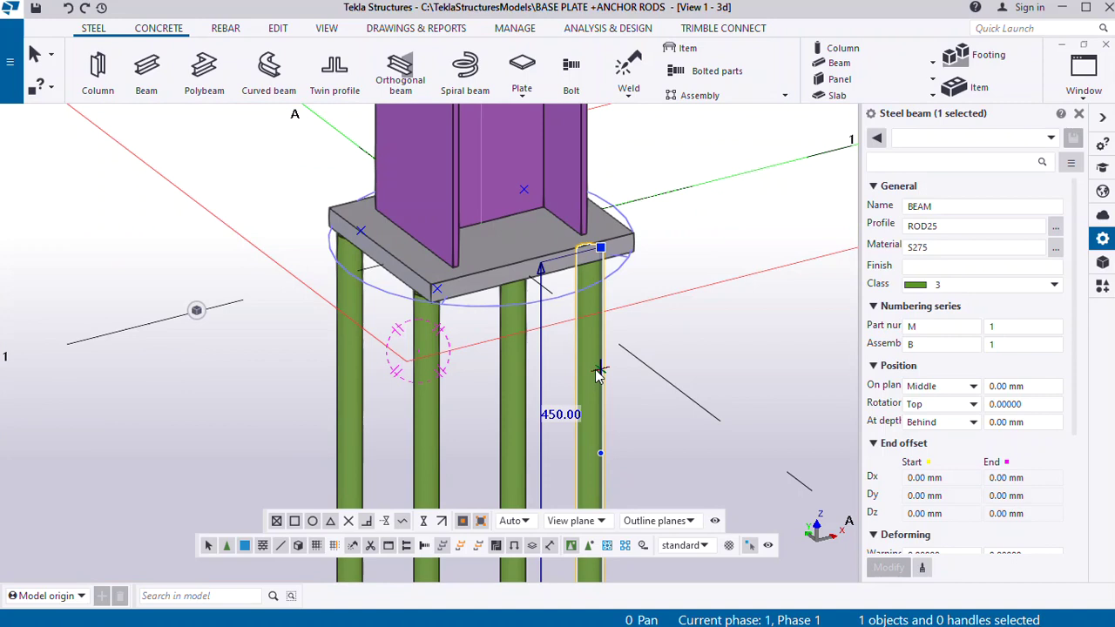
click(940, 227)
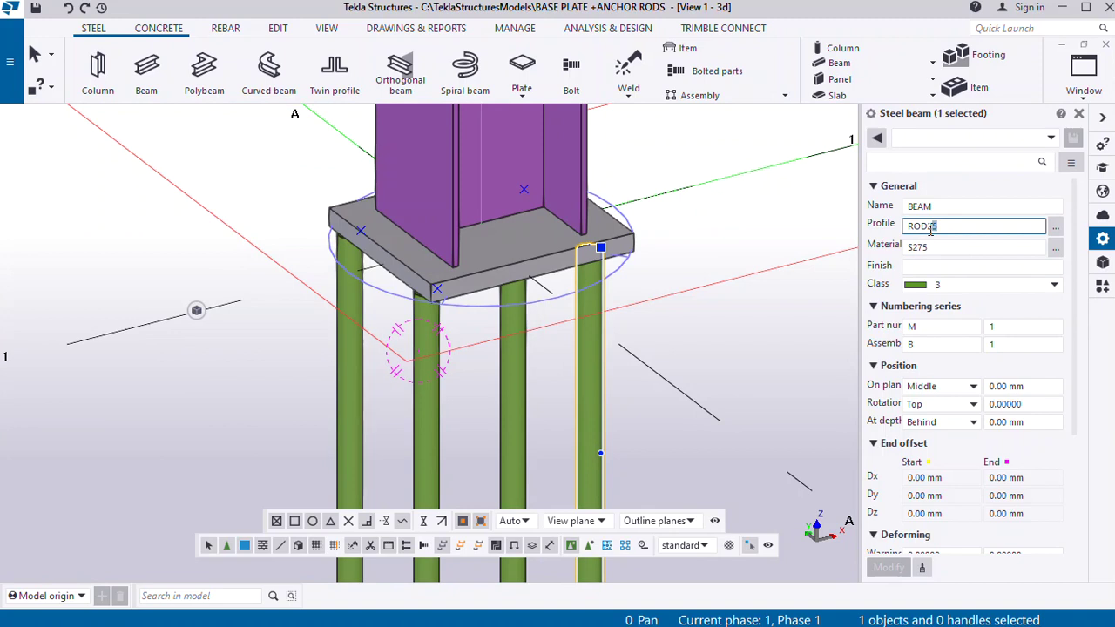
text(0)
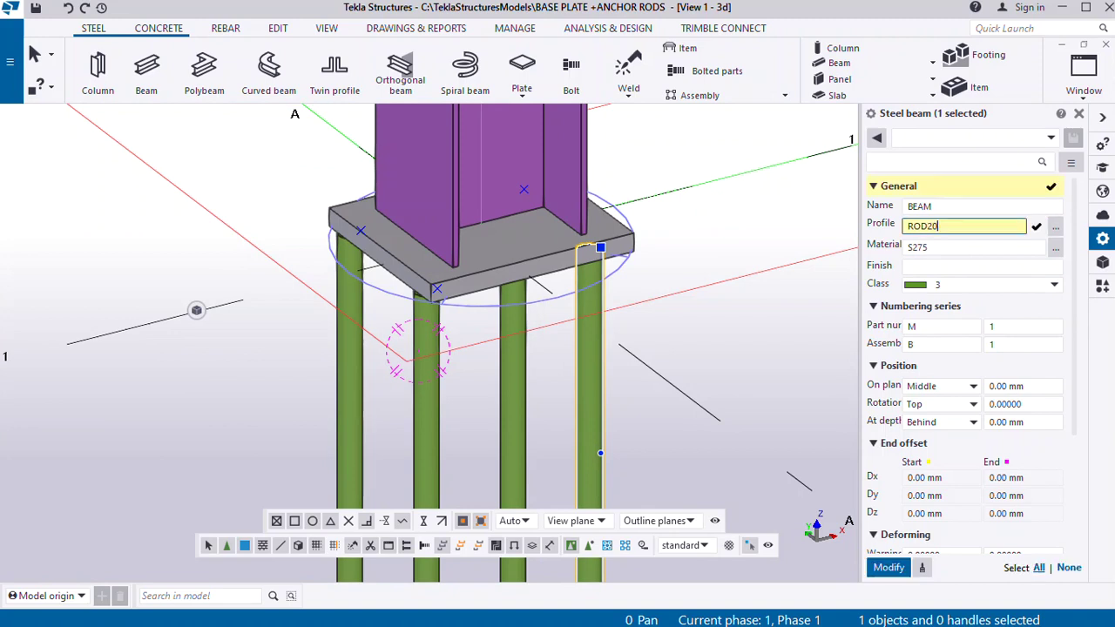
click(888, 567)
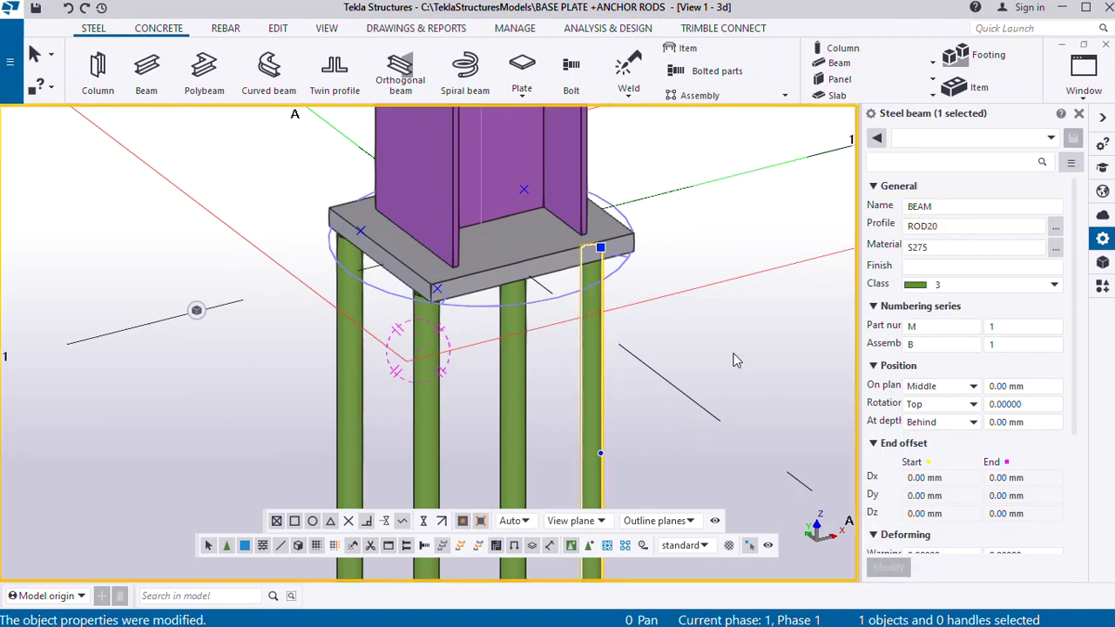
Change the profile of the rear X-side hooked rod to ROD20
click(595, 355)
mouse_move(737, 356)
ctrl+middle_down()
mouse_move(358, 366)
mouse_move(726, 366)
ctrl+middle_up()
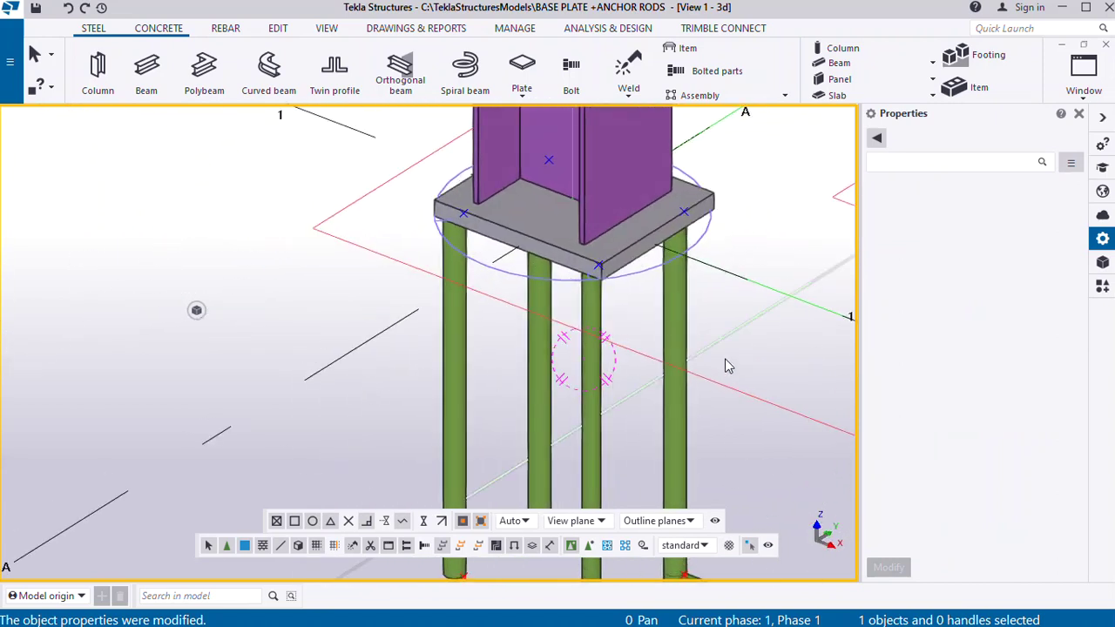
click(667, 330)
click(940, 227)
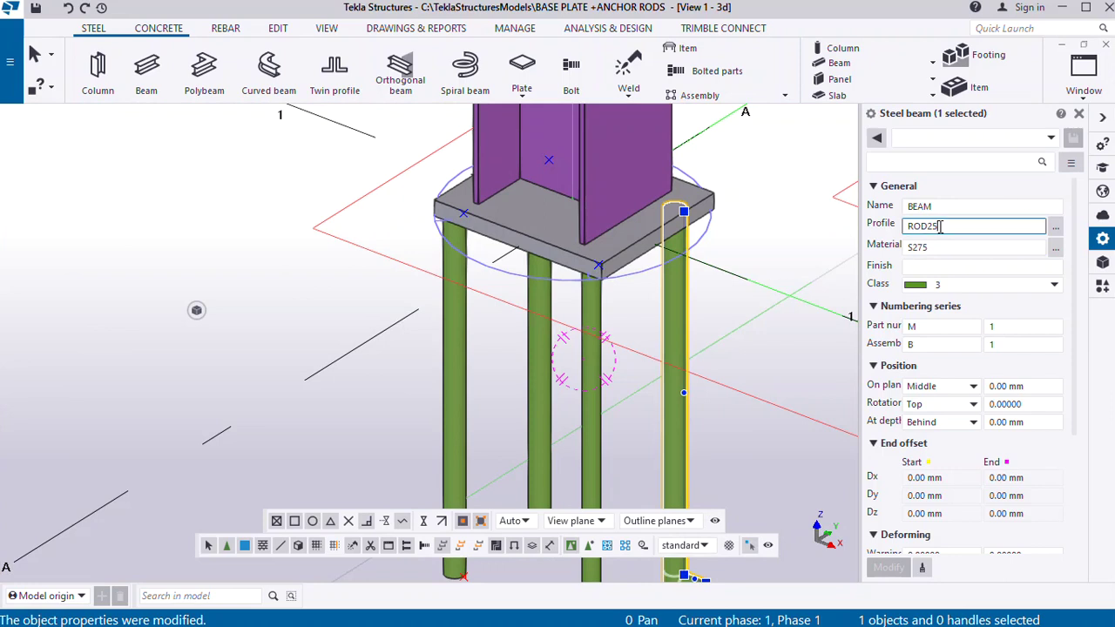
key(BackSpace)
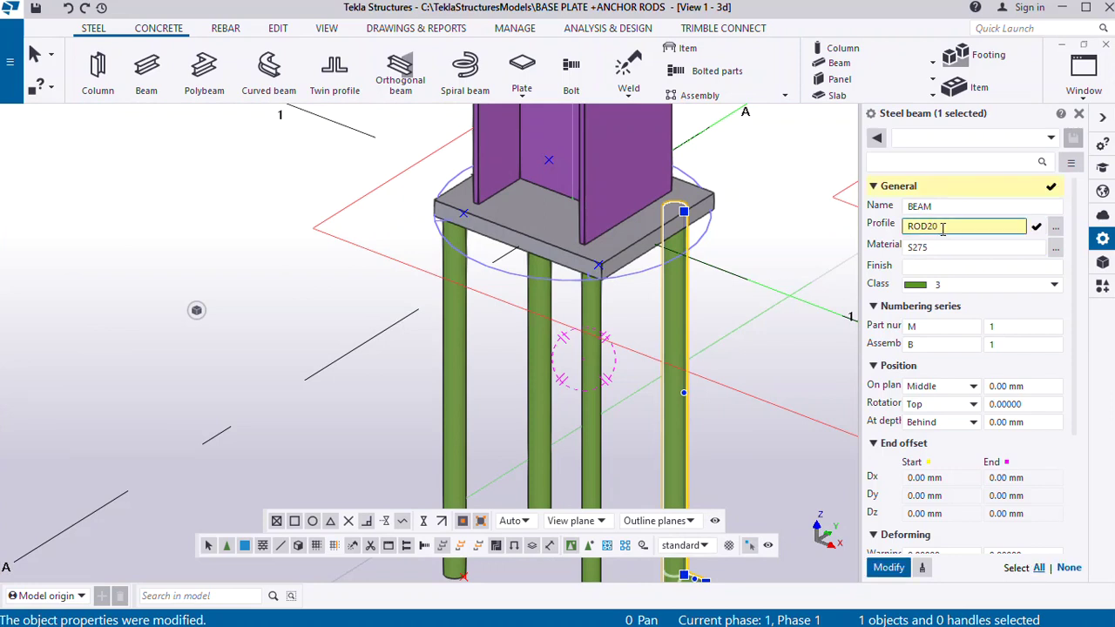
text(0)
click(893, 570)
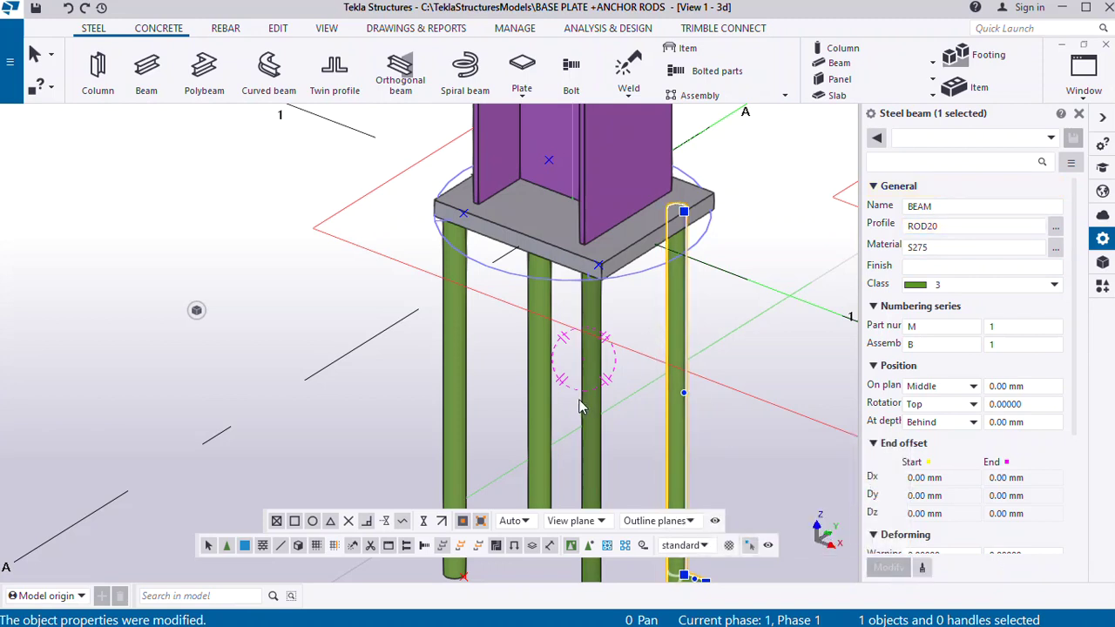
Set the profile of the straight rod at the base plate's front corner to ROD20
ctrl+middle_drag(581, 407, 492, 380)
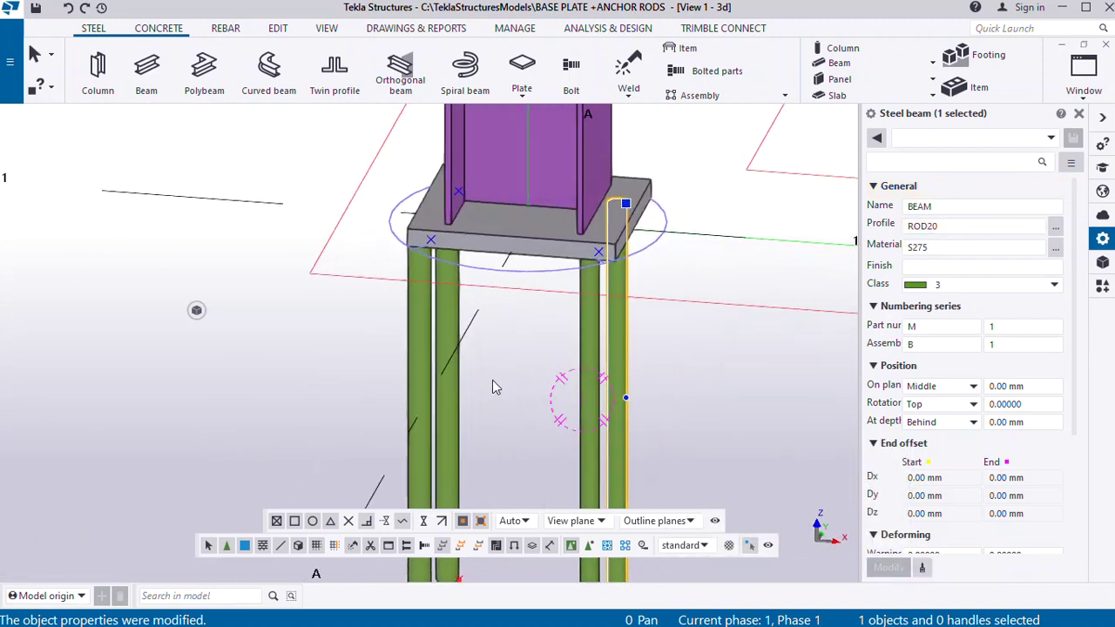
click(418, 352)
click(940, 225)
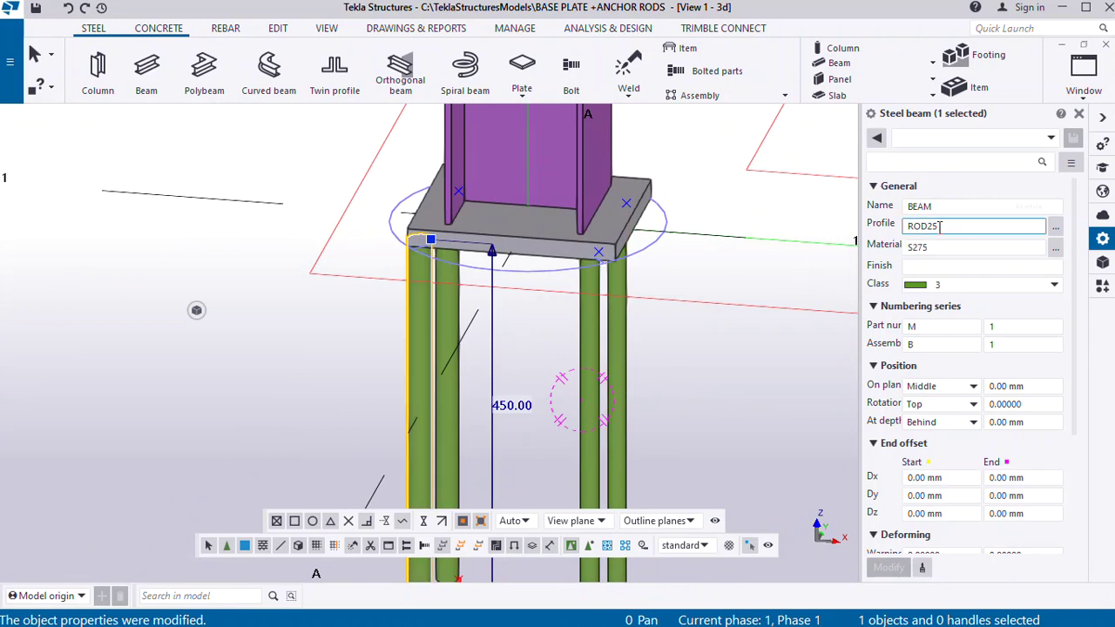
drag(940, 226, 933, 228)
key(BackSpace)
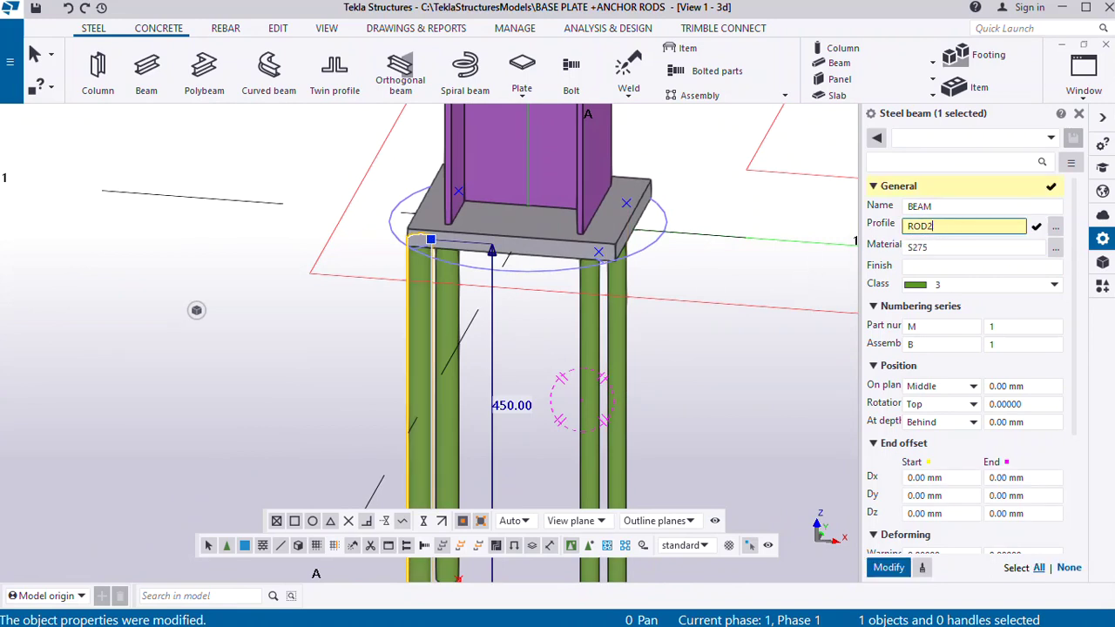
click(889, 567)
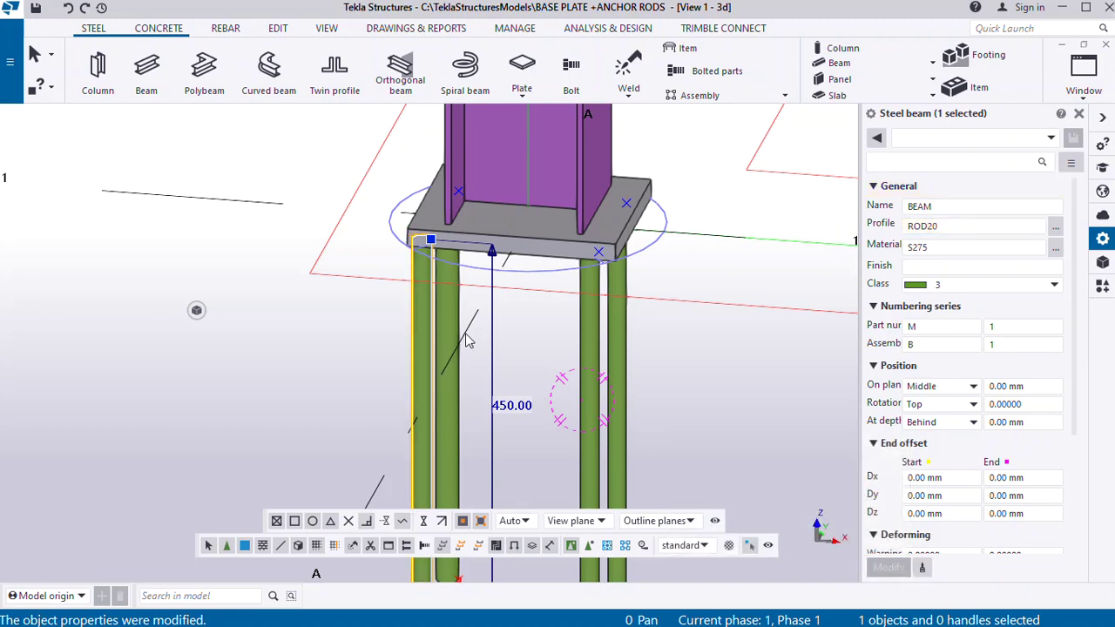
Set the profile of the remaining straight rod at the base plate's rear corner to ROD20
ctrl+middle_drag(412, 330, 418, 327)
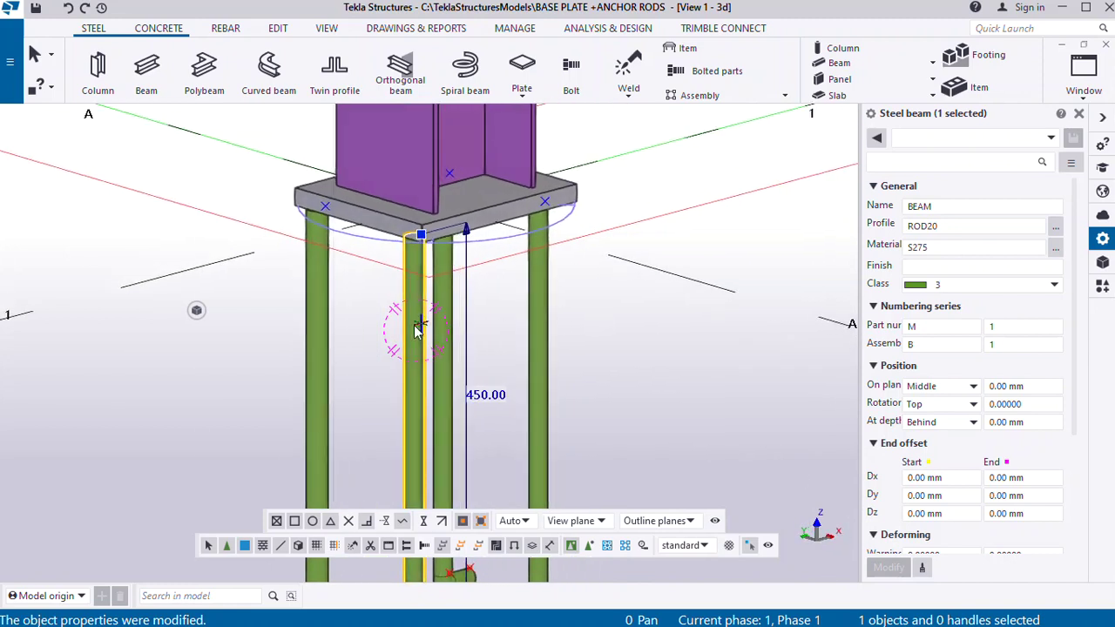
click(326, 338)
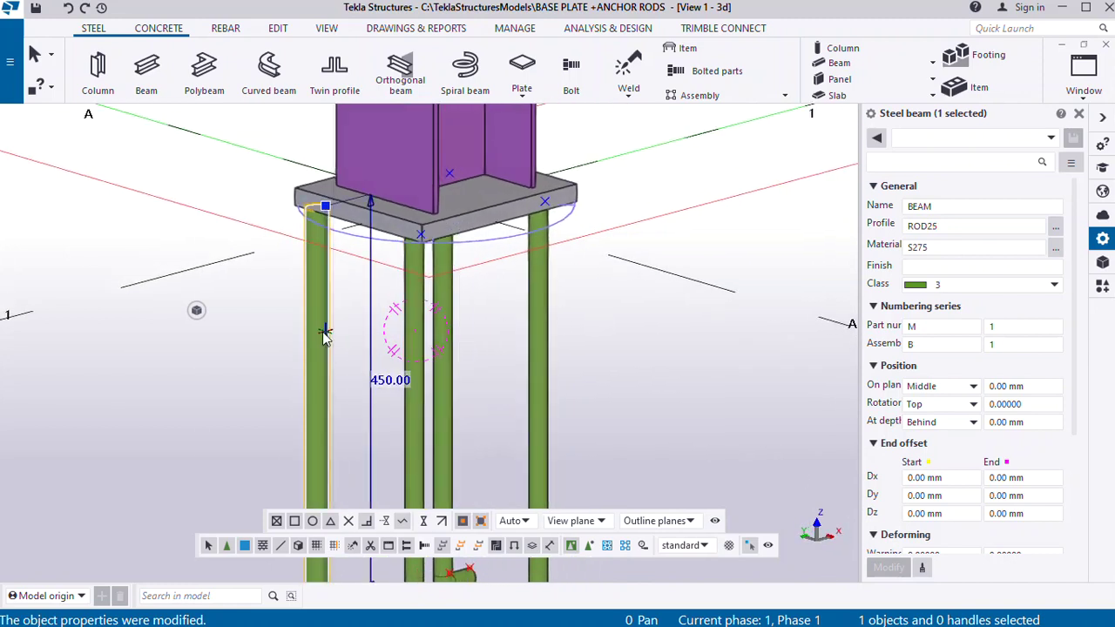
click(939, 227)
key(BackSpace)
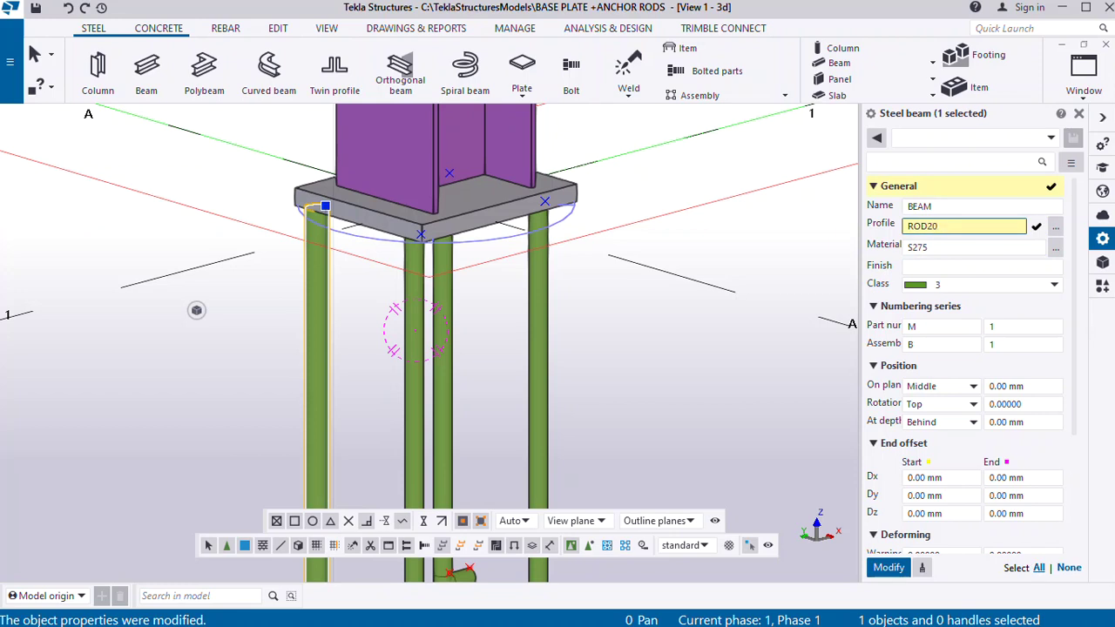
click(888, 567)
Extend the front X-side hooked rod upward through the base plate by setting its vertical length to 520 mm
scroll(441, 369, down, 1)
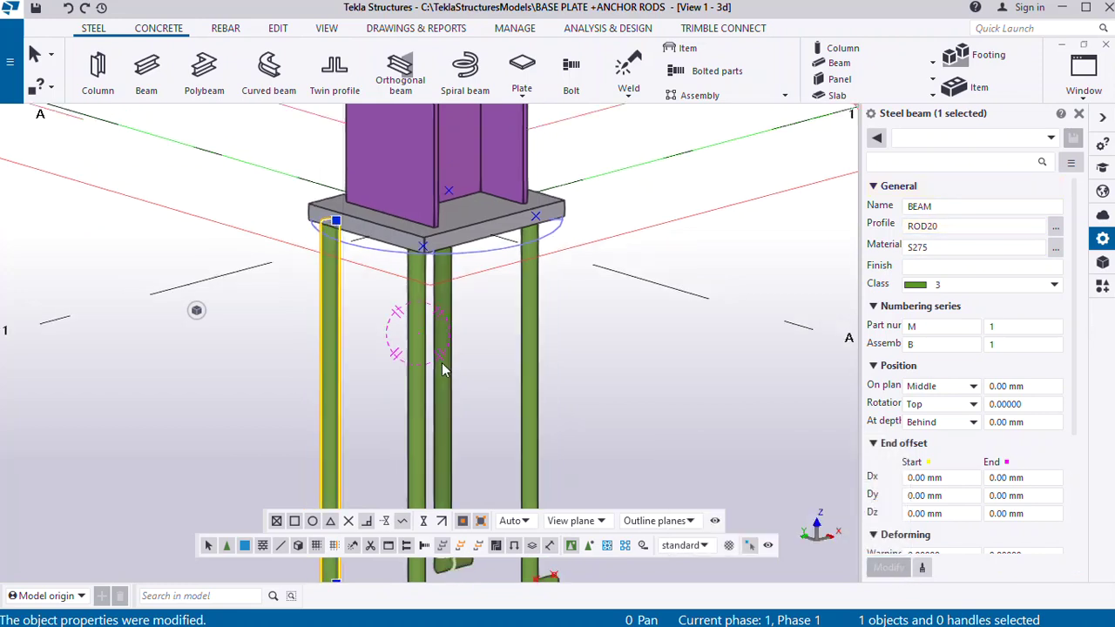
scroll(441, 369, down, 1)
ctrl+middle_drag(442, 365, 343, 369)
scroll(343, 369, down, 1)
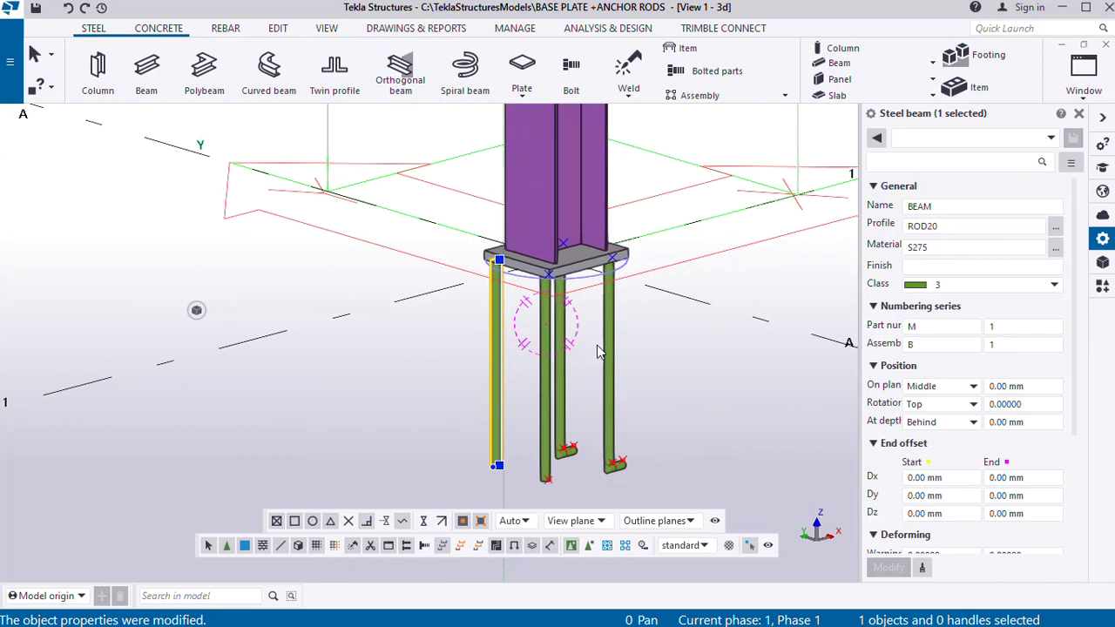
ctrl+middle_drag(597, 351, 634, 328)
scroll(694, 325, up, 1)
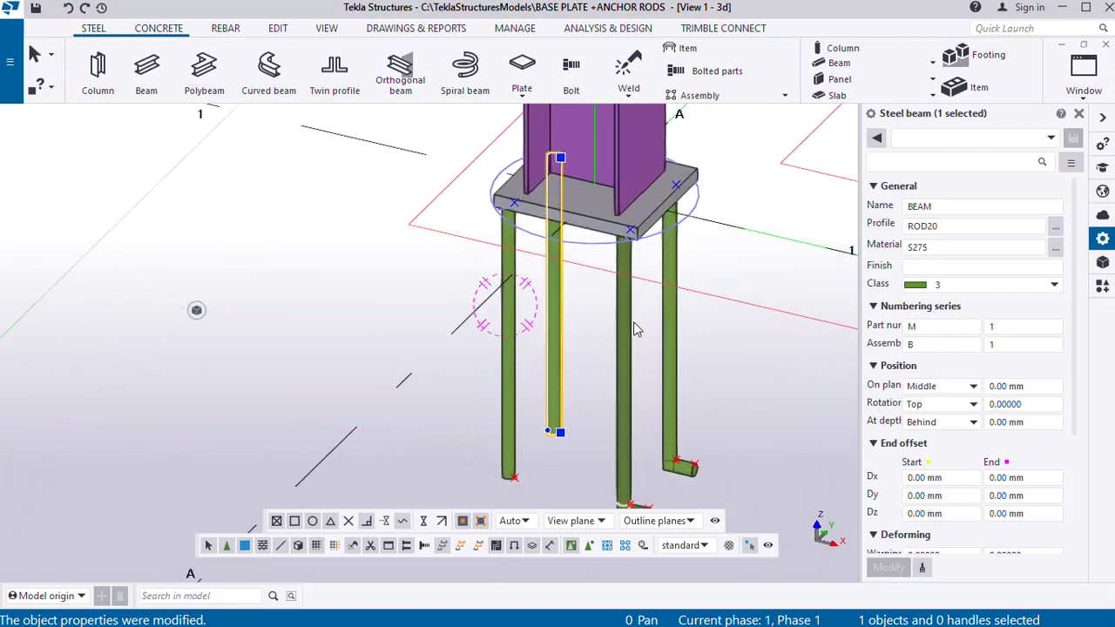
click(625, 349)
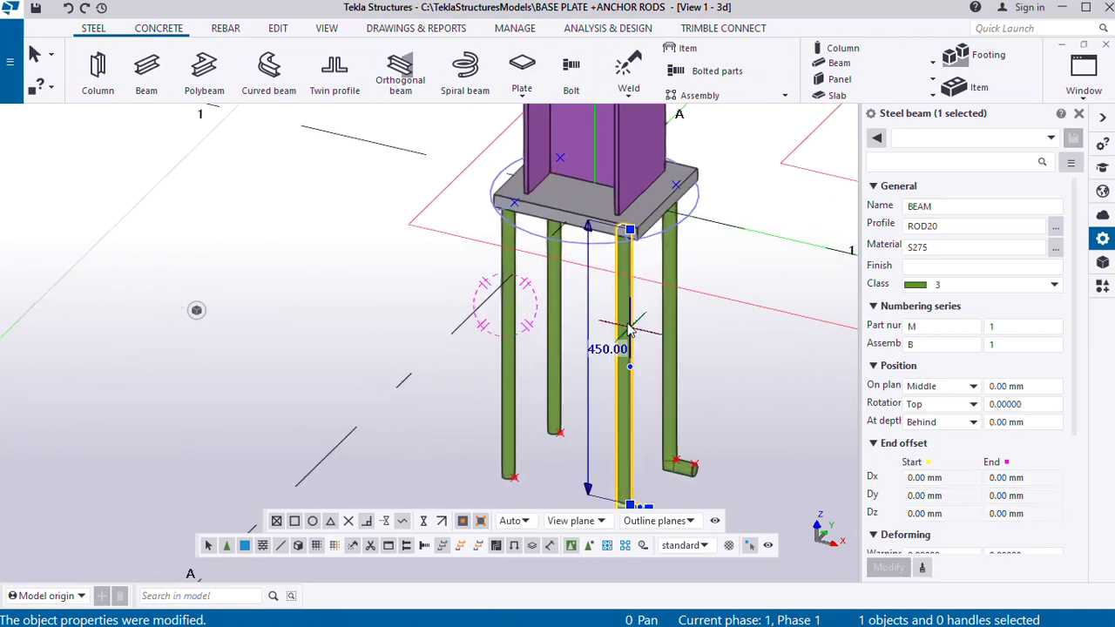
ctrl+middle_drag(625, 328, 613, 250)
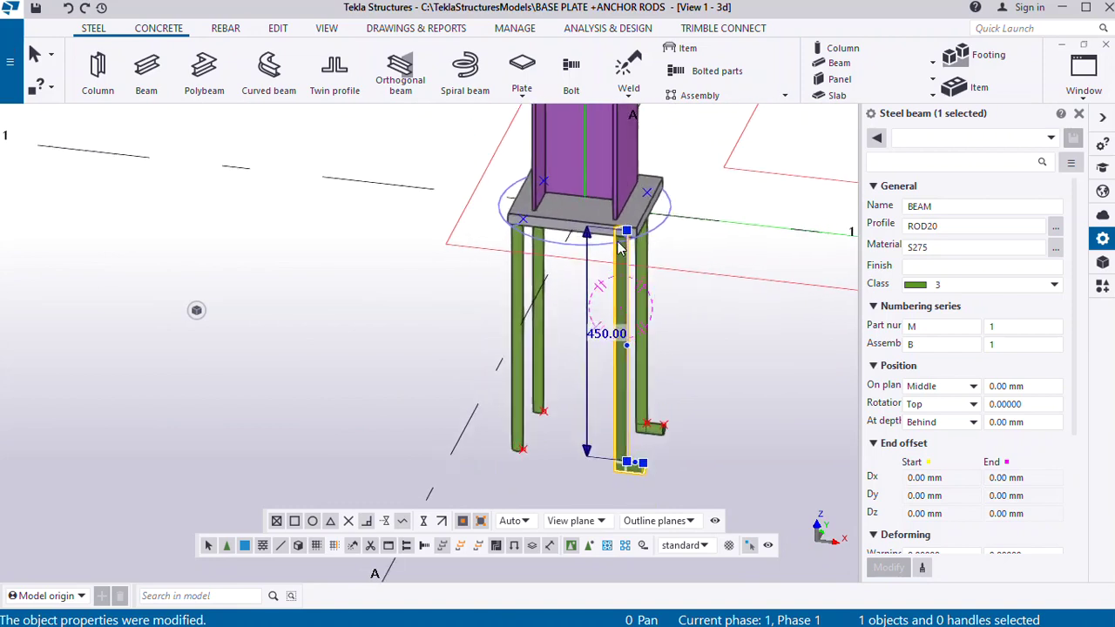
scroll(622, 247, up, 3)
scroll(629, 225, up, 2)
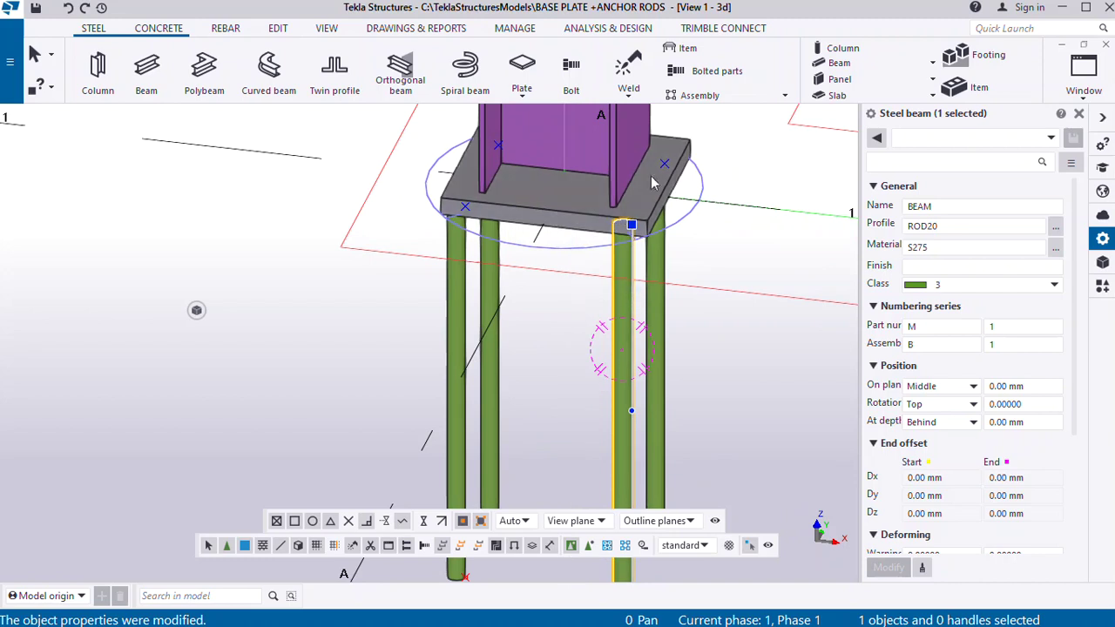
scroll(624, 261, down, 2)
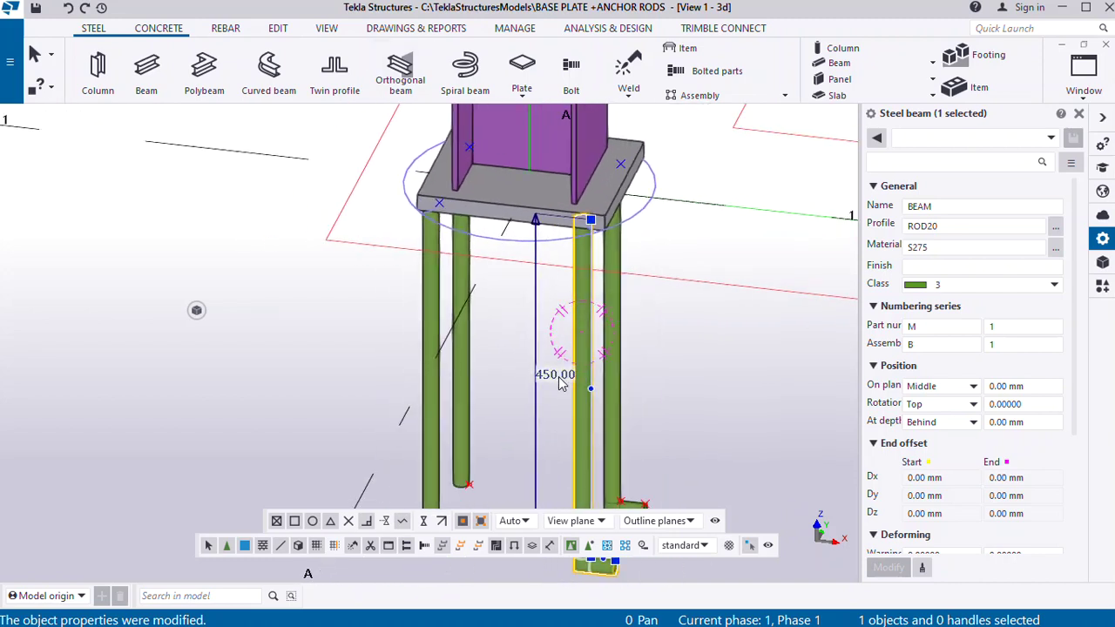
click(554, 376)
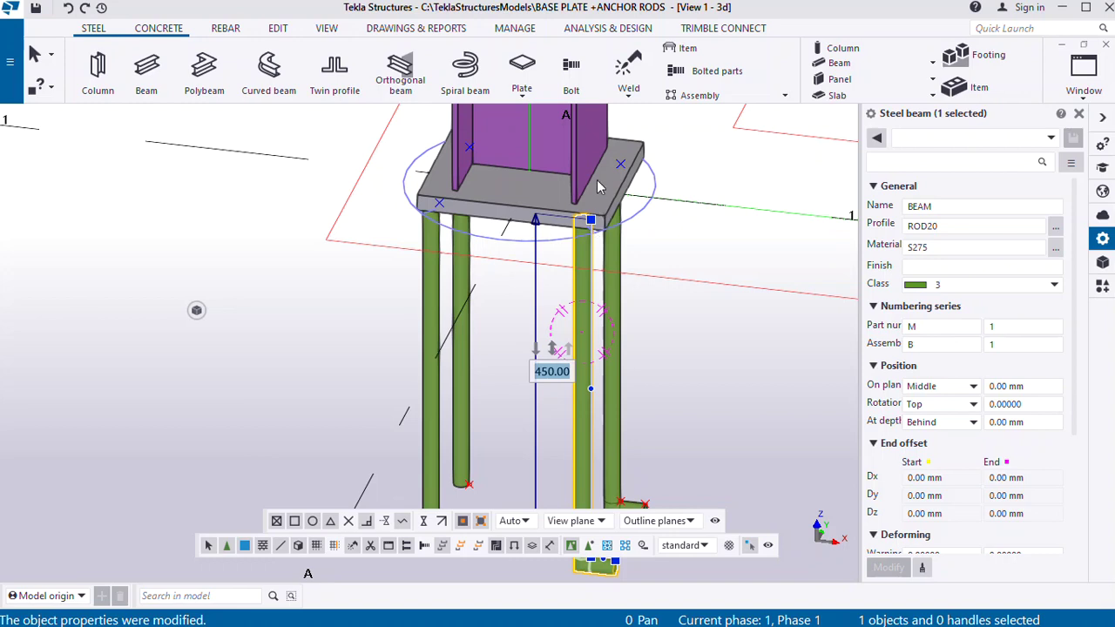
click(544, 373)
drag(572, 372, 539, 370)
text(5)
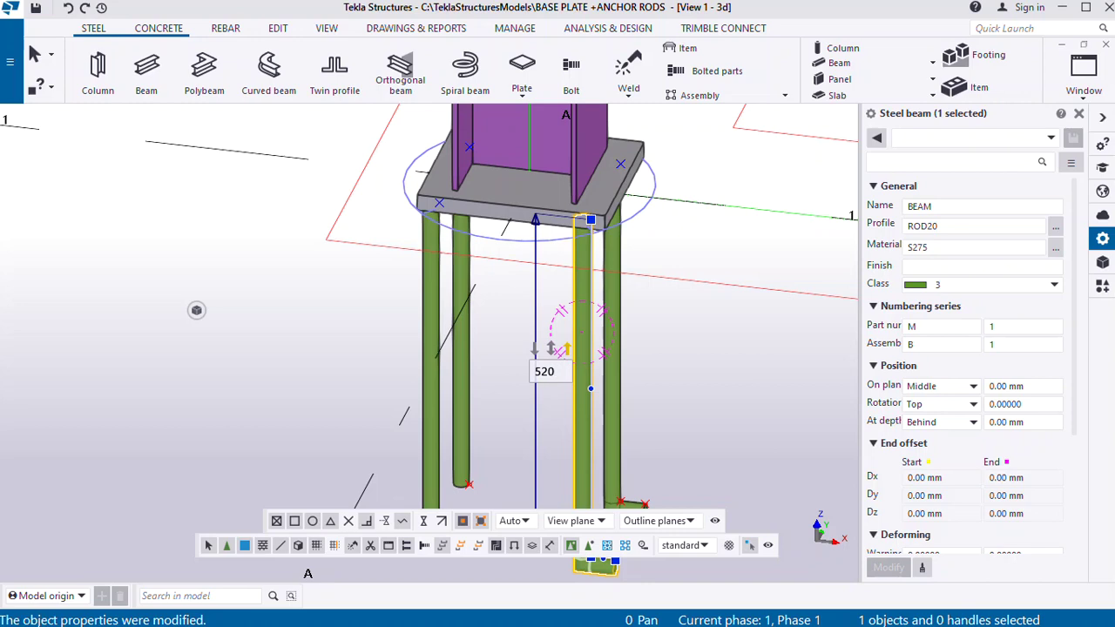
text(20)
key(Return)
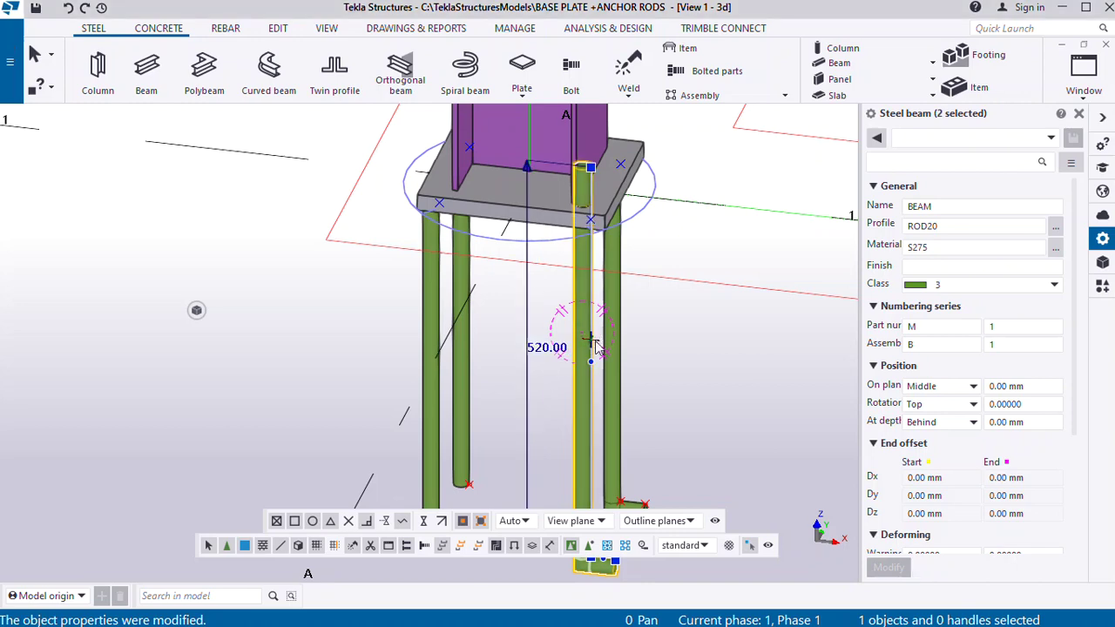
Examine the upper end of the front X-side hooked rod where it meets the base plate and column flange
ctrl+middle_drag(582, 386, 579, 219)
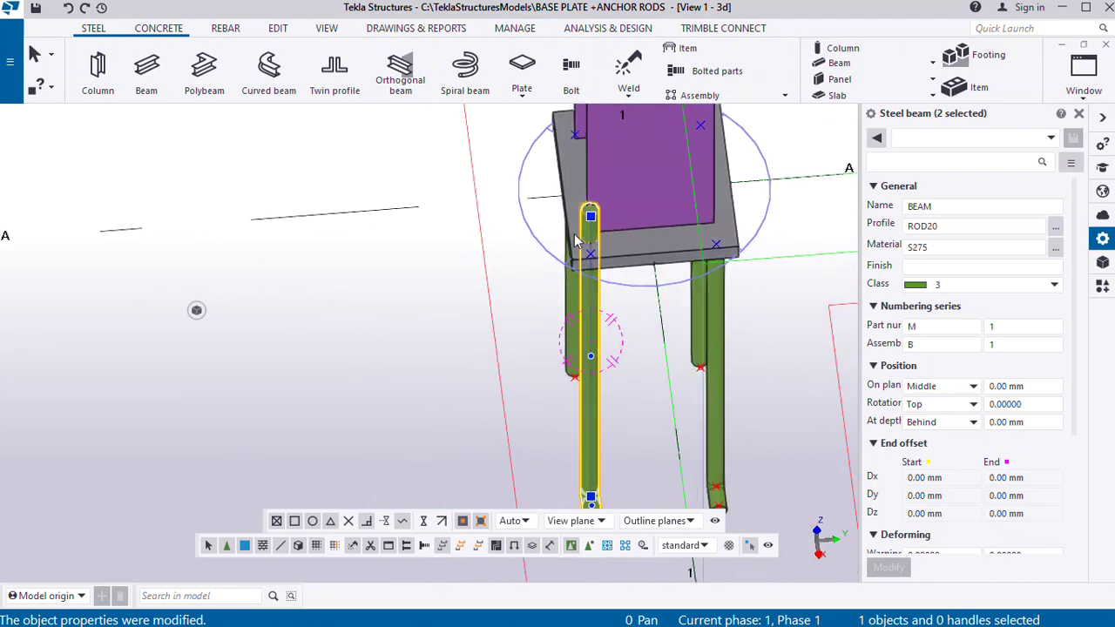
scroll(579, 219, up, 4)
ctrl+middle_drag(527, 255, 567, 257)
scroll(566, 256, down, 5)
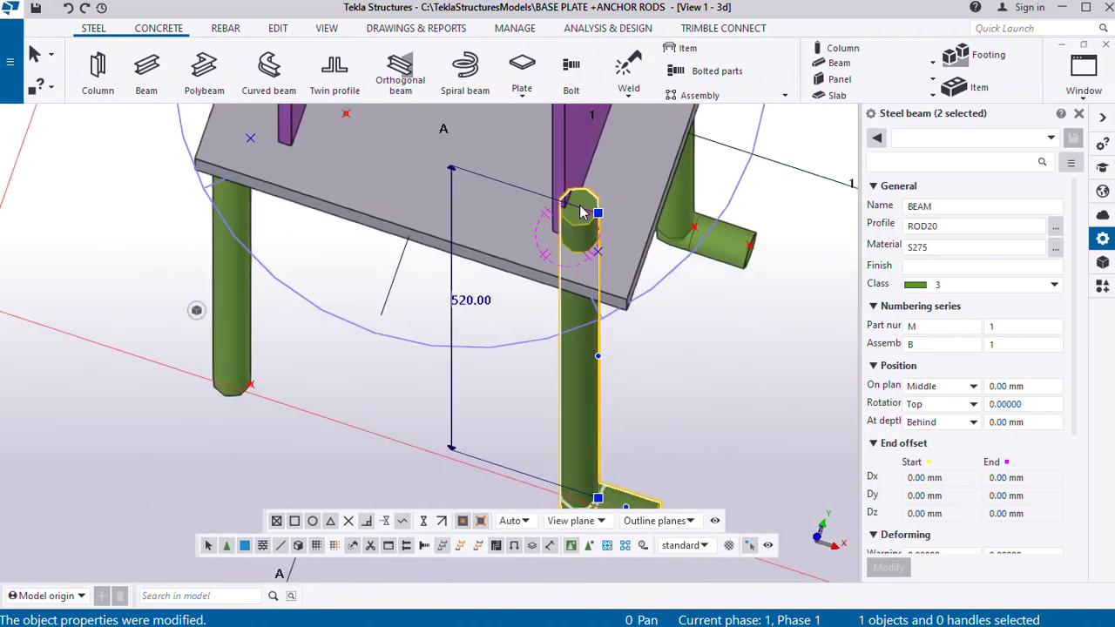
scroll(585, 241, up, 3)
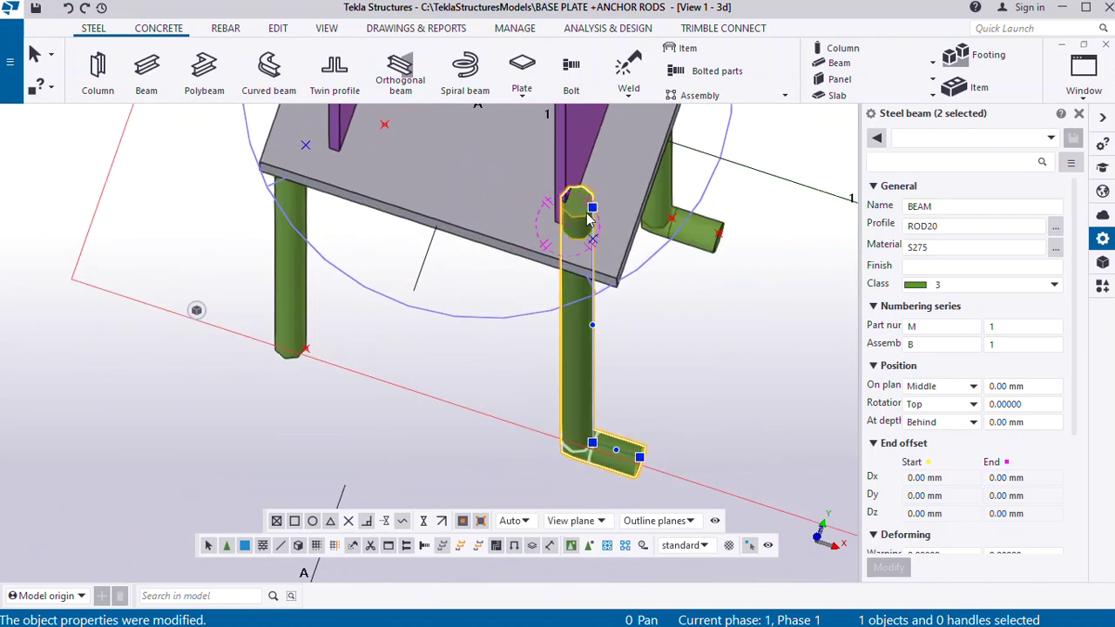
scroll(588, 228, down, 3)
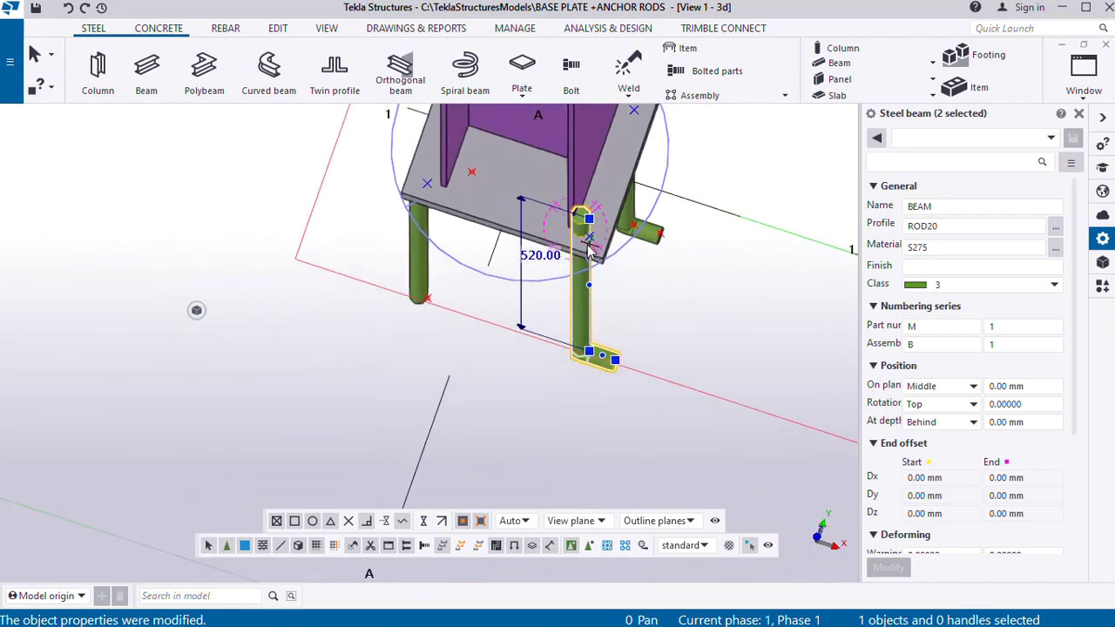
mouse_move(585, 198)
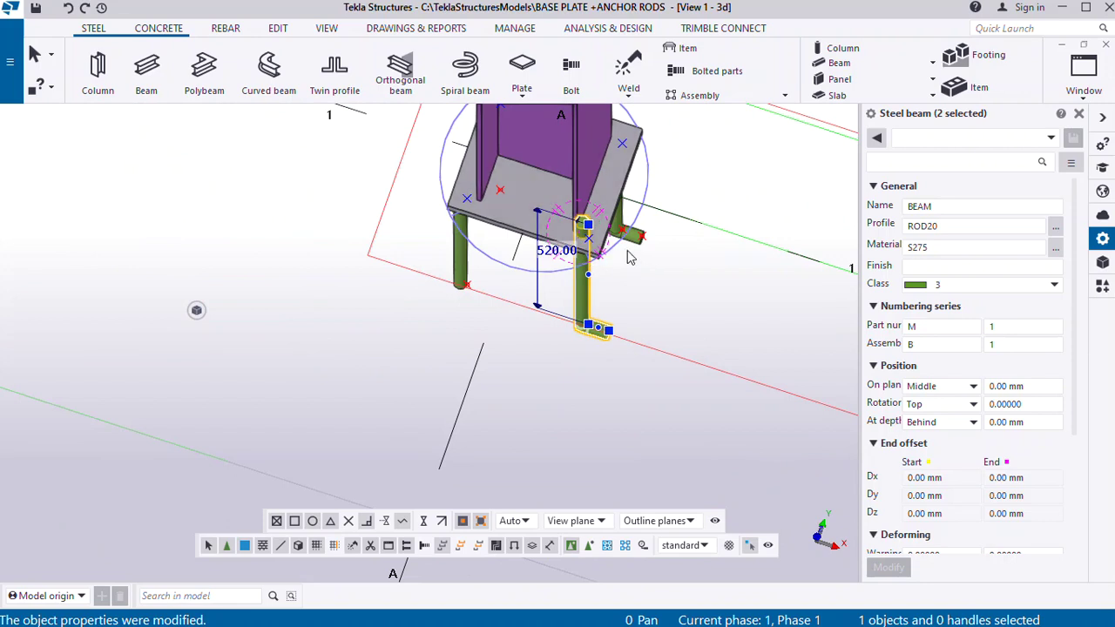
scroll(615, 134, up, 2)
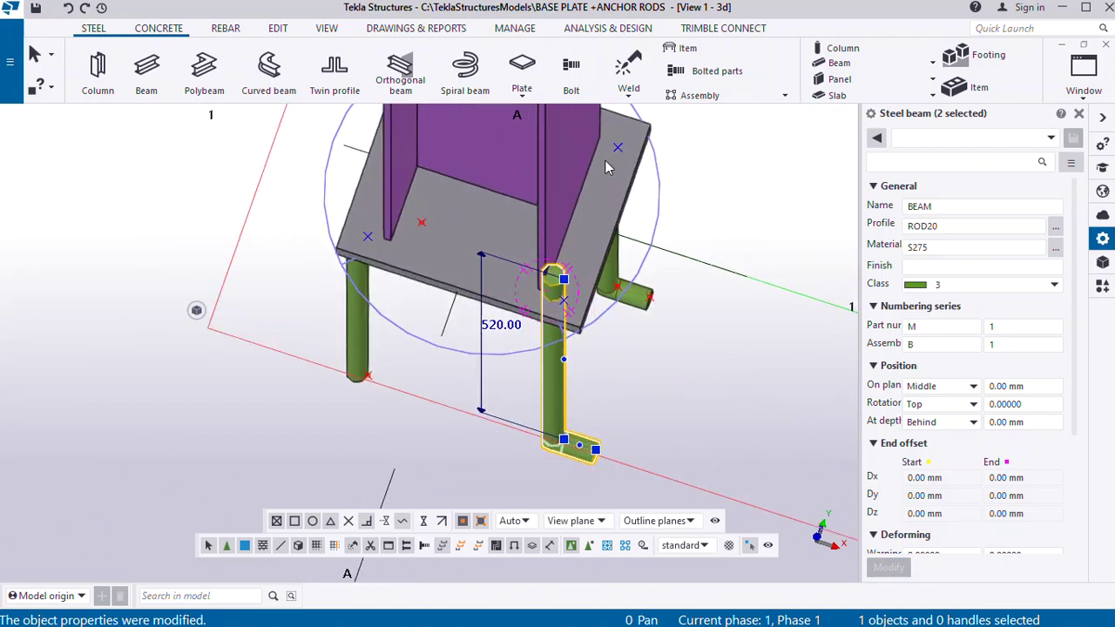
ctrl+middle_drag(557, 313, 564, 380)
click(627, 374)
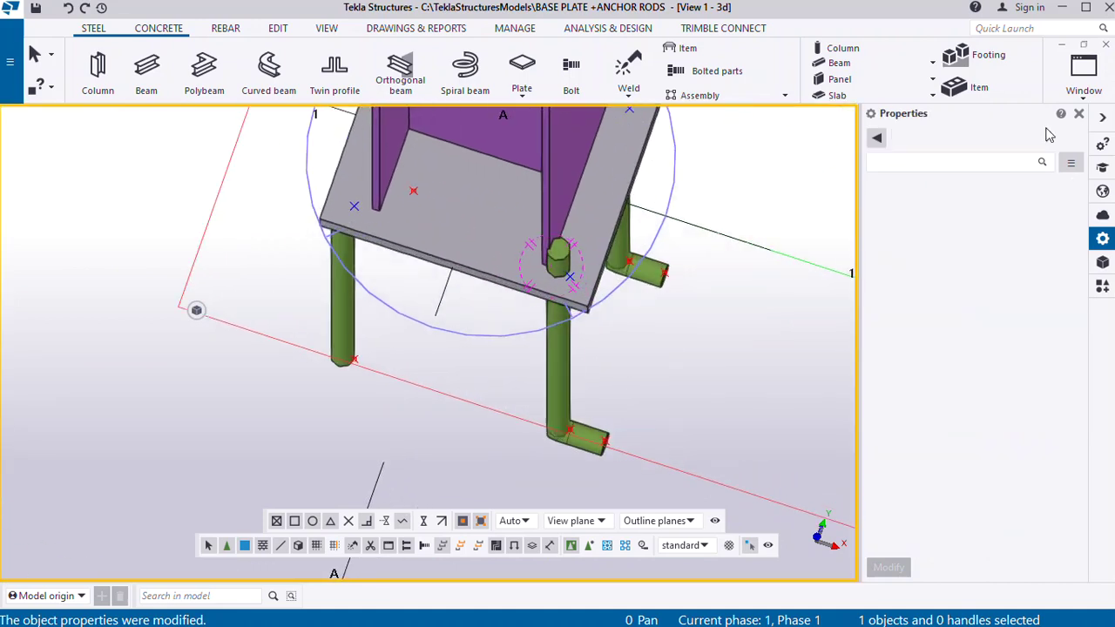
Switch to View 4 - Plan +0, showing the front X-side hooked rod close up beside the column flange
click(1083, 83)
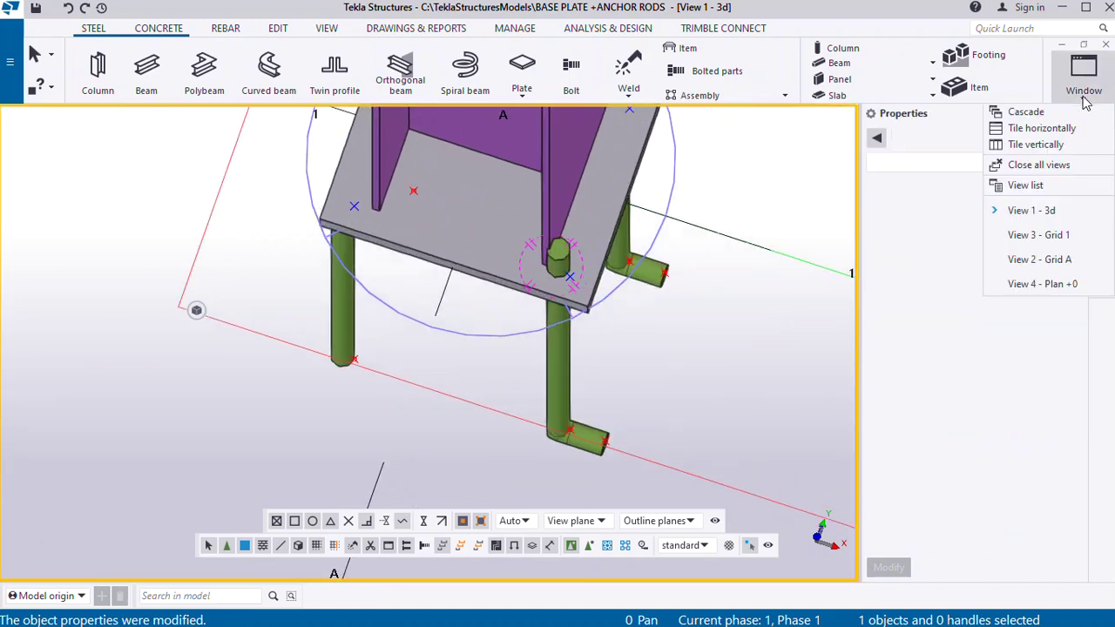
click(1042, 284)
scroll(483, 361, up, 2)
scroll(477, 370, up, 6)
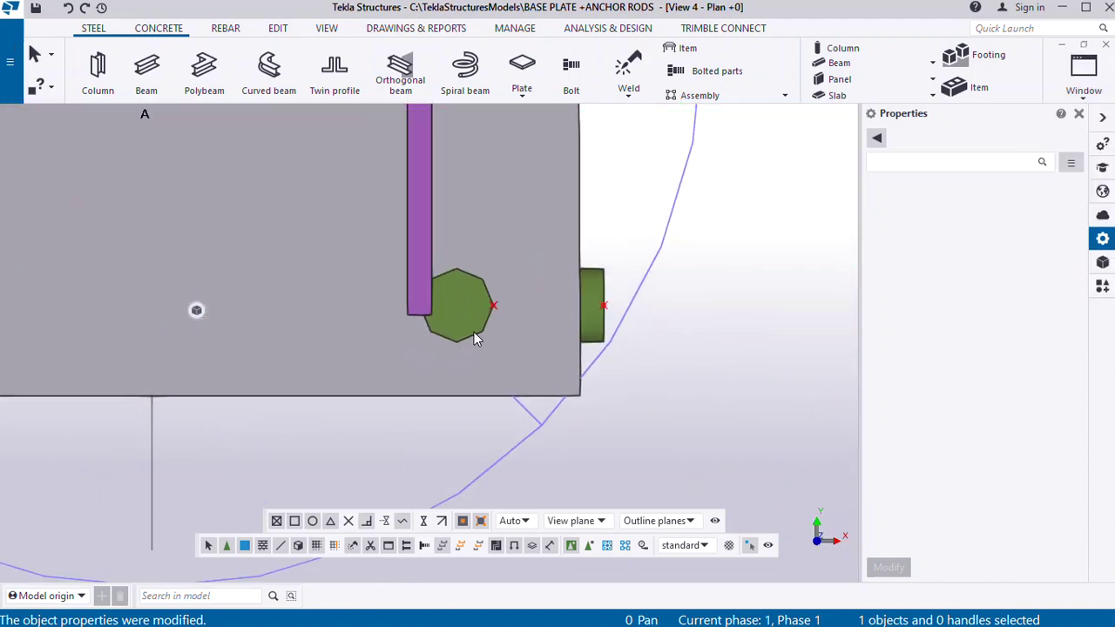
click(474, 338)
click(692, 388)
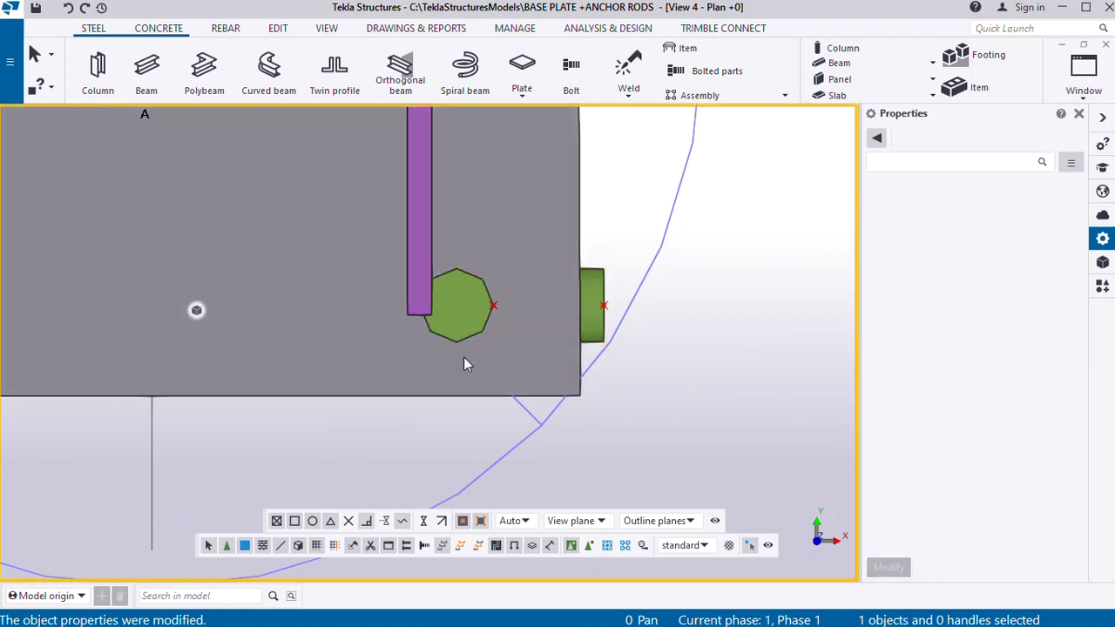
click(459, 335)
right_click(459, 336)
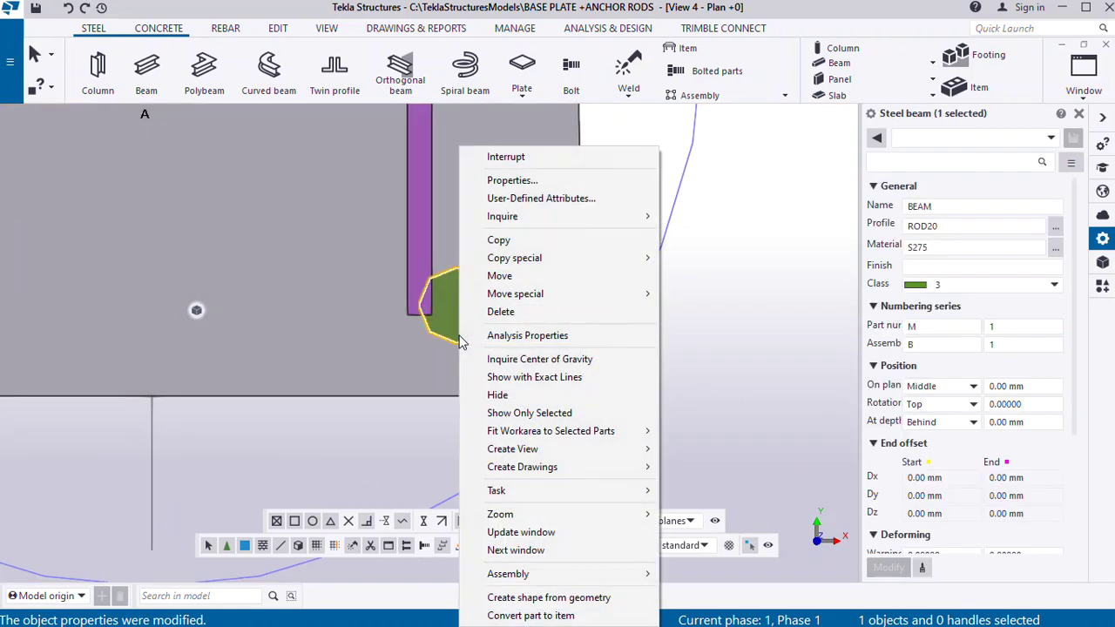
click(512, 276)
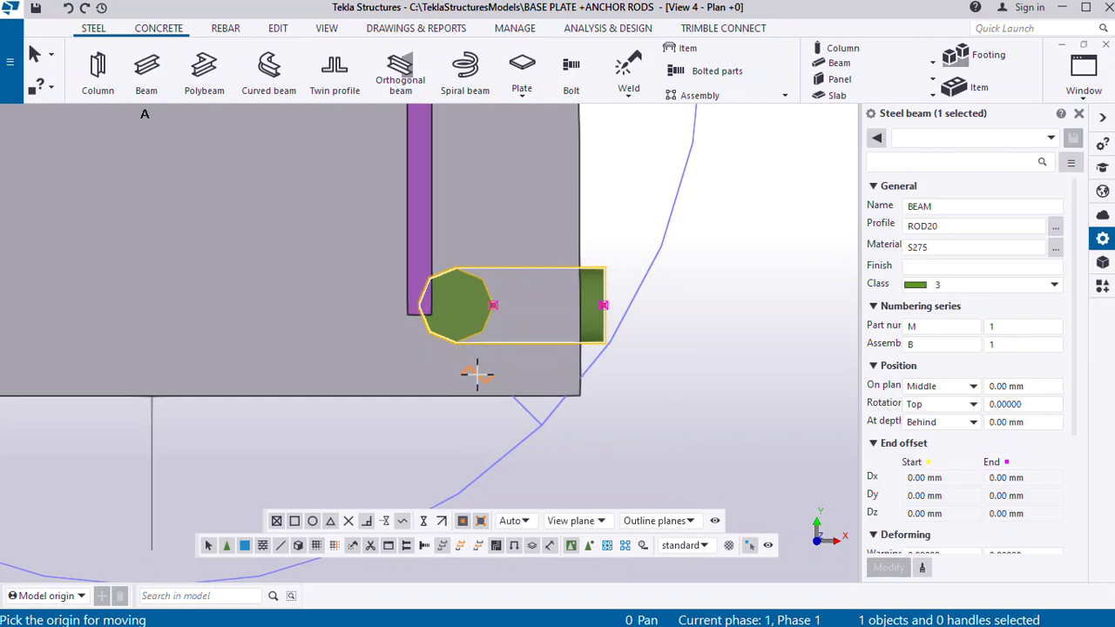
scroll(465, 426, down, 1)
click(756, 379)
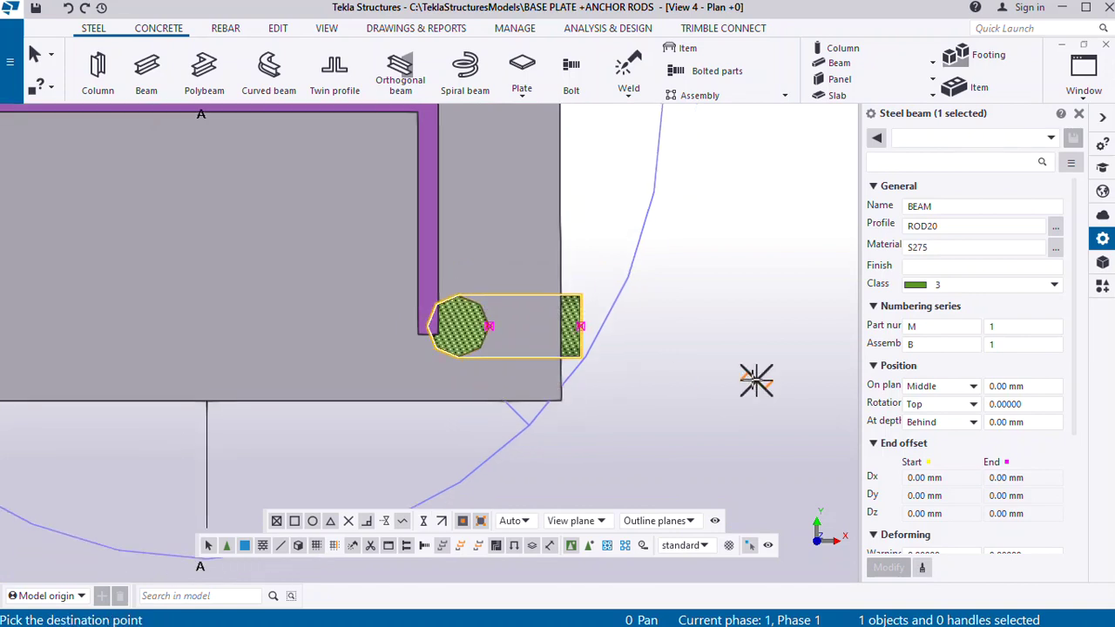
key(Escape)
scroll(607, 348, down, 1)
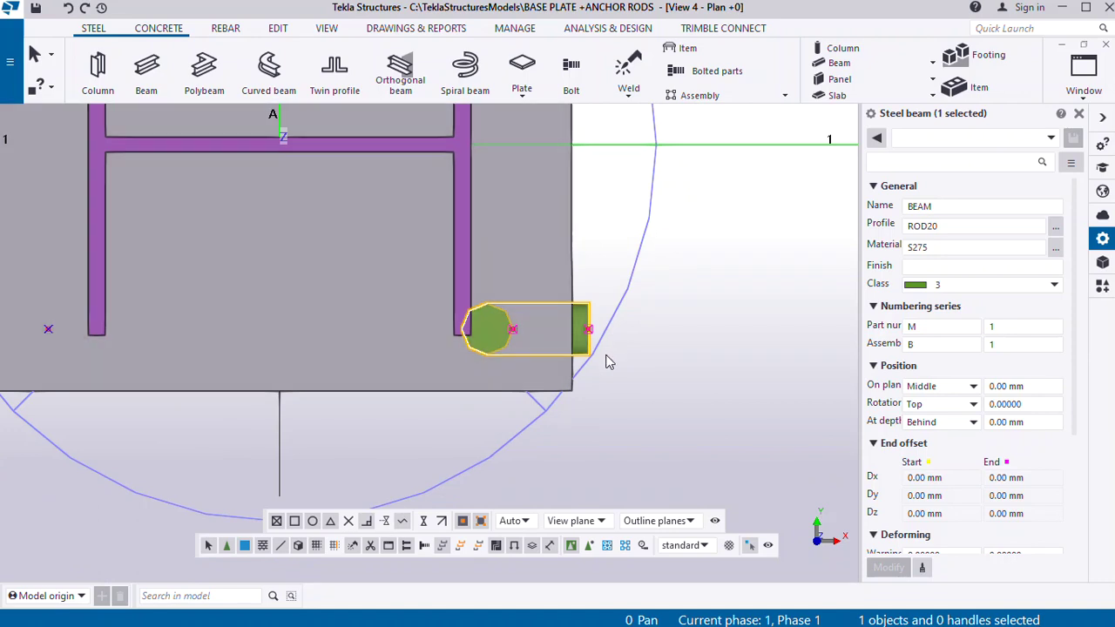
Move the front X-side hooked rod linearly by dX 10 mm, away from the column flange
scroll(588, 359, down, 3)
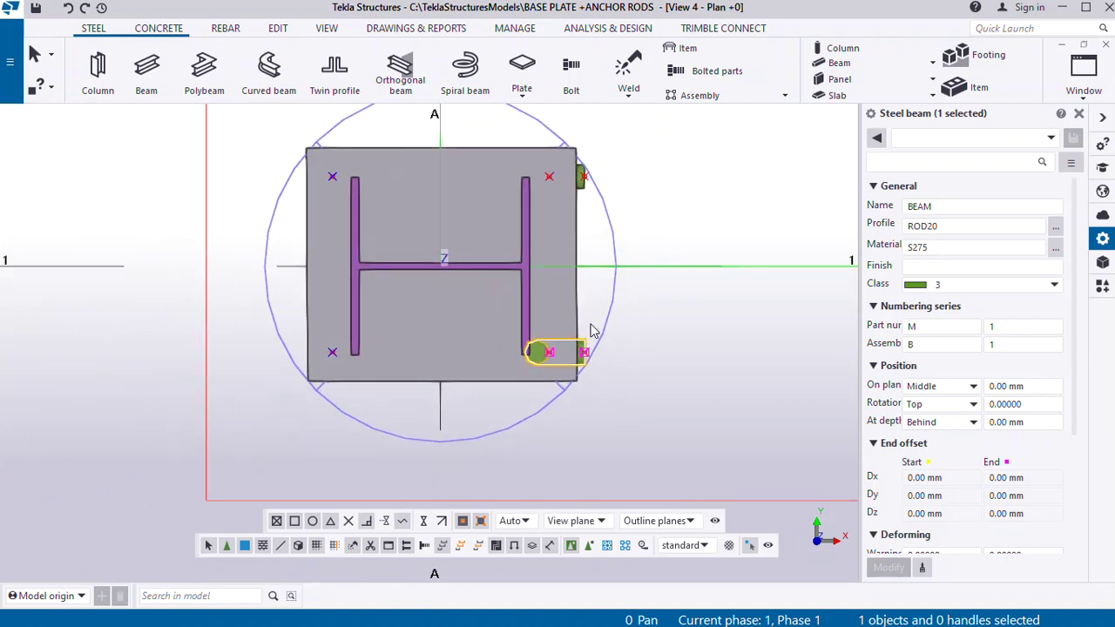
scroll(587, 364, up, 3)
scroll(585, 368, up, 1)
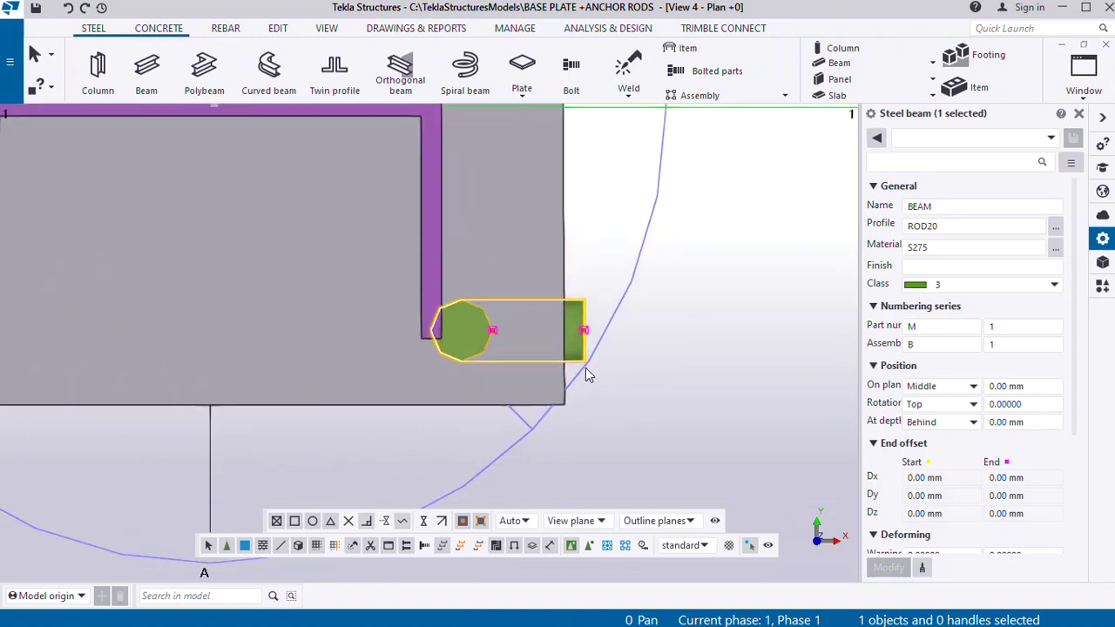
scroll(582, 362, down, 4)
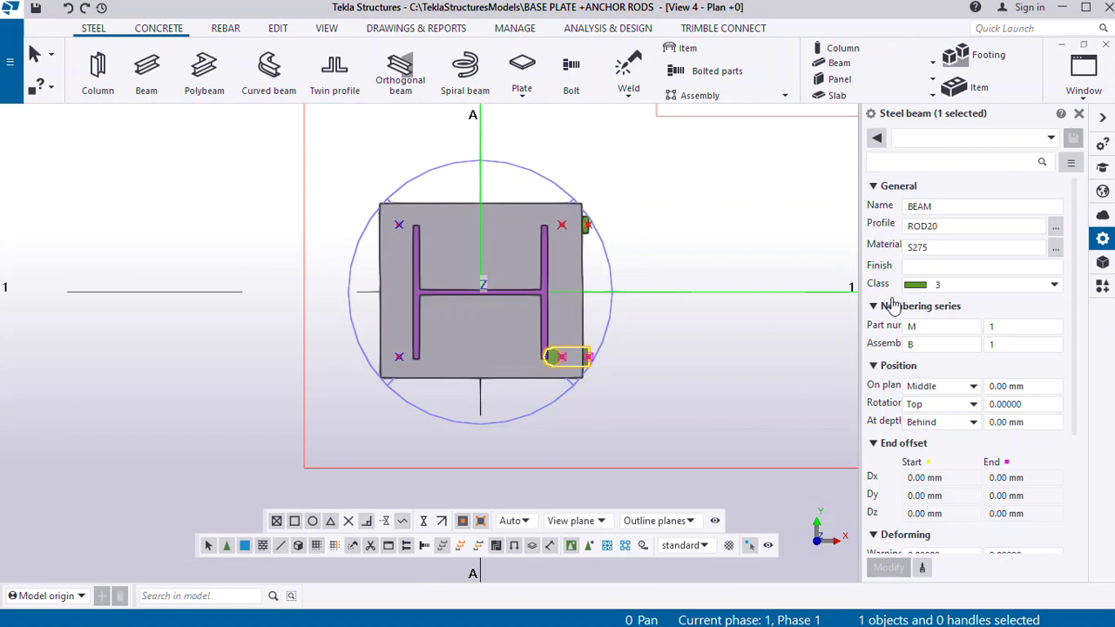
scroll(587, 365, up, 4)
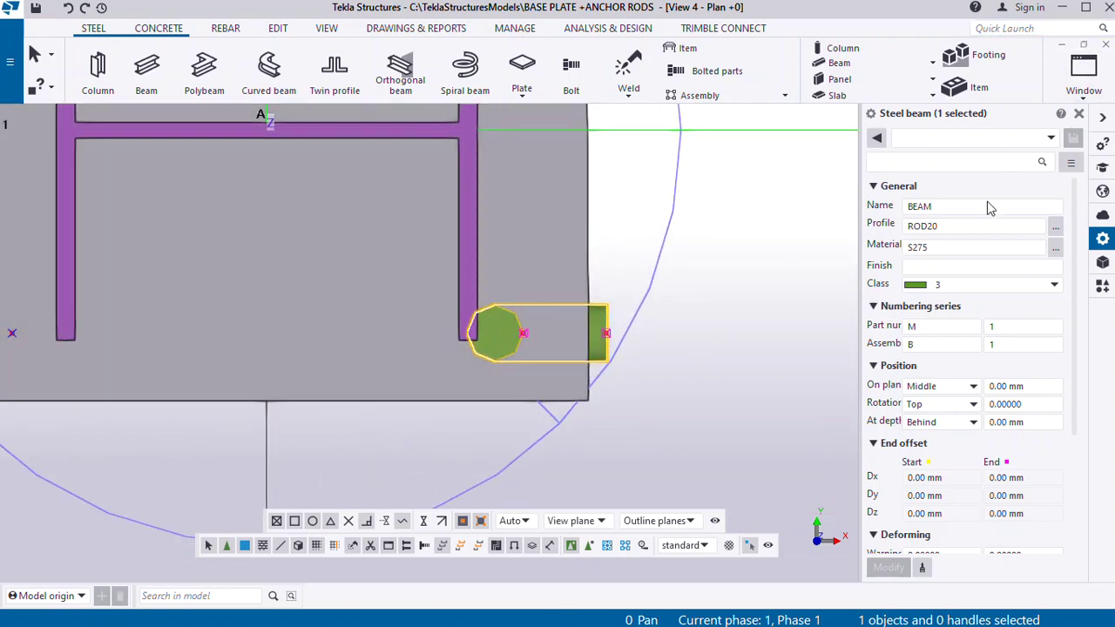
right_click(721, 258)
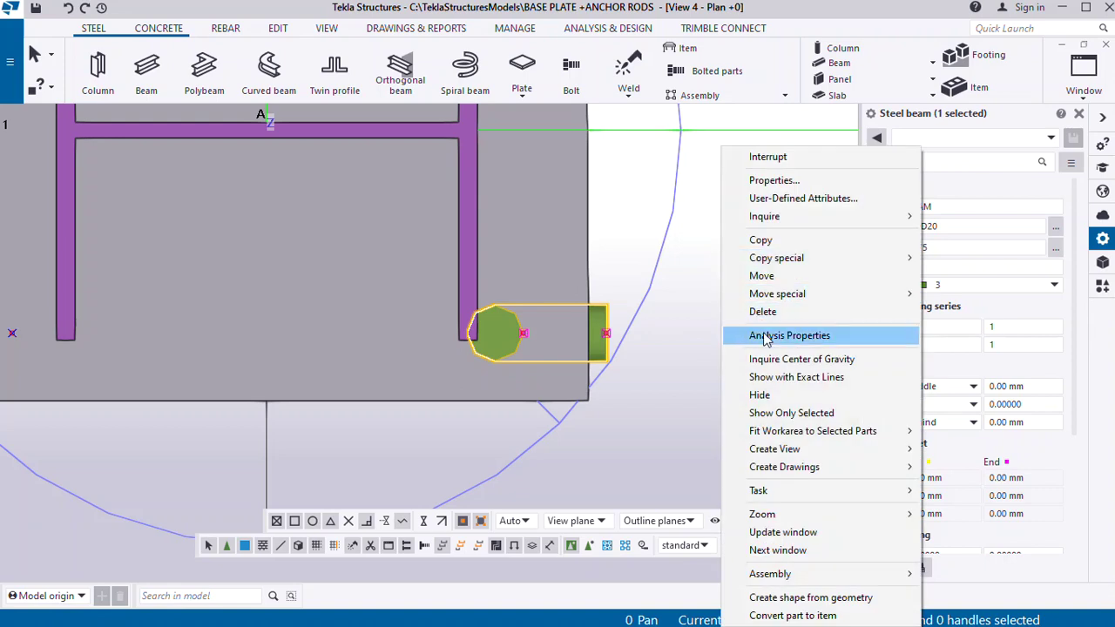
mouse_move(779, 300)
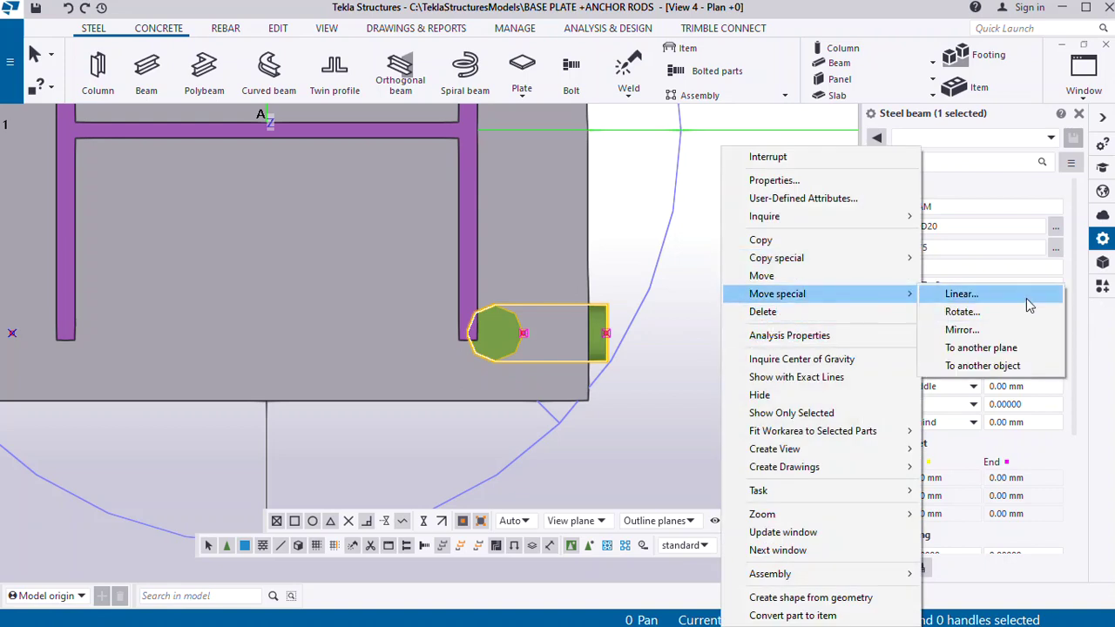
click(976, 293)
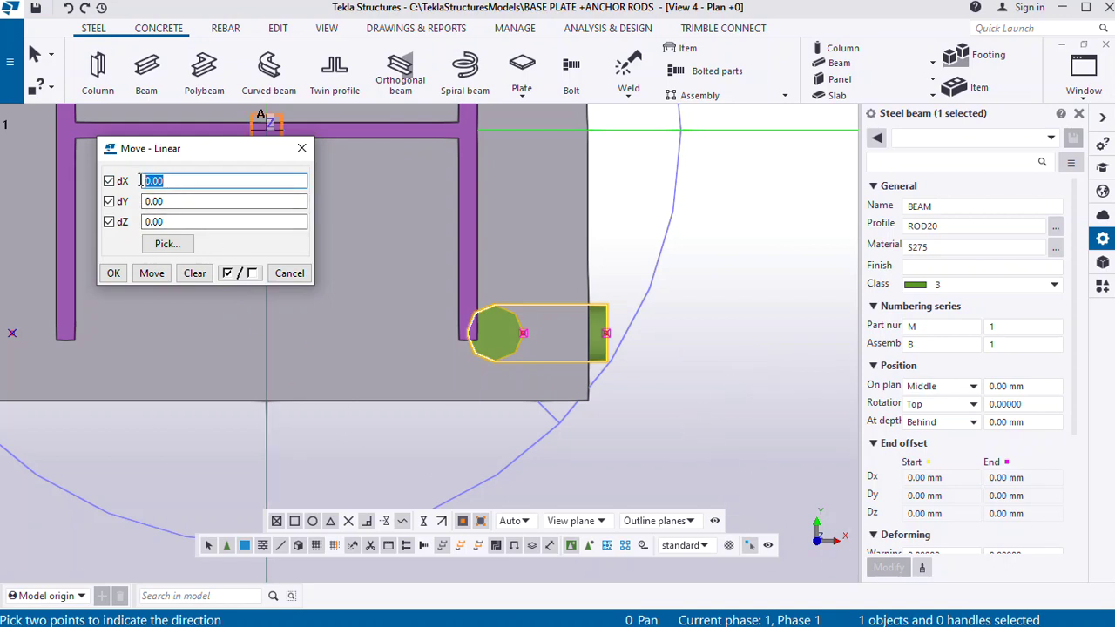
text(10)
click(151, 273)
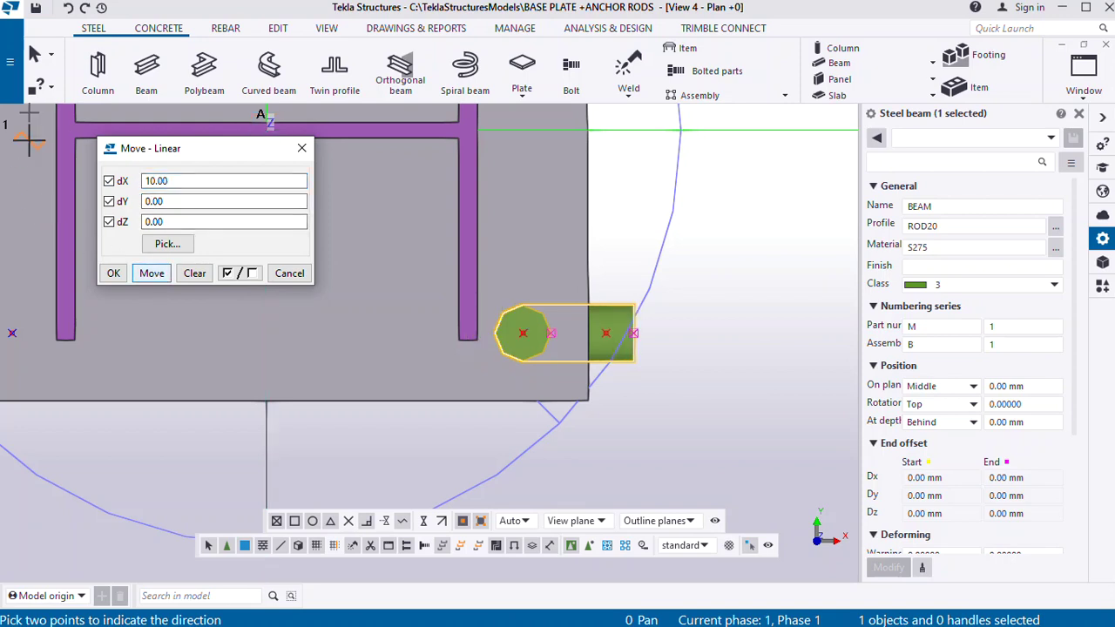
click(113, 273)
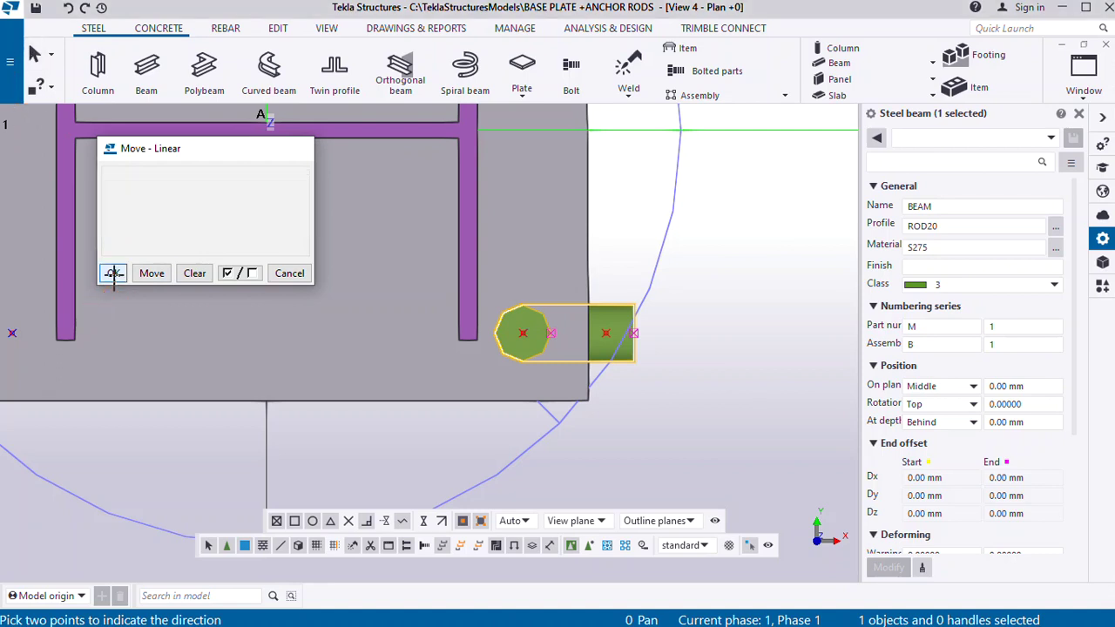
Examine the moved rod's position relative to the column flange and base plate edge in the plan view
scroll(516, 444, down, 4)
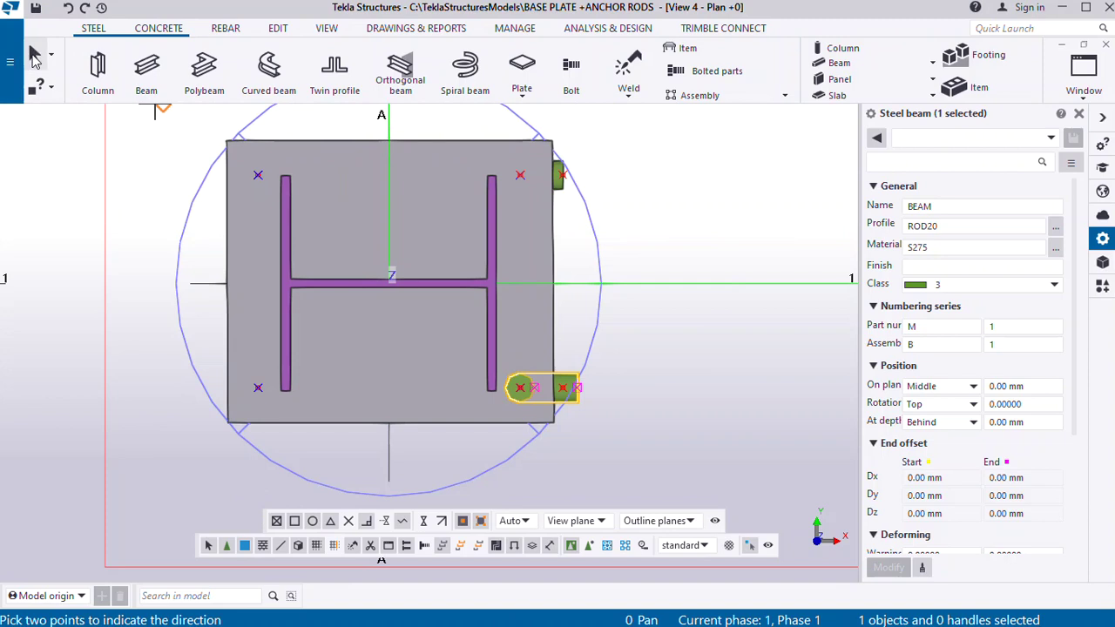
scroll(552, 188, up, 3)
scroll(551, 188, down, 4)
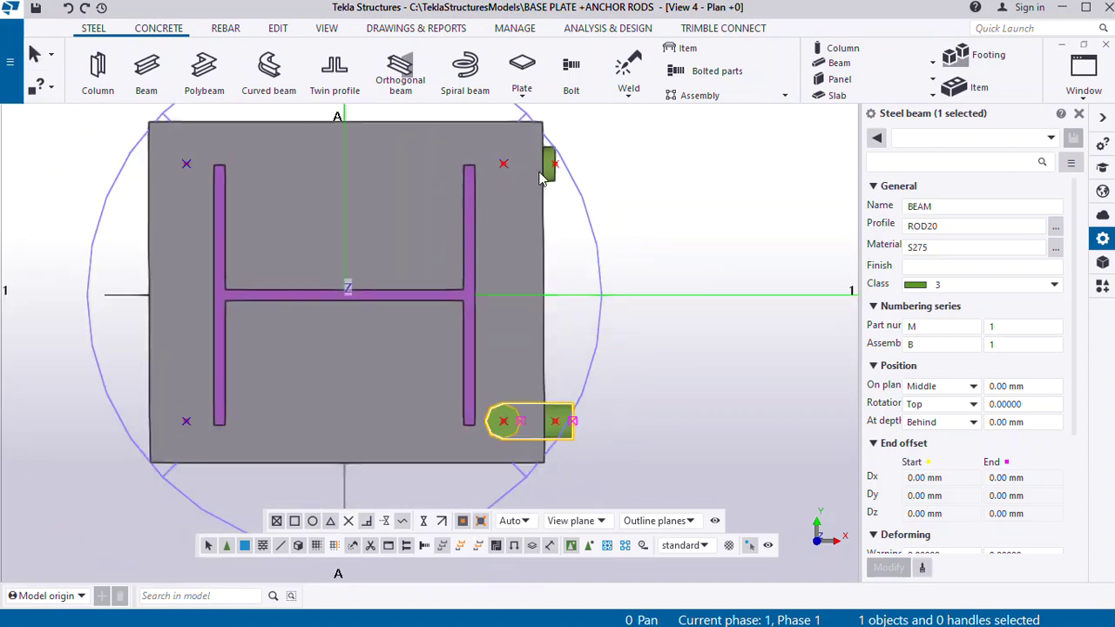
scroll(516, 427, up, 3)
scroll(662, 253, down, 2)
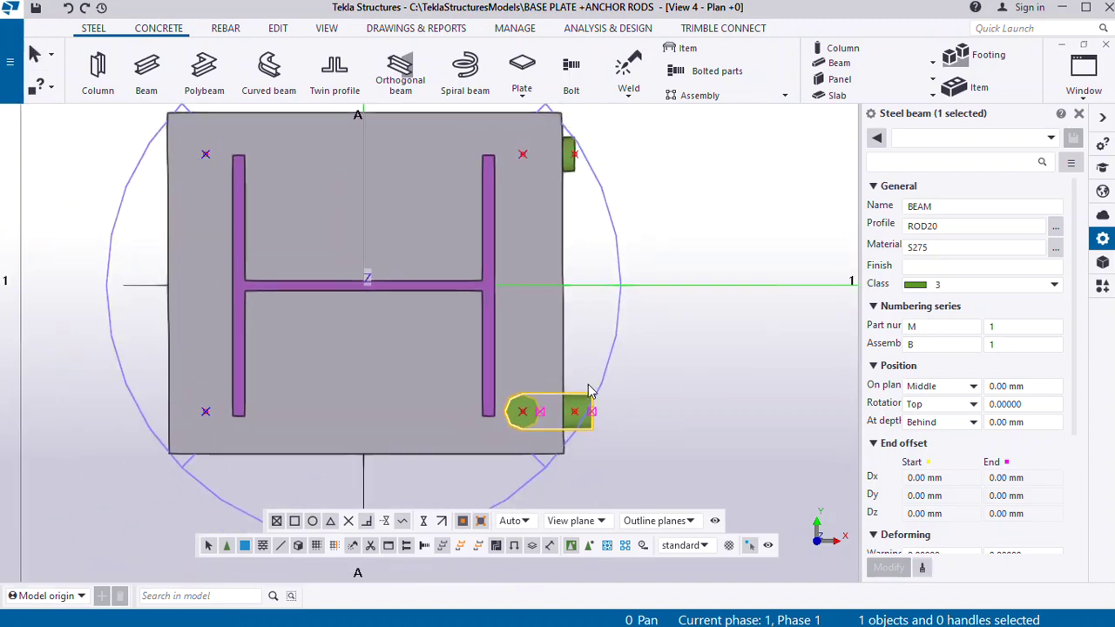
scroll(540, 217, up, 1)
scroll(538, 246, down, 1)
scroll(551, 297, down, 1)
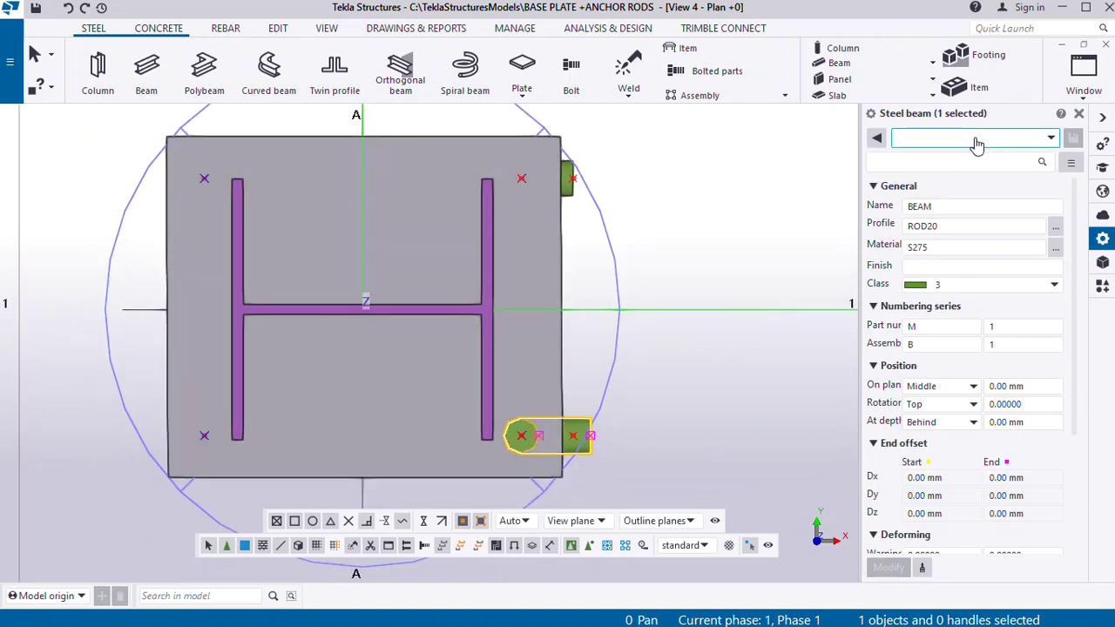
Switch to View 1 - 3d and examine the moved rod's upper end beside the column flange, leaving nothing selected
click(1089, 74)
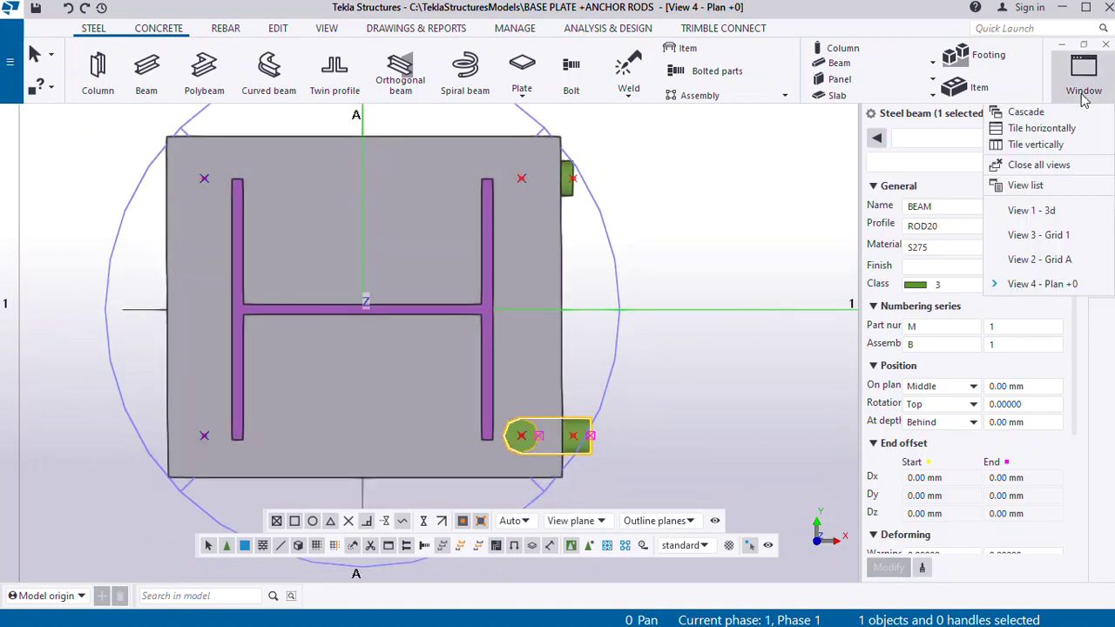
click(1028, 211)
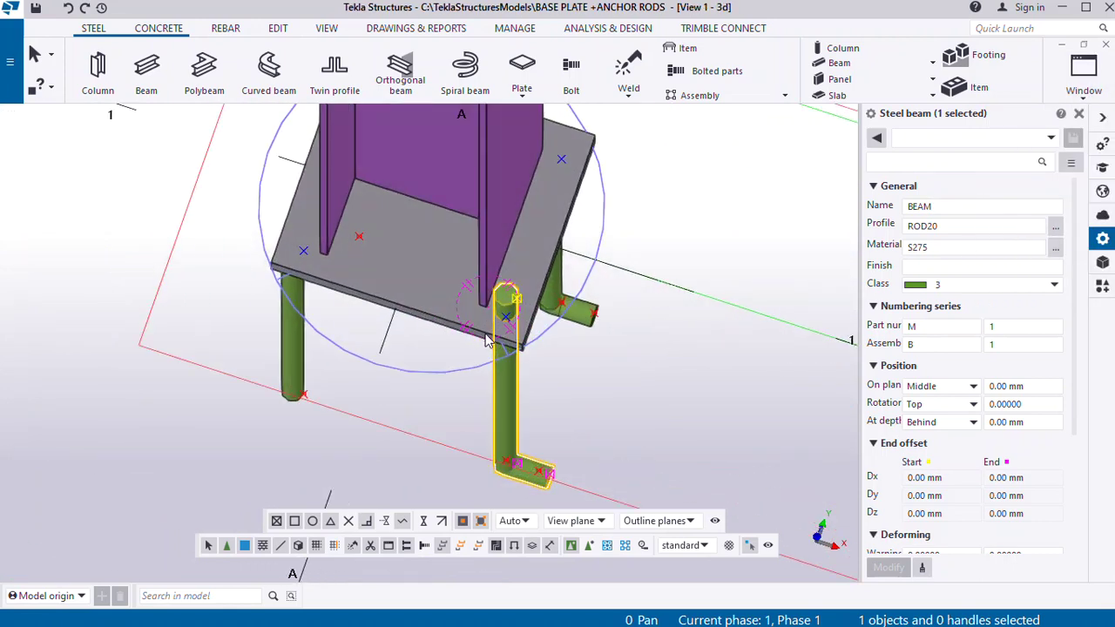
key(ctrl+p)
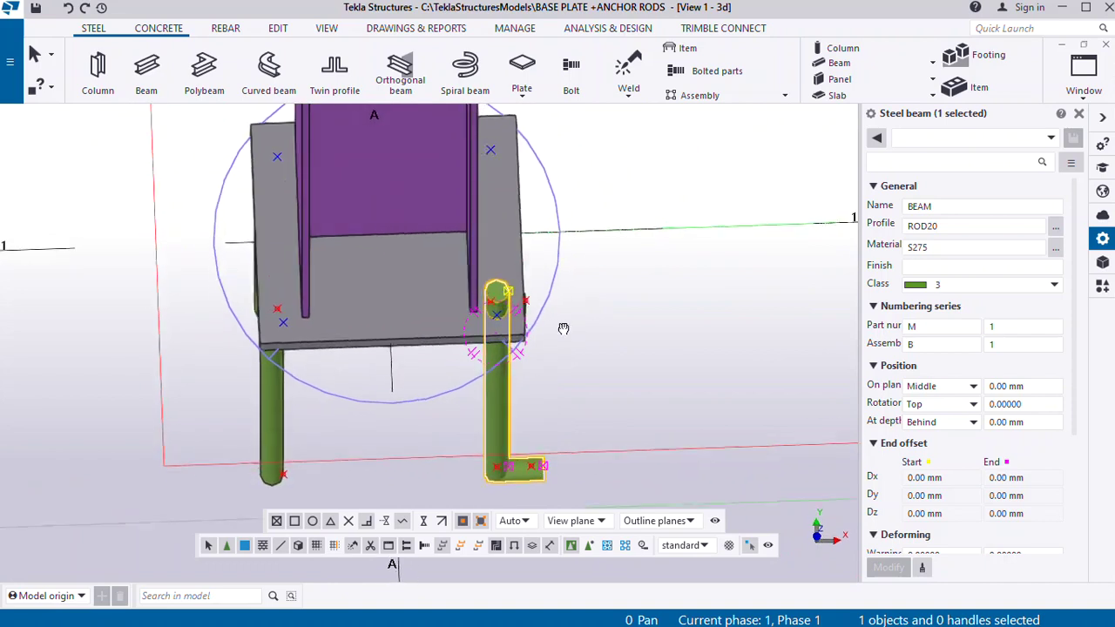
scroll(496, 316, up, 4)
ctrl+middle_drag(496, 316, 520, 358)
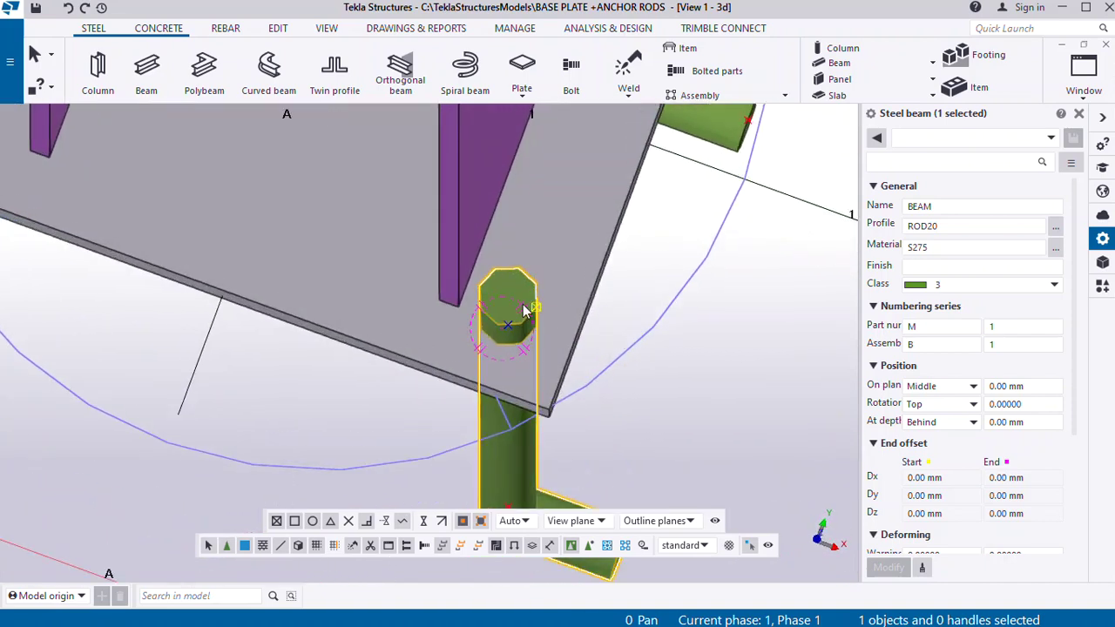
key(Escape)
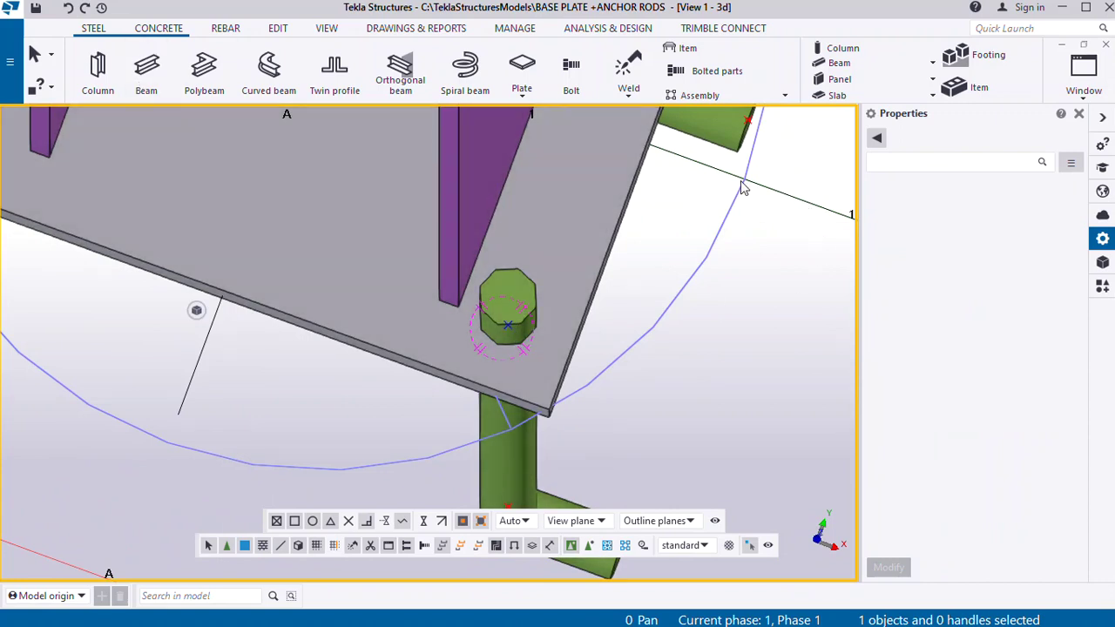
Start a steel beam with the NUT_M profile from the Others group, using a 20 mm bolt diameter (NUT_M20)
scroll(548, 233, down, 2)
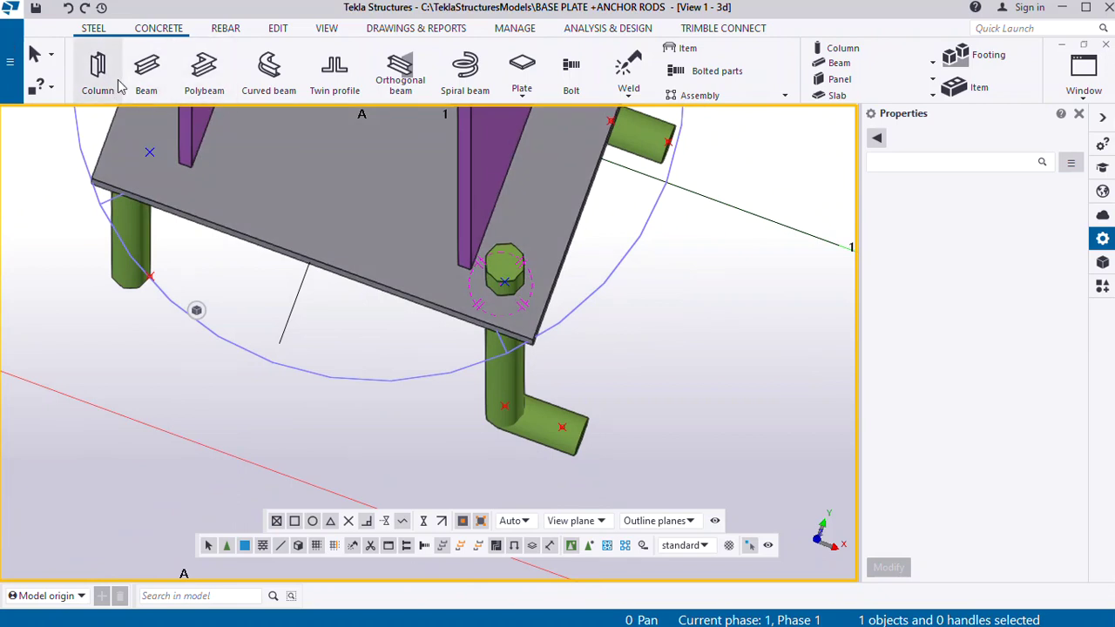
click(144, 75)
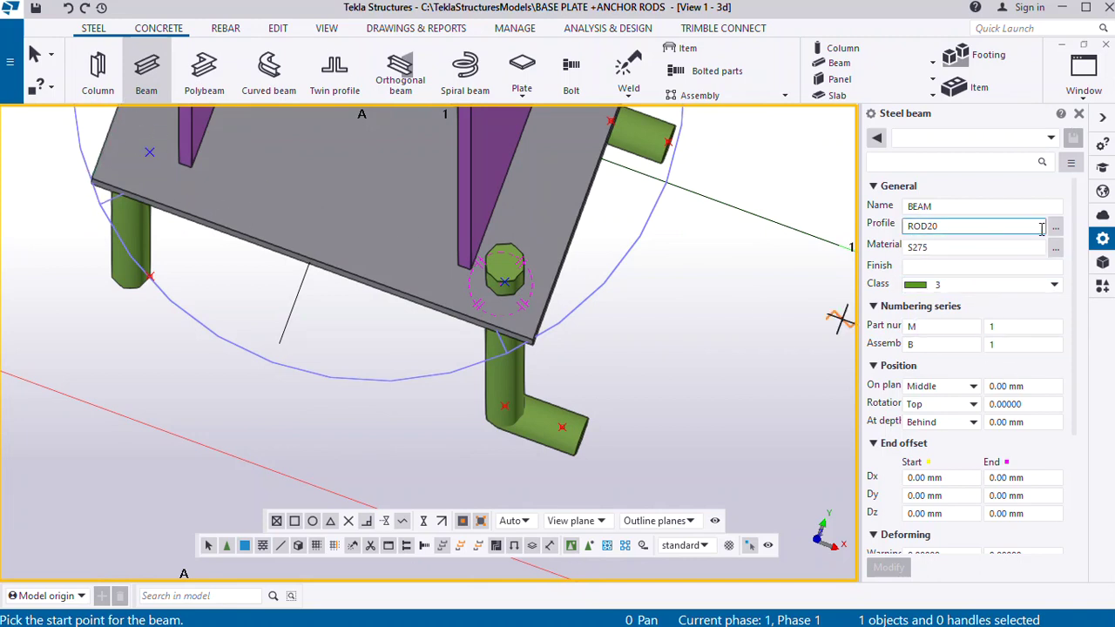
click(1055, 228)
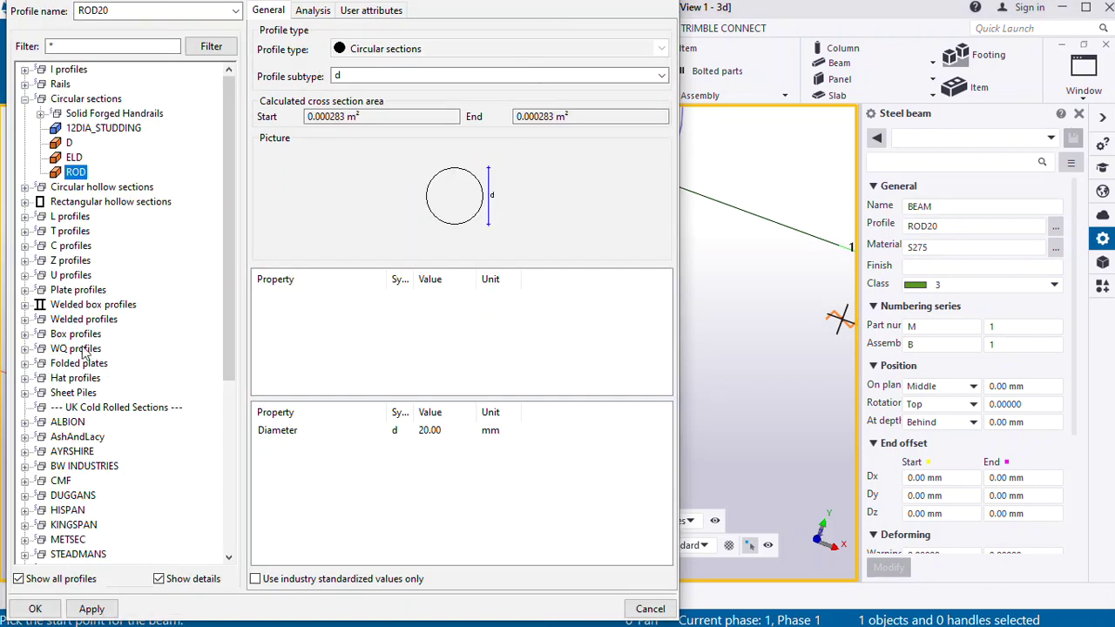
scroll(74, 497, down, 5)
scroll(61, 435, up, 4)
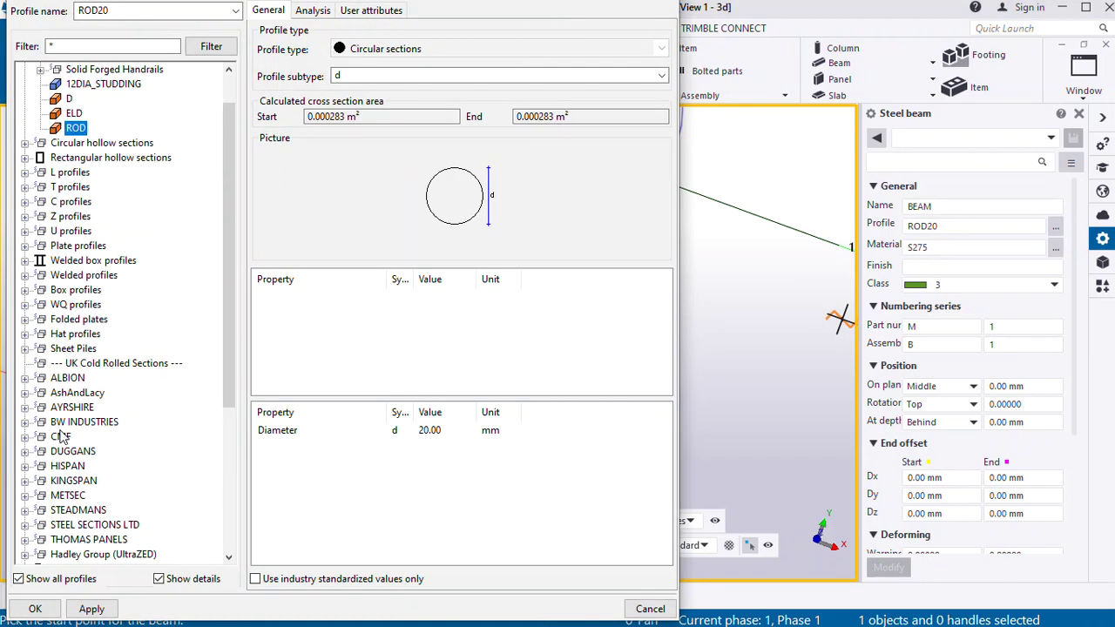
scroll(63, 438, down, 6)
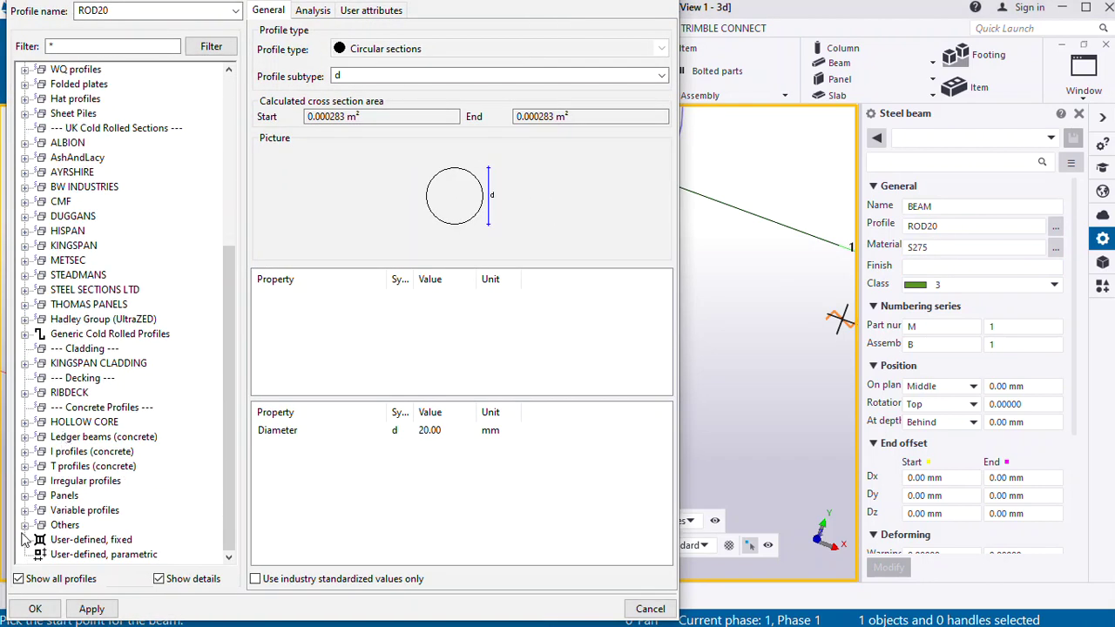
click(25, 525)
scroll(91, 379, down, 1)
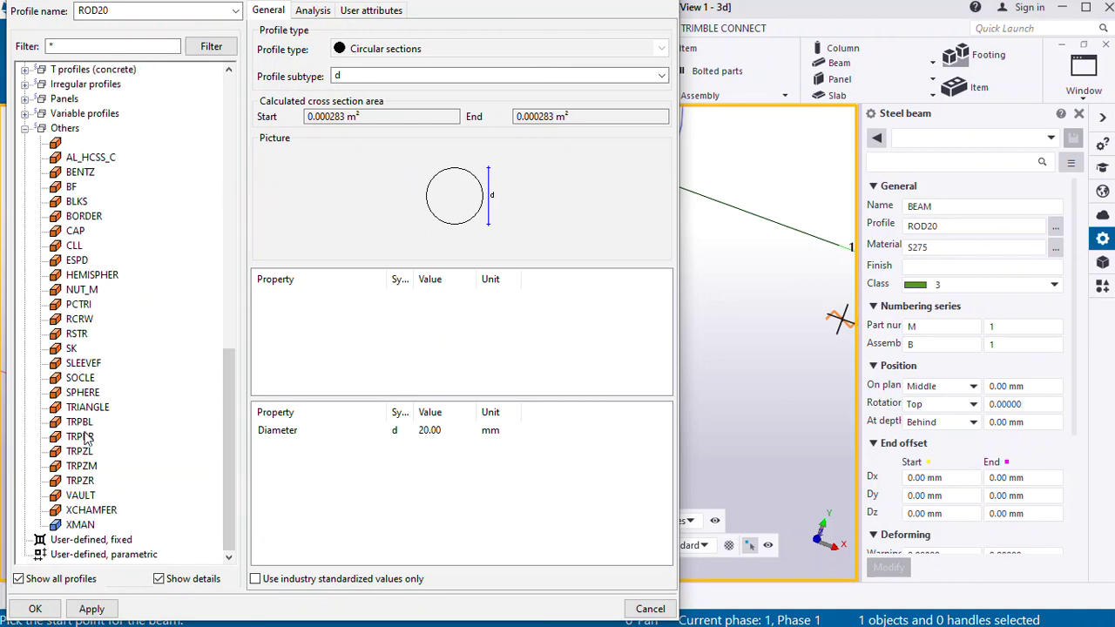
click(82, 293)
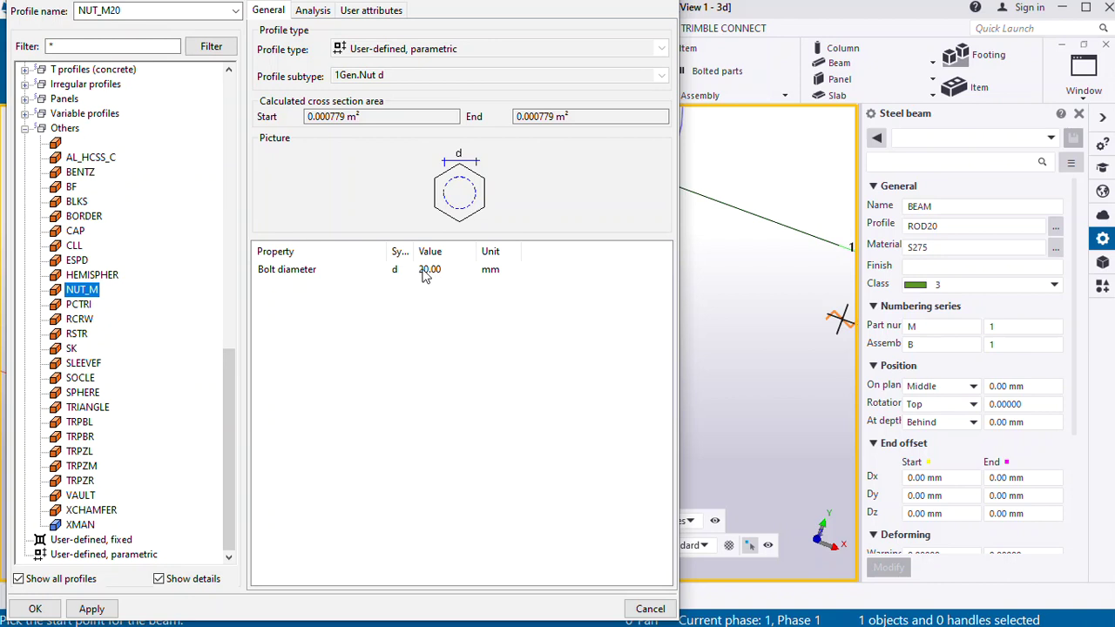
click(73, 613)
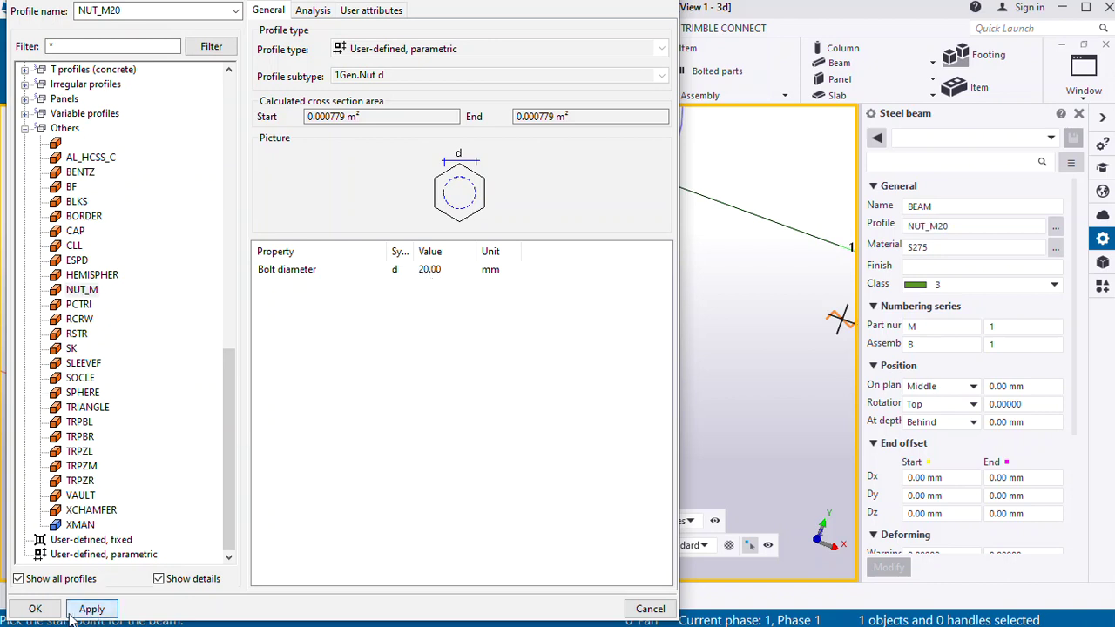
click(36, 609)
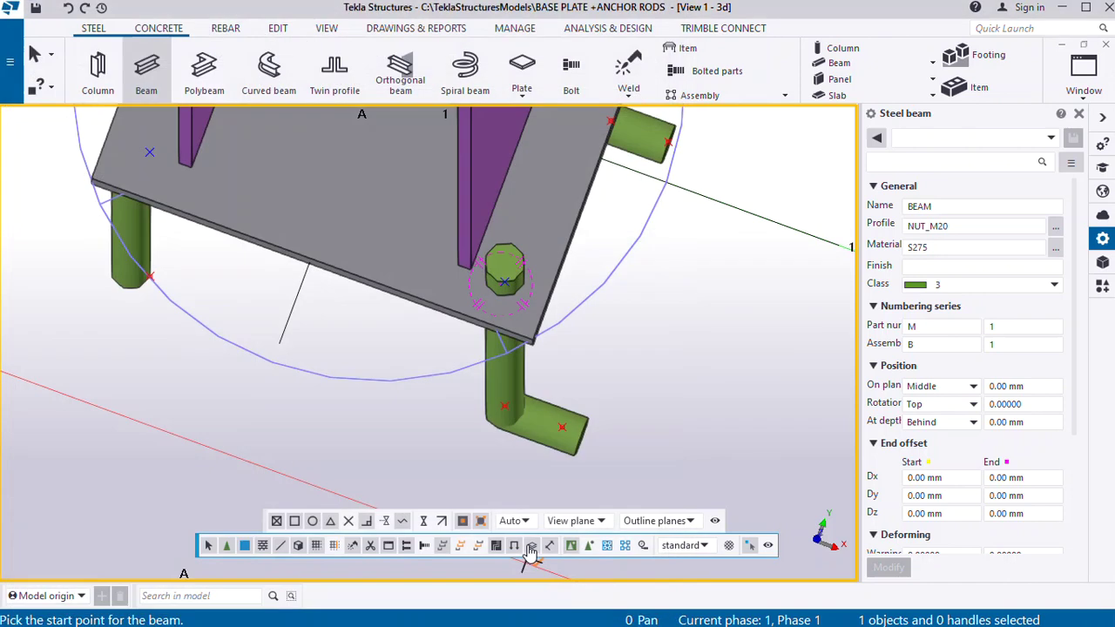
Try to create a NUT_M20 nut 15 mm long down the front X-side rod from its upper end, and end the beam command
scroll(527, 301, up, 2)
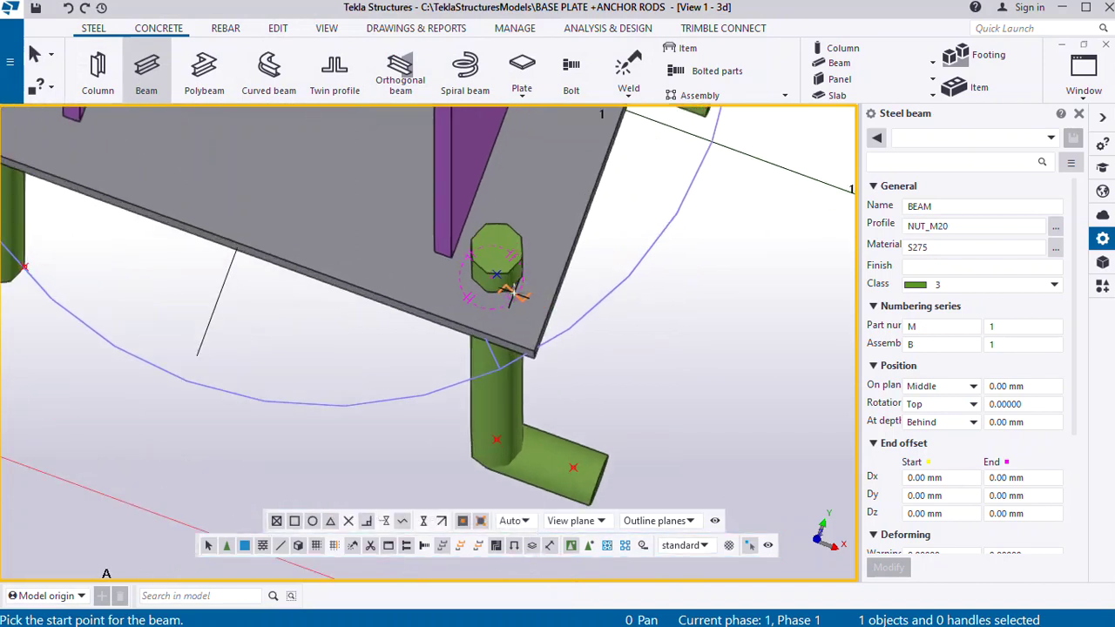
mouse_move(514, 291)
ctrl+middle_down()
mouse_move(519, 150)
mouse_move(523, 172)
mouse_move(523, 162)
ctrl+middle_up()
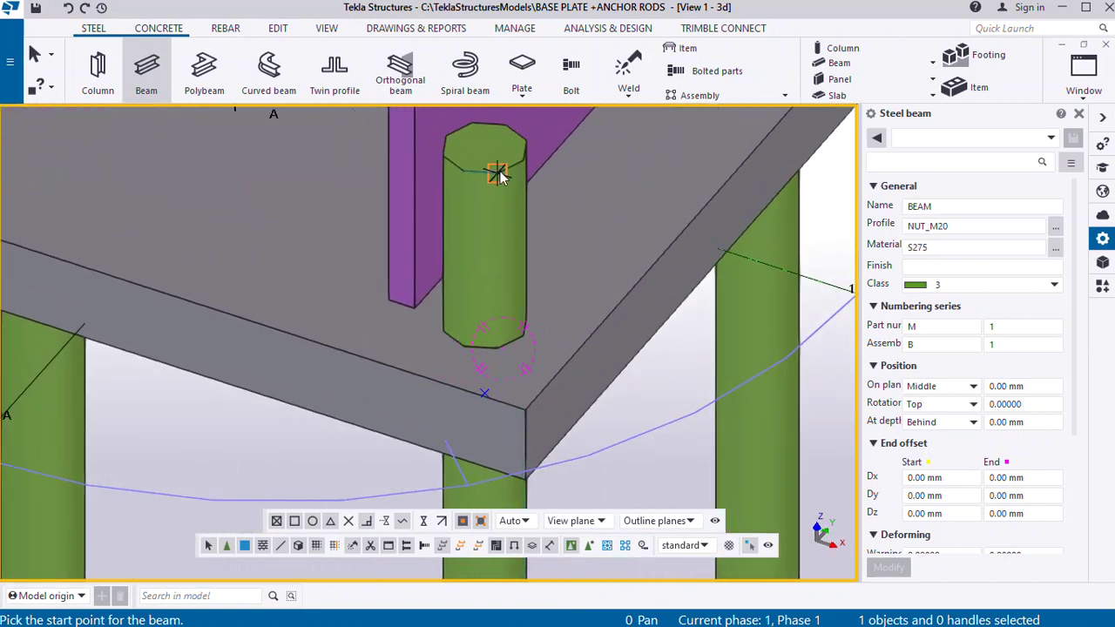
click(498, 173)
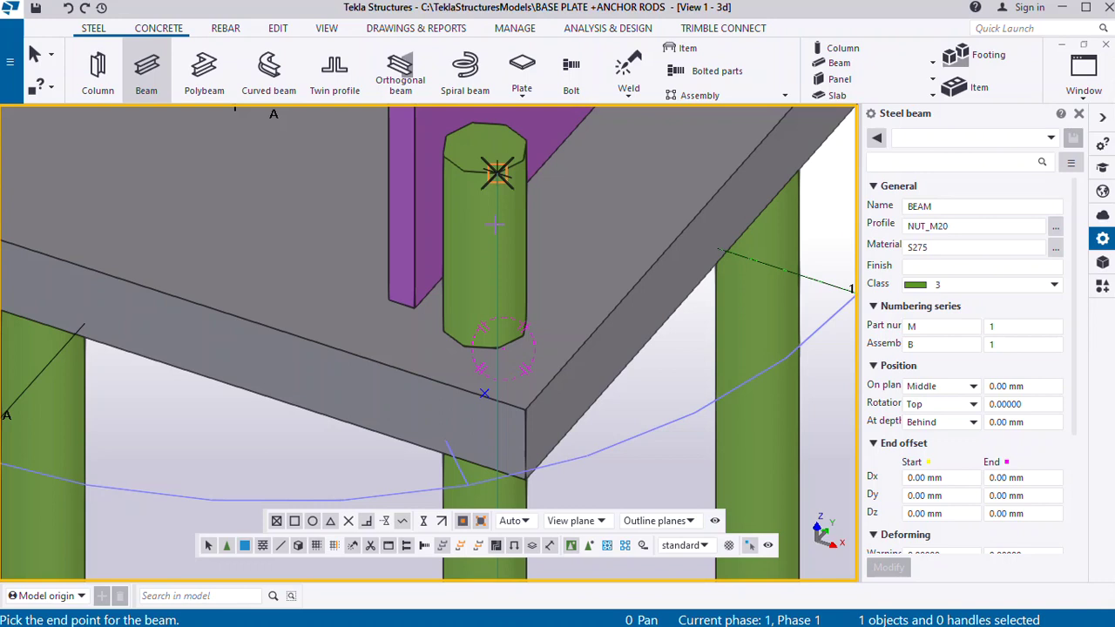
text(2)
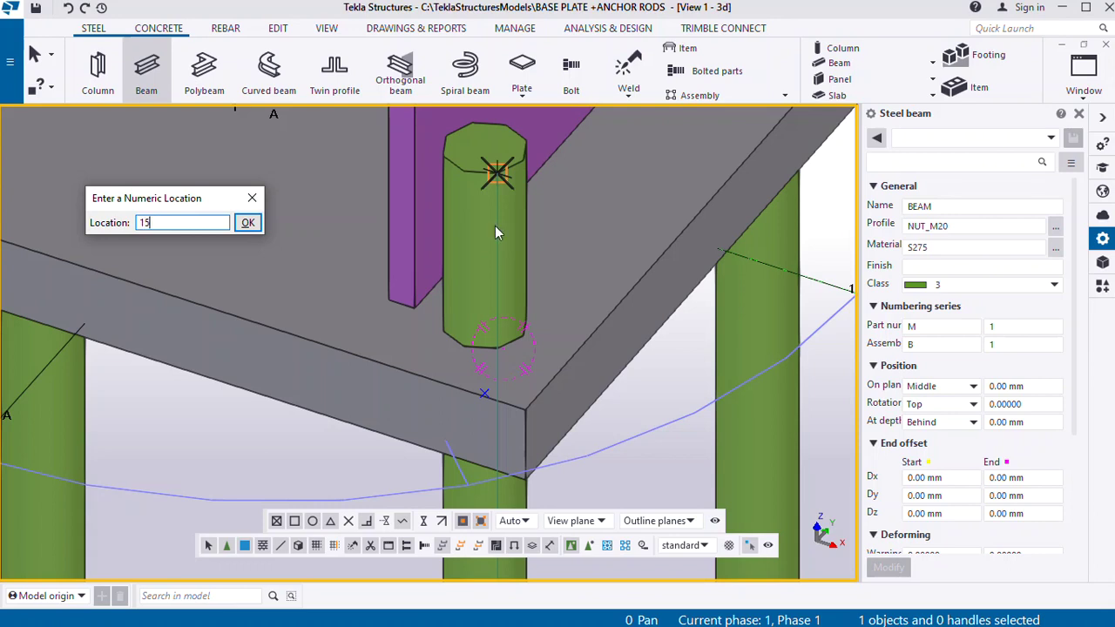
key(Return)
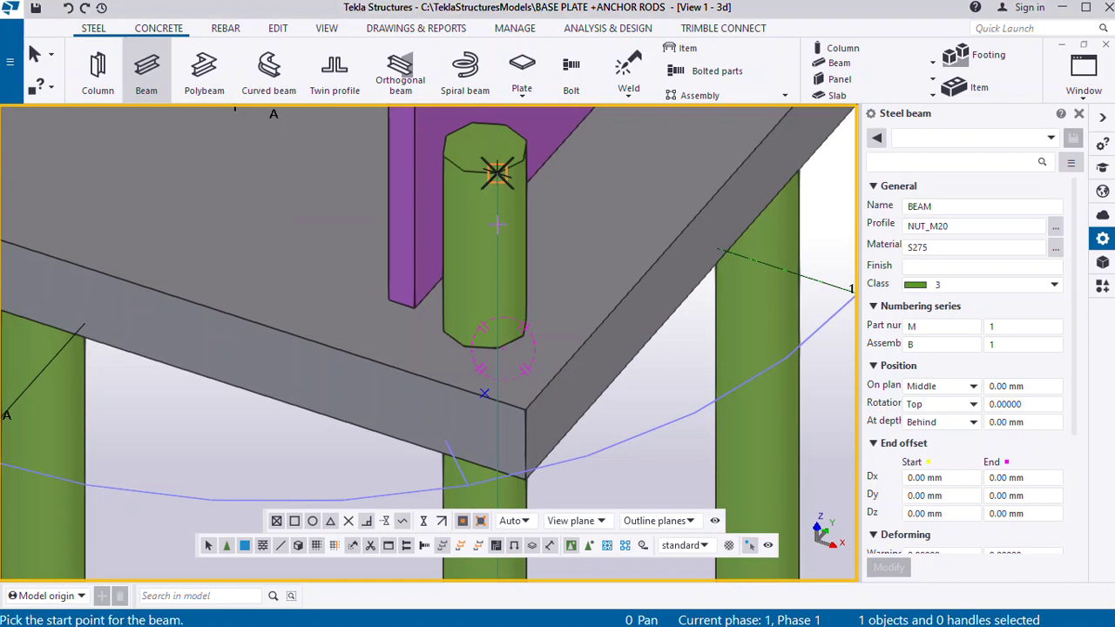
click(496, 171)
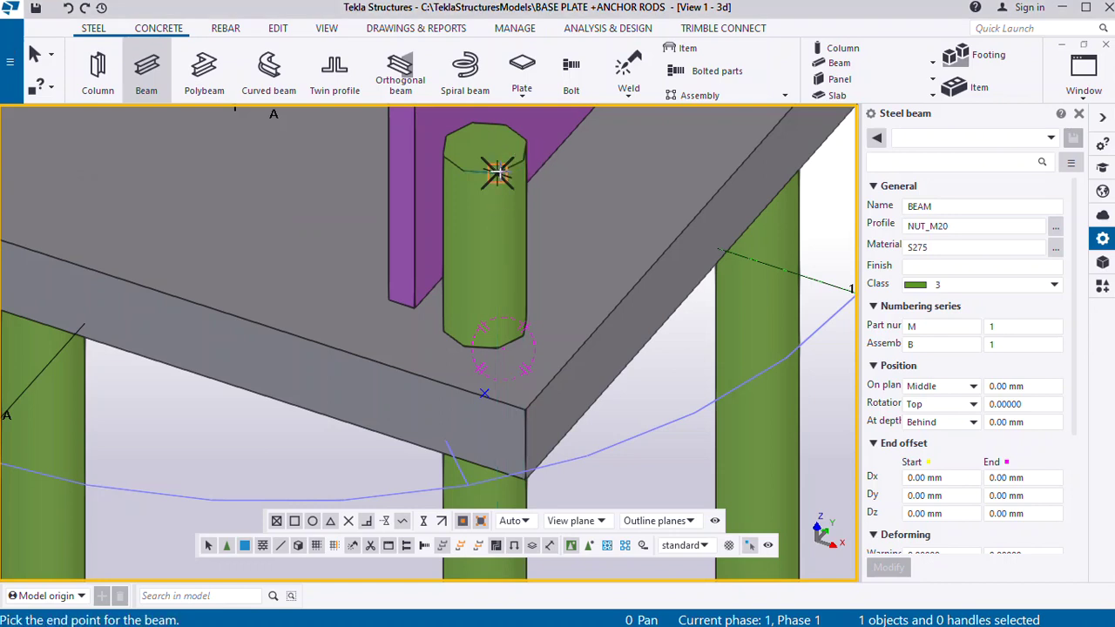
click(502, 216)
click(498, 214)
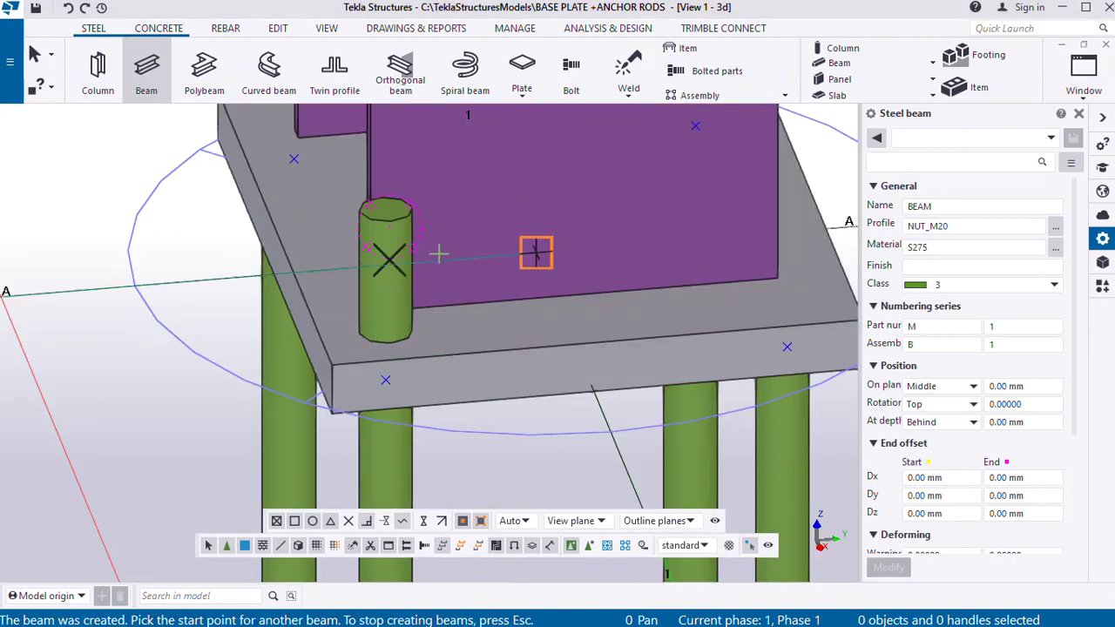
click(33, 54)
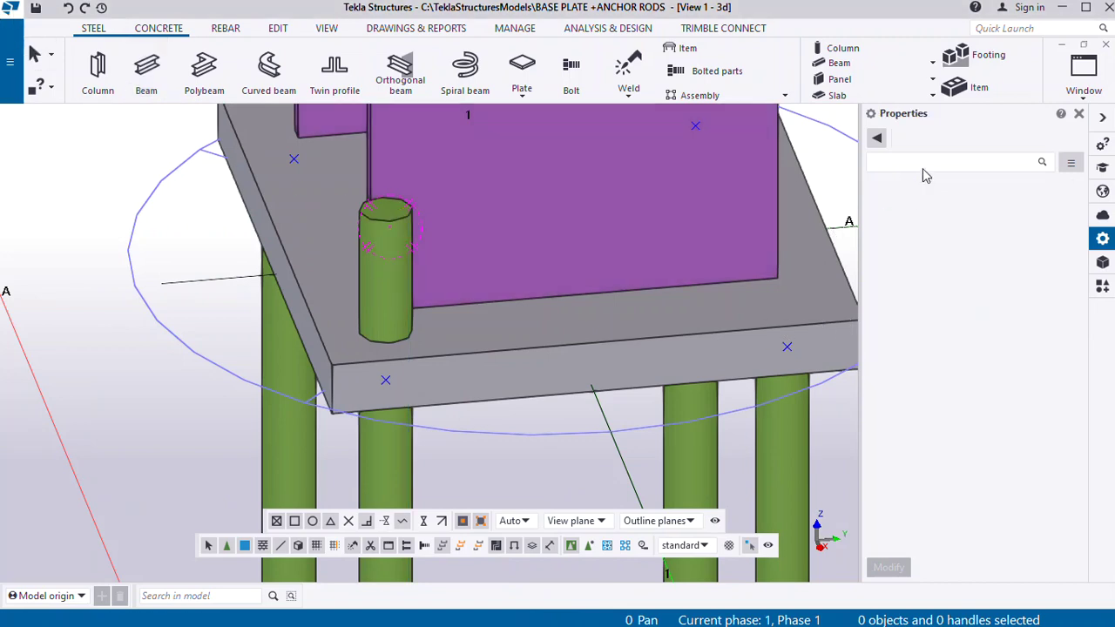
click(143, 74)
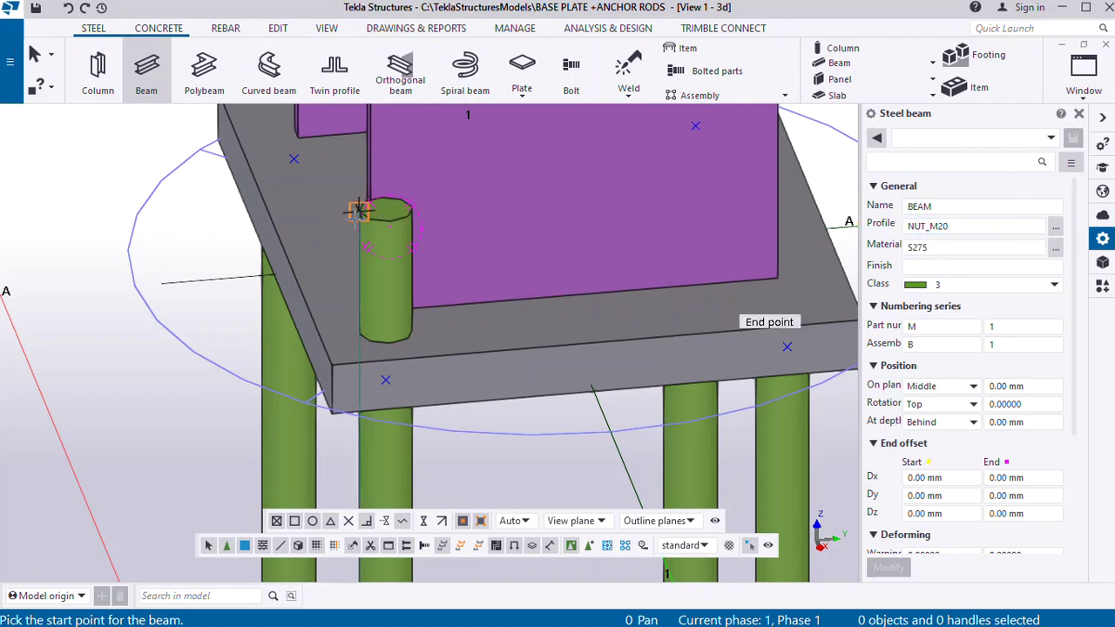
scroll(358, 210, up, 1)
scroll(393, 221, up, 2)
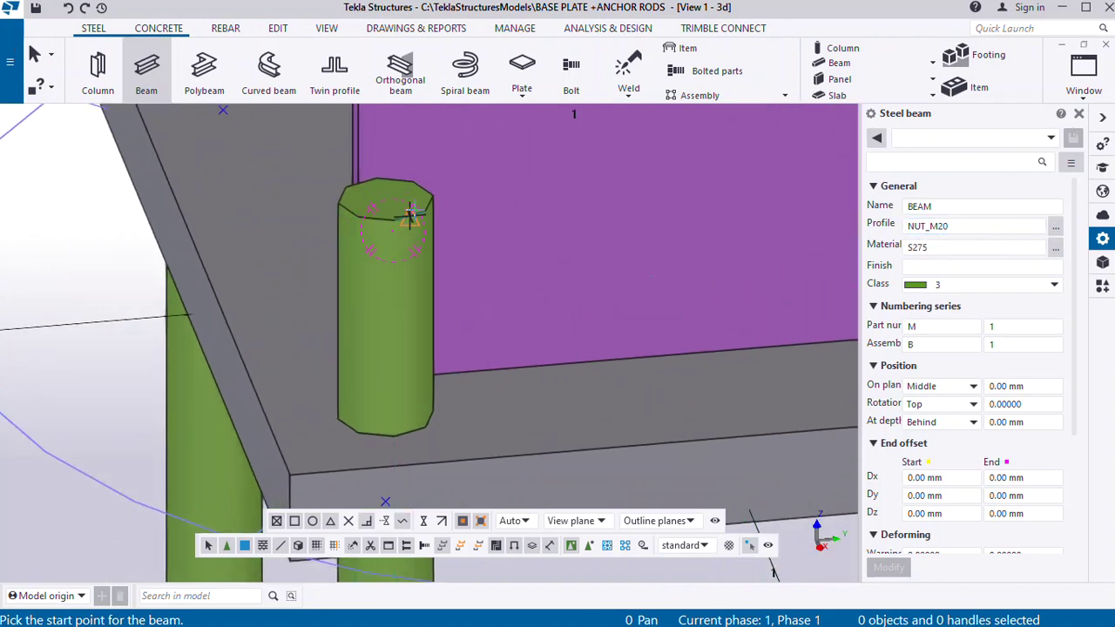
click(394, 219)
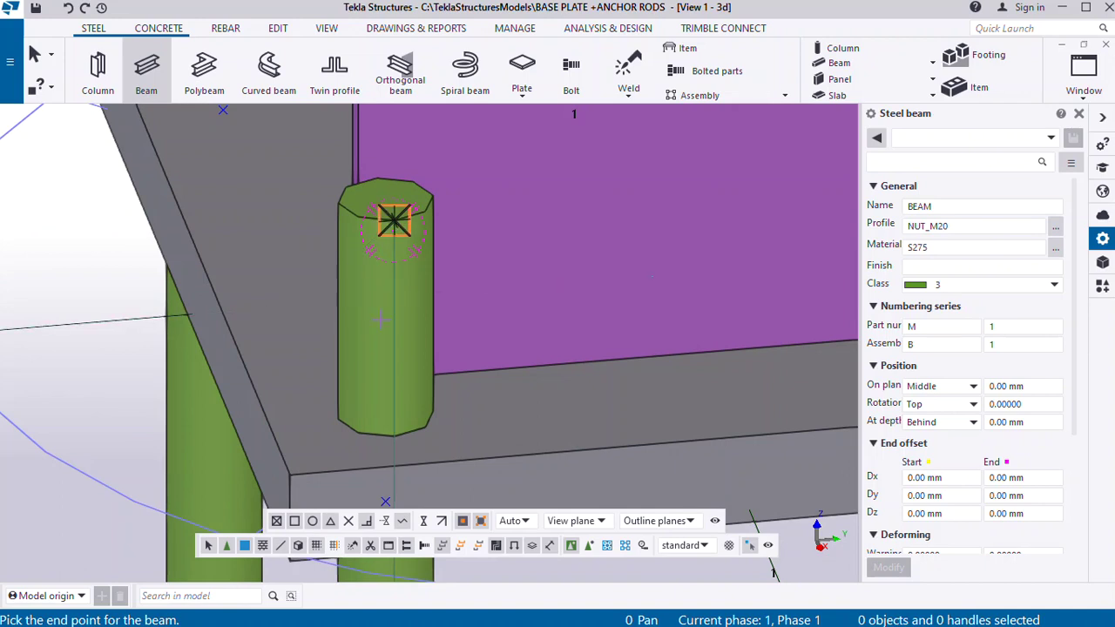
scroll(423, 319, up, 2)
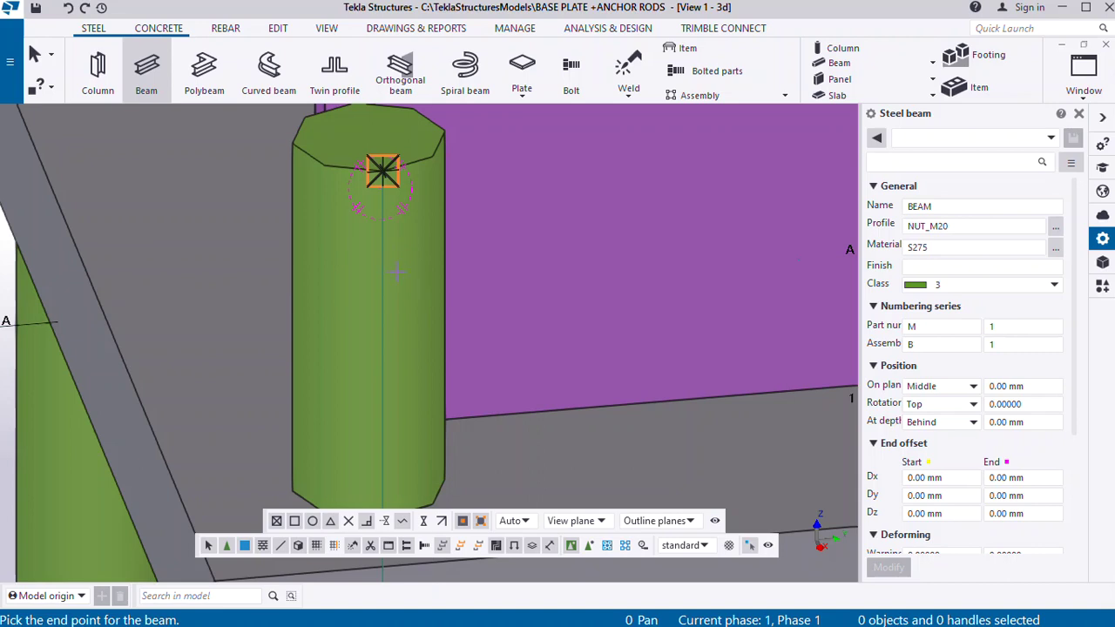
key(Escape)
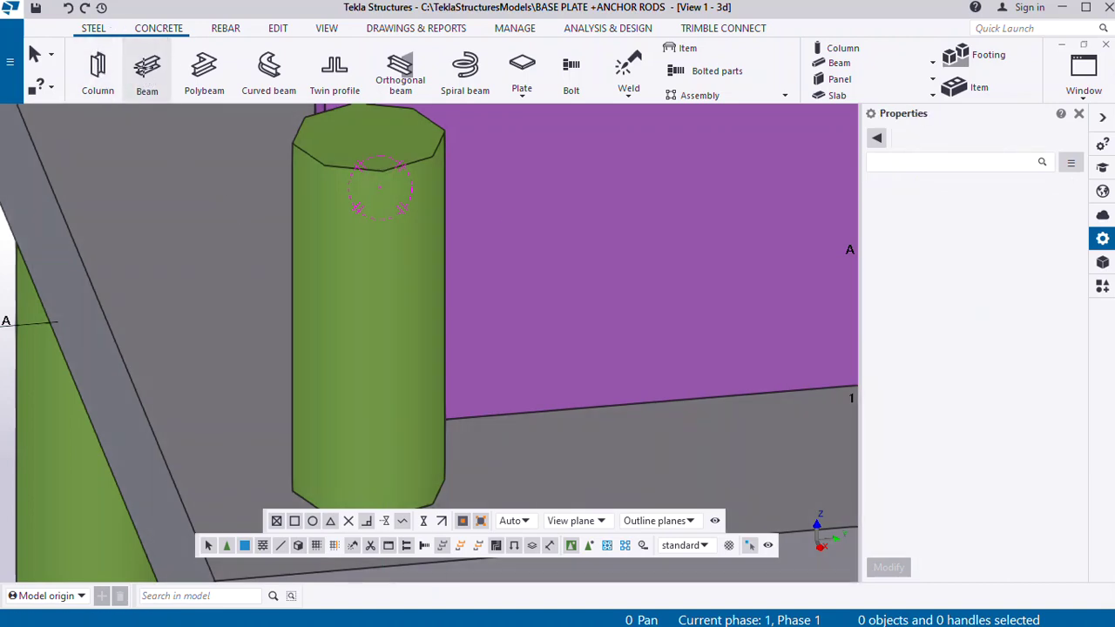
click(146, 91)
scroll(393, 160, up, 2)
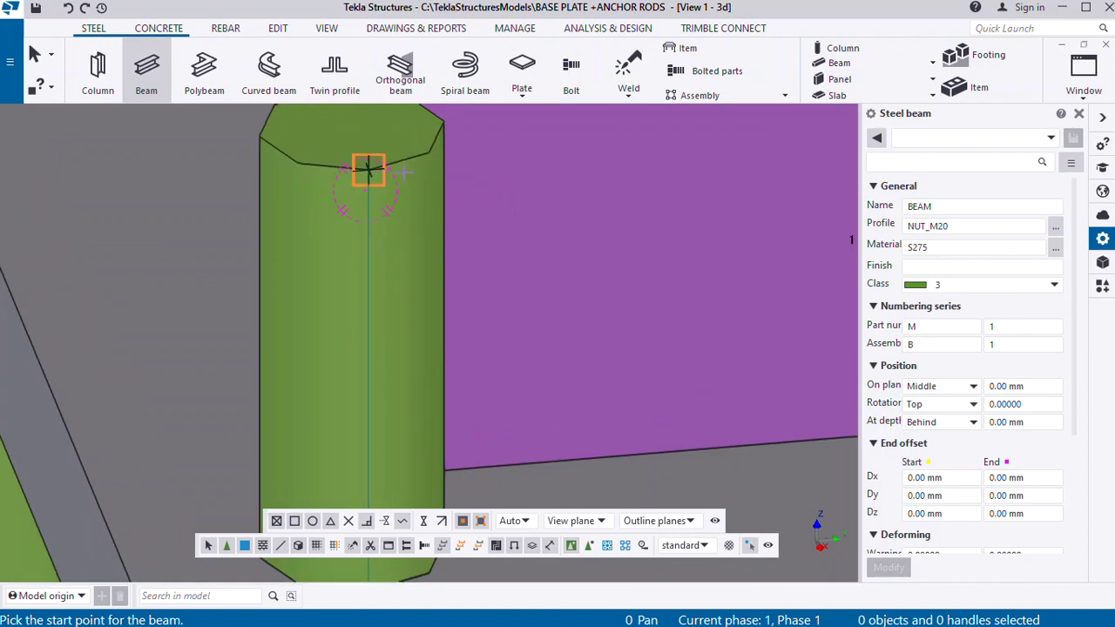
click(368, 167)
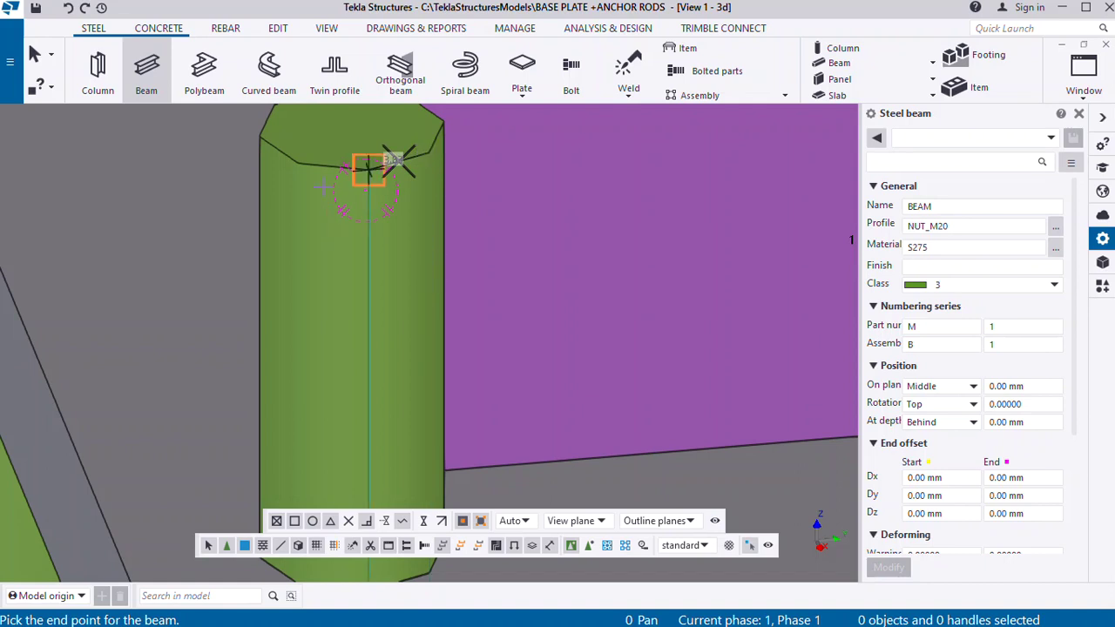
click(35, 54)
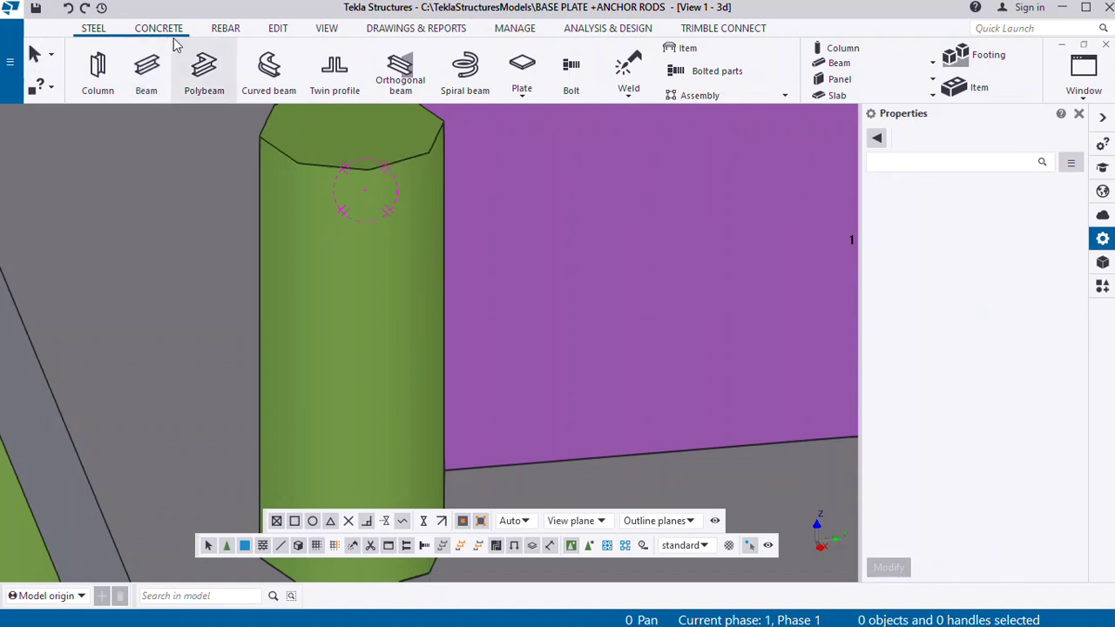
click(143, 69)
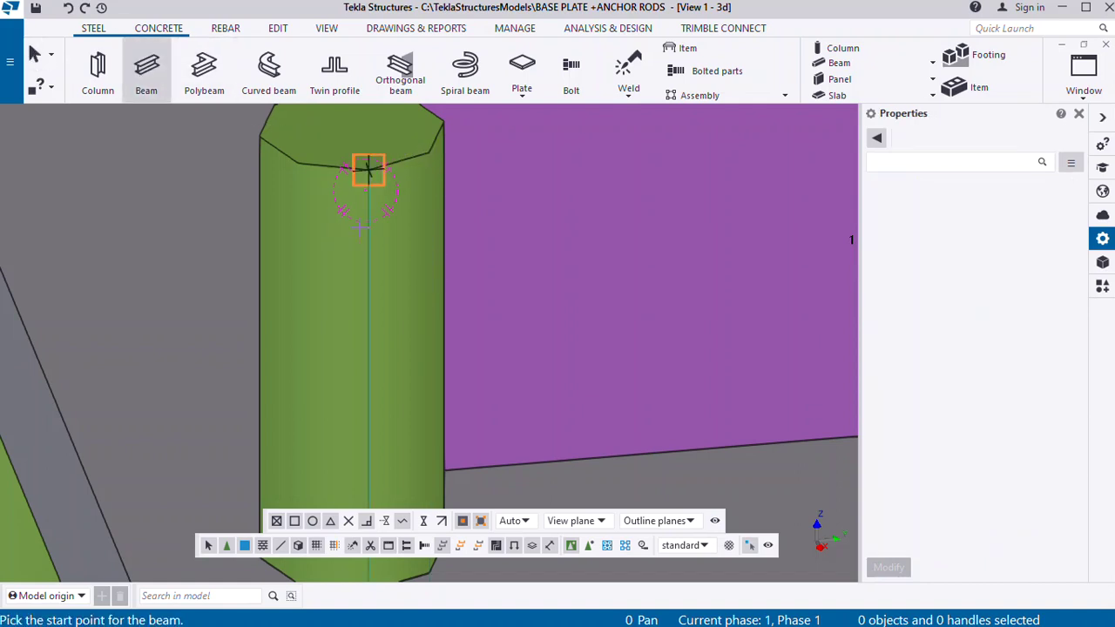
click(298, 164)
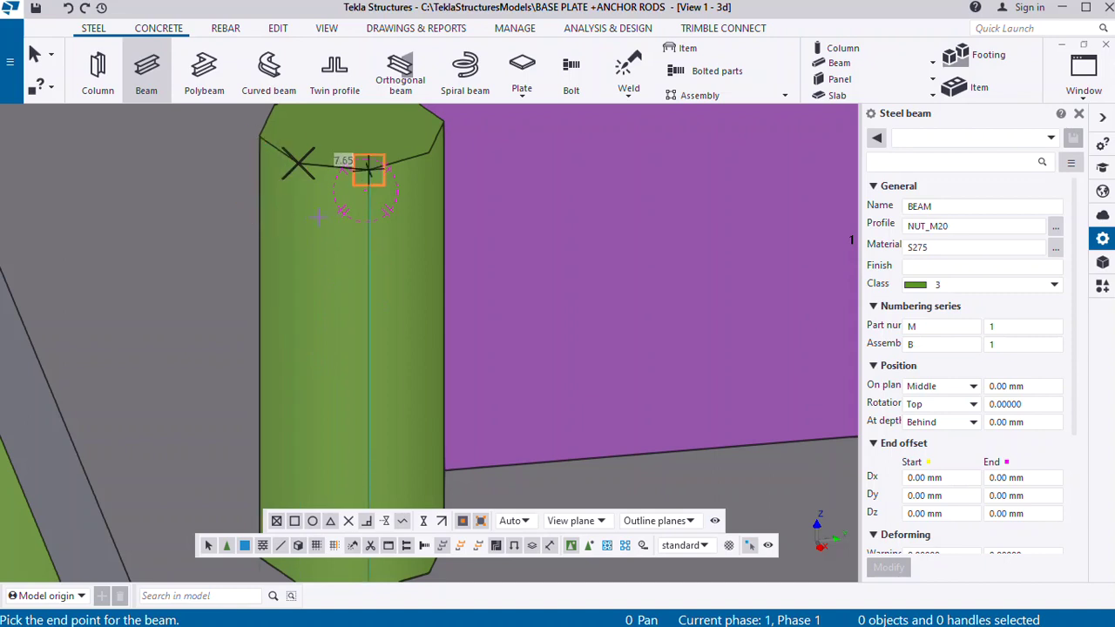
click(34, 54)
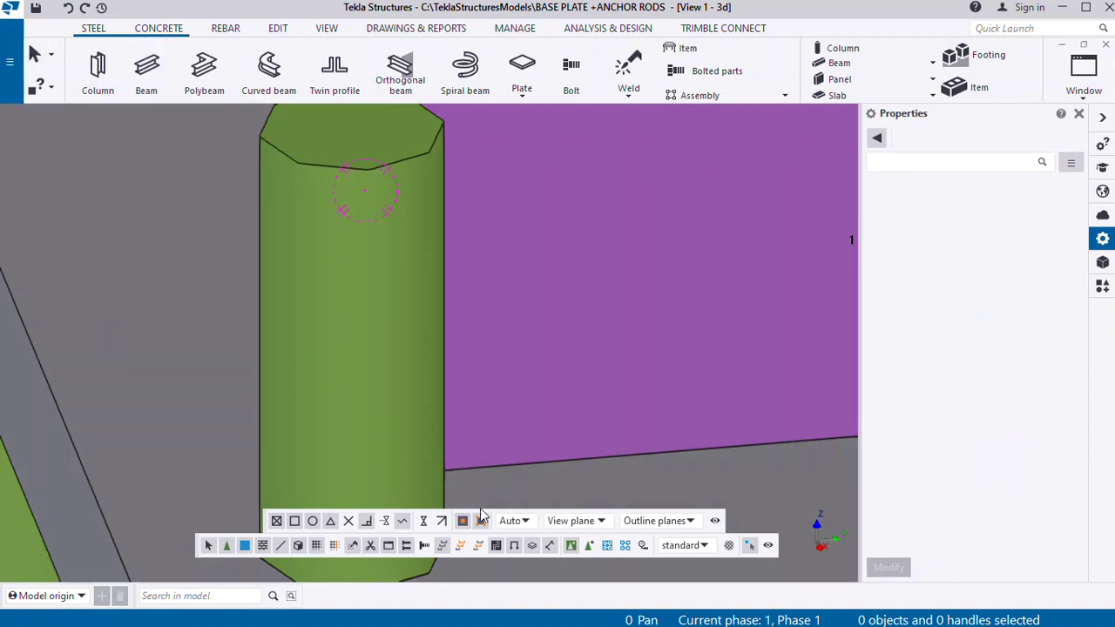
Try to create a NUT_M20 nut 15 mm long on the front anchor rod, from its upper rim toward the base plate's top edge
key(Home)
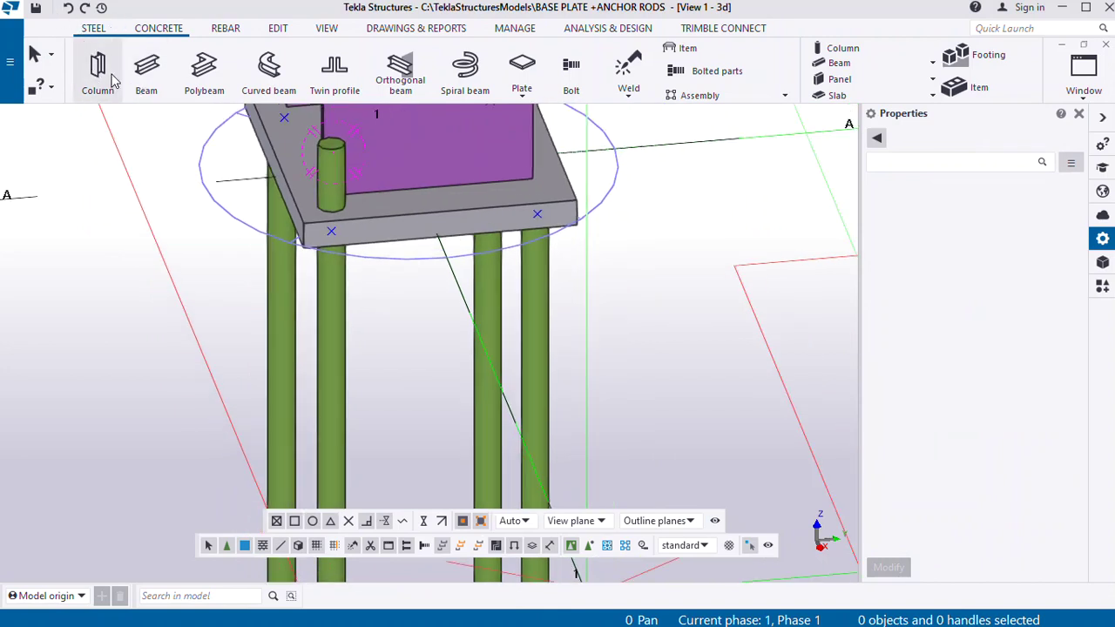
click(141, 73)
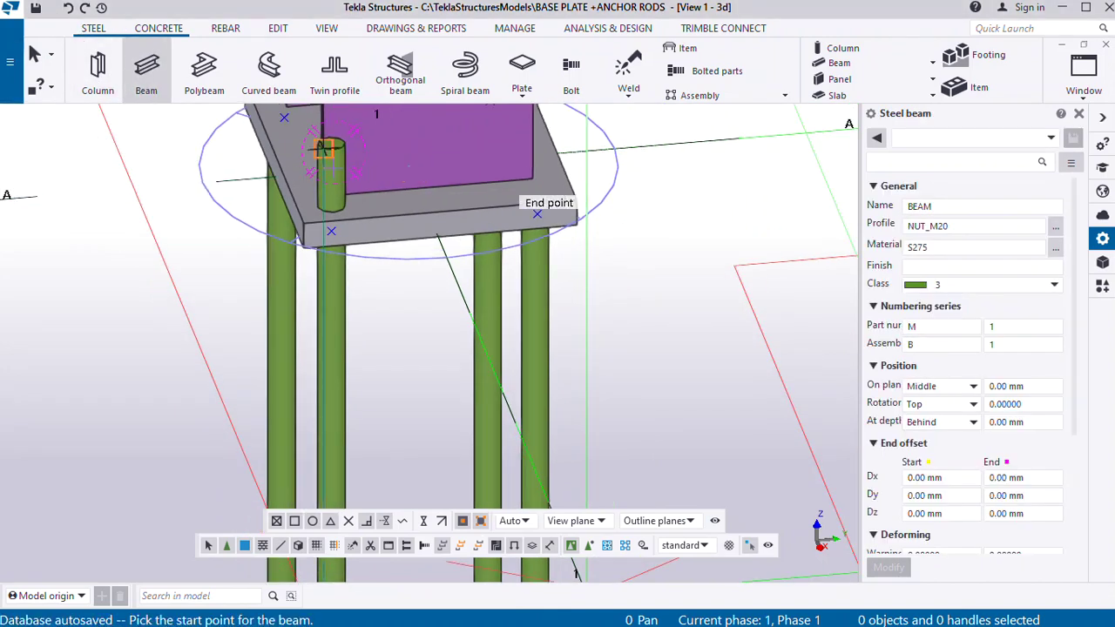
scroll(327, 140, up, 4)
scroll(335, 131, up, 1)
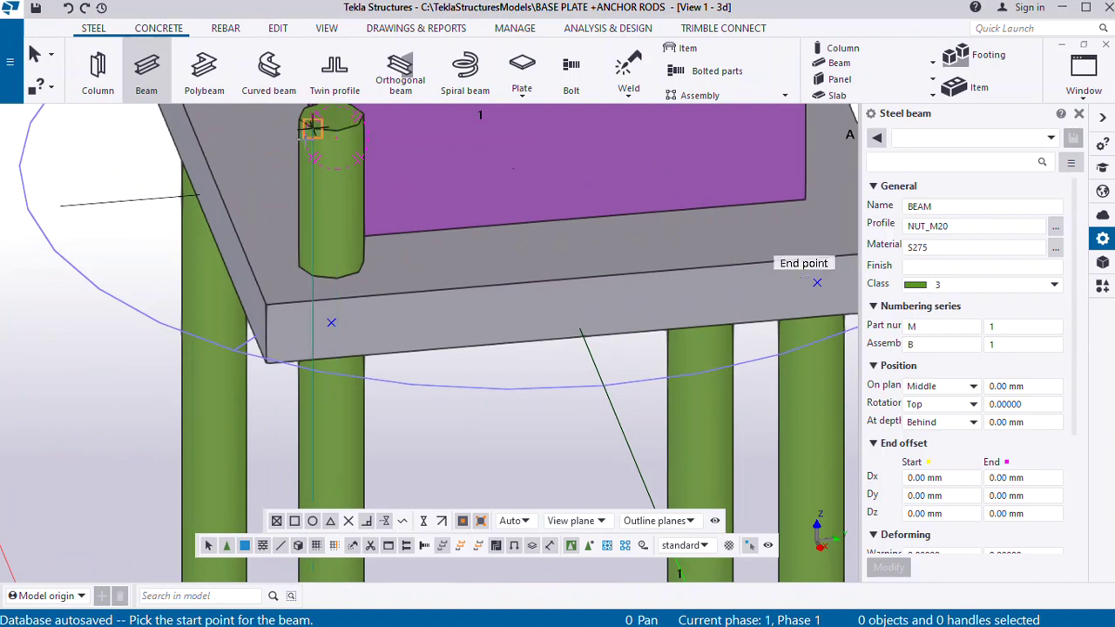
click(337, 129)
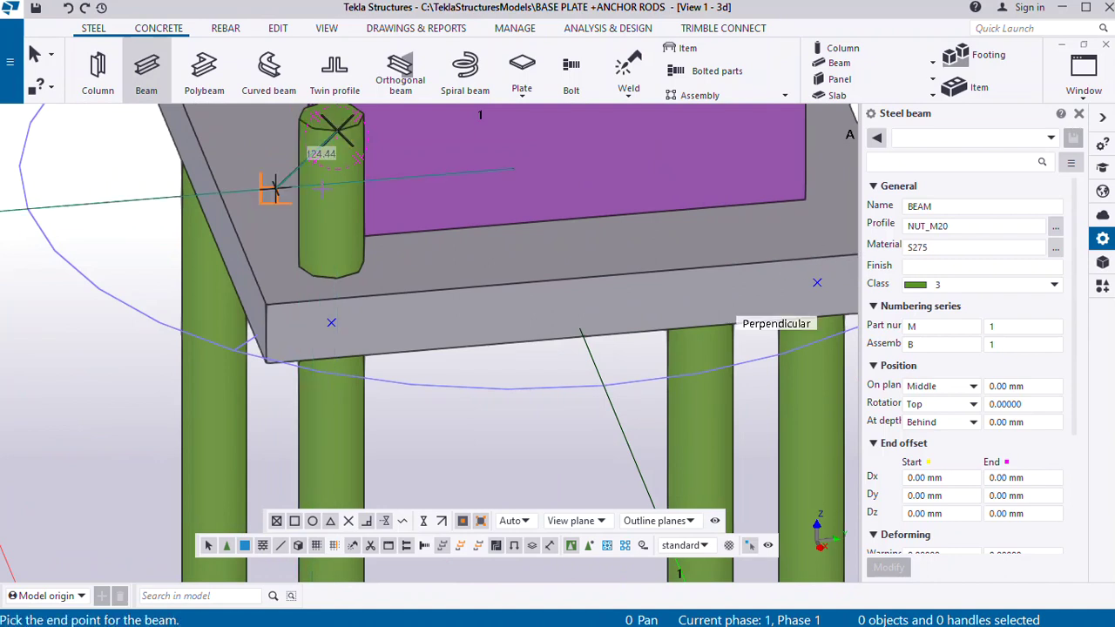
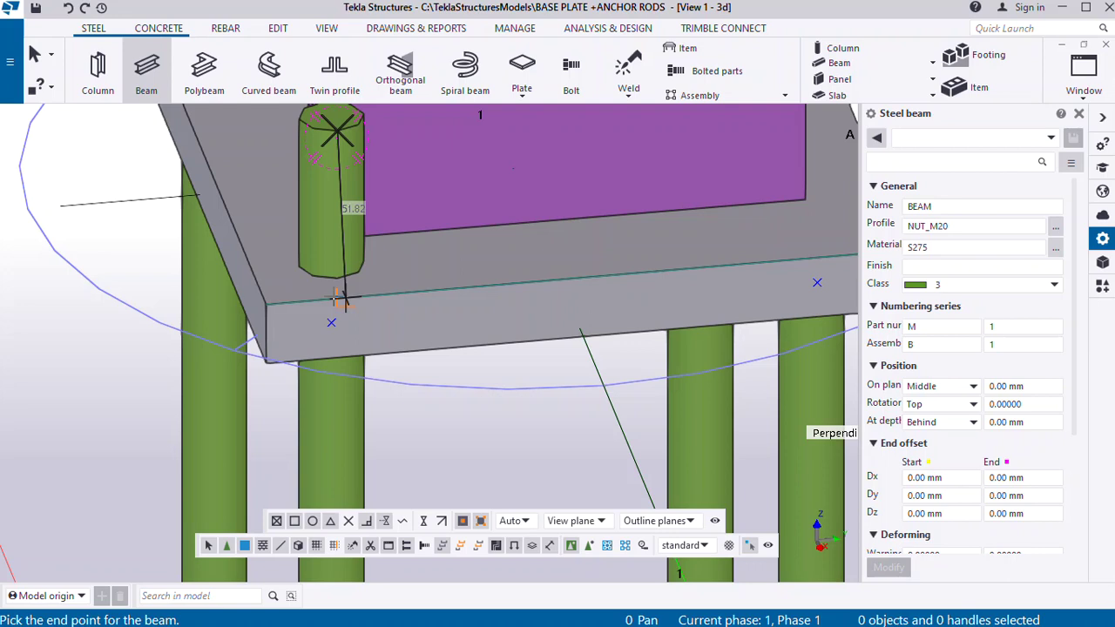
text(1)
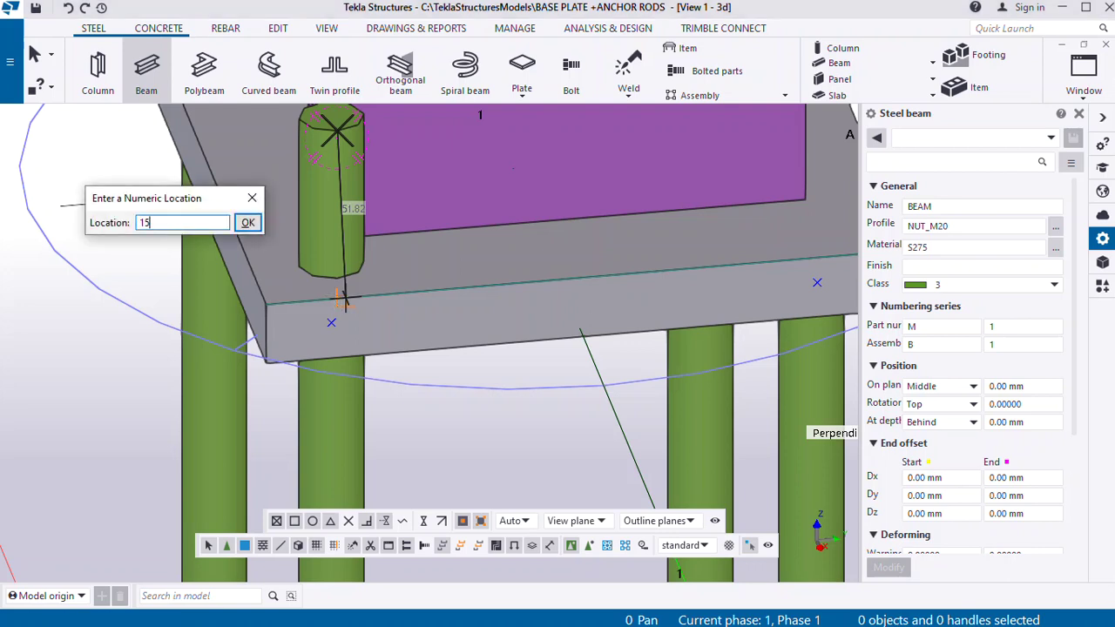
text(5)
key(Return)
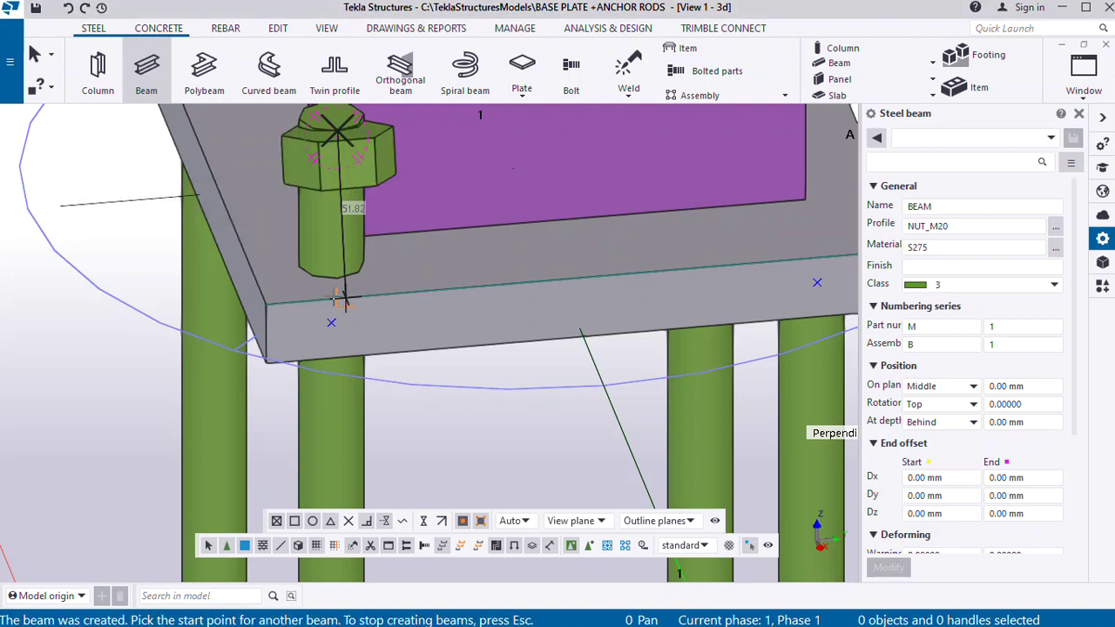
click(35, 58)
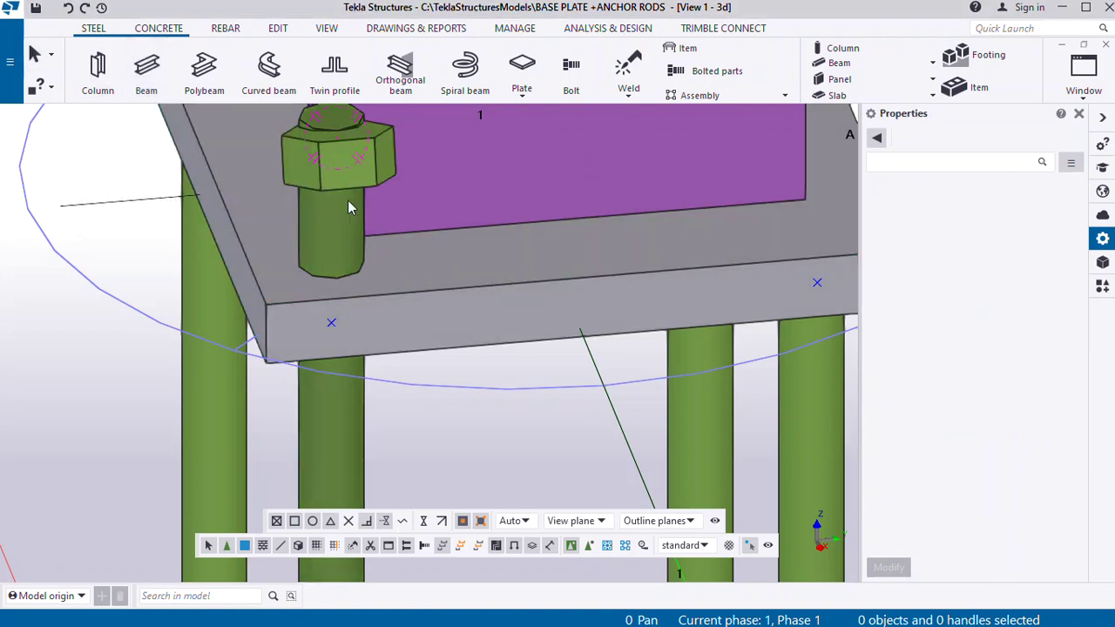
ctrl+middle_drag(348, 199, 470, 174)
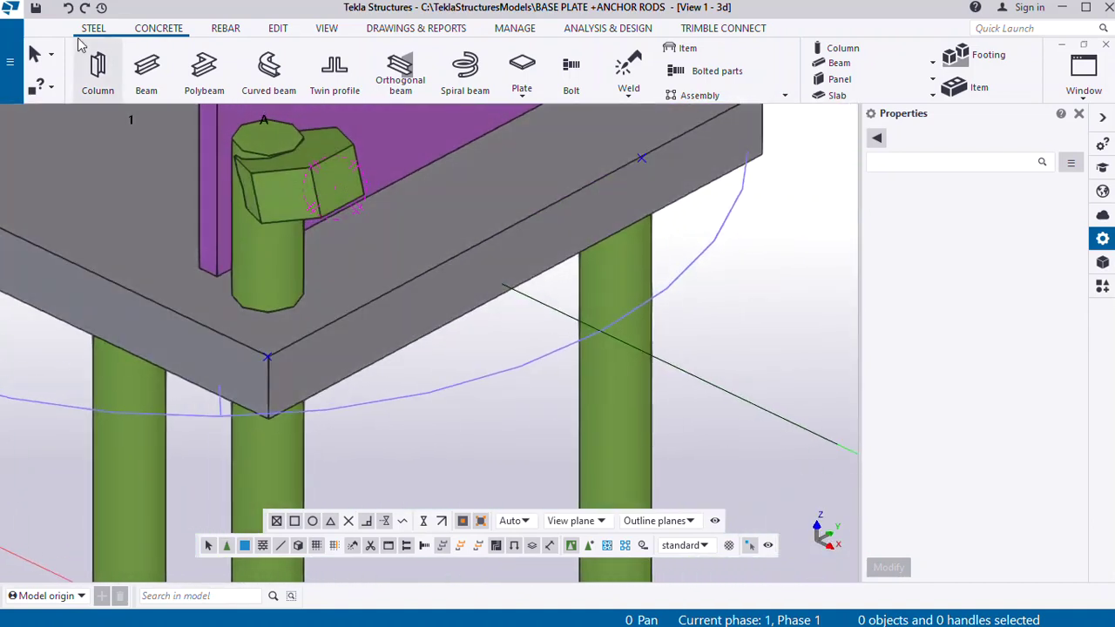
Create a NUT_M20 nut 15 mm long straight down the corner anchor rod from its upper rim, and end the beam command
click(166, 84)
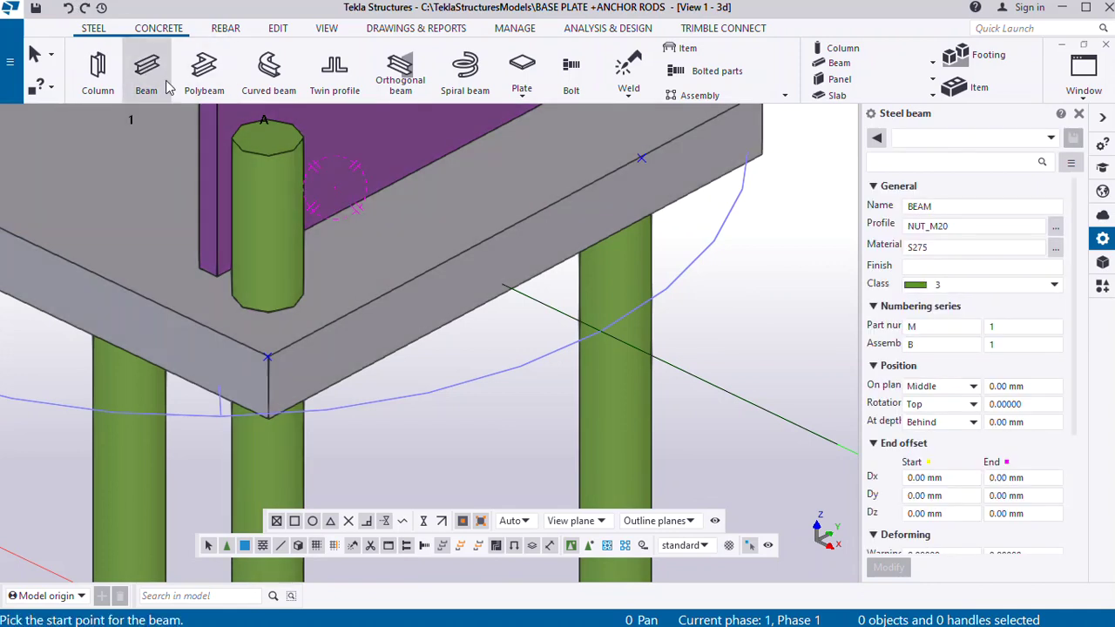
click(268, 155)
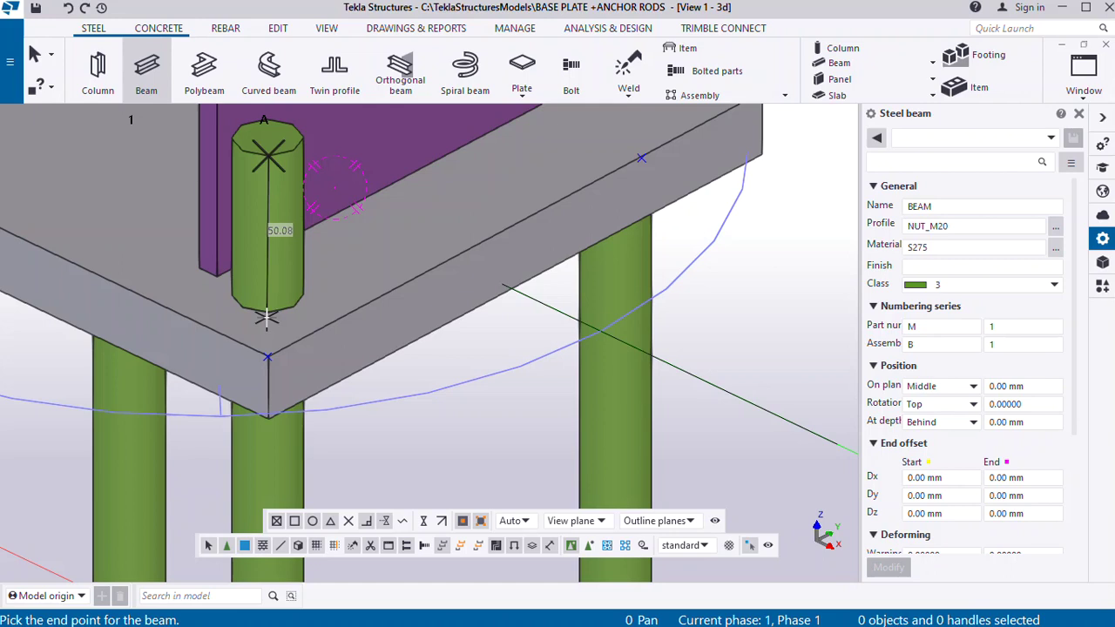
text(1)
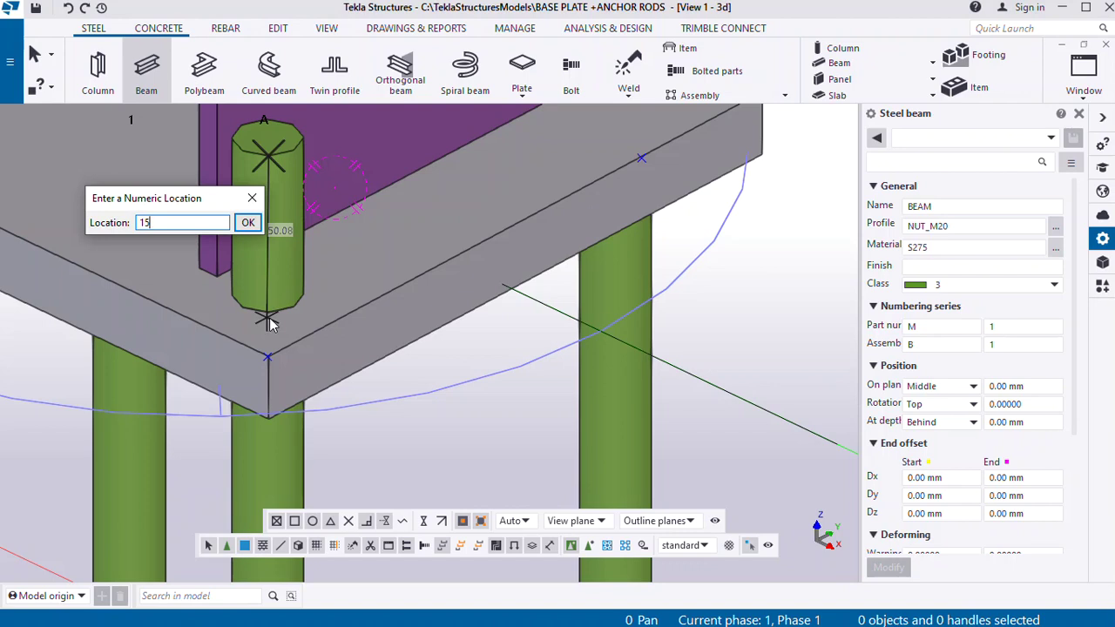
text(5)
key(Return)
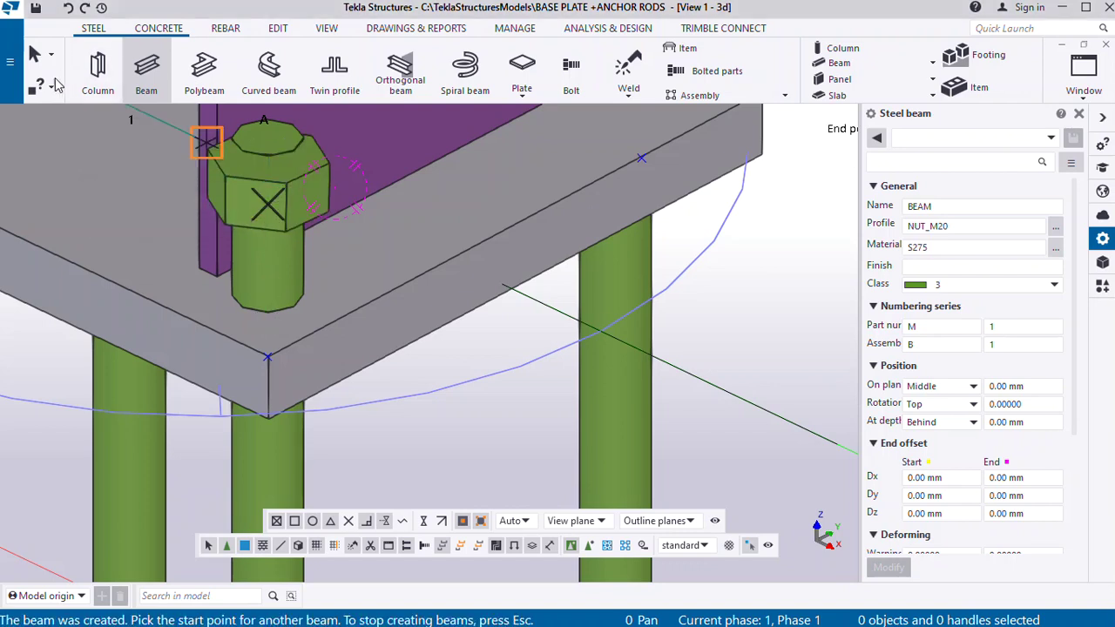
click(35, 54)
scroll(289, 202, up, 3)
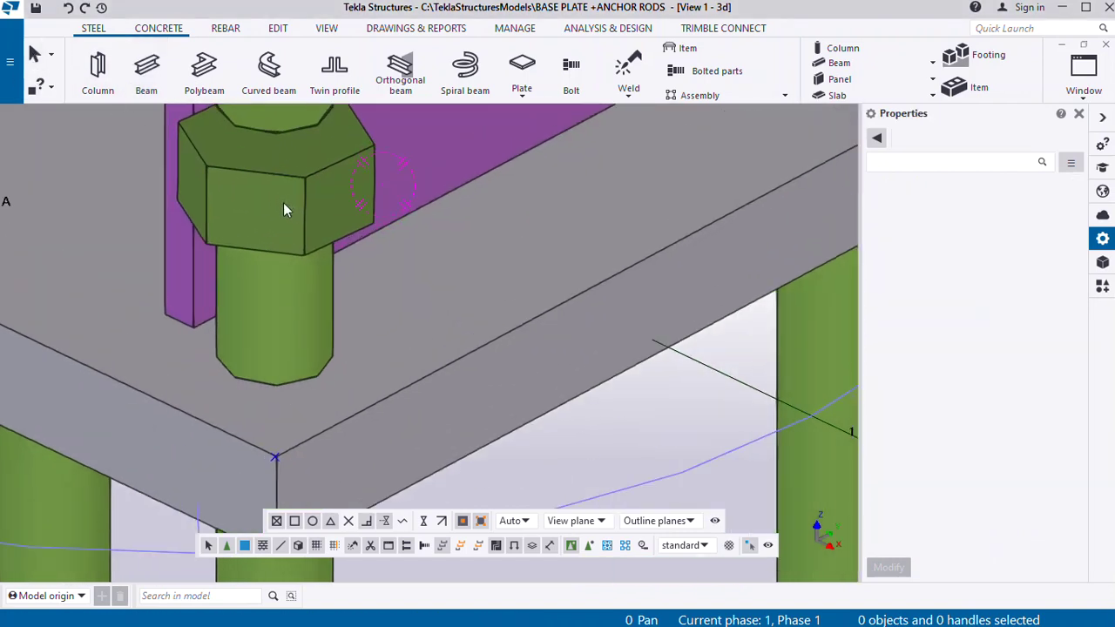
scroll(283, 202, down, 3)
scroll(299, 221, up, 2)
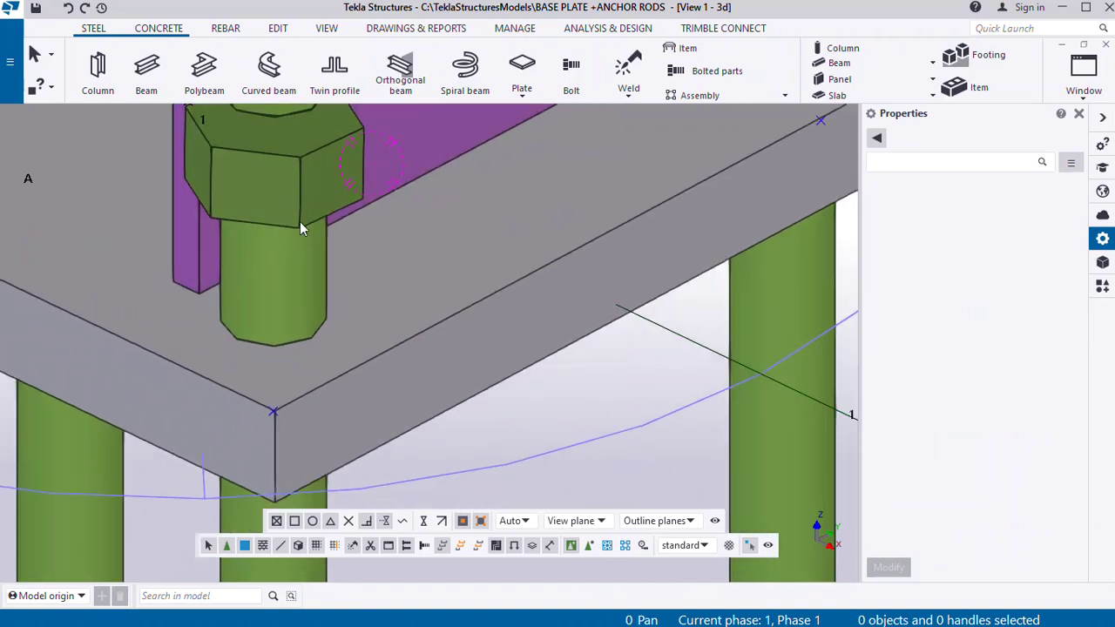
scroll(299, 222, down, 2)
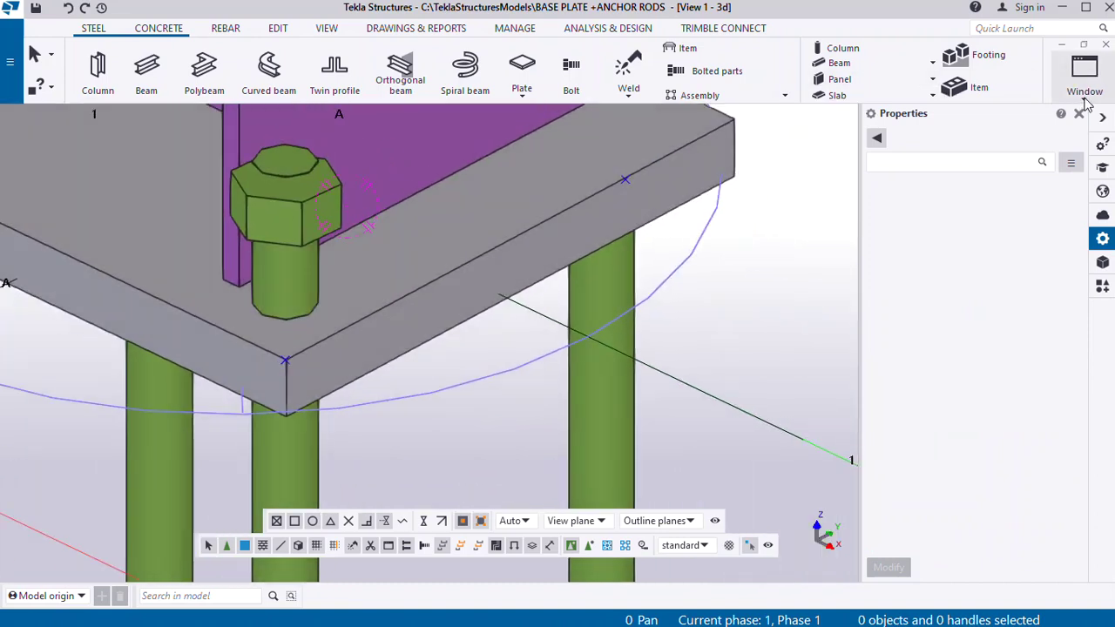
Switch to View 4 - Plan +0 and move the M20 nut from its reference point to the corner anchor rod's centre
click(1086, 103)
click(1025, 287)
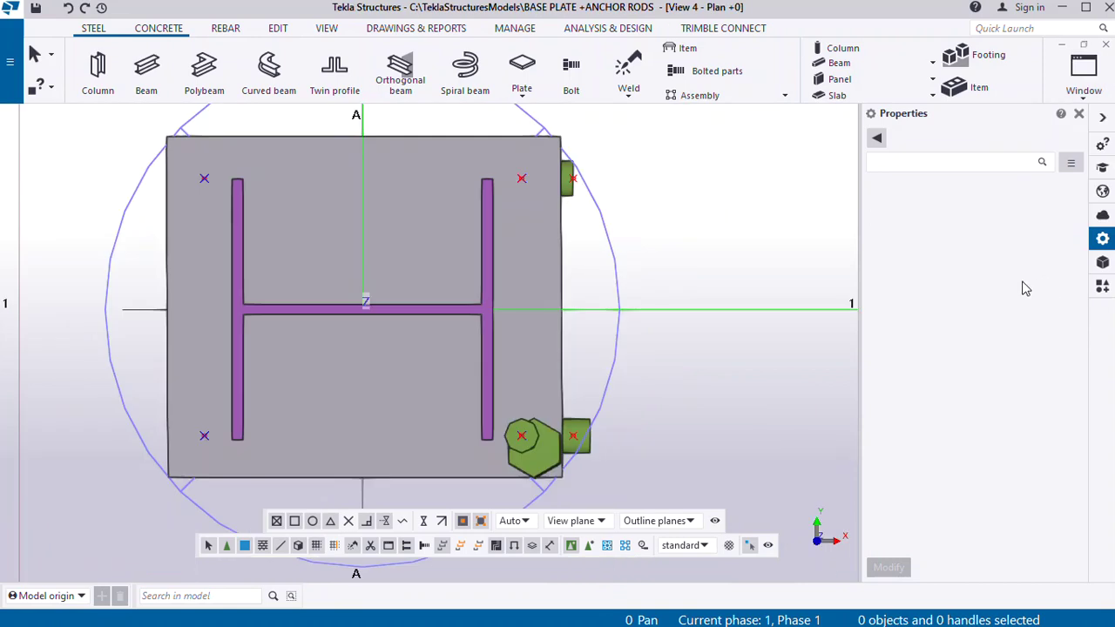
scroll(544, 422, up, 5)
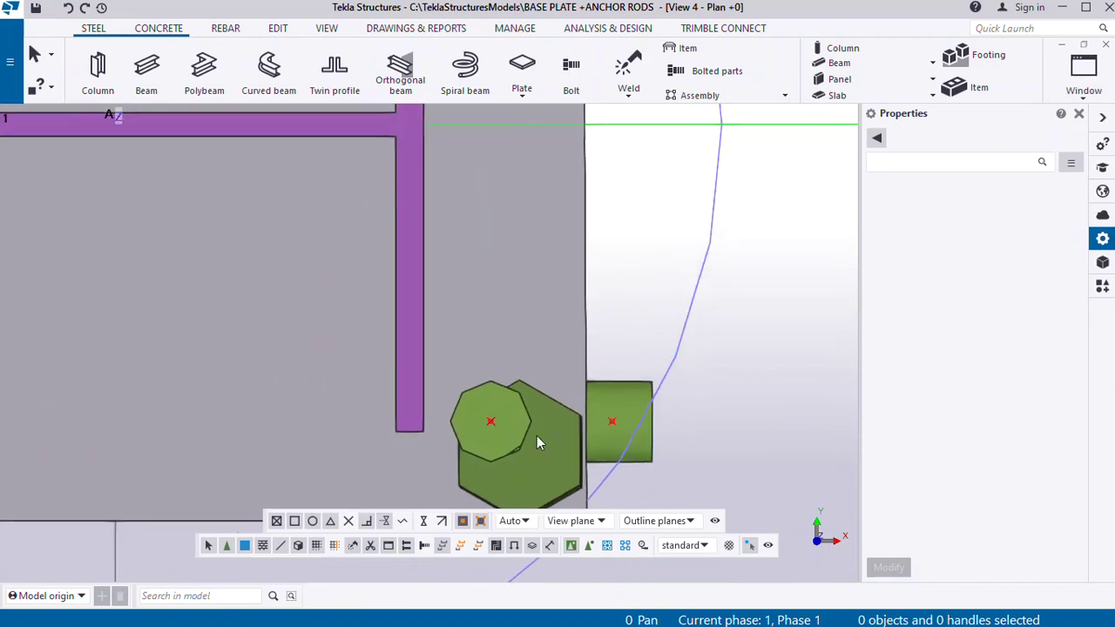
scroll(536, 436, down, 2)
scroll(519, 398, up, 3)
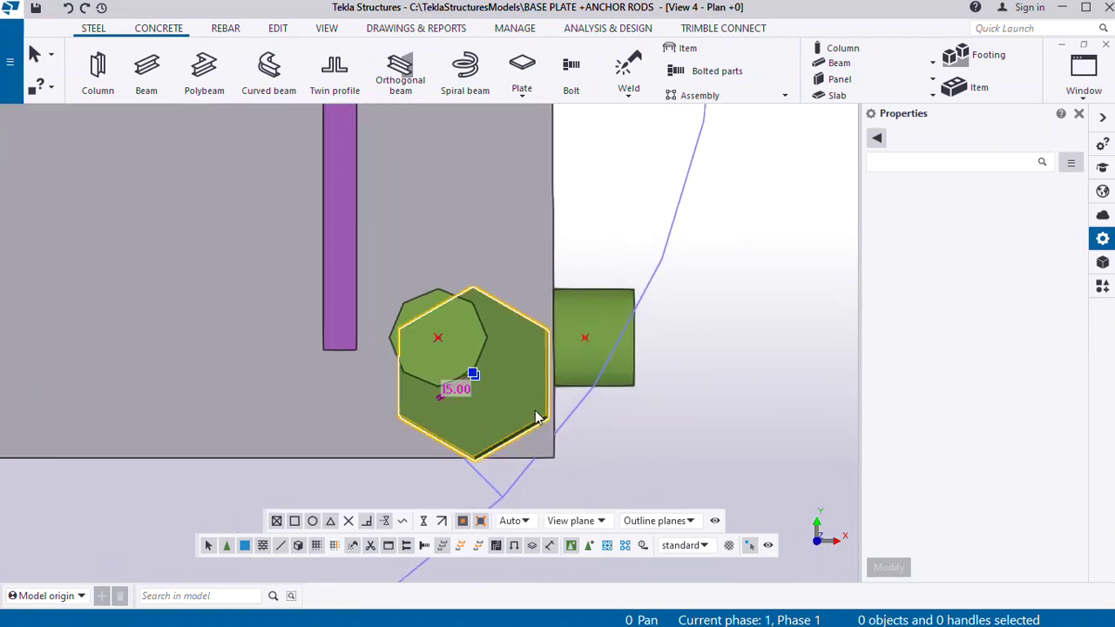
click(536, 418)
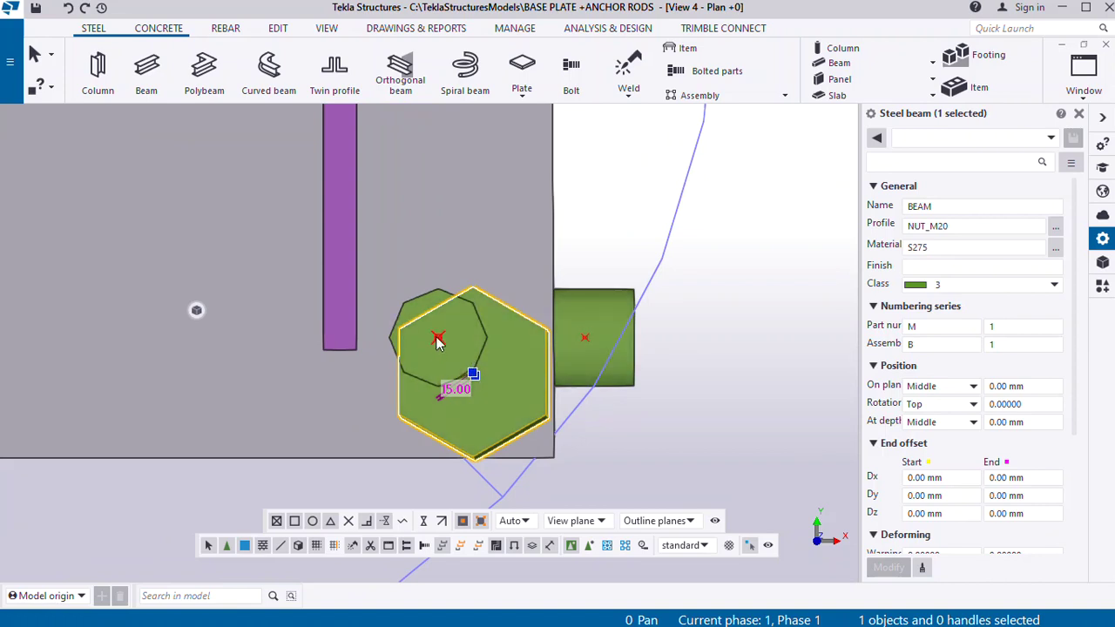
right_click(501, 373)
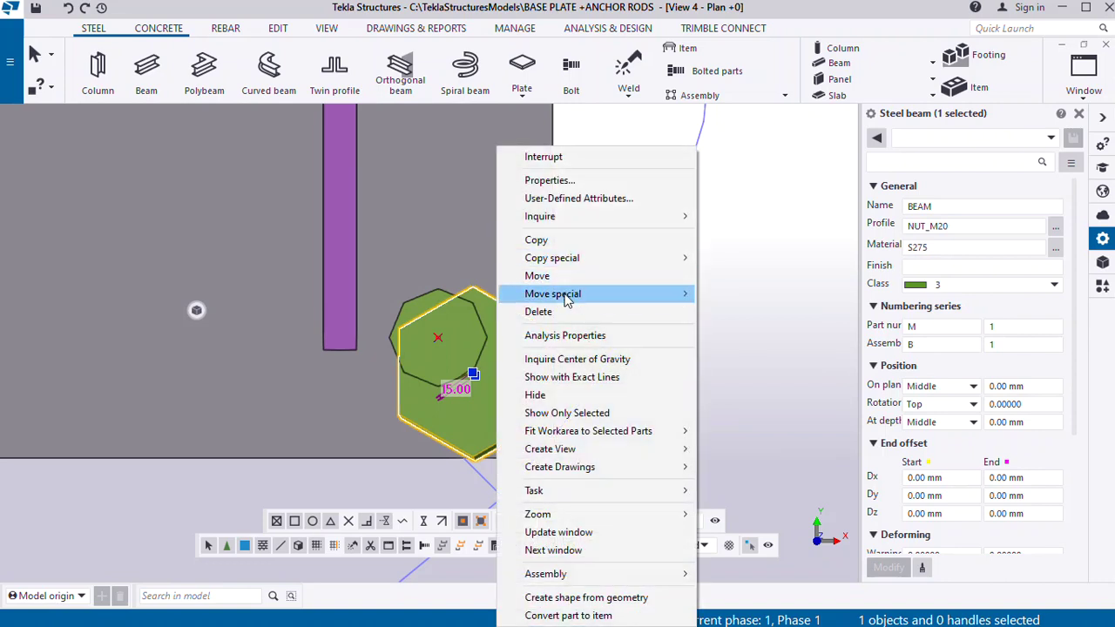
click(565, 276)
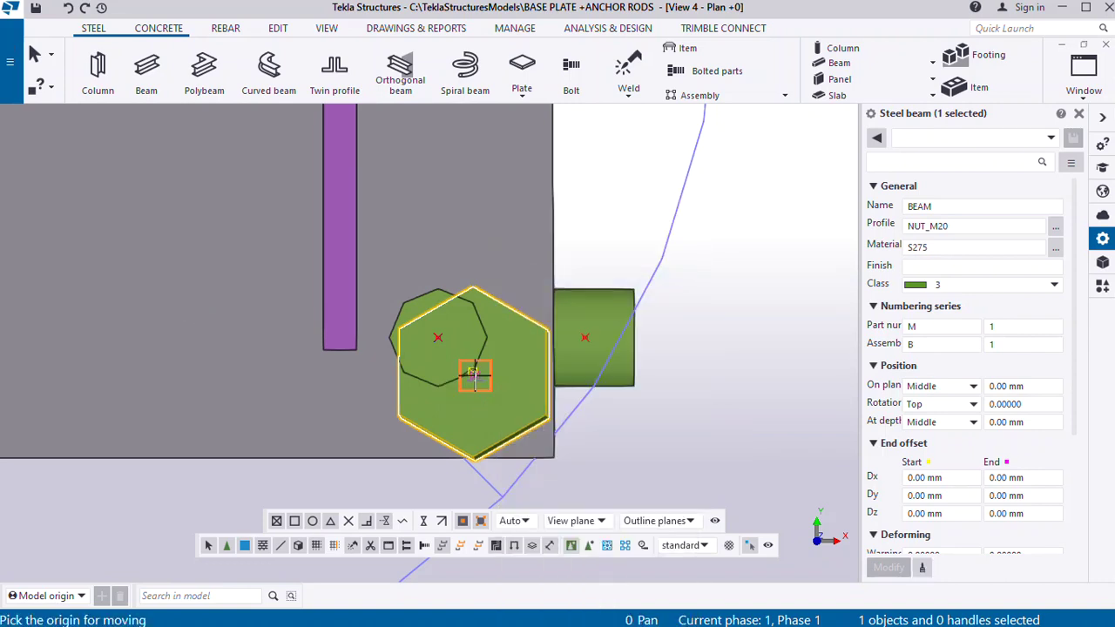
click(474, 374)
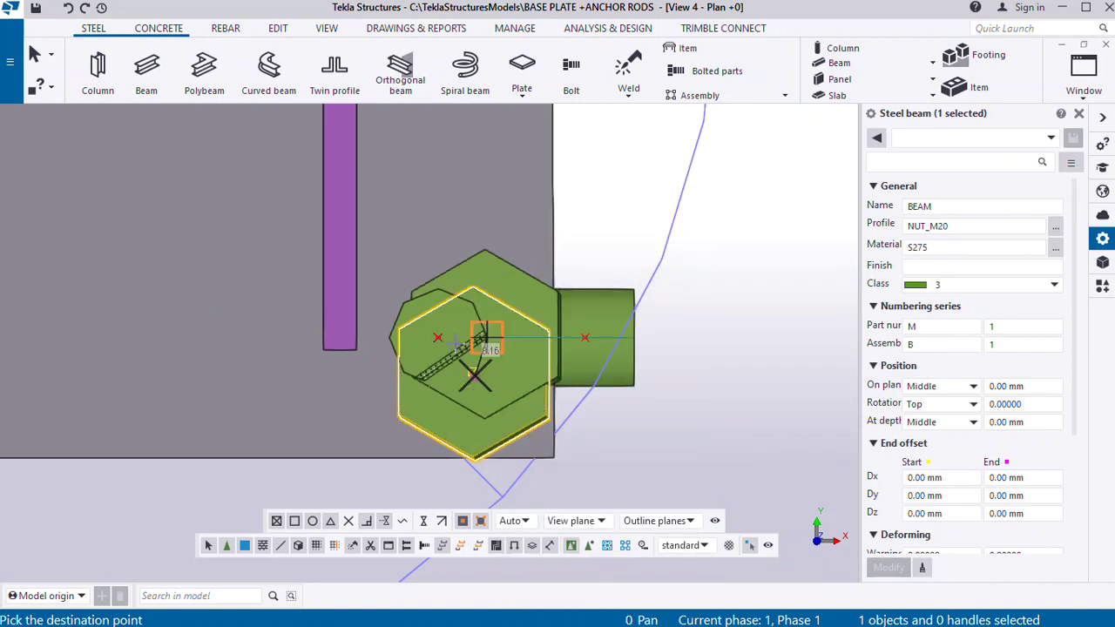
click(437, 341)
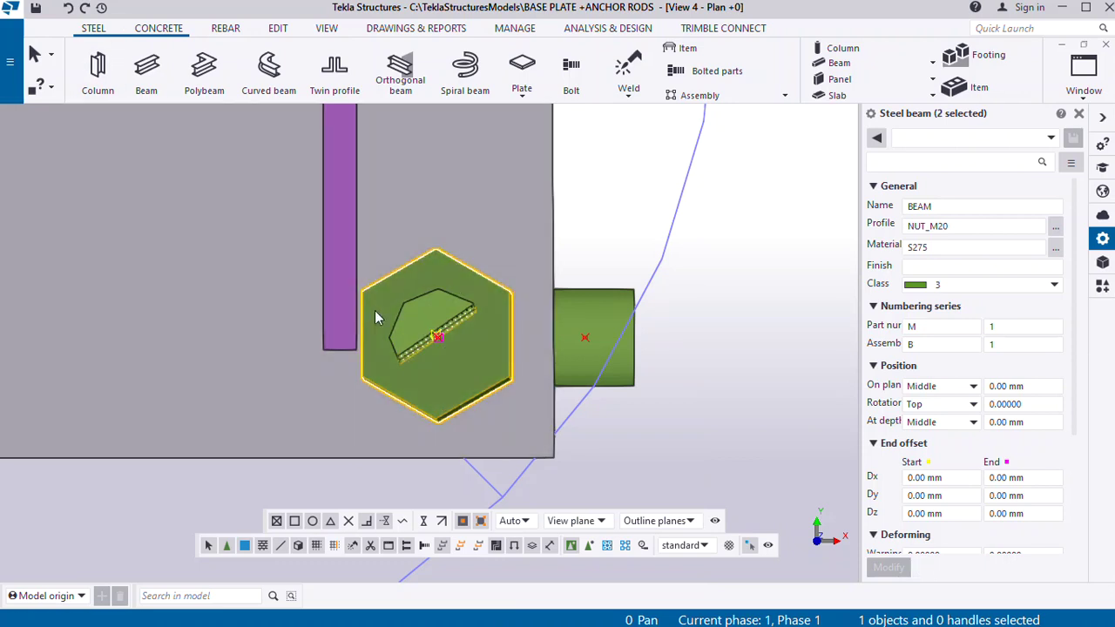
Display the parts in the plan view as transparent shaded wireframe to expose the anchor rod inside the M20 nut
scroll(435, 351, up, 1)
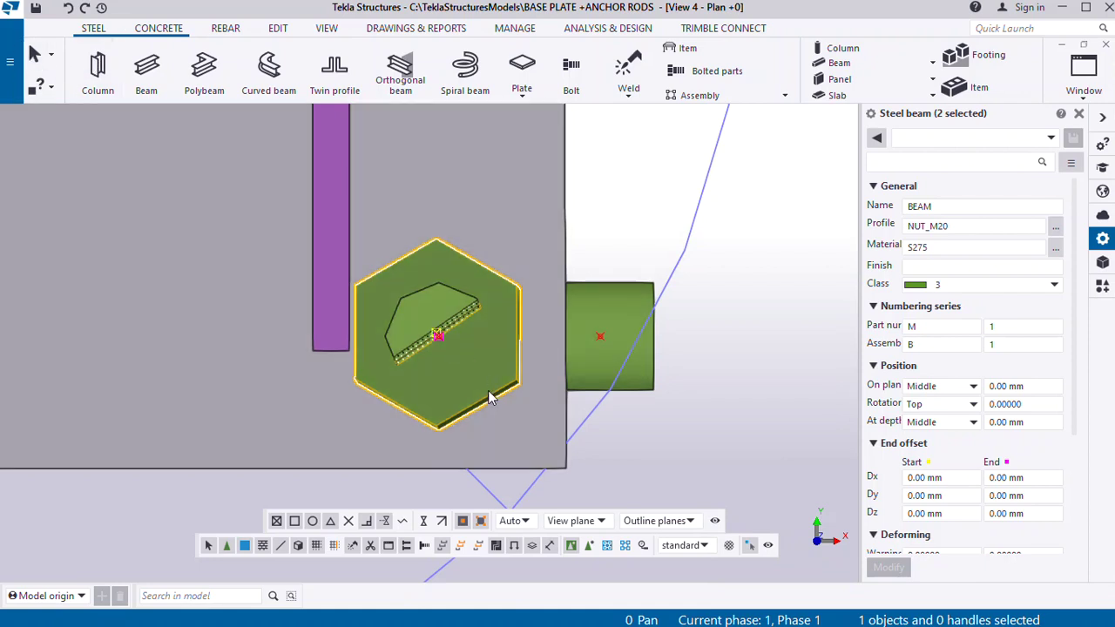
mouse_move(488, 392)
ctrl+middle_down()
mouse_move(433, 356)
mouse_move(446, 242)
mouse_move(483, 346)
mouse_move(486, 392)
ctrl+middle_up()
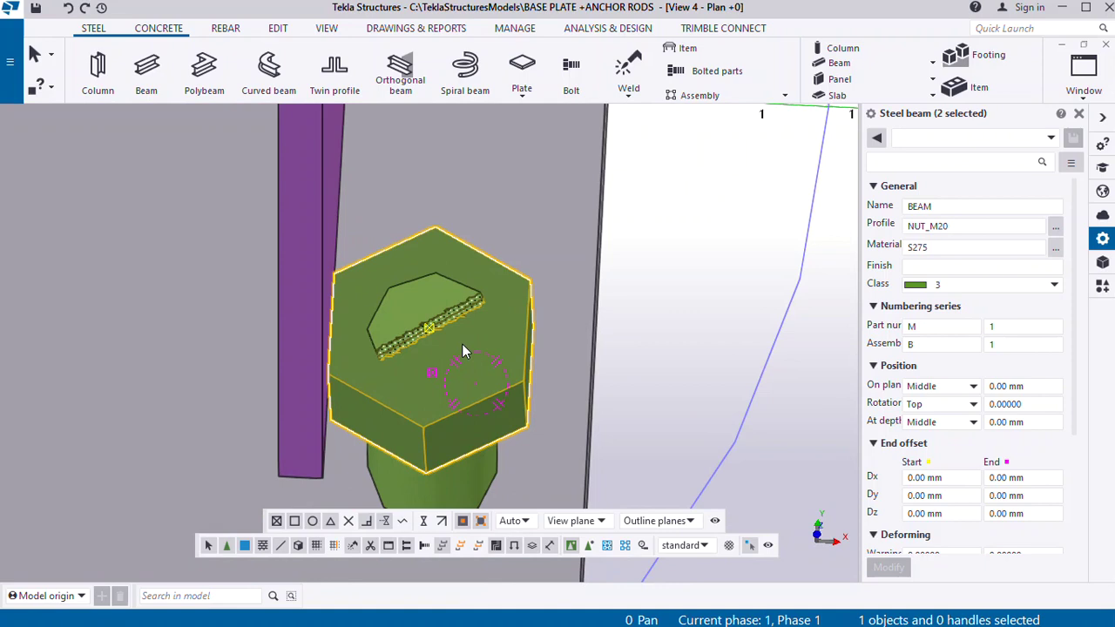
key(ctrl+2)
ctrl+middle_drag(451, 373, 494, 355)
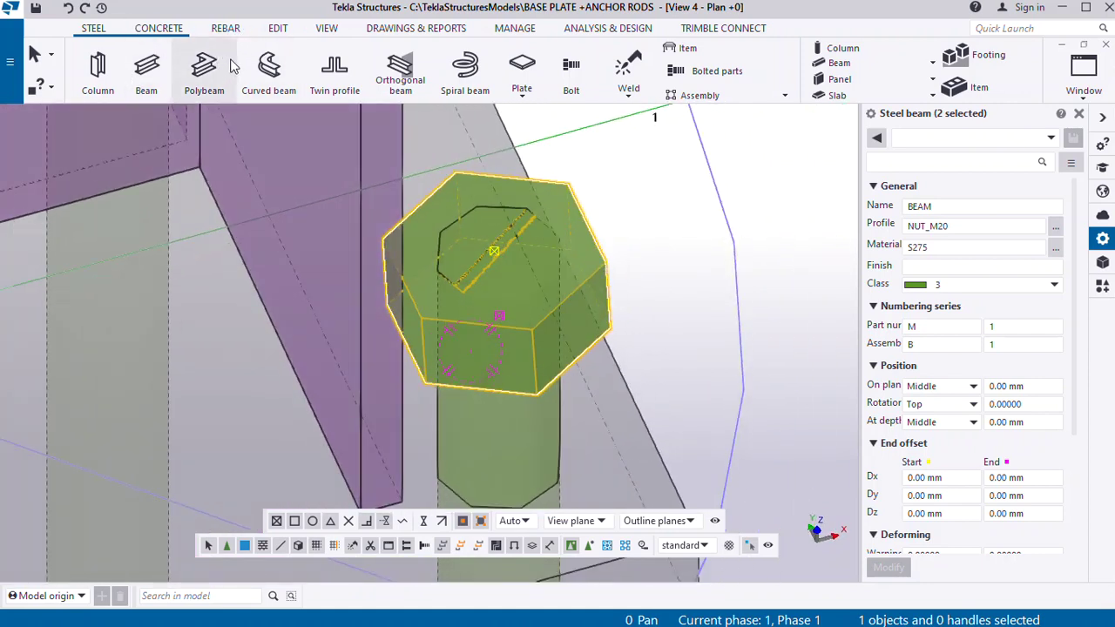
click(277, 29)
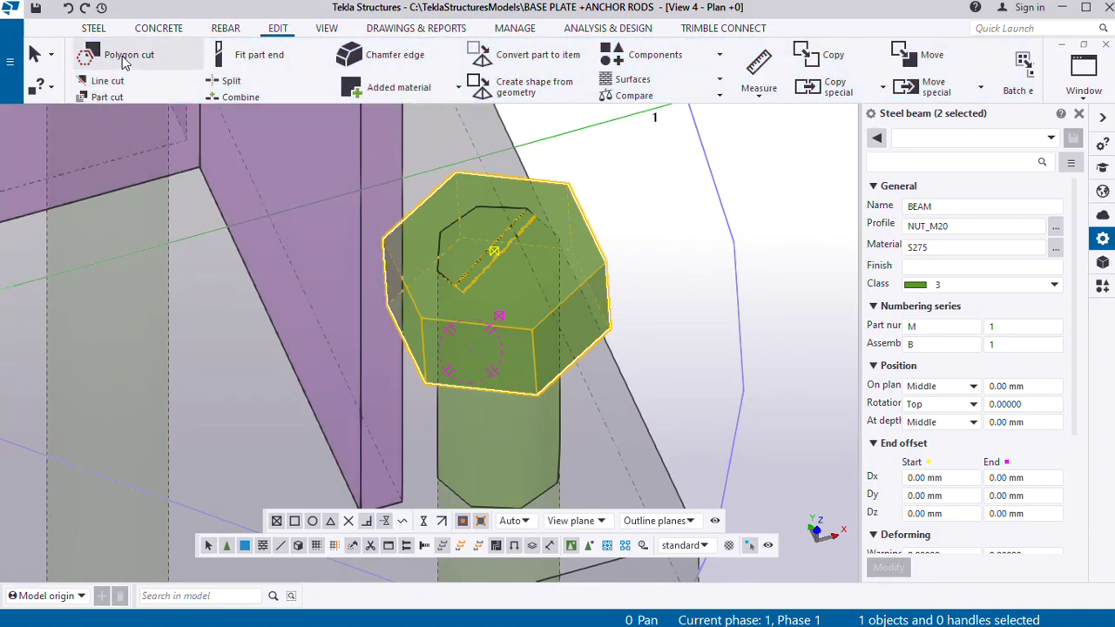
click(97, 55)
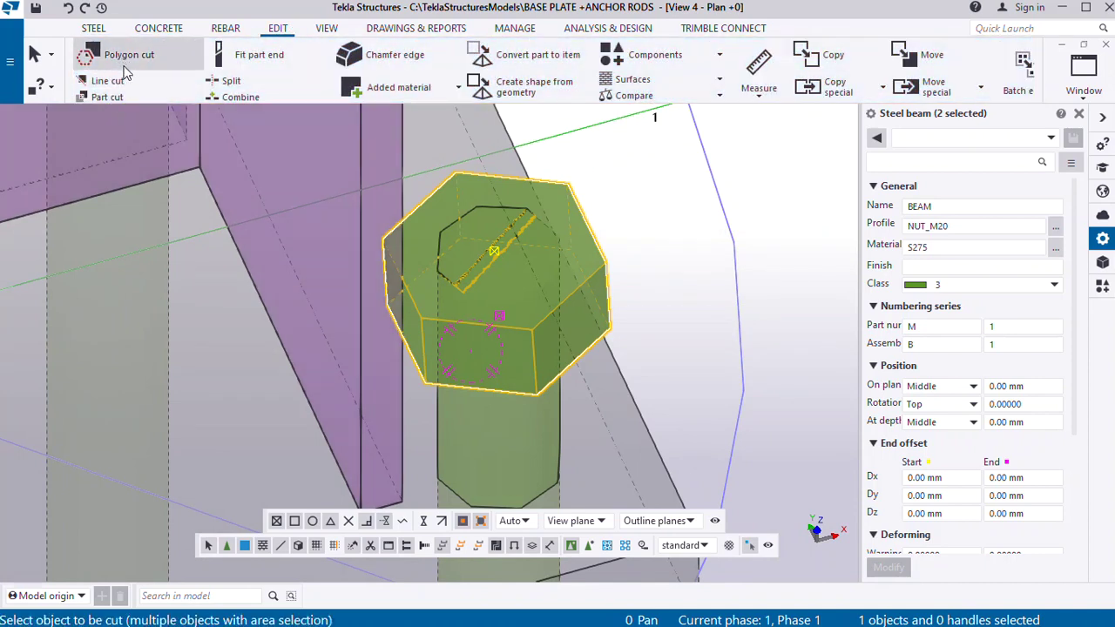
click(533, 338)
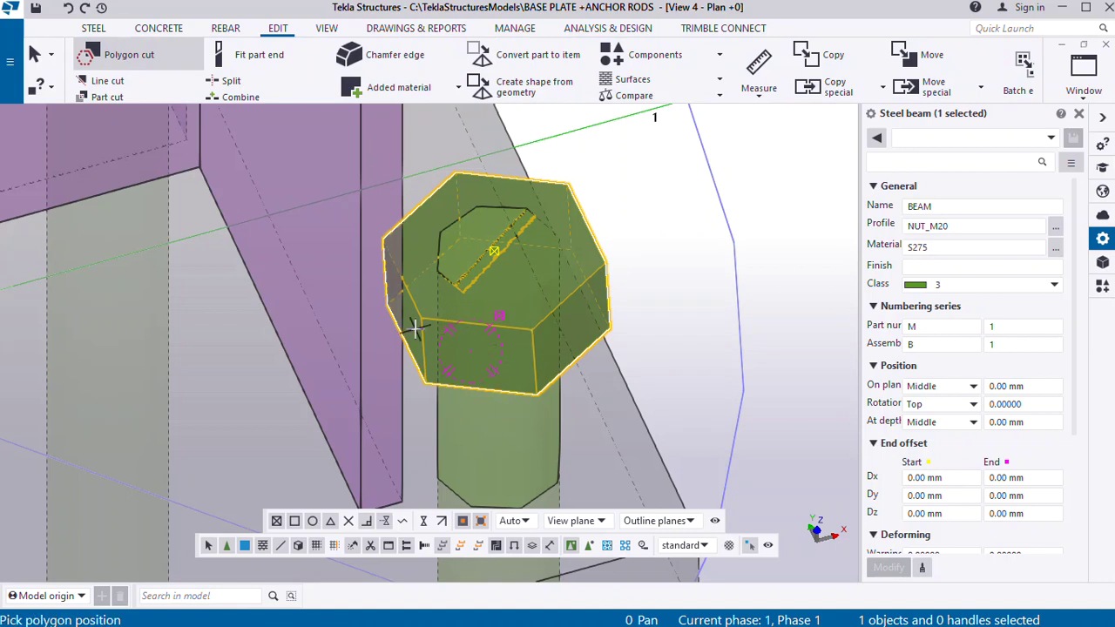
key(Escape)
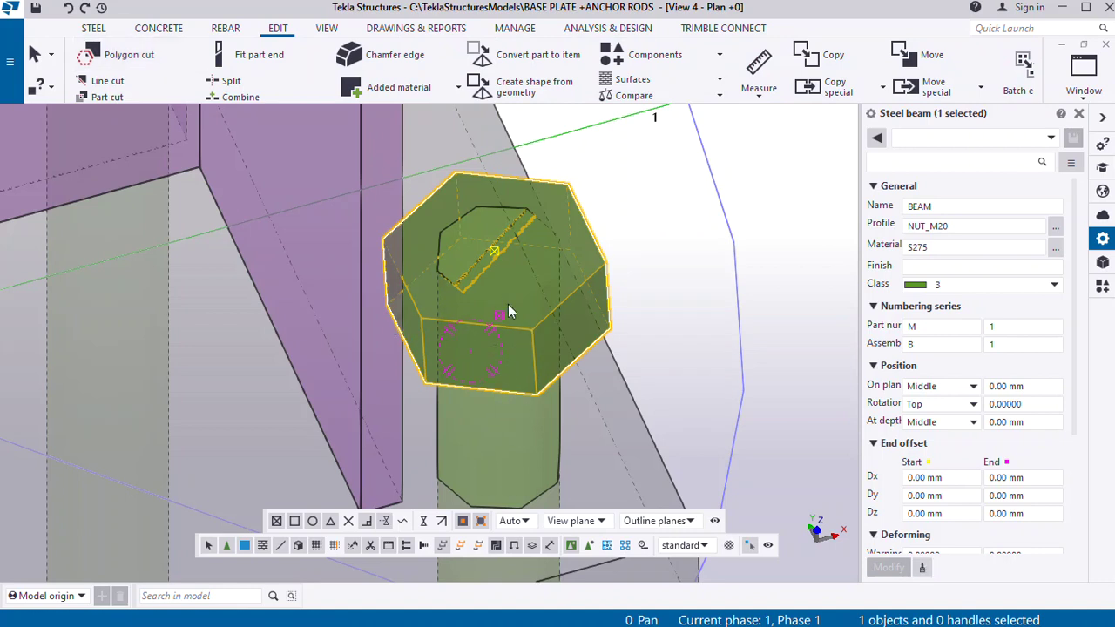
scroll(492, 278, down, 5)
click(682, 305)
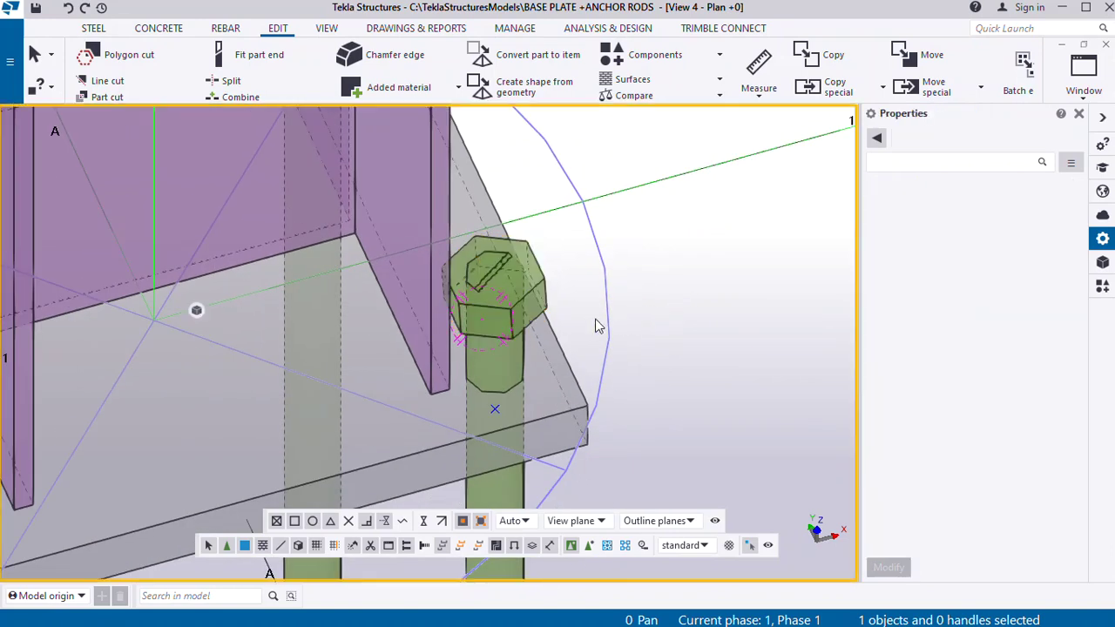
Cut an octagonal hole through the M20 nut with Polygon cut, tracing the eight corners of the anchor rod's outline, and end the command
scroll(522, 305, up, 1)
click(140, 63)
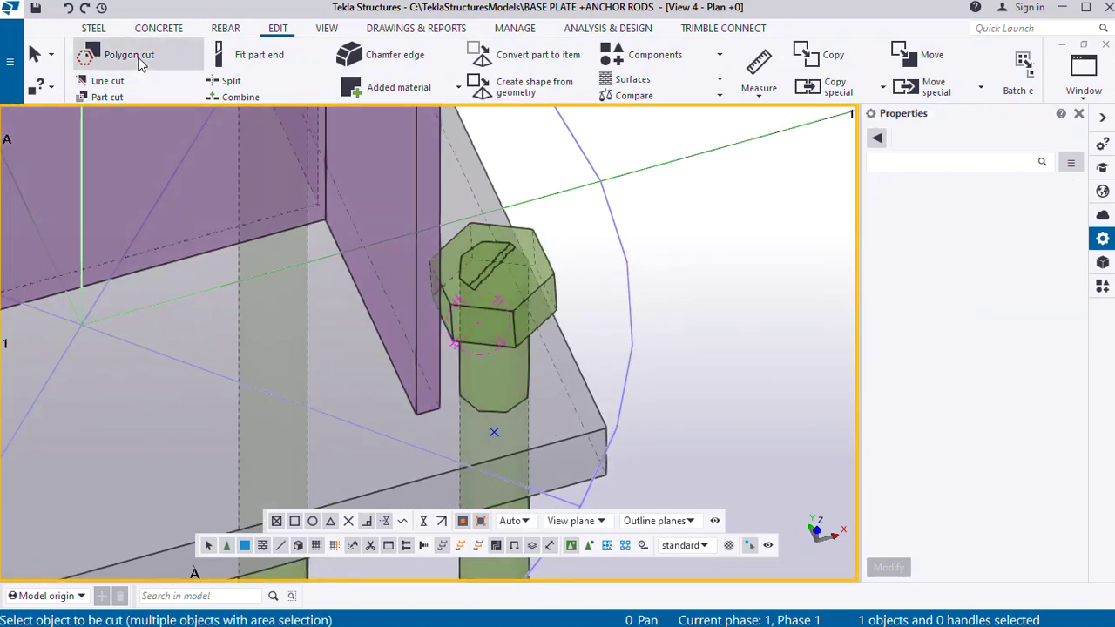
scroll(552, 398, up, 4)
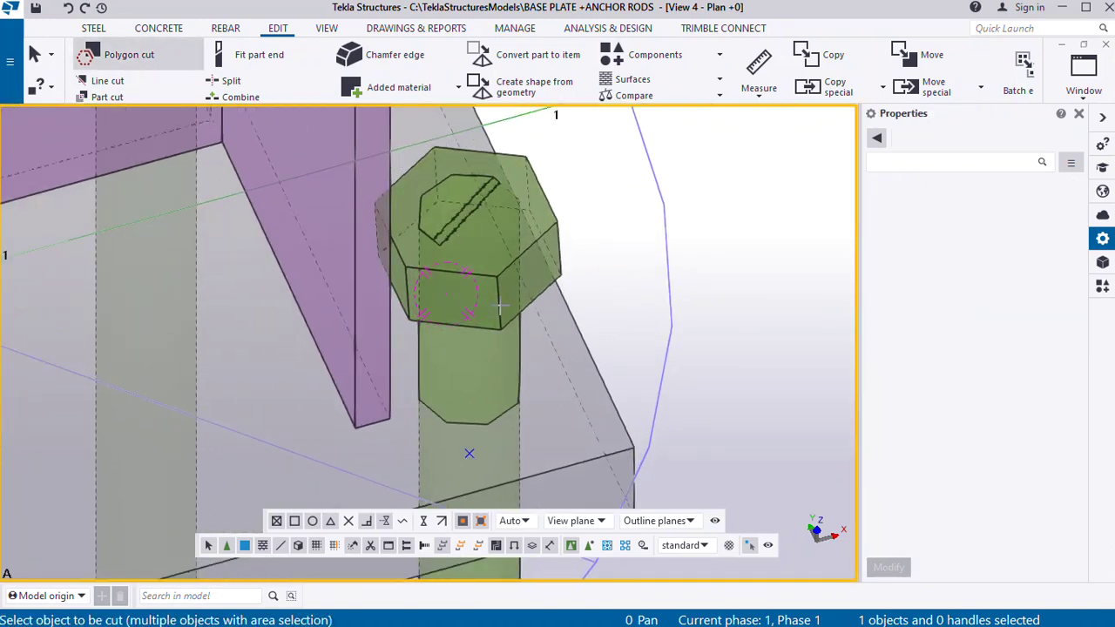
click(497, 307)
scroll(418, 211, up, 3)
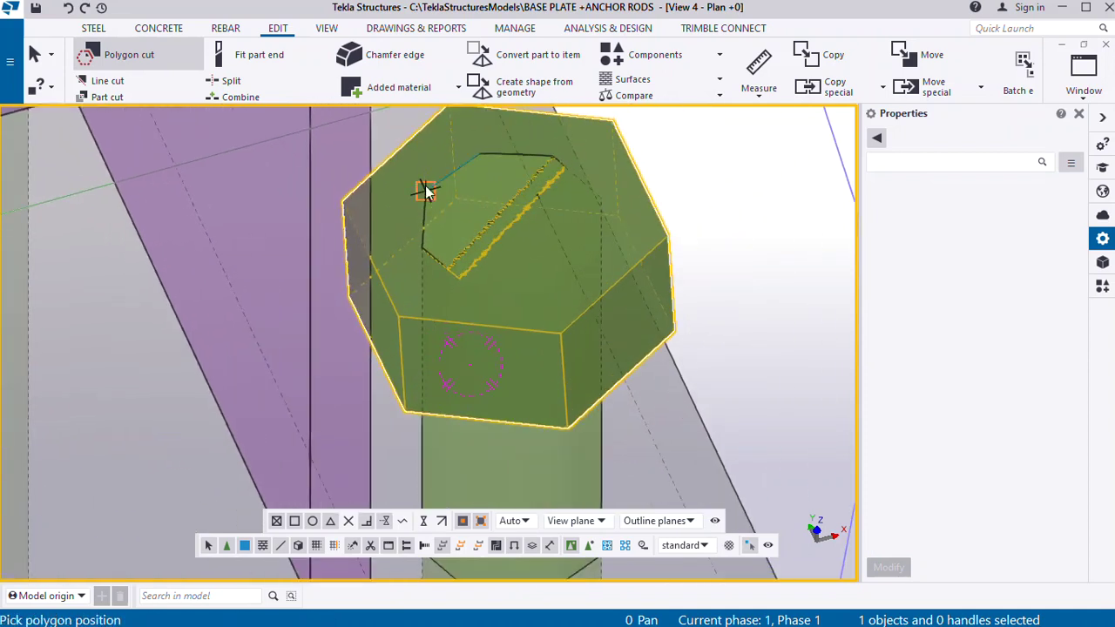
click(425, 192)
click(480, 154)
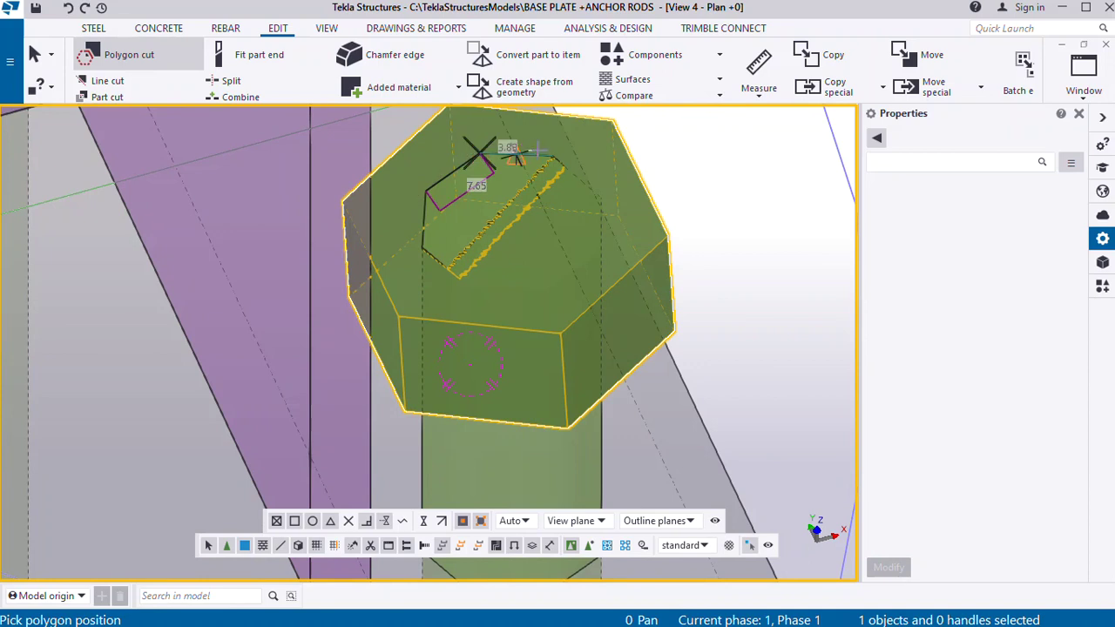
click(552, 155)
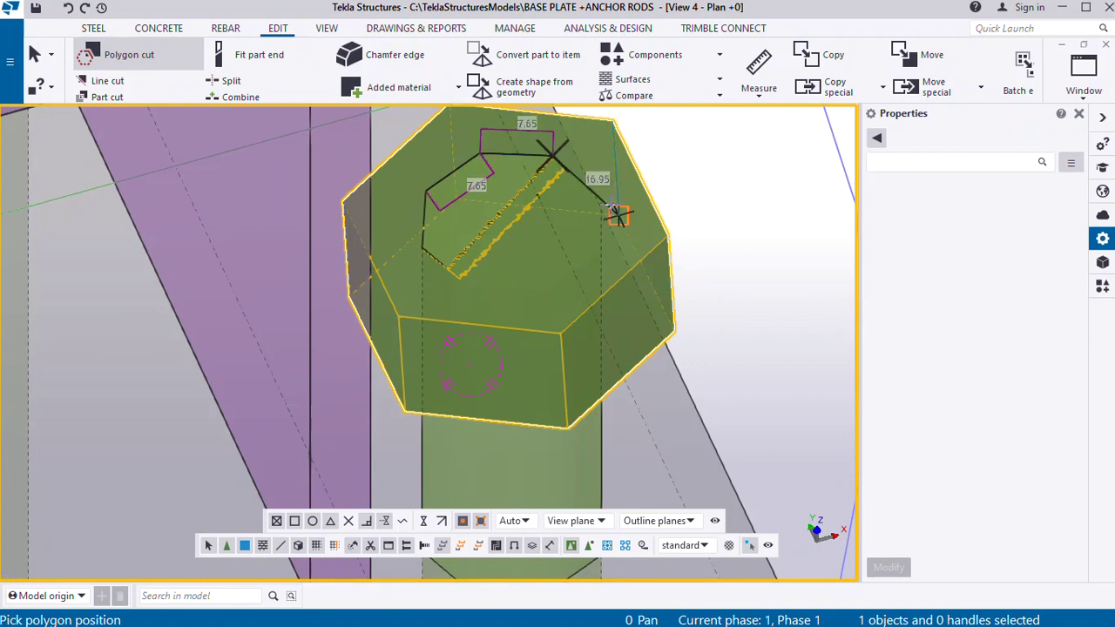
click(601, 199)
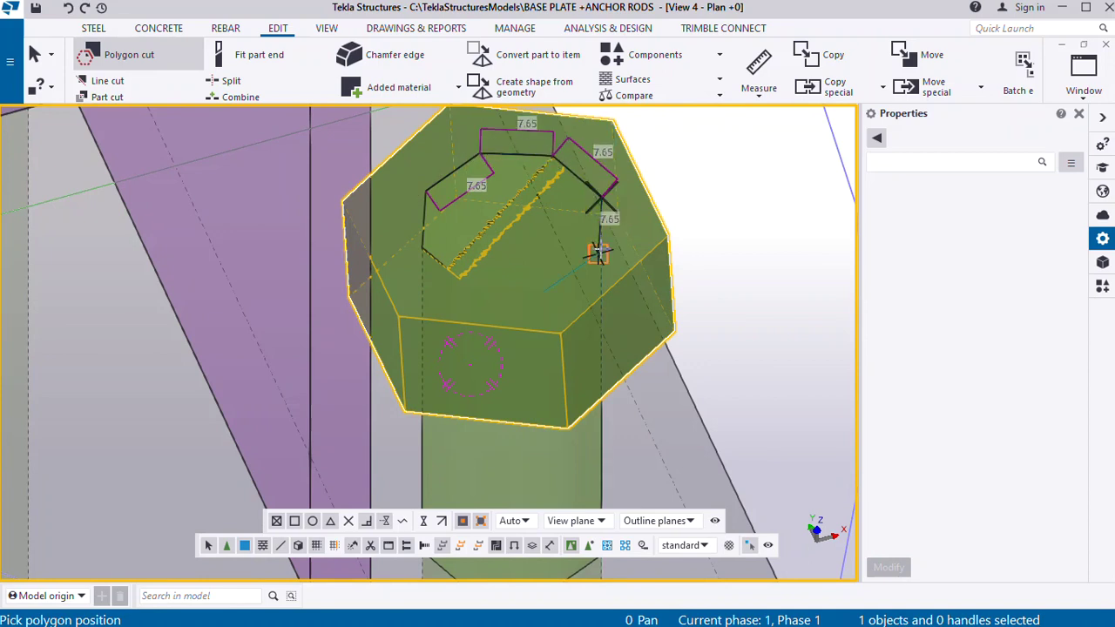
click(599, 253)
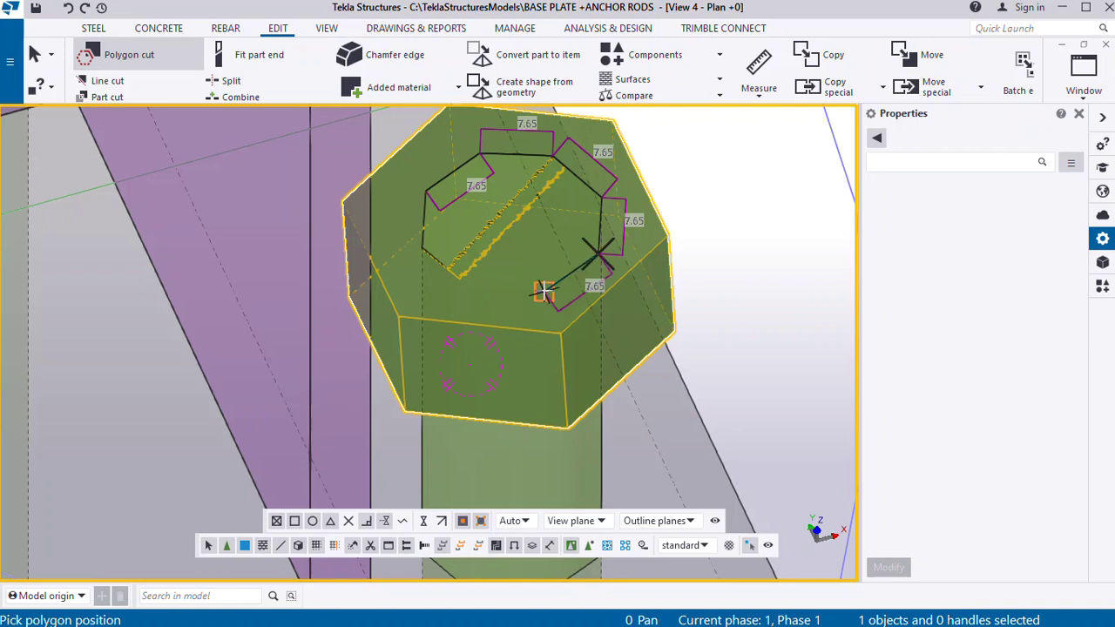
click(543, 293)
click(470, 288)
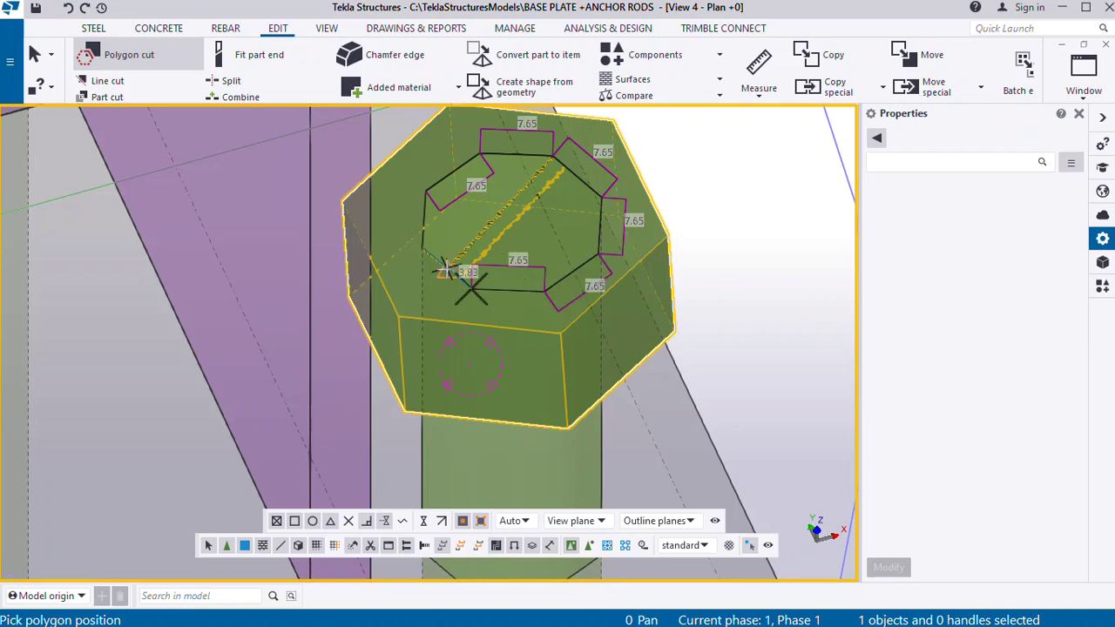
click(421, 246)
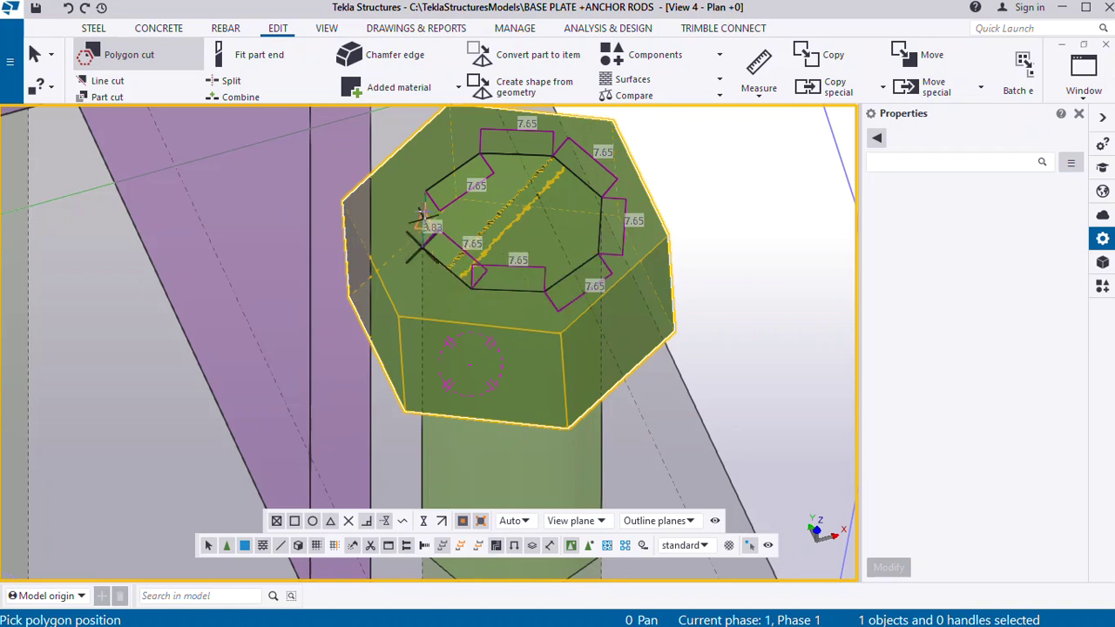
click(426, 198)
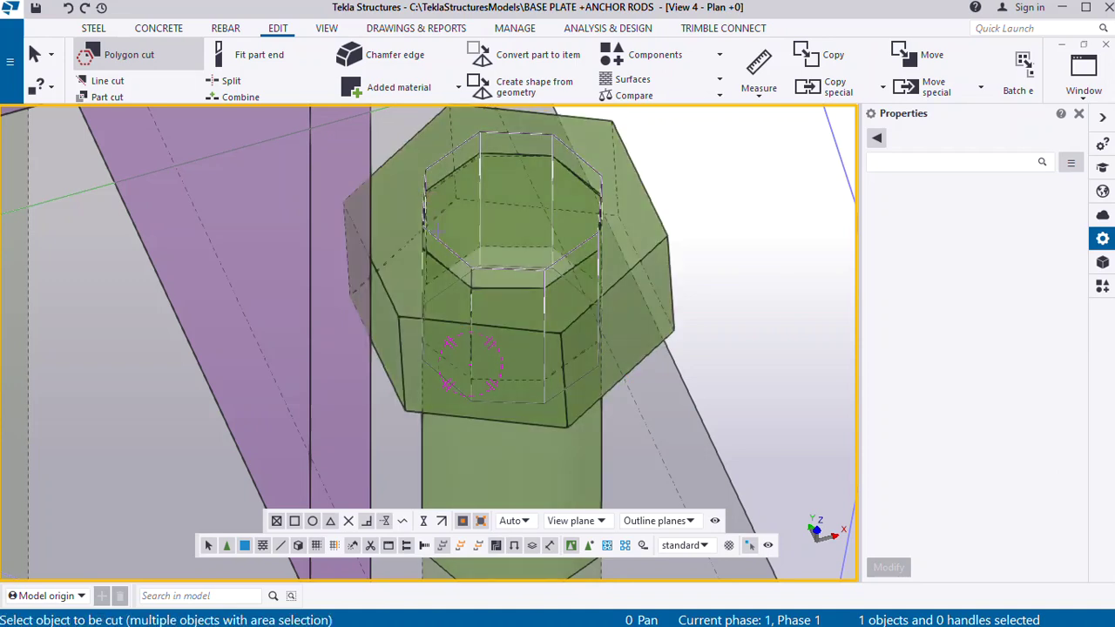
scroll(492, 262, down, 4)
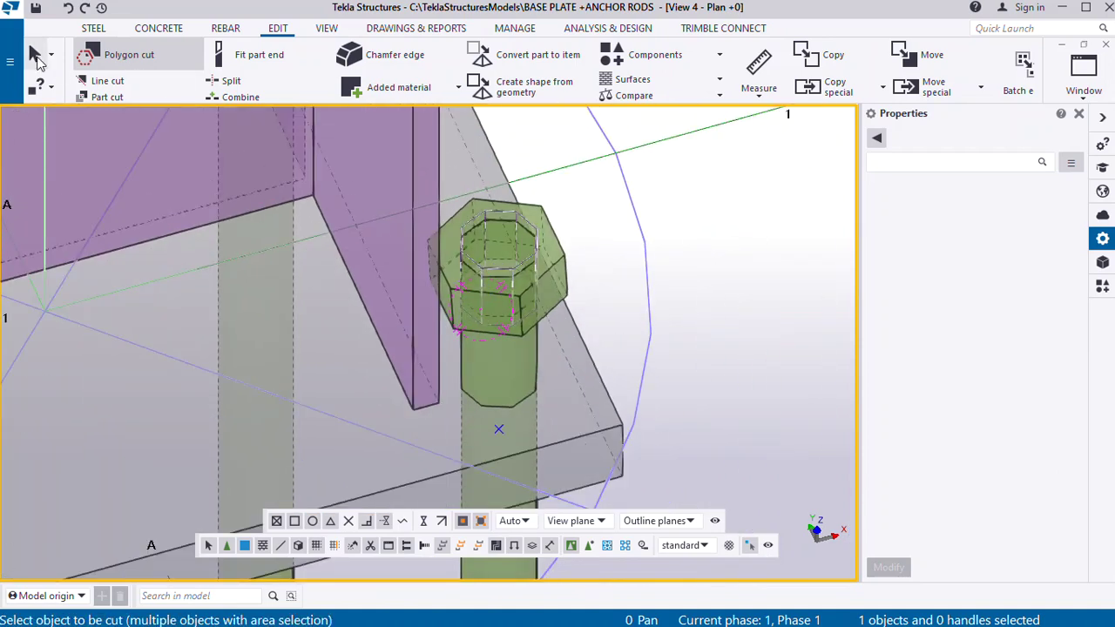
click(35, 56)
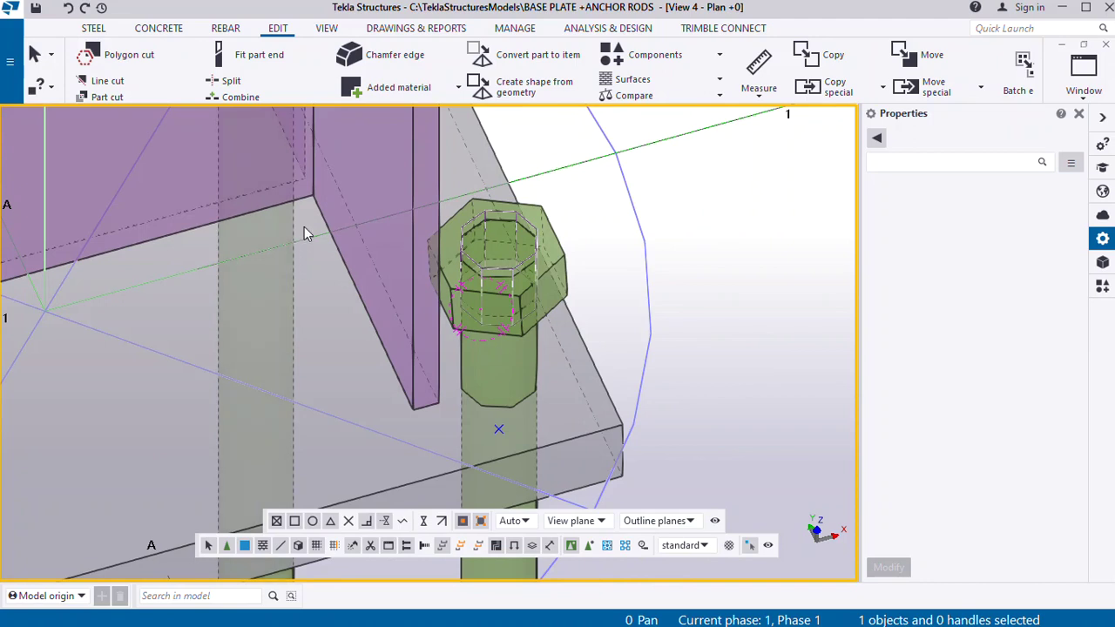
Restore the fully rendered display of the parts and view the cut nut from the side
key(ctrl+4)
scroll(545, 300, up, 1)
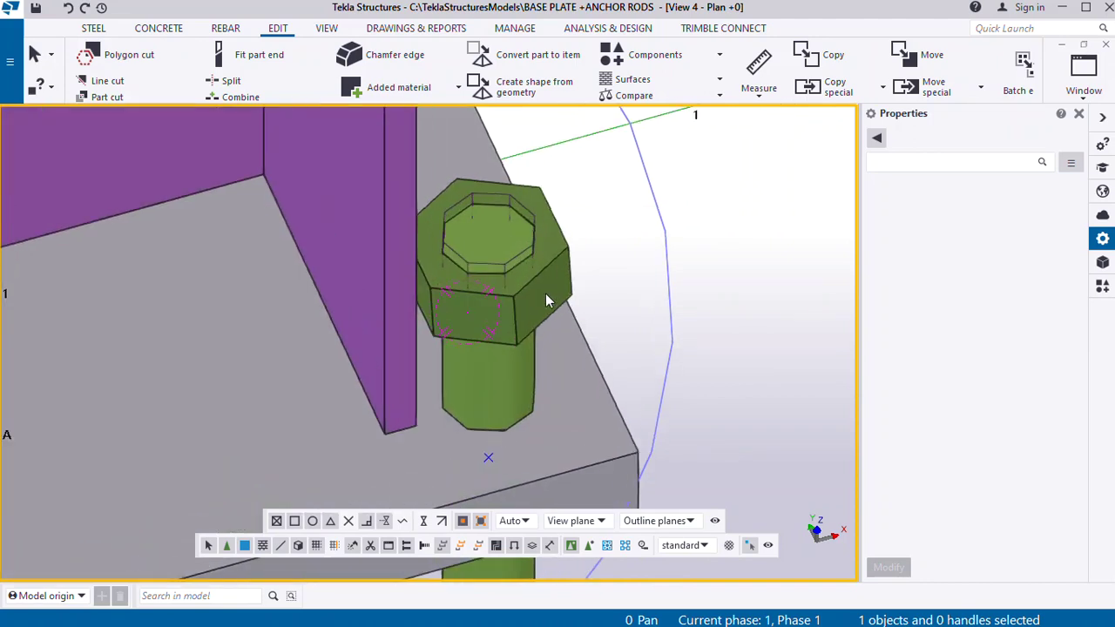
mouse_move(531, 300)
ctrl+middle_down()
mouse_move(416, 278)
mouse_move(418, 182)
mouse_move(590, 187)
mouse_move(471, 252)
mouse_move(406, 338)
mouse_move(523, 253)
mouse_move(482, 261)
mouse_move(461, 269)
mouse_move(490, 258)
mouse_move(527, 299)
ctrl+middle_up()
scroll(527, 299, down, 4)
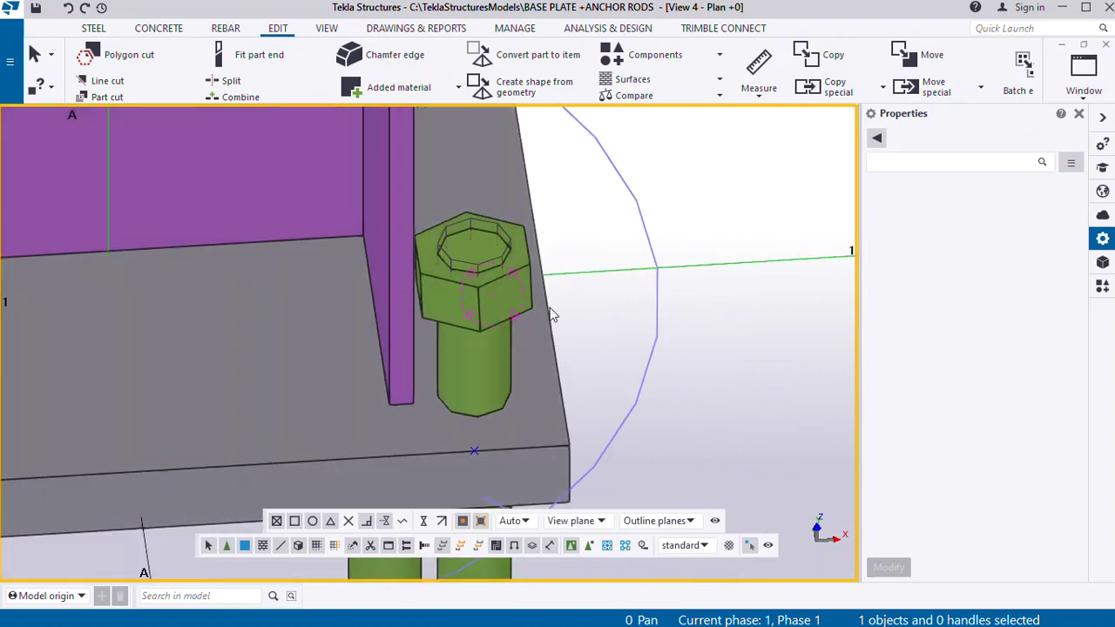
click(530, 304)
right_click(531, 303)
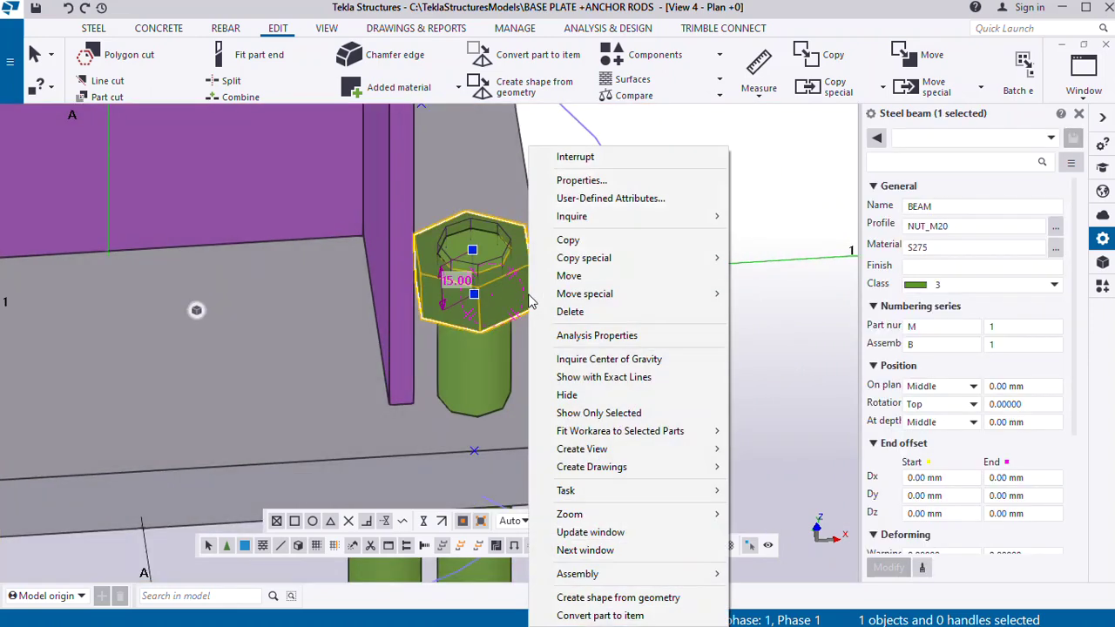
key(Escape)
key(Escape)
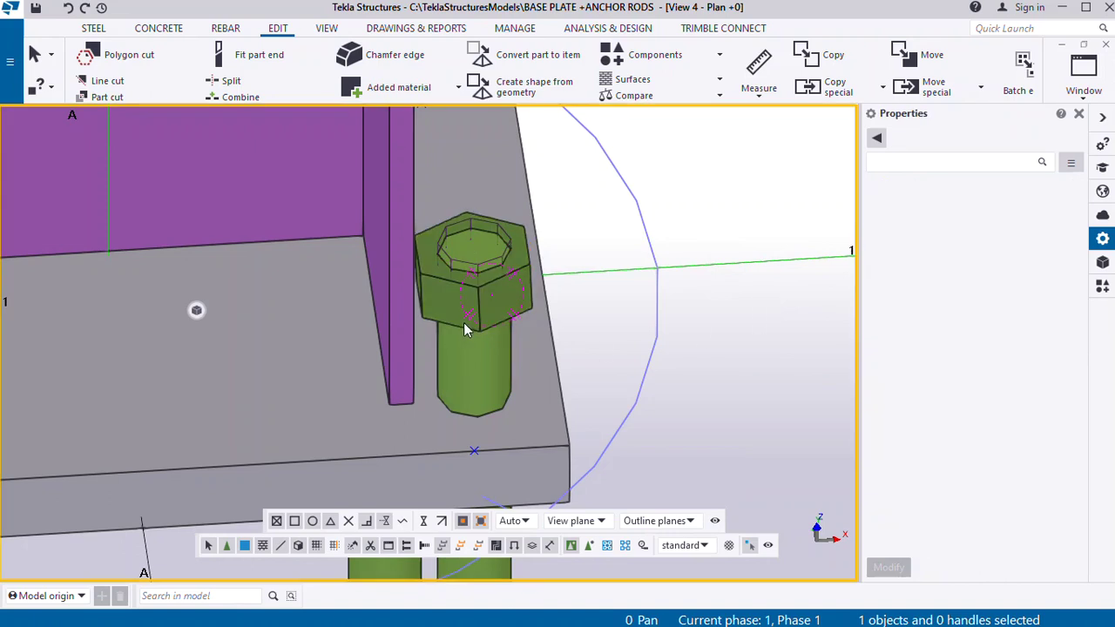
Switch to View 1 - 3d and select the corner ROD20 anchor rod that carries the M20 nut
ctrl+middle_drag(488, 370, 376, 295)
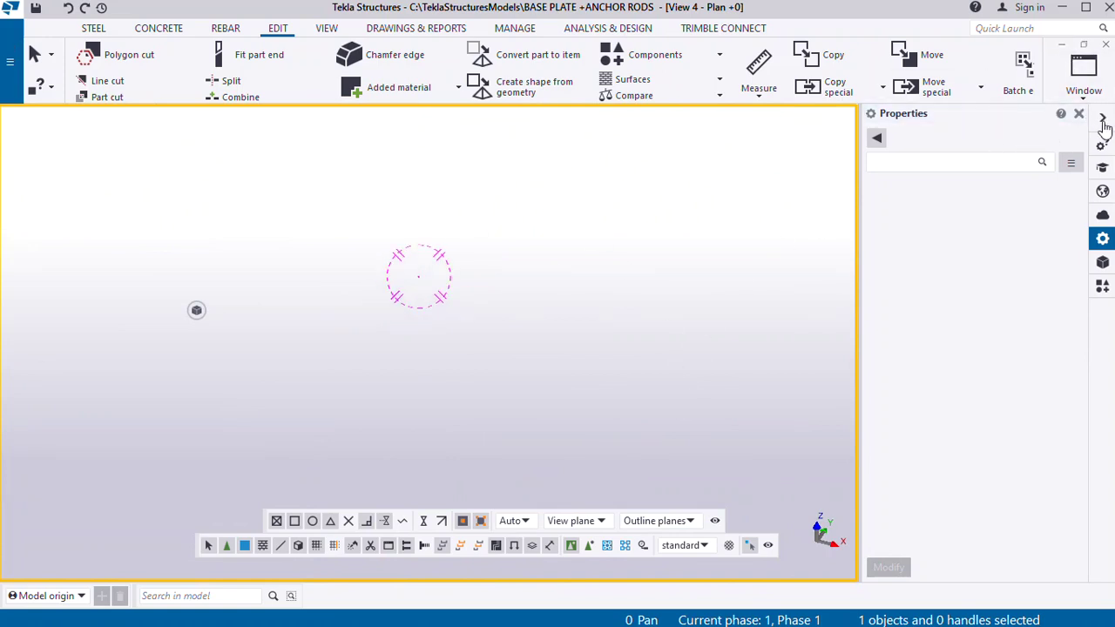
click(1083, 101)
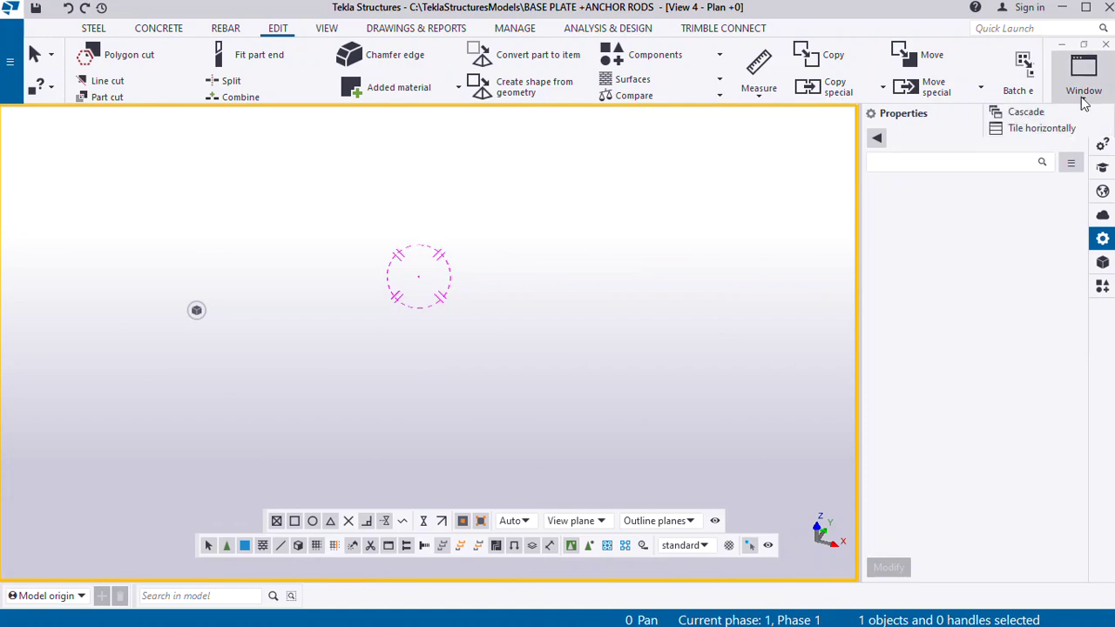
click(1084, 100)
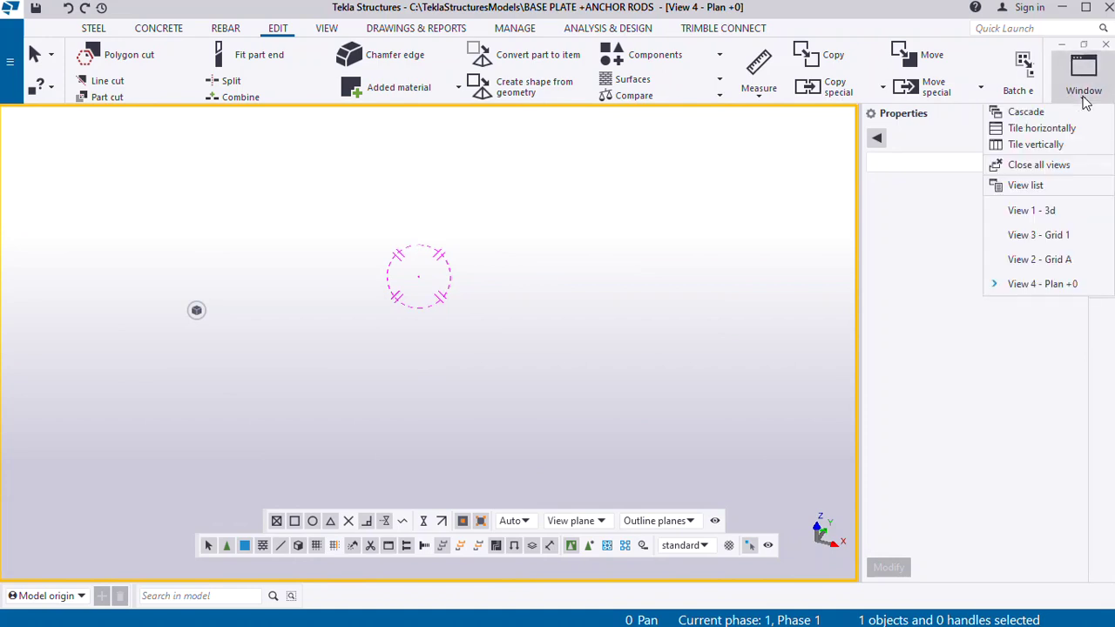
click(1031, 211)
scroll(396, 289, up, 5)
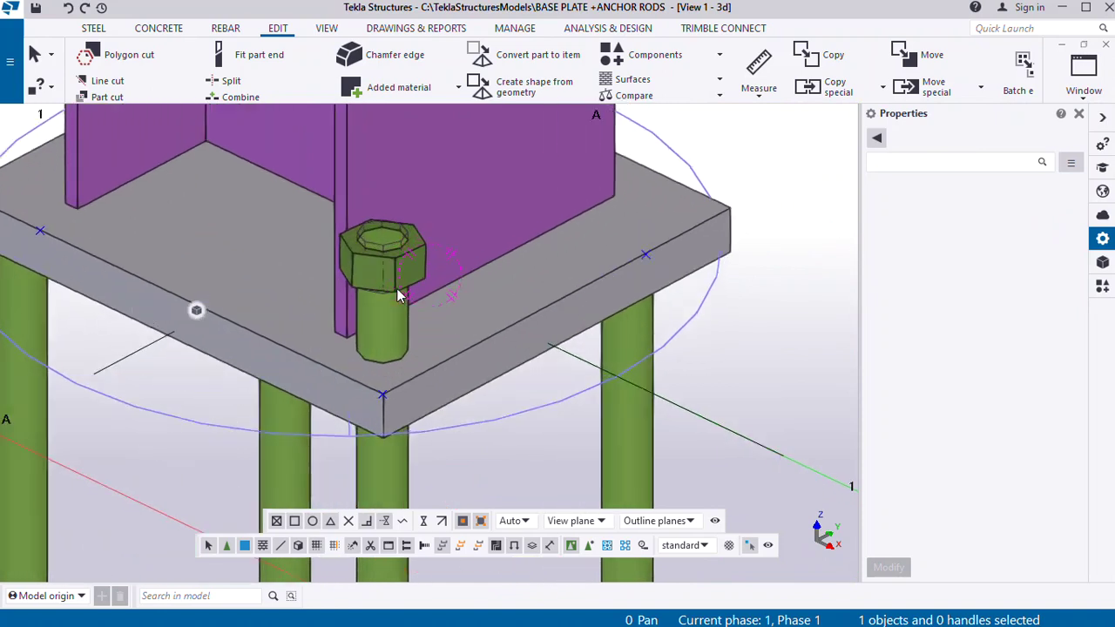
scroll(396, 288, up, 2)
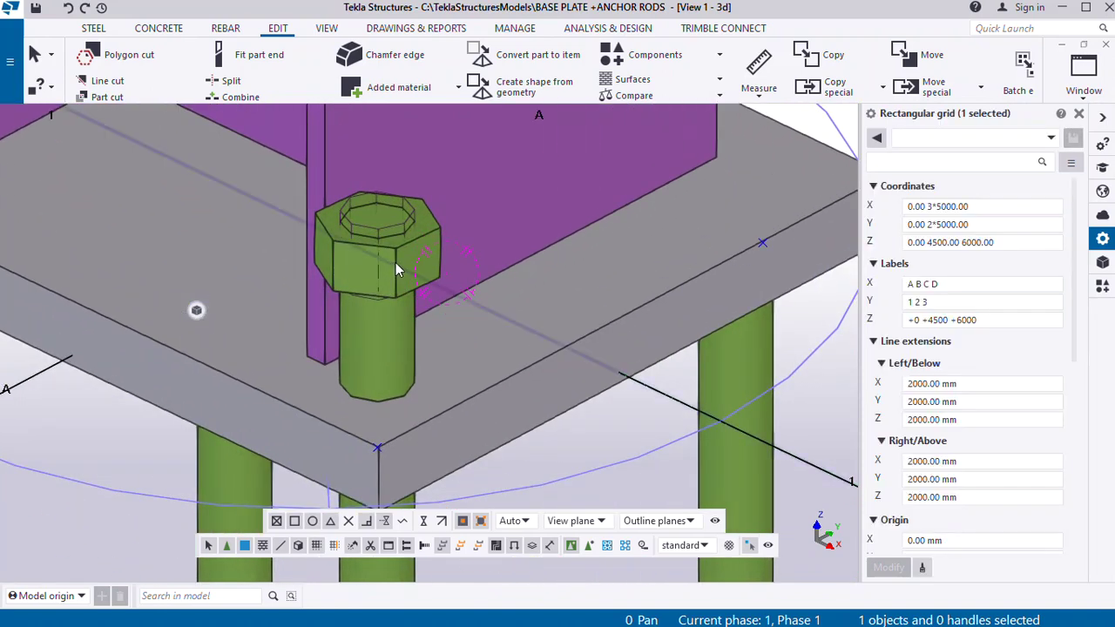
scroll(361, 311, down, 5)
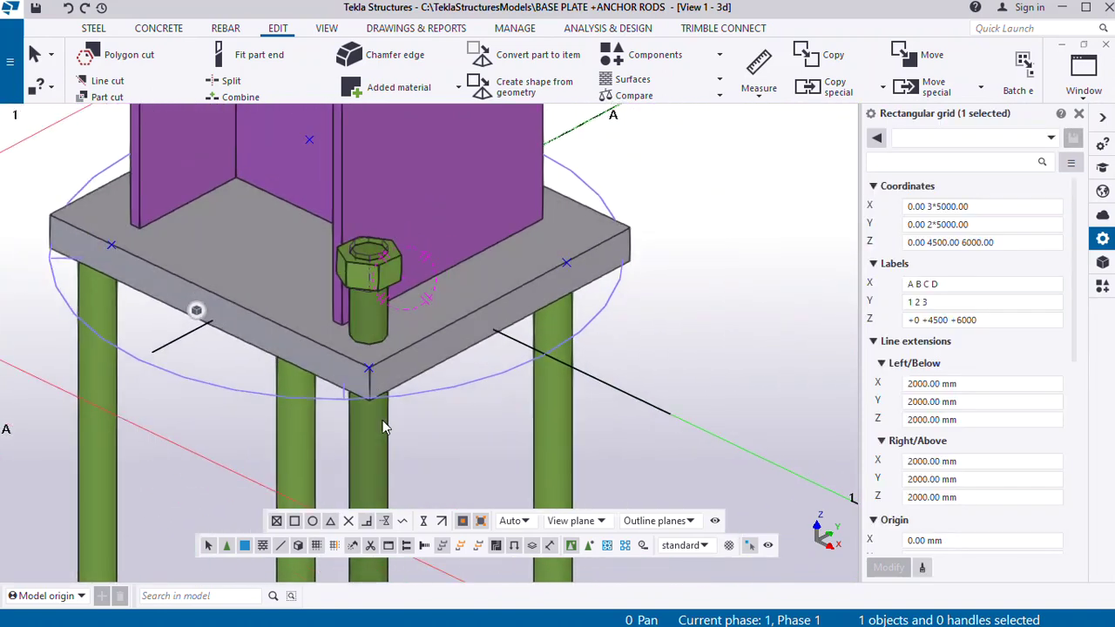
click(383, 420)
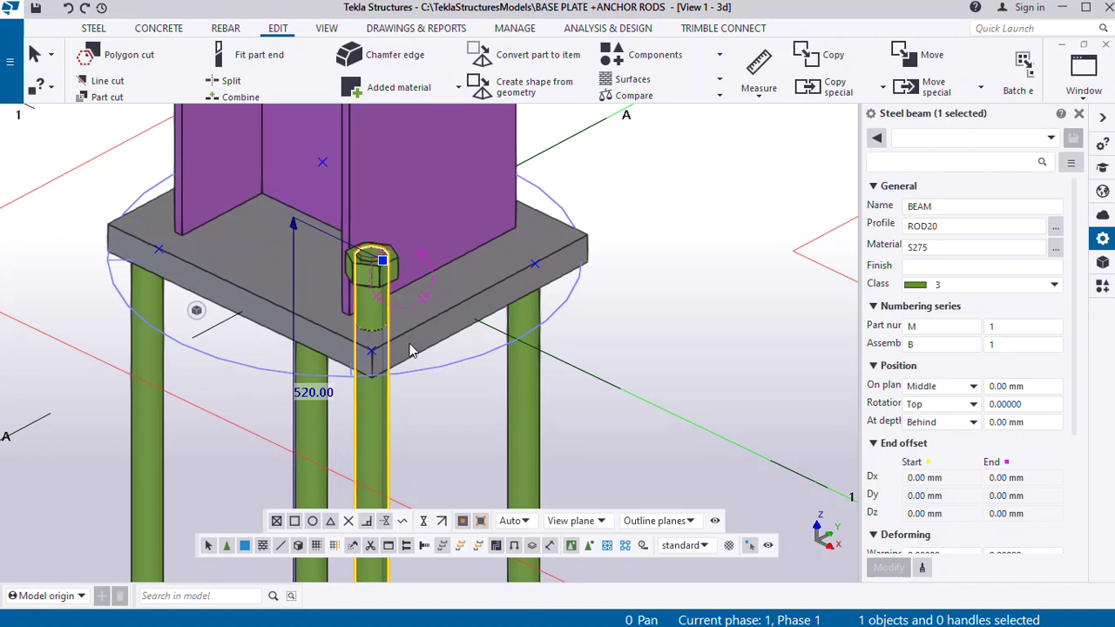
scroll(412, 348, down, 2)
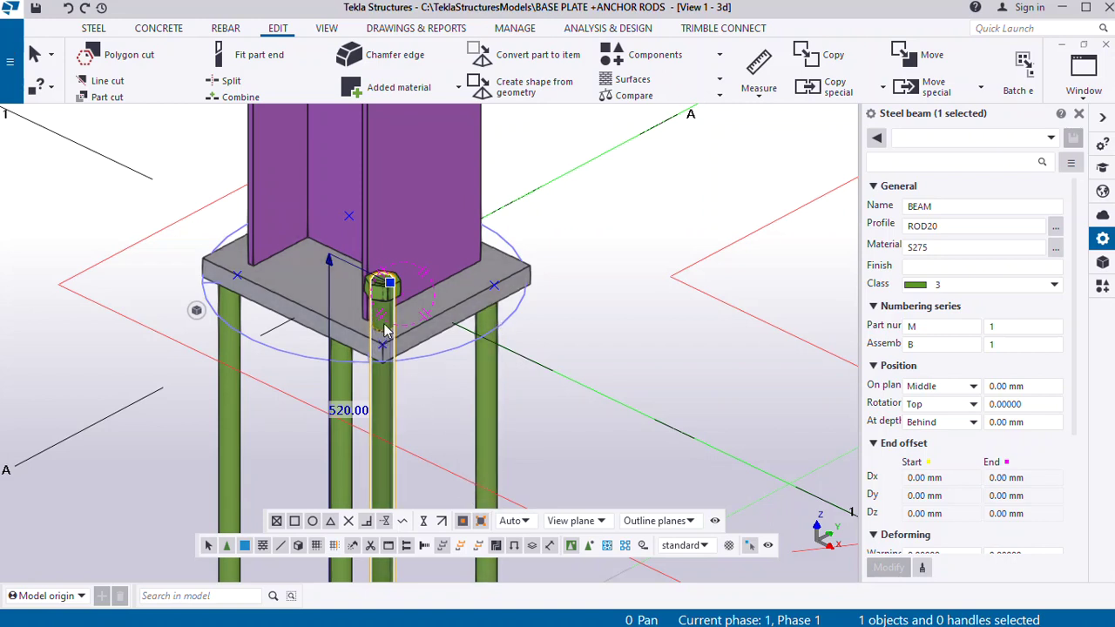
scroll(386, 331, up, 2)
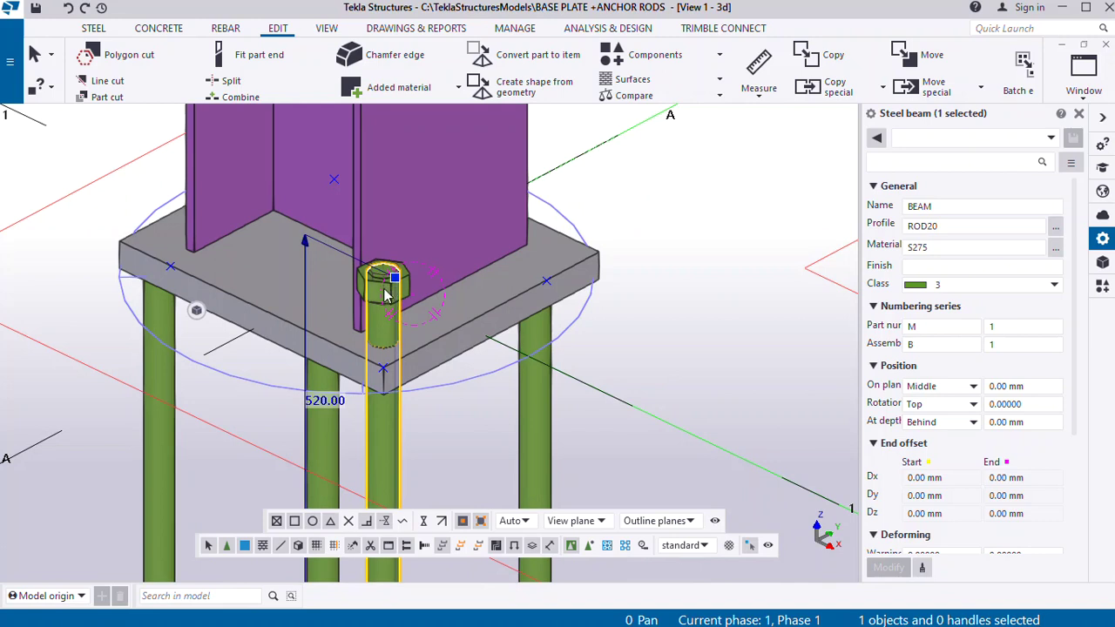
scroll(388, 296, up, 1)
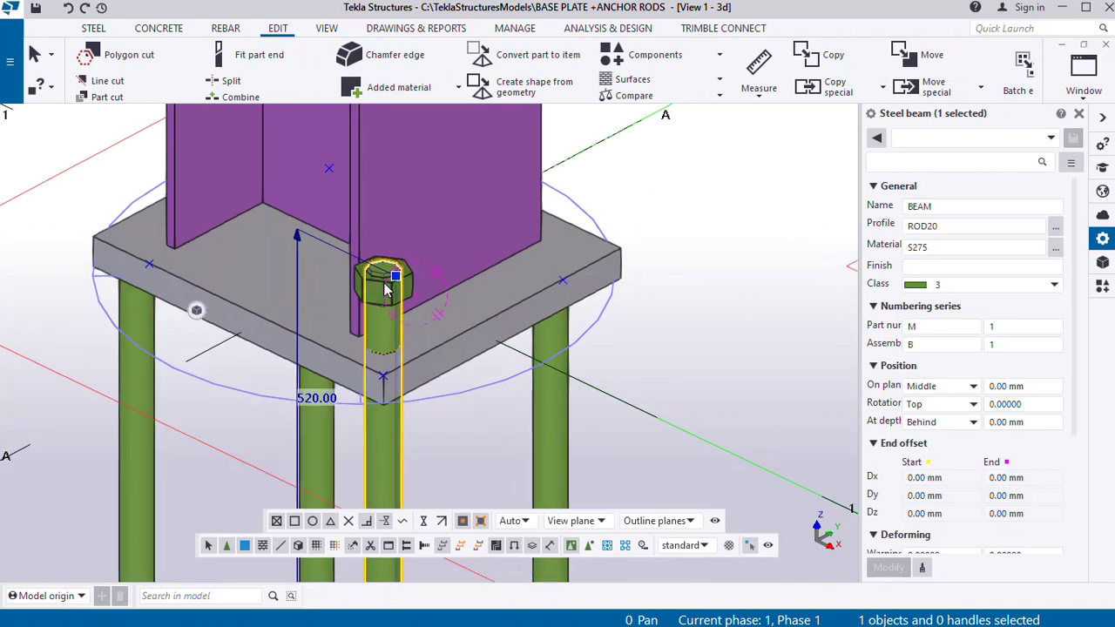
scroll(388, 290, down, 1)
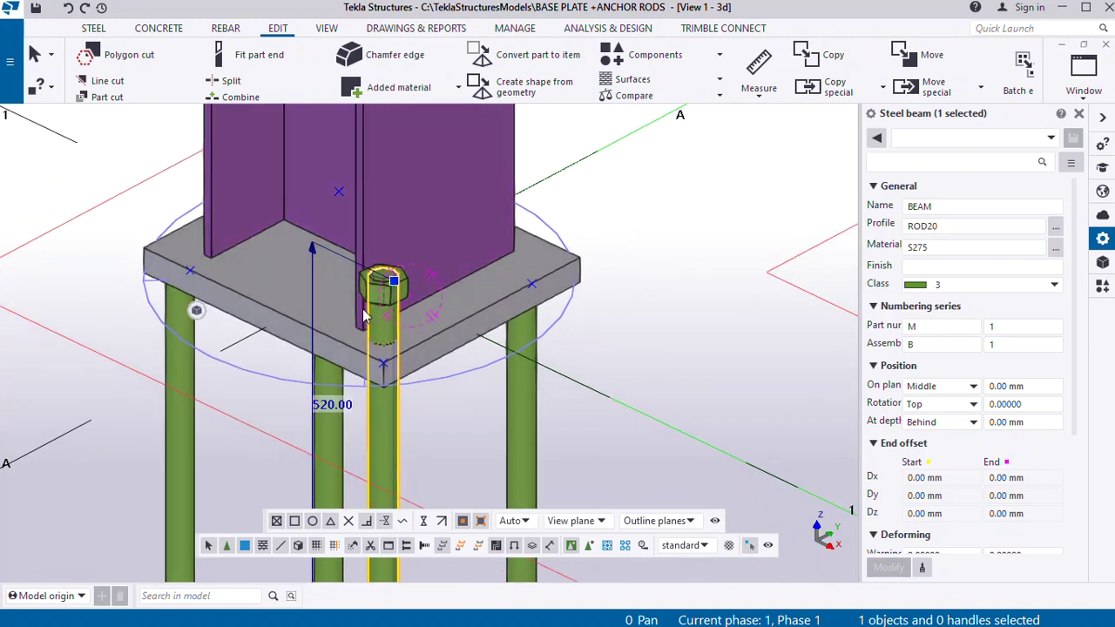
Deselect the anchor rod and examine the hole cut through the M20 nut up close
click(615, 251)
scroll(378, 274, down, 2)
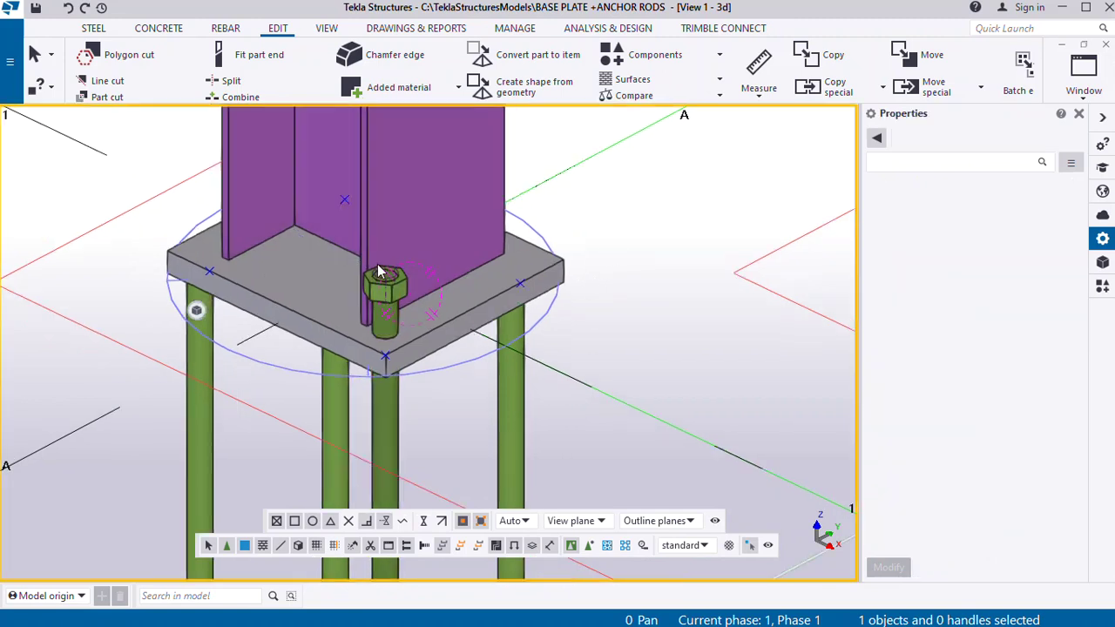
scroll(380, 290, up, 2)
scroll(380, 290, up, 2)
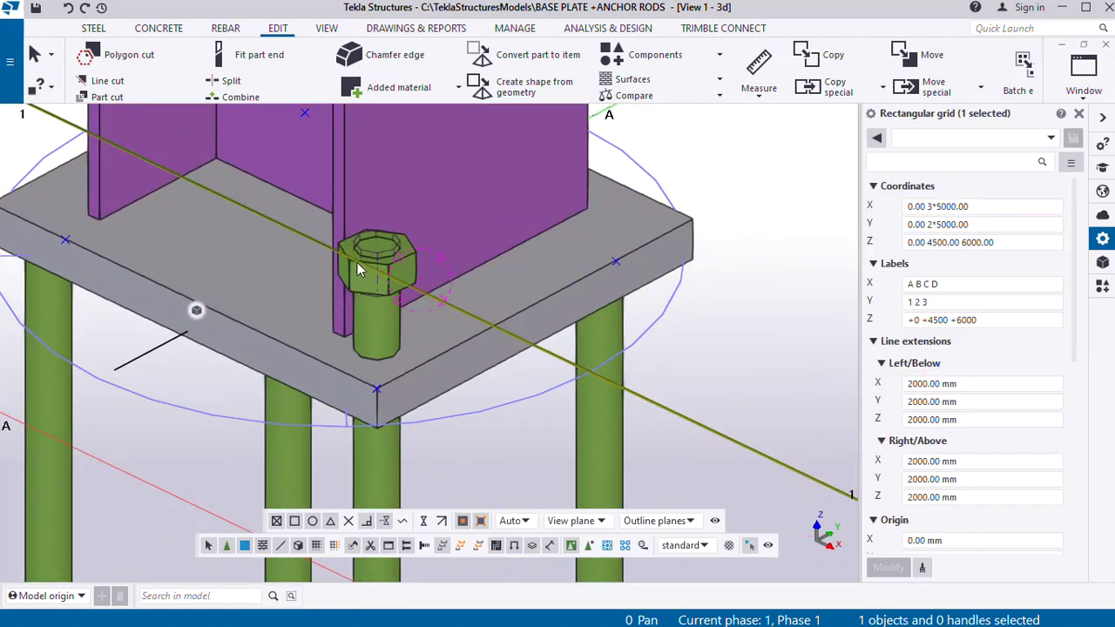
scroll(436, 277, down, 2)
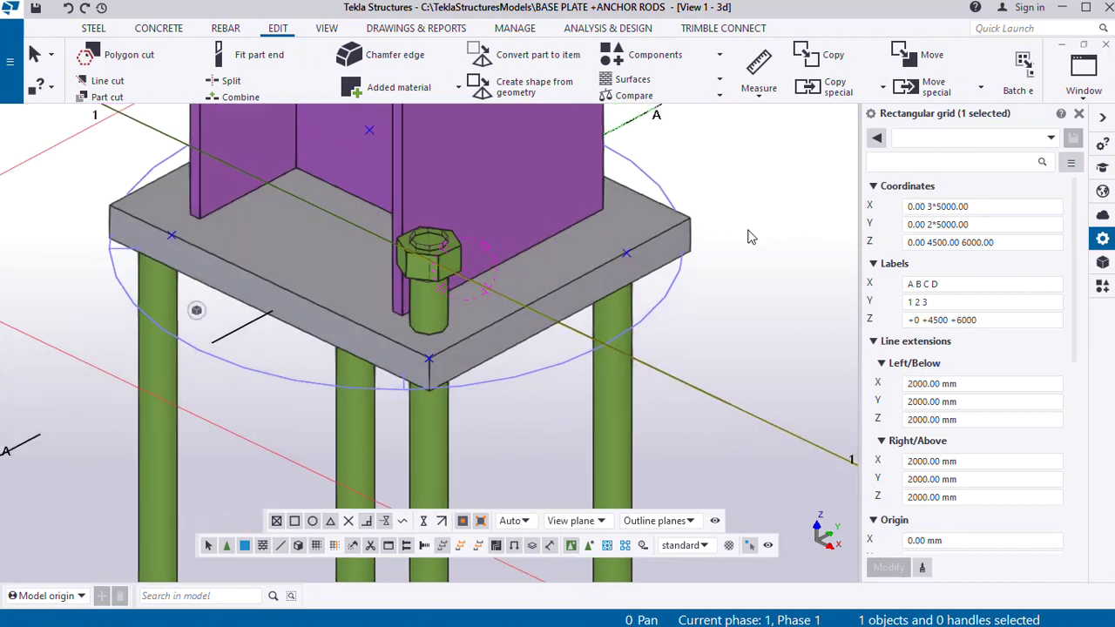
click(441, 271)
scroll(451, 267, down, 5)
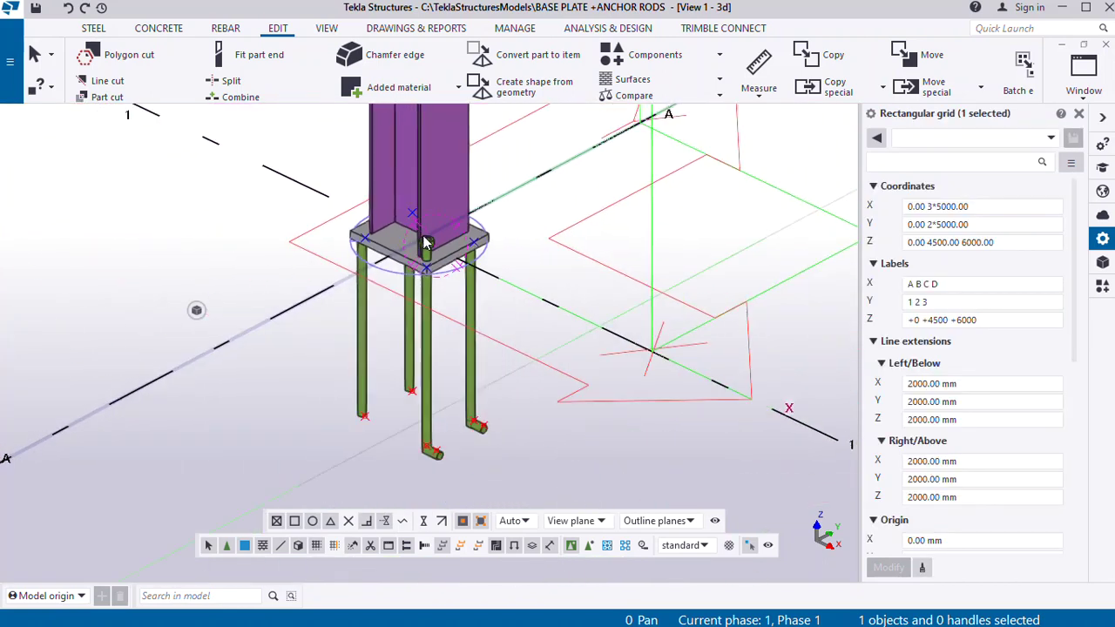
scroll(441, 251, up, 8)
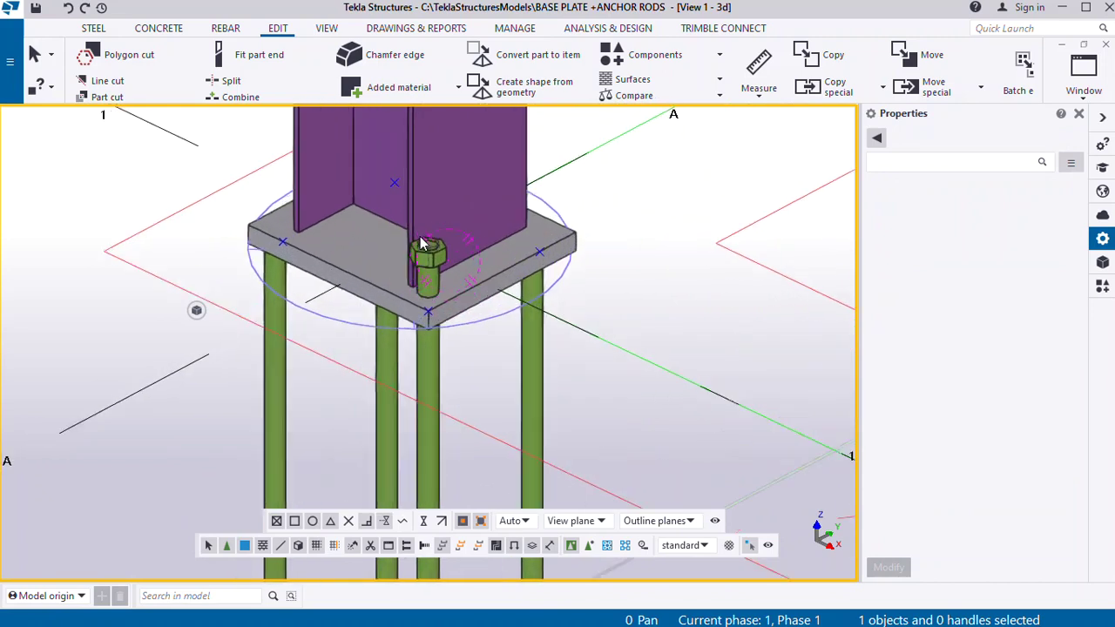
scroll(418, 270, up, 4)
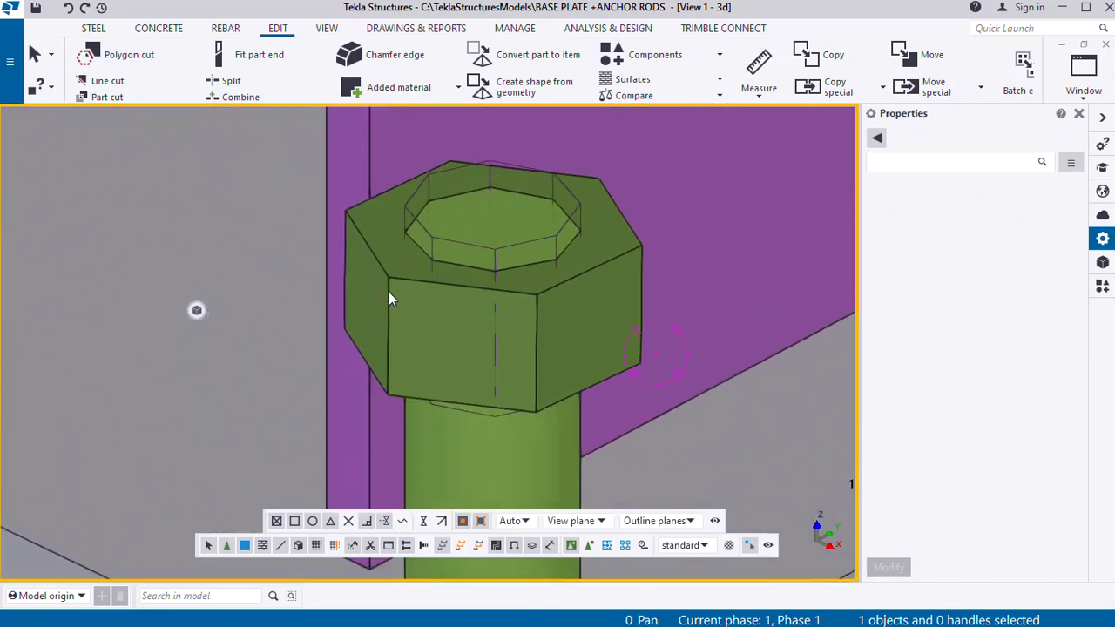
Move the M20 nut linearly down the anchor rod with dX 0, dY 0 and dZ -35 mm, and end the command
click(390, 295)
scroll(390, 289, down, 3)
right_click(389, 286)
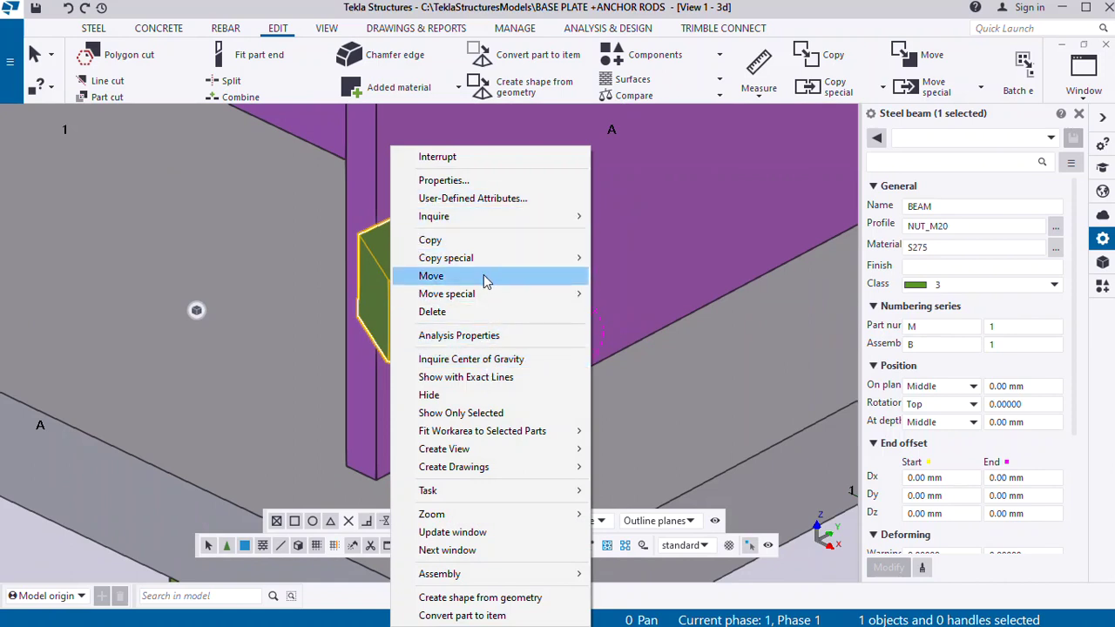
mouse_move(488, 297)
click(630, 294)
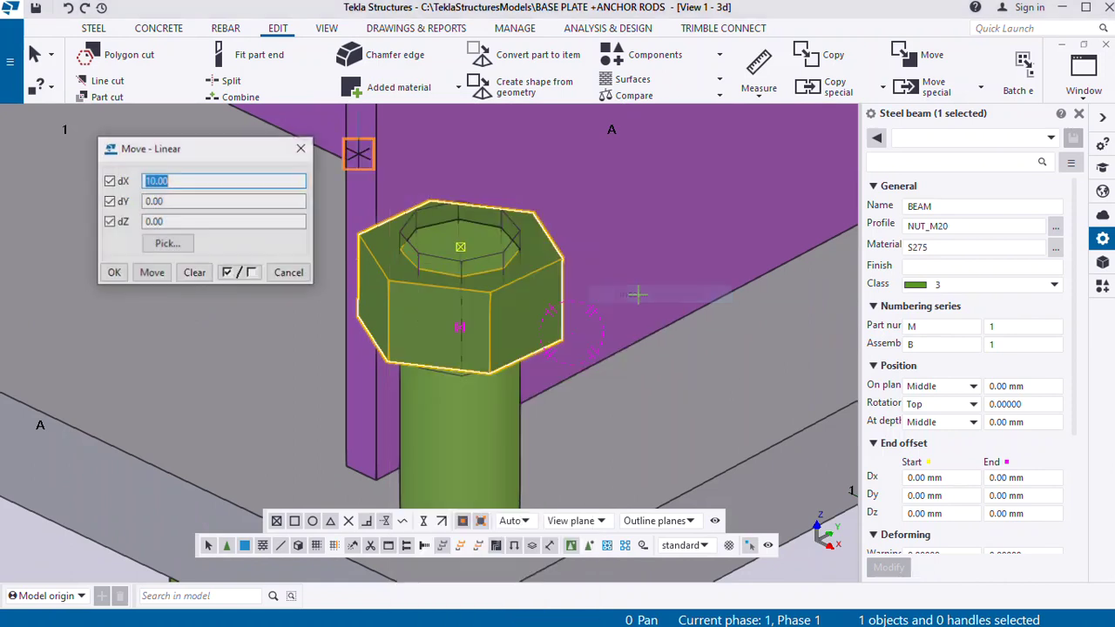
click(191, 273)
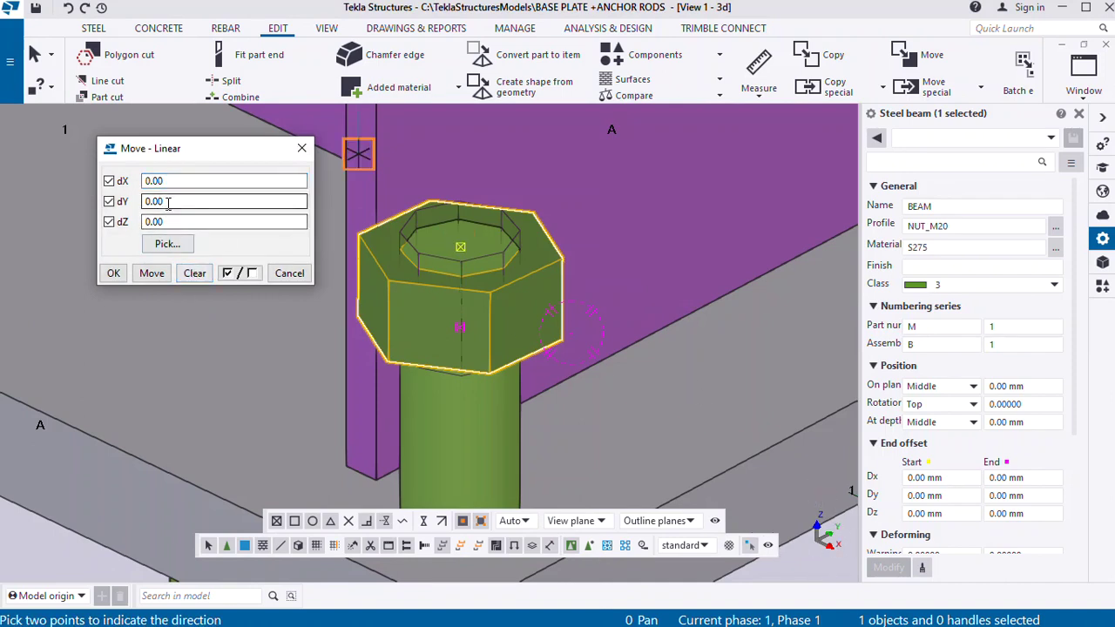
drag(179, 221, 140, 221)
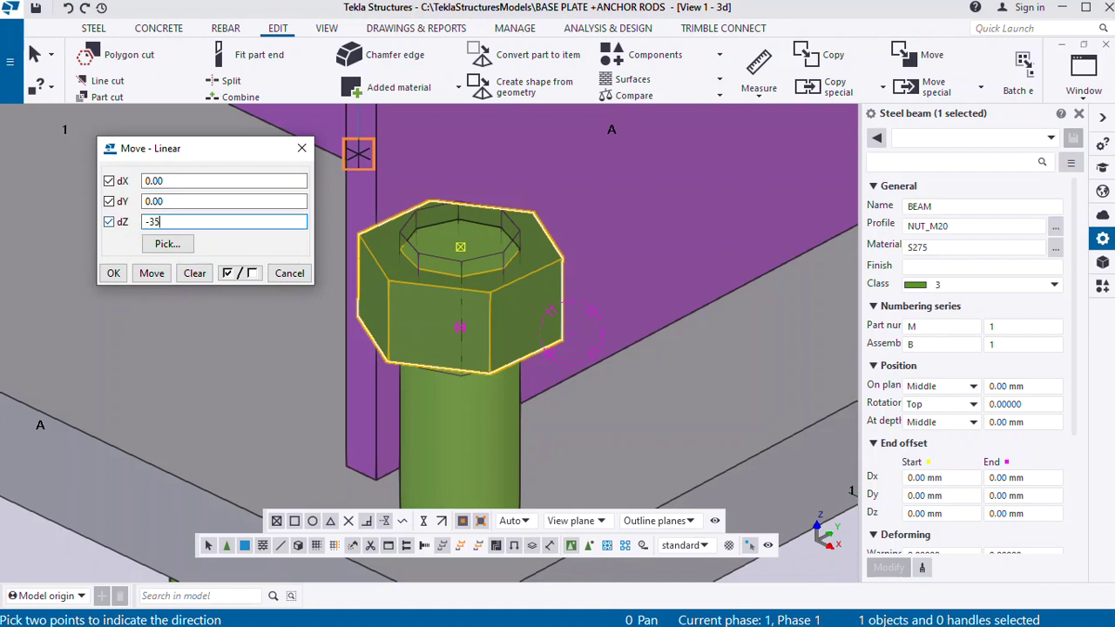
click(152, 273)
click(113, 273)
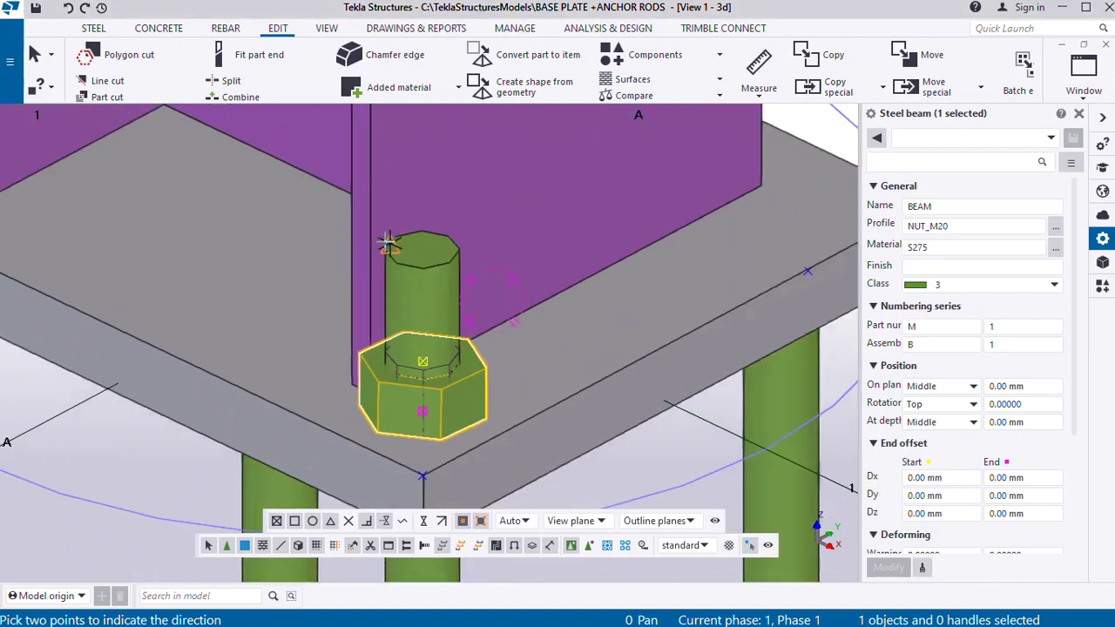
scroll(387, 244, down, 3)
click(34, 56)
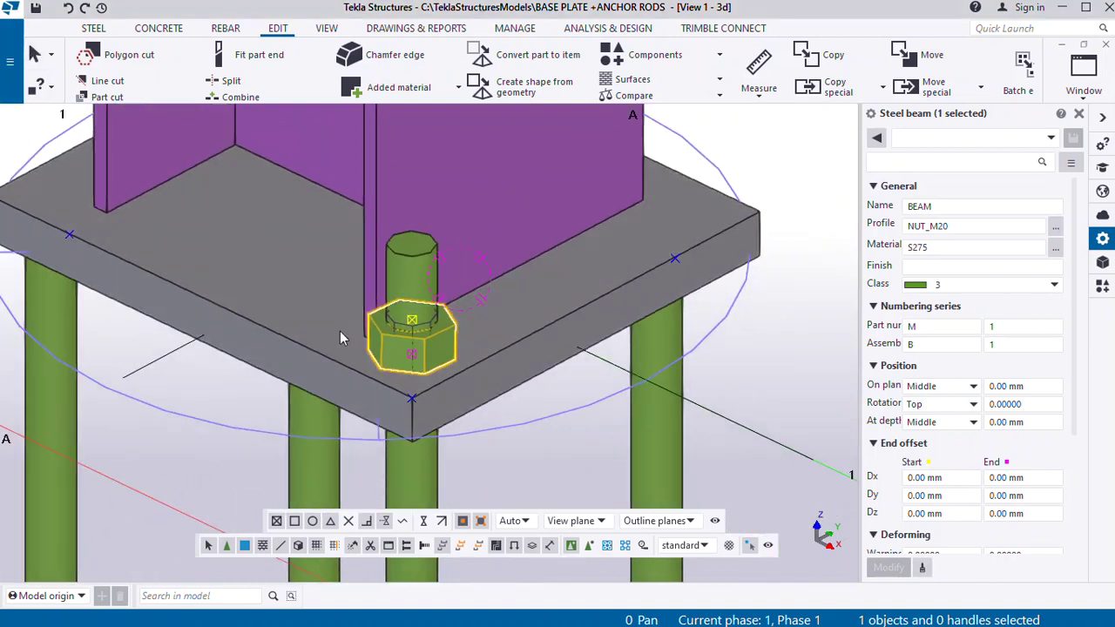
Change the class of the M20 nut to 2 so it displays in red
ctrl+middle_drag(405, 348, 438, 333)
scroll(438, 334, up, 2)
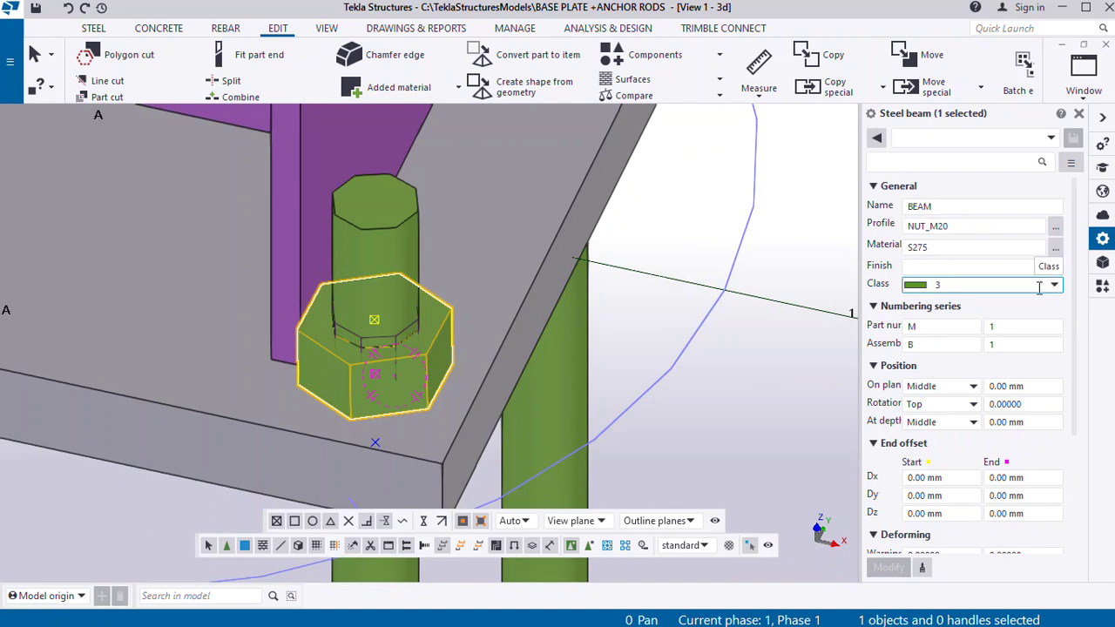
click(964, 285)
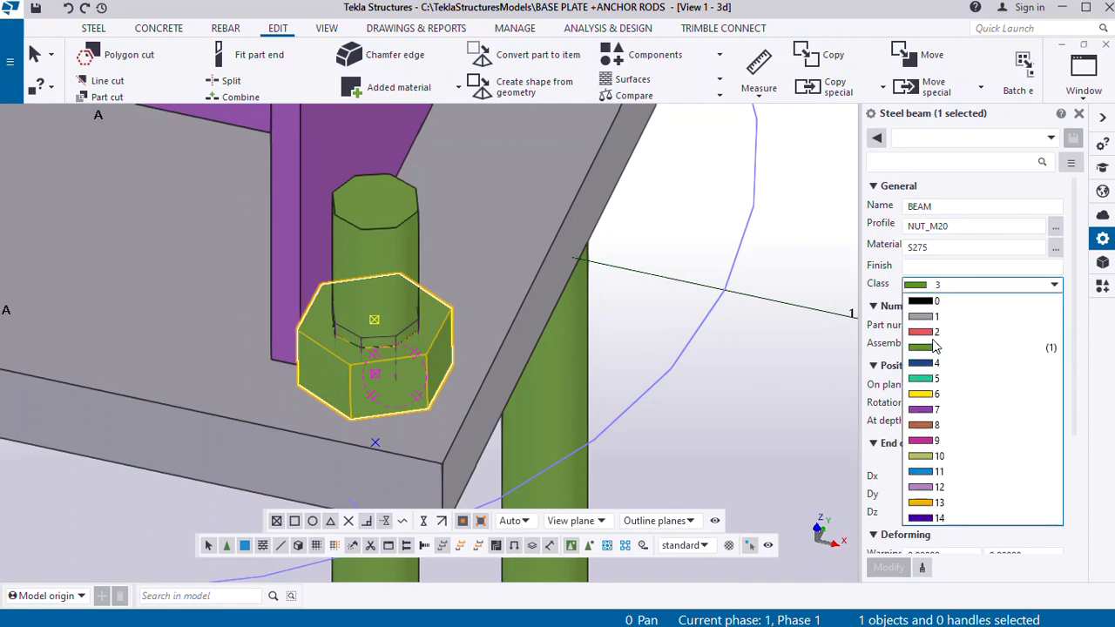
click(930, 331)
click(888, 567)
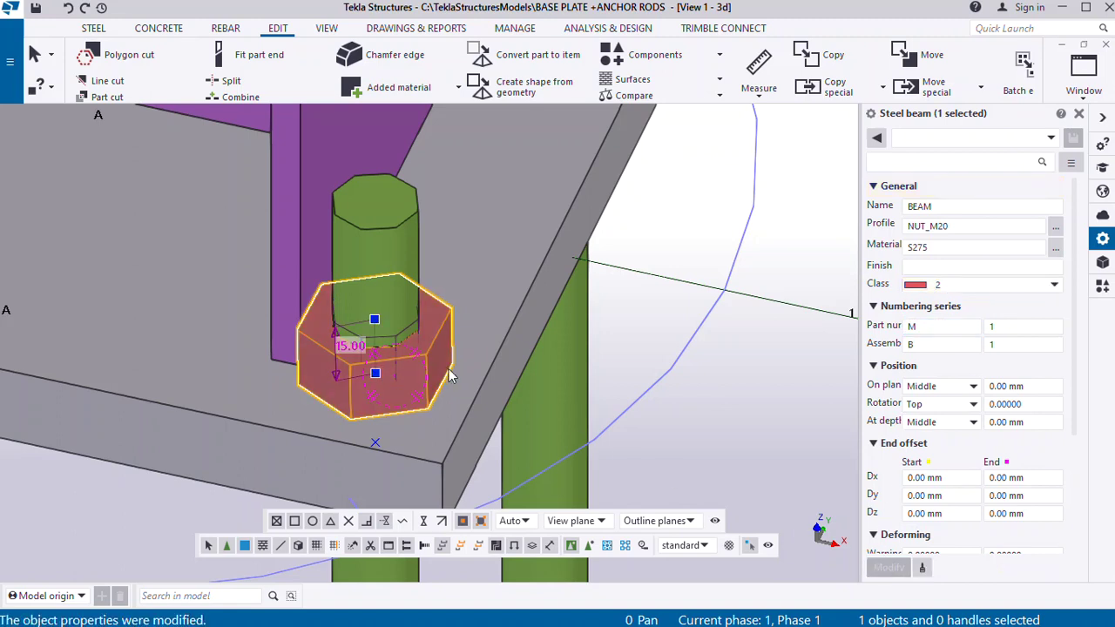
Select the corner ROD20 anchor rod together with the red M20 nut on it
ctrl+middle_drag(435, 371, 387, 345)
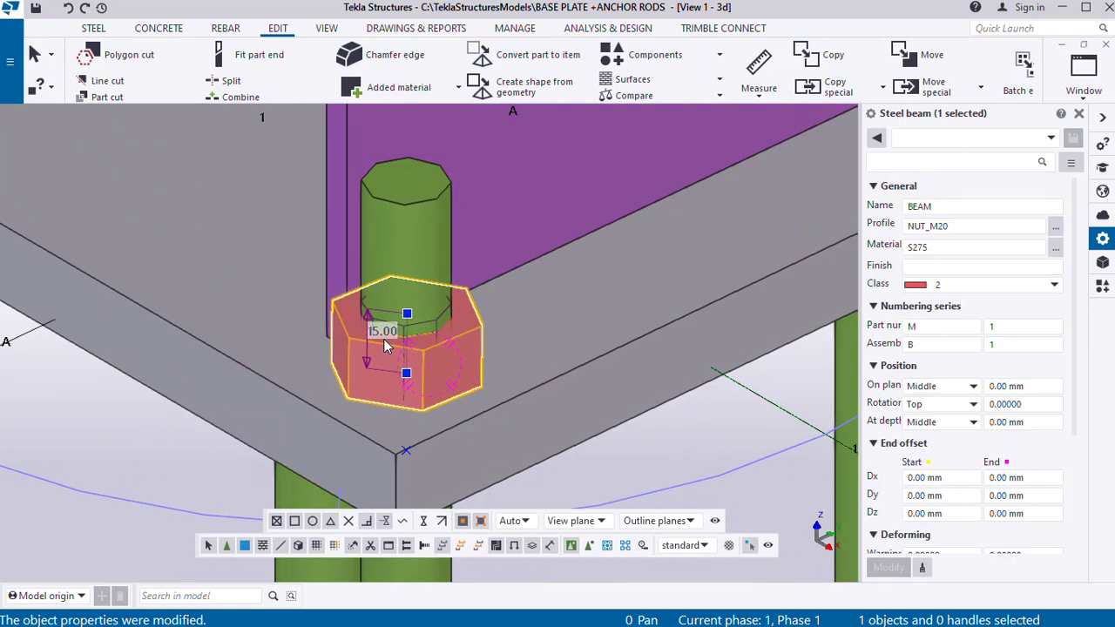
scroll(411, 342, down, 5)
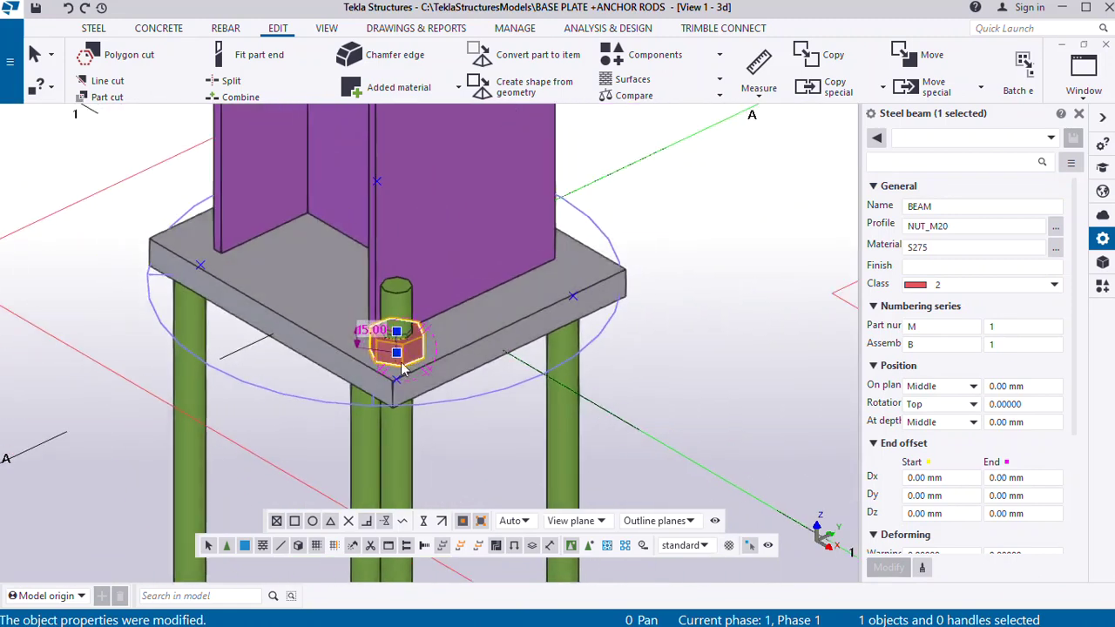
scroll(420, 373, down, 5)
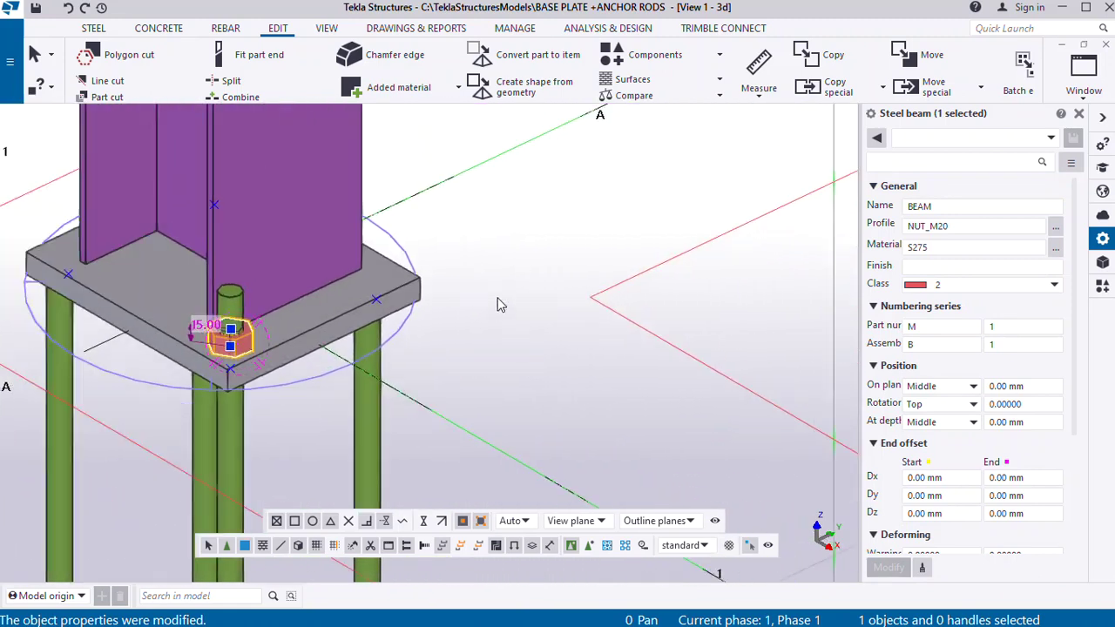
scroll(360, 406, up, 3)
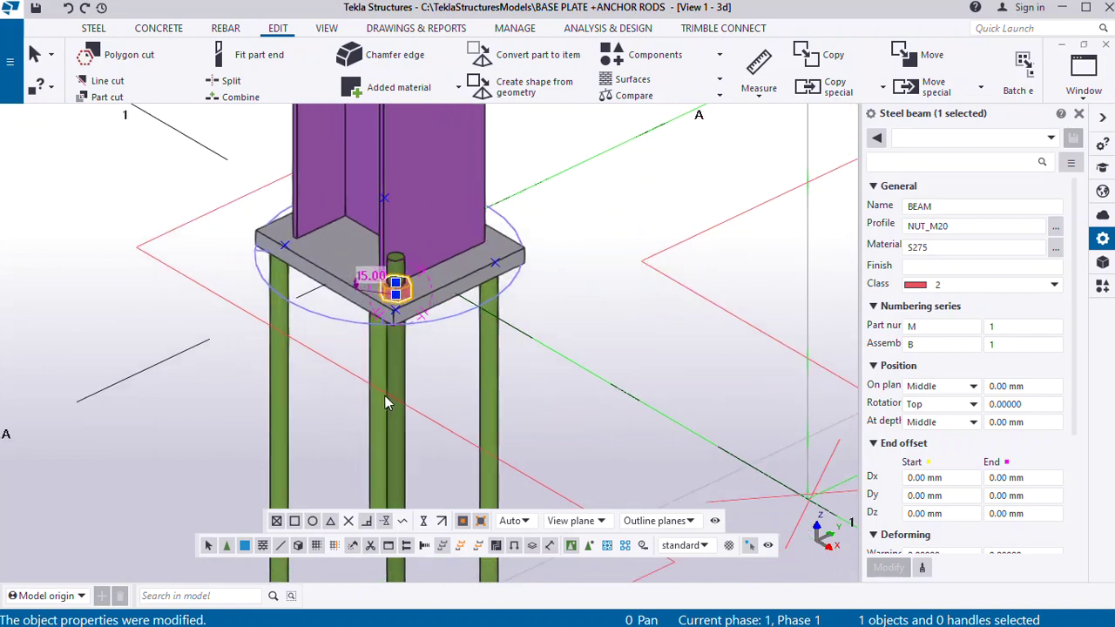
scroll(419, 328, down, 3)
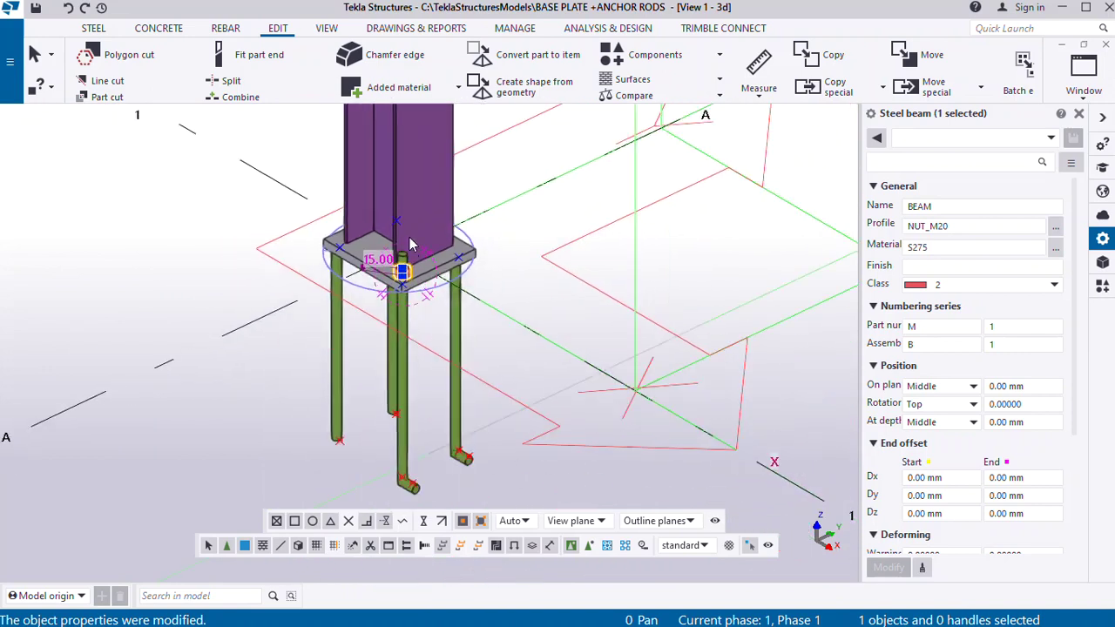
ctrl+middle_drag(415, 438, 386, 396)
click(373, 408)
scroll(383, 397, up, 5)
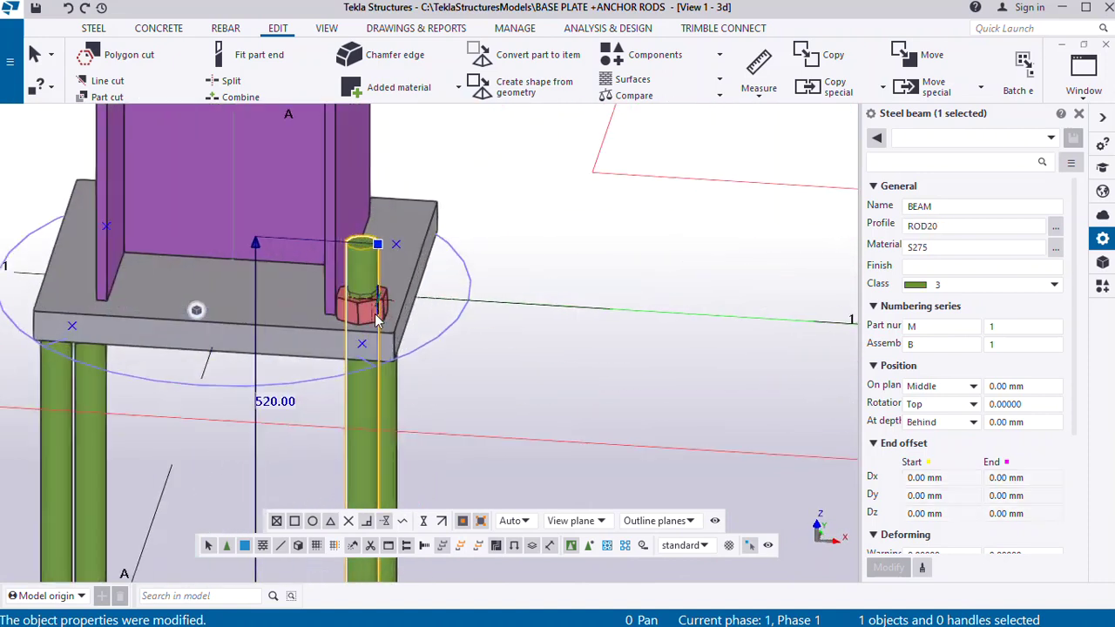
ctrl+click(351, 301)
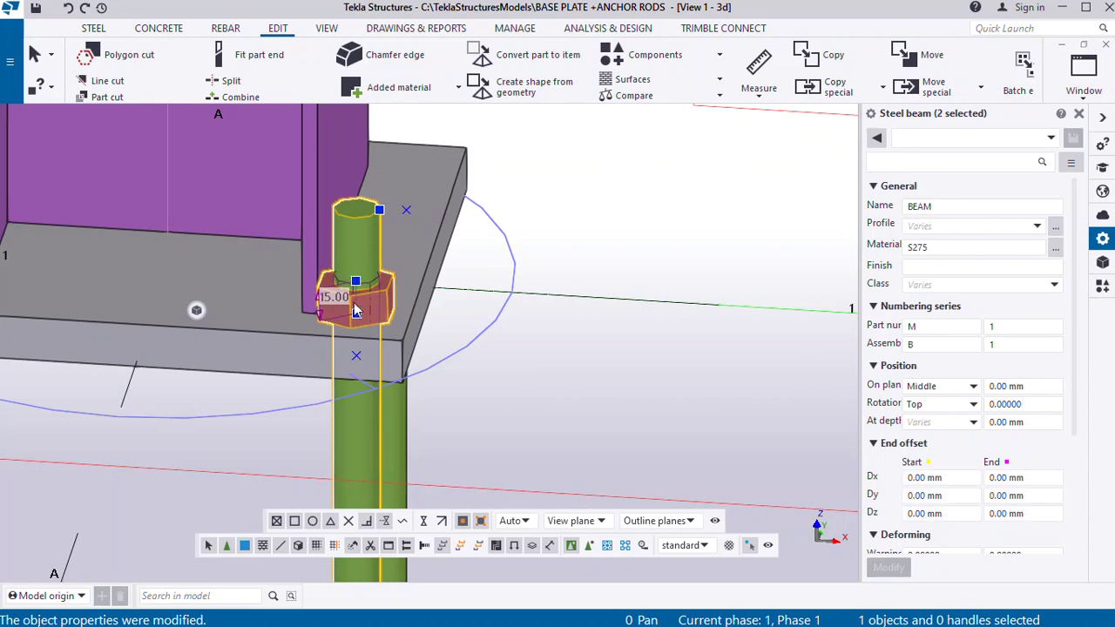
scroll(358, 300, down, 4)
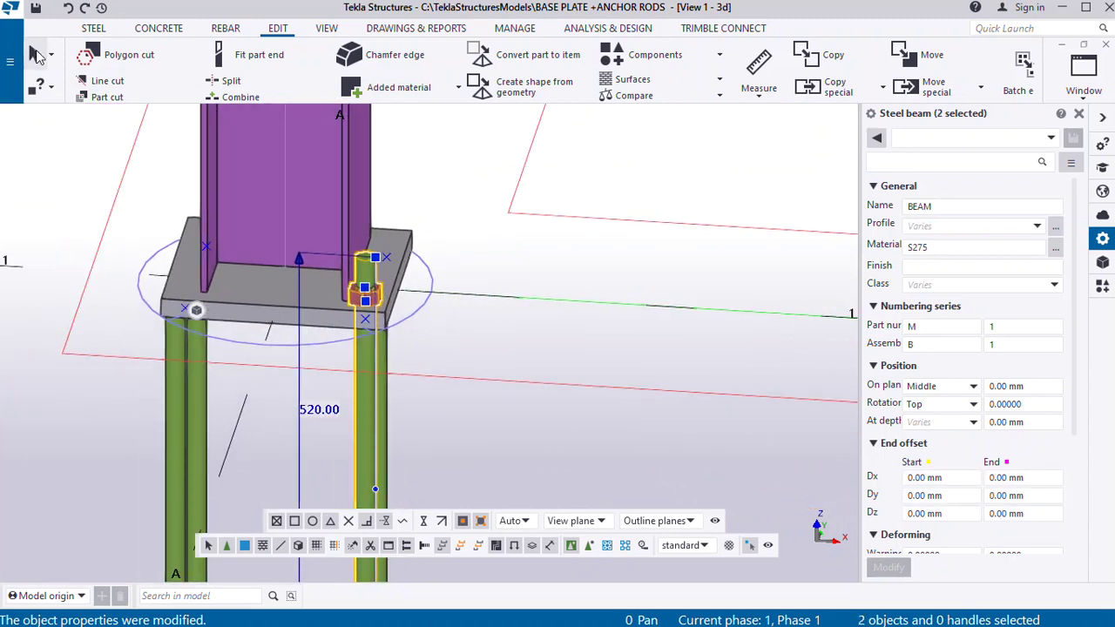
Open View 4 - Plan +0 as a flat plan and examine the selected rod and nut at the base plate's corner
click(1083, 71)
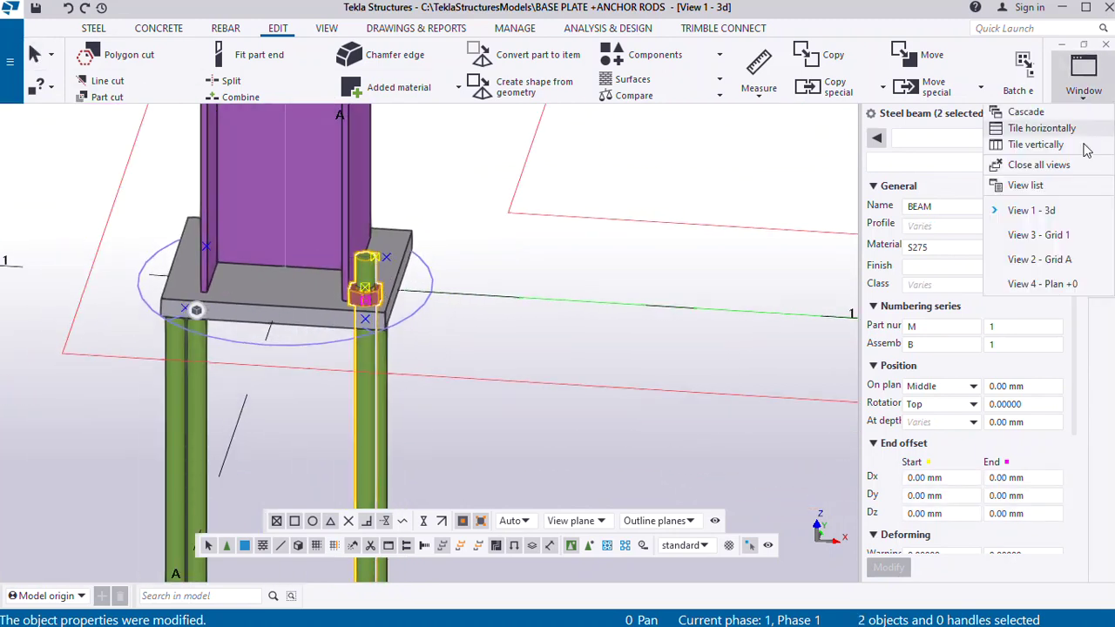
click(1023, 285)
scroll(419, 333, down, 3)
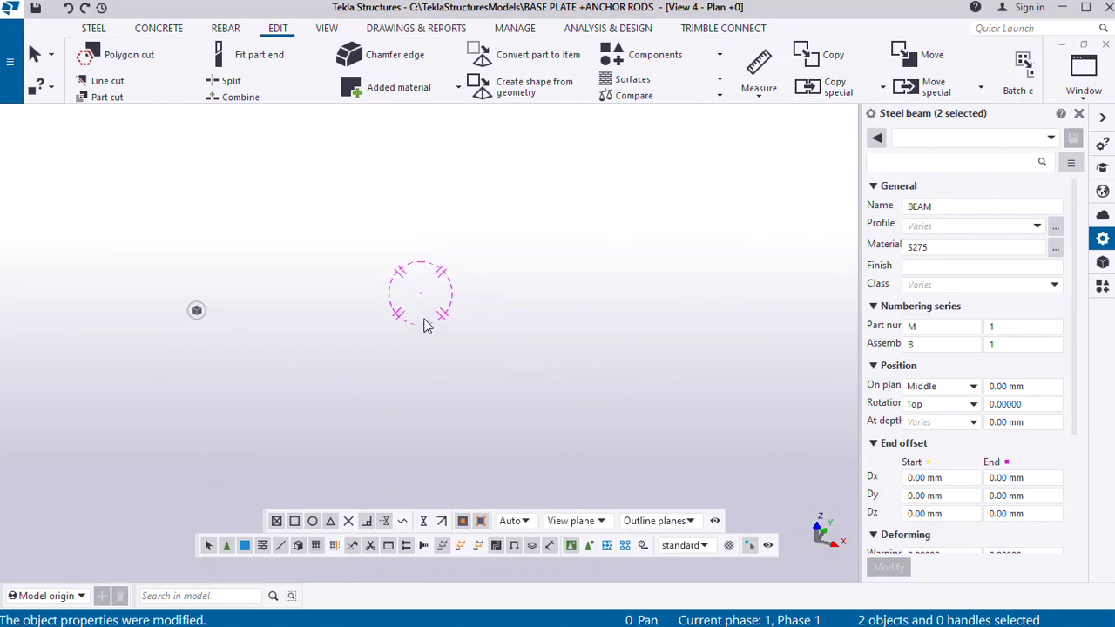
ctrl+middle_drag(418, 324, 557, 296)
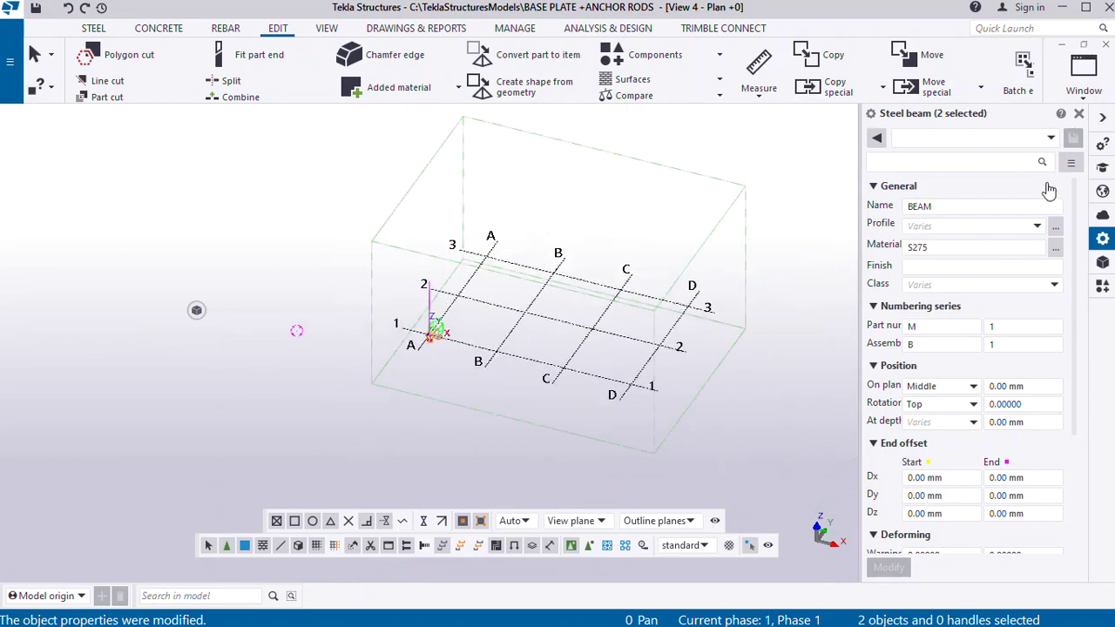
click(1083, 68)
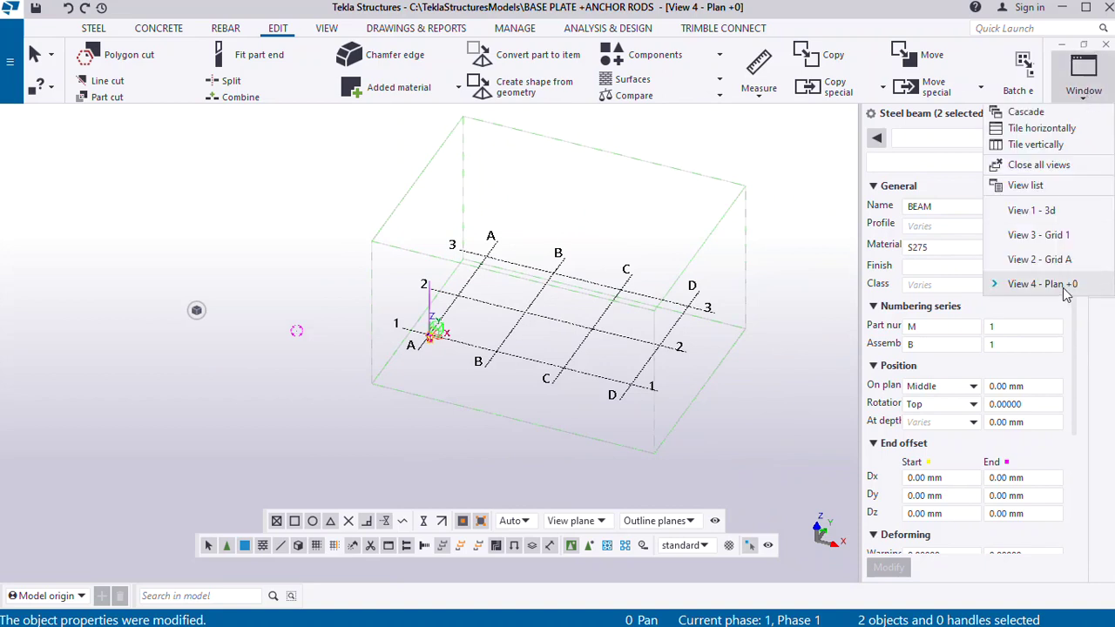
click(1058, 288)
scroll(420, 300, up, 3)
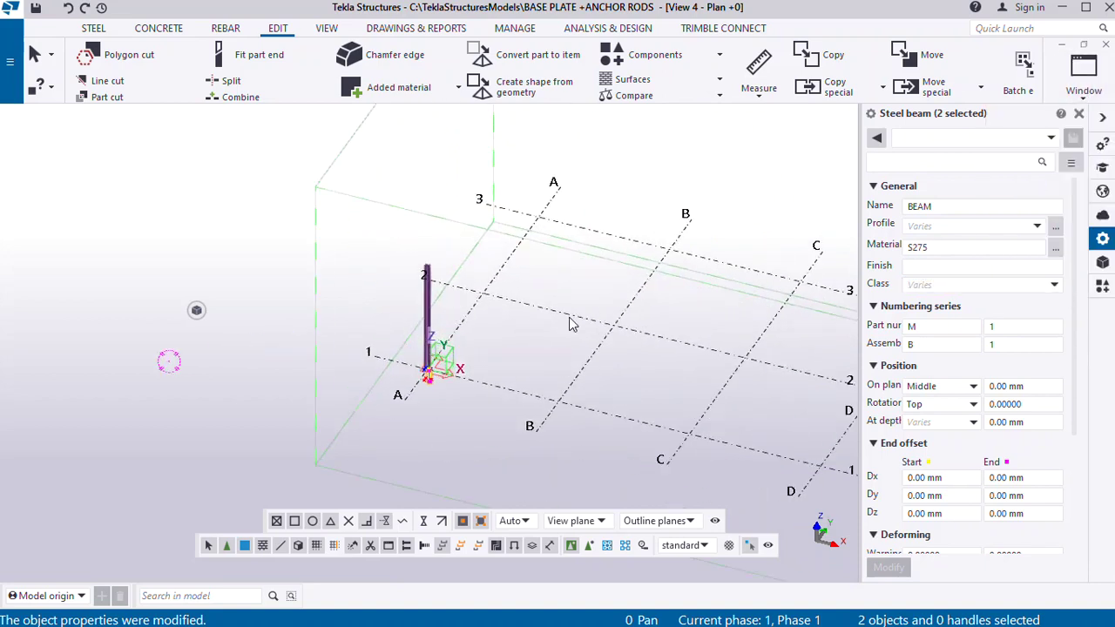
key(ctrl+p)
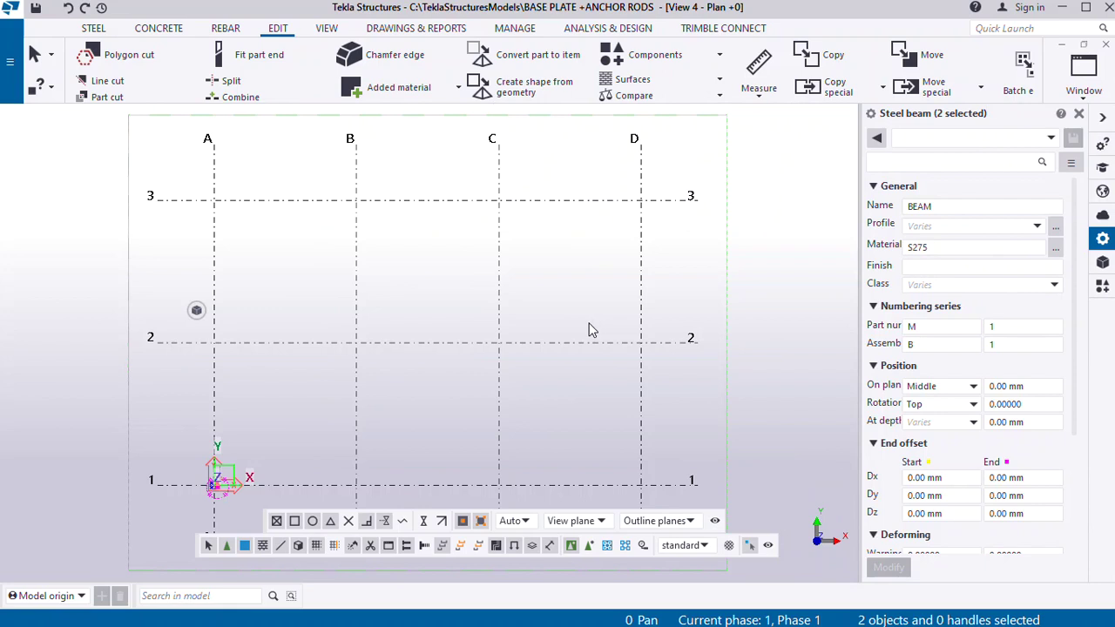
scroll(307, 396, up, 4)
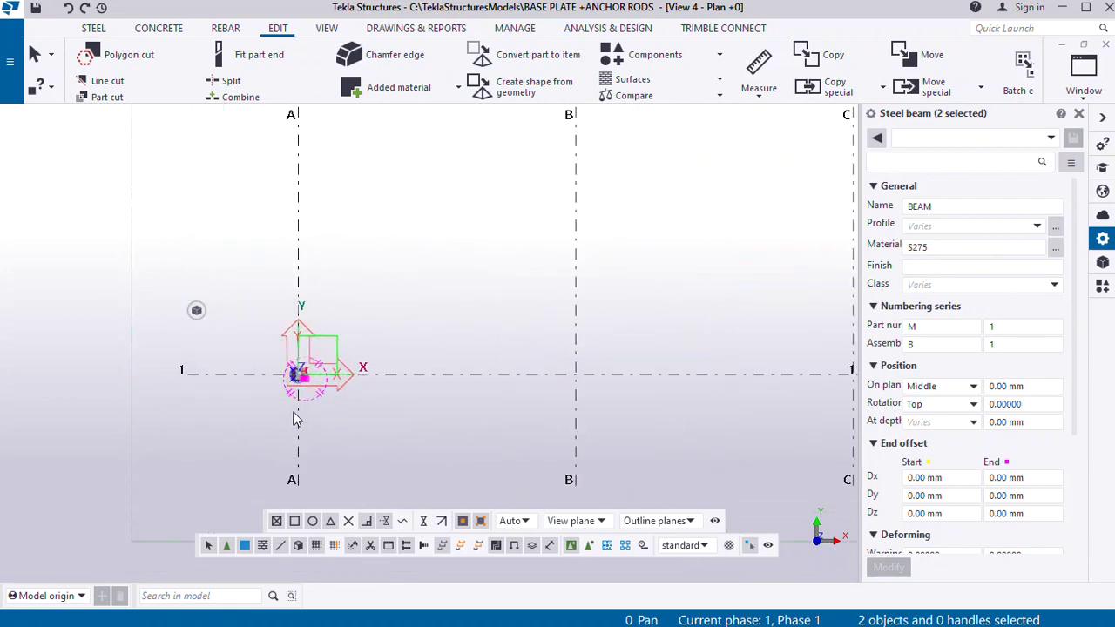
scroll(295, 419, up, 8)
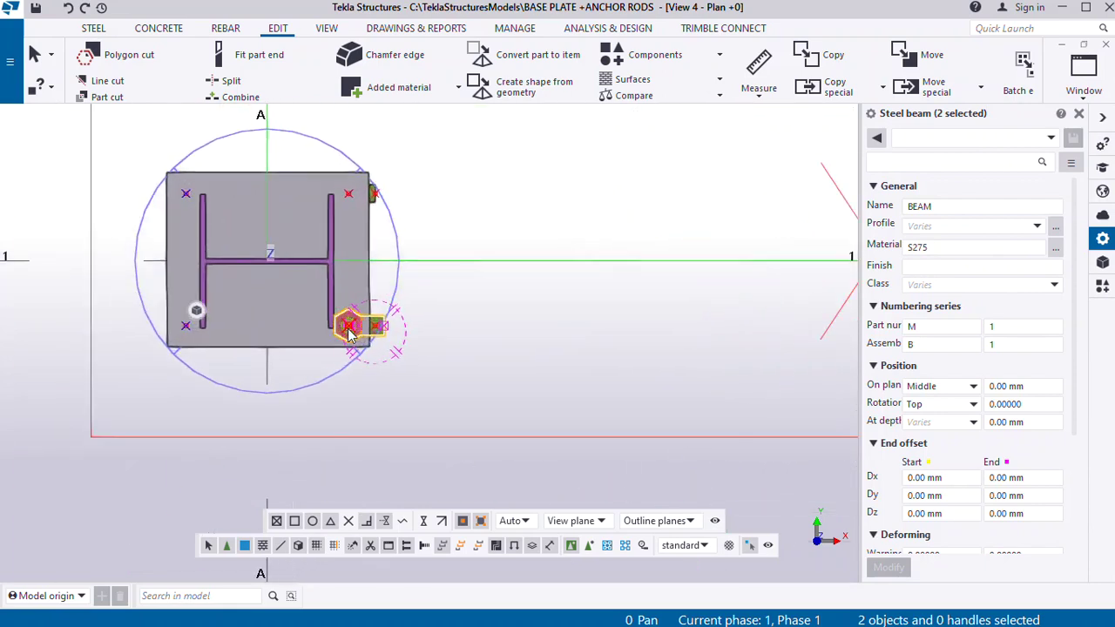
scroll(348, 331, up, 3)
scroll(347, 405, down, 2)
scroll(366, 201, up, 1)
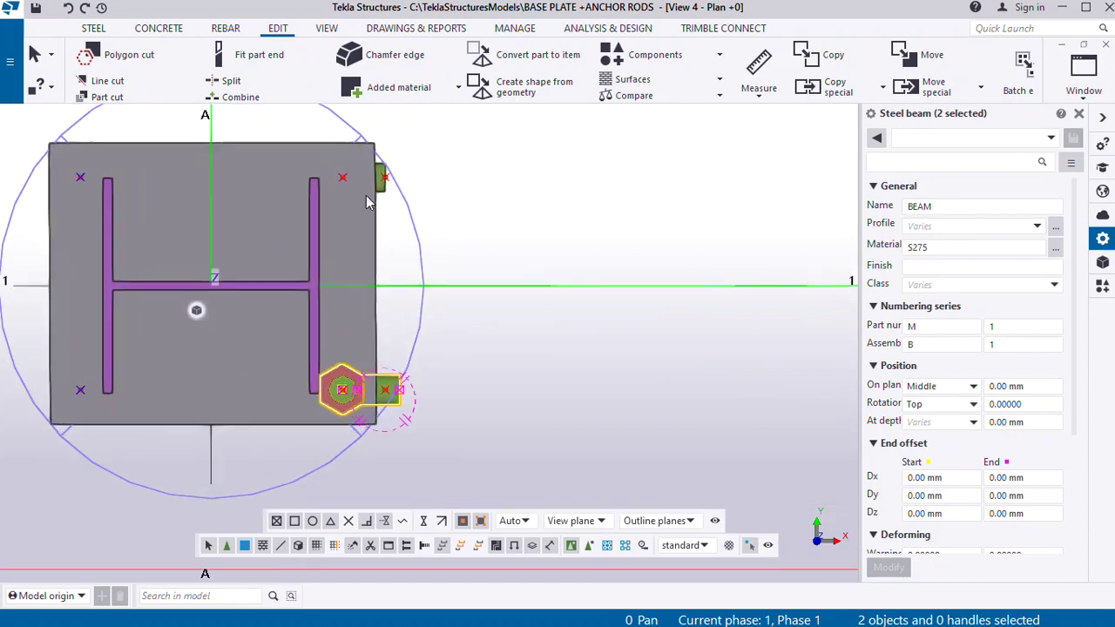
scroll(379, 381, up, 1)
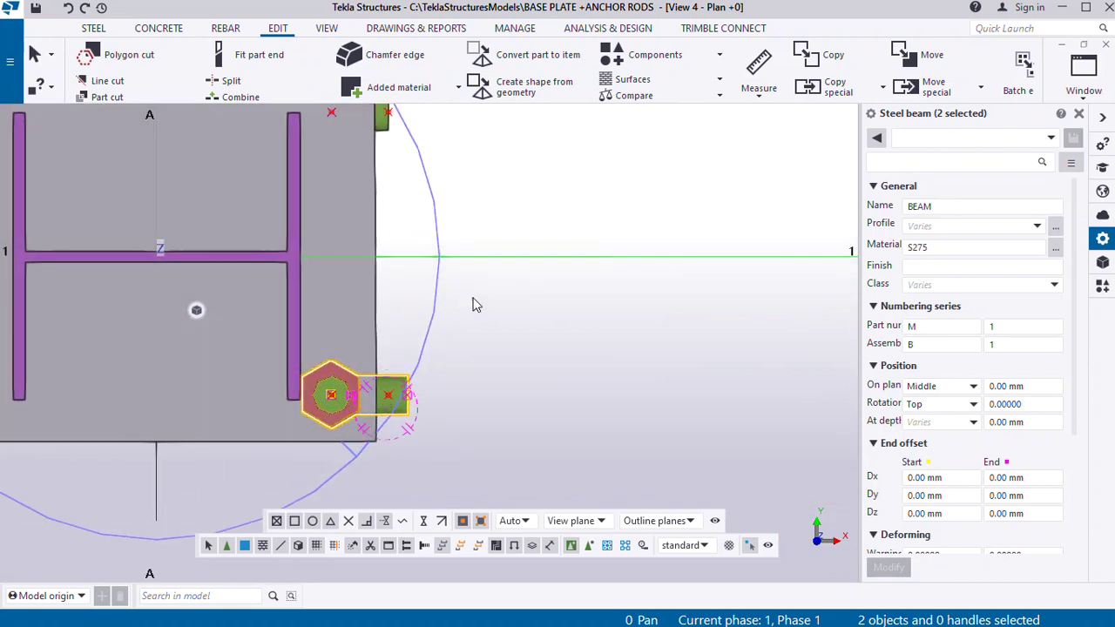
scroll(462, 371, down, 1)
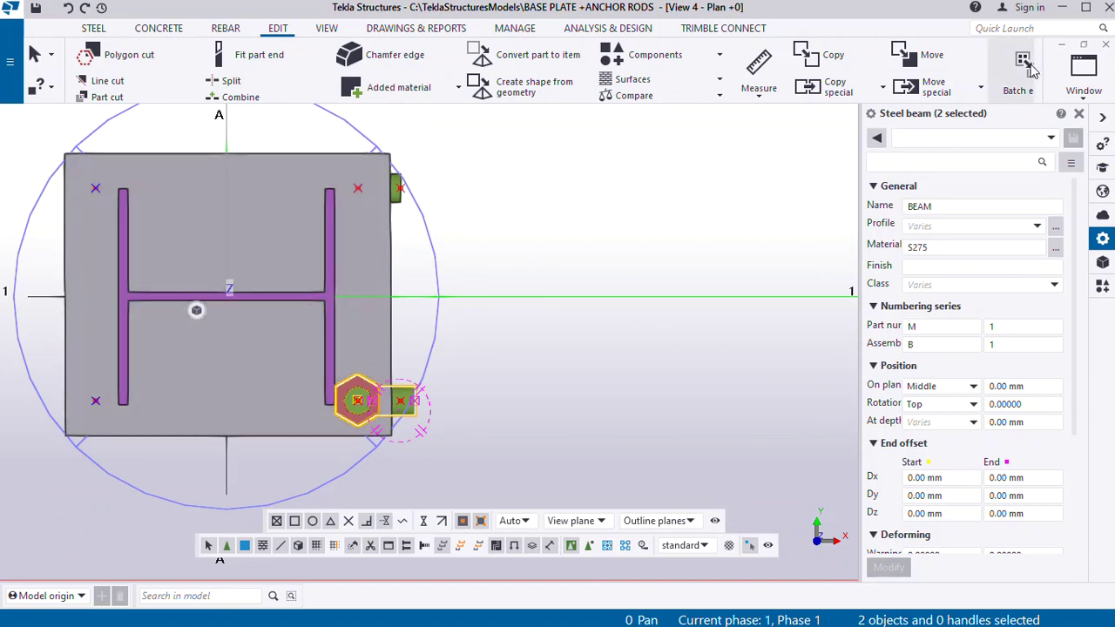
In View 1 - 3d, delete the two ROD20 anchor rods on the base plate side opposite the rod with the red nut
click(1083, 74)
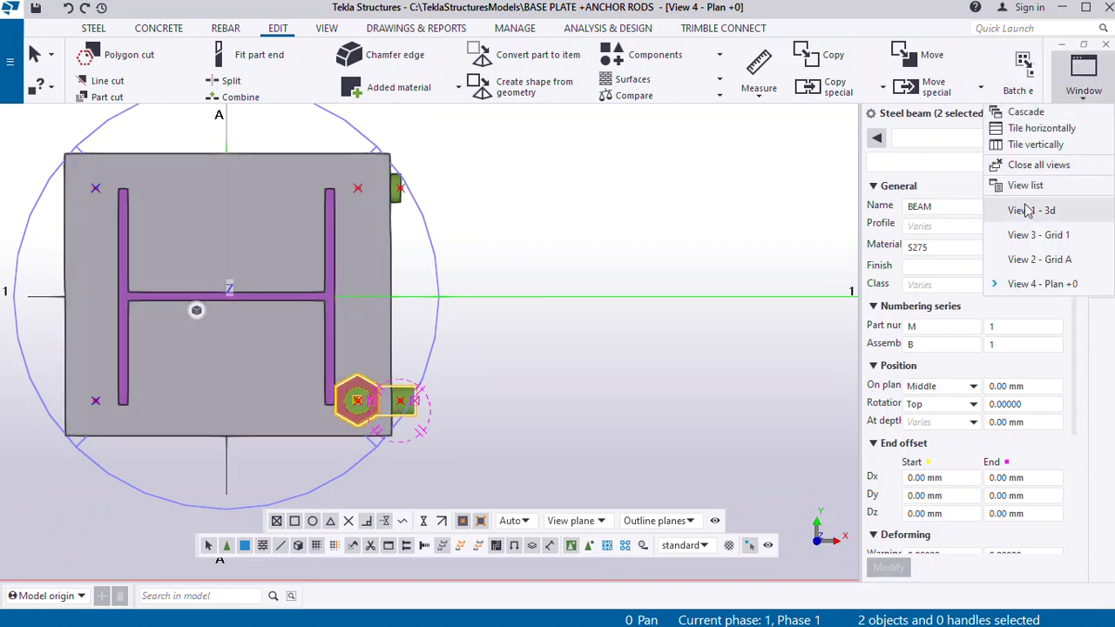
click(1010, 211)
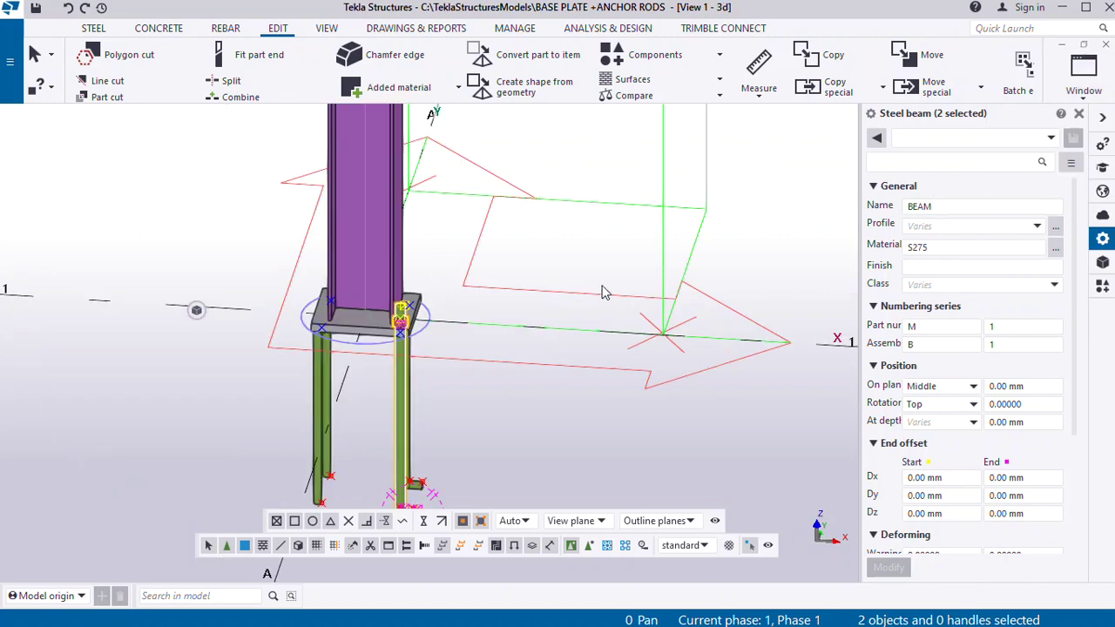
click(392, 387)
scroll(392, 387, up, 5)
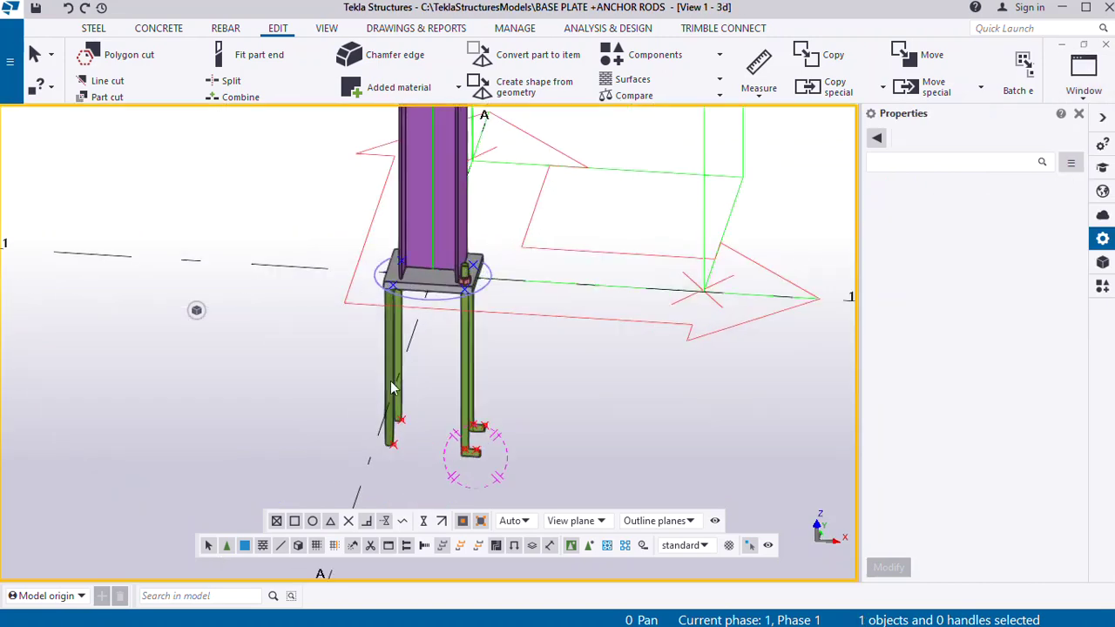
click(388, 439)
right_click(389, 440)
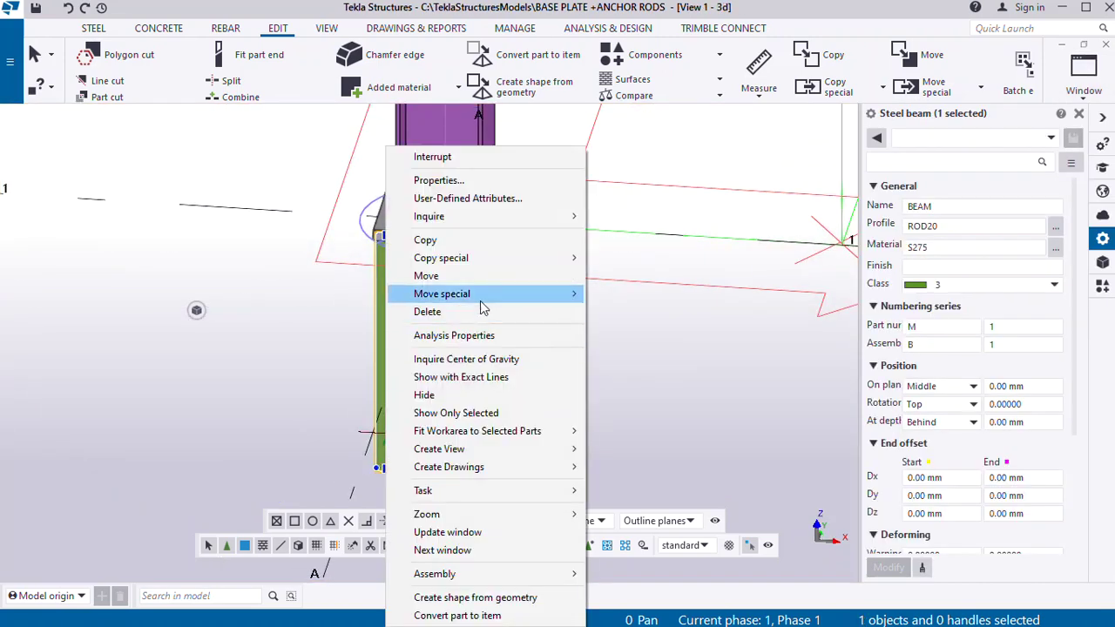
click(428, 312)
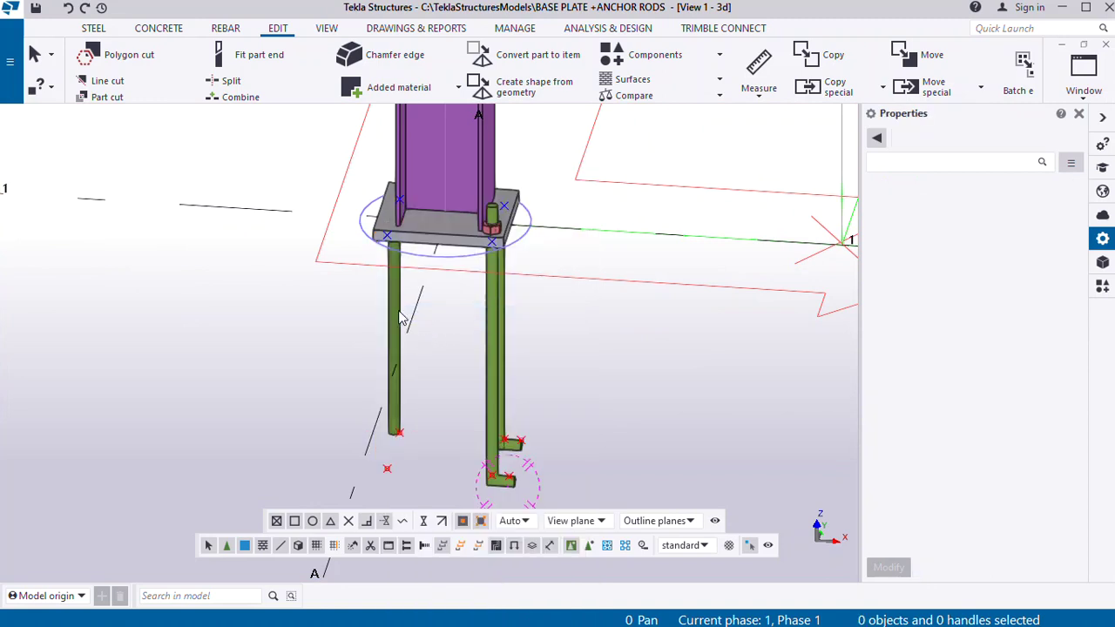
click(399, 318)
right_click(399, 315)
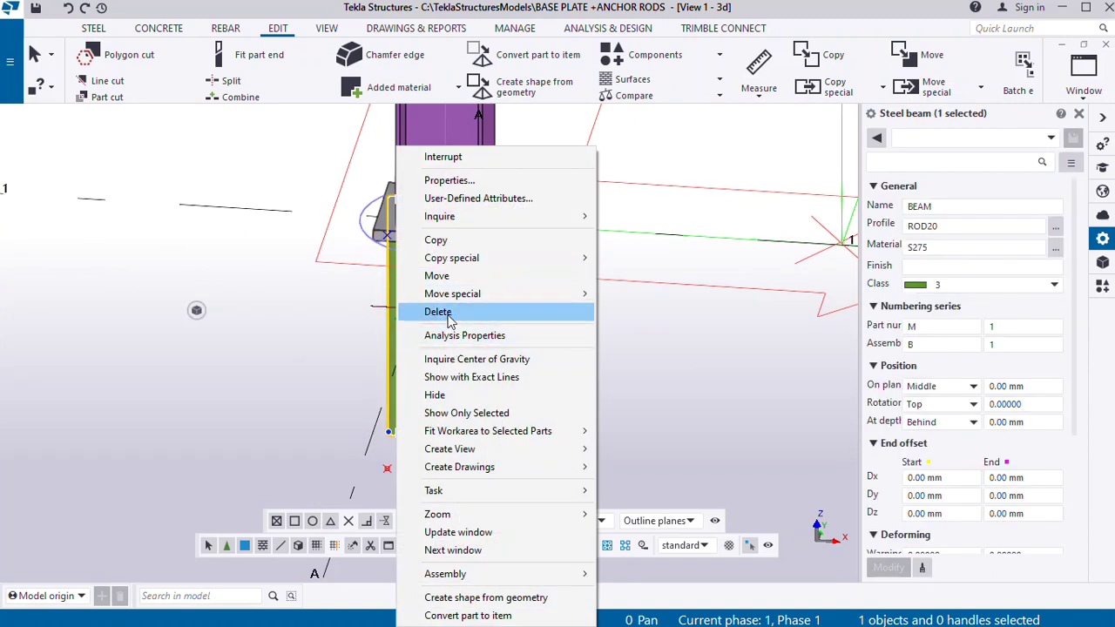
click(439, 312)
Delete the remaining ROD20 anchor rod that has no nut, keeping only the rod with the red nut
middle_drag(473, 319, 552, 378)
click(556, 376)
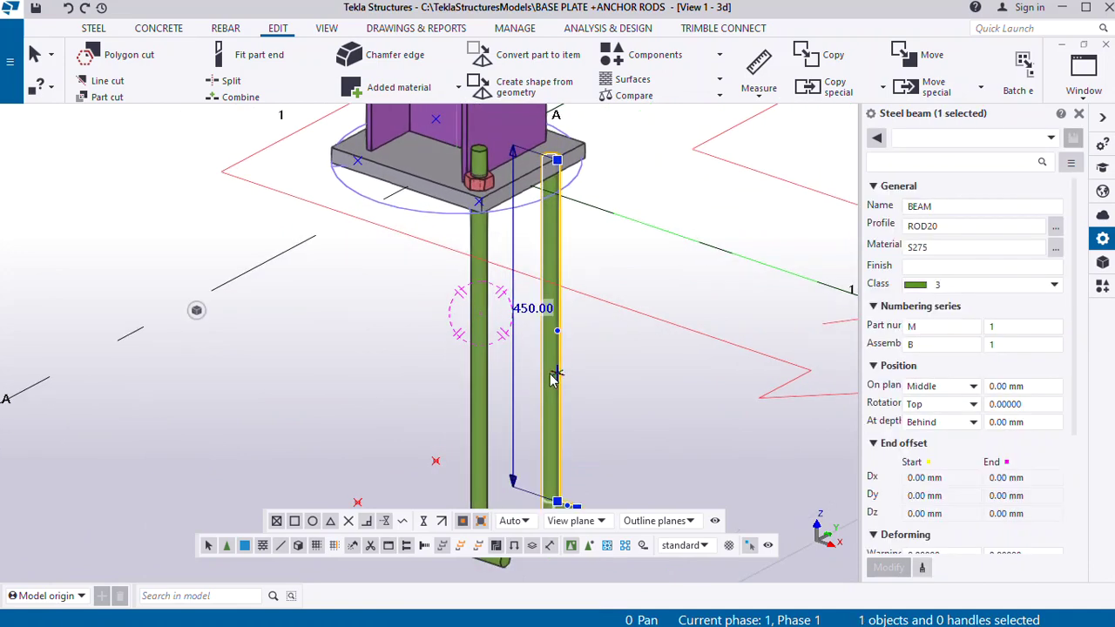
right_click(554, 376)
click(629, 309)
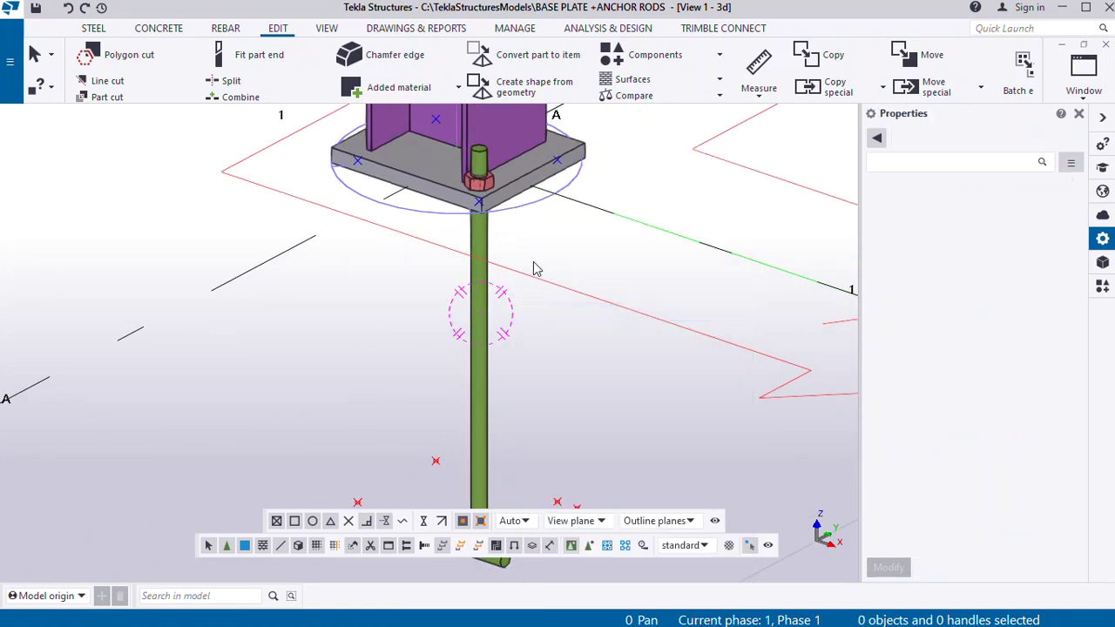
Select the remaining corner anchor rod together with its red nut and open View 4 - Plan +0
middle_drag(535, 269, 416, 264)
scroll(416, 264, up, 5)
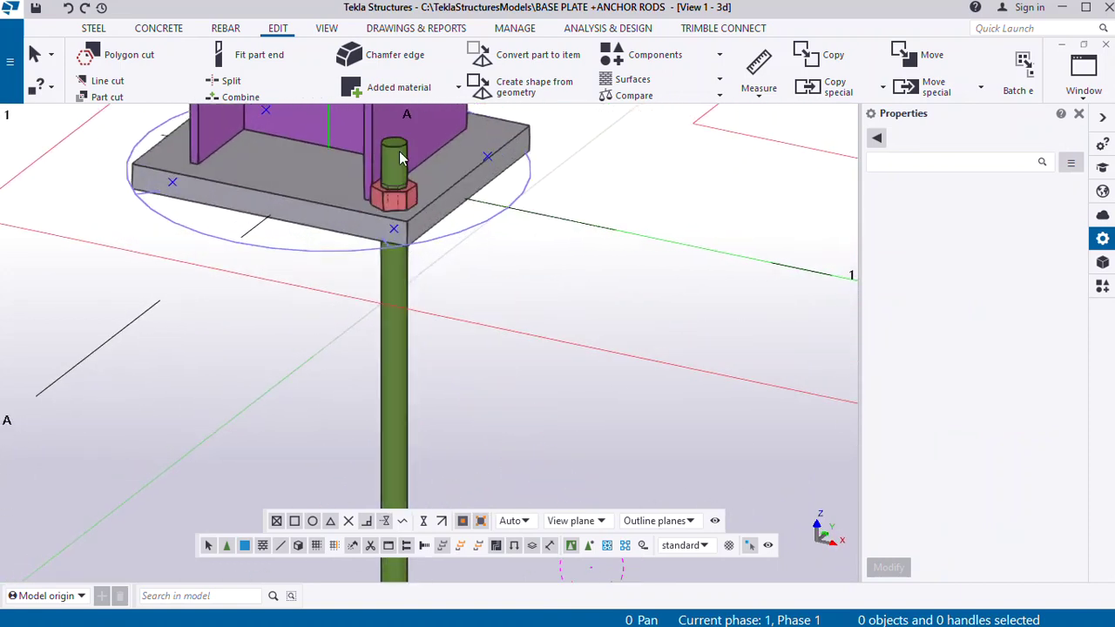
click(405, 197)
ctrl+middle_drag(414, 228, 411, 163)
shift+click(416, 178)
scroll(410, 166, down, 4)
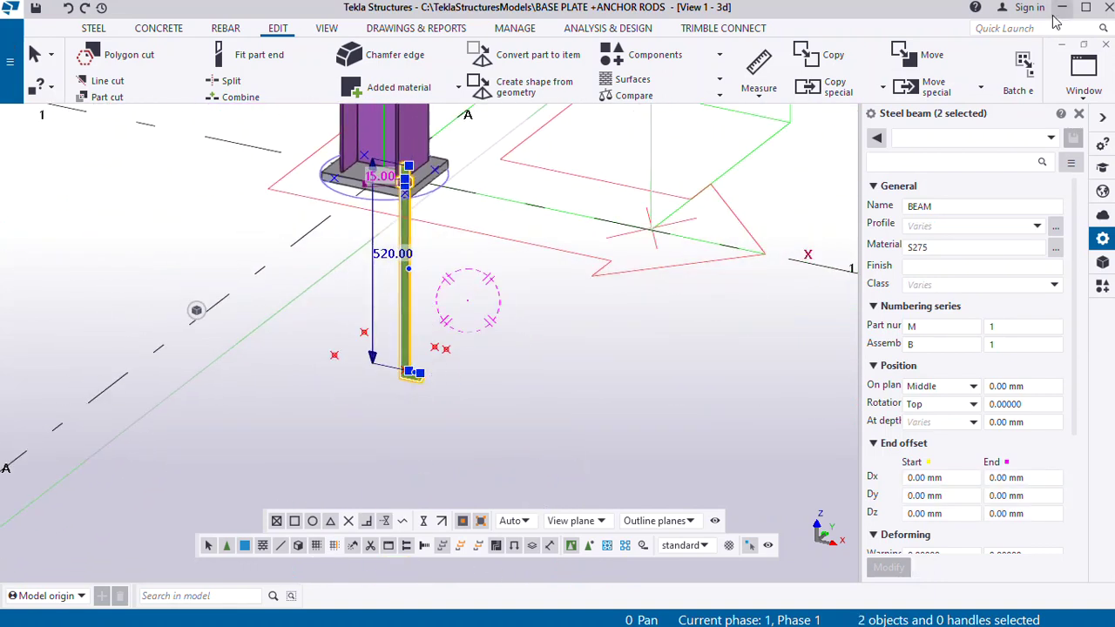
click(1084, 79)
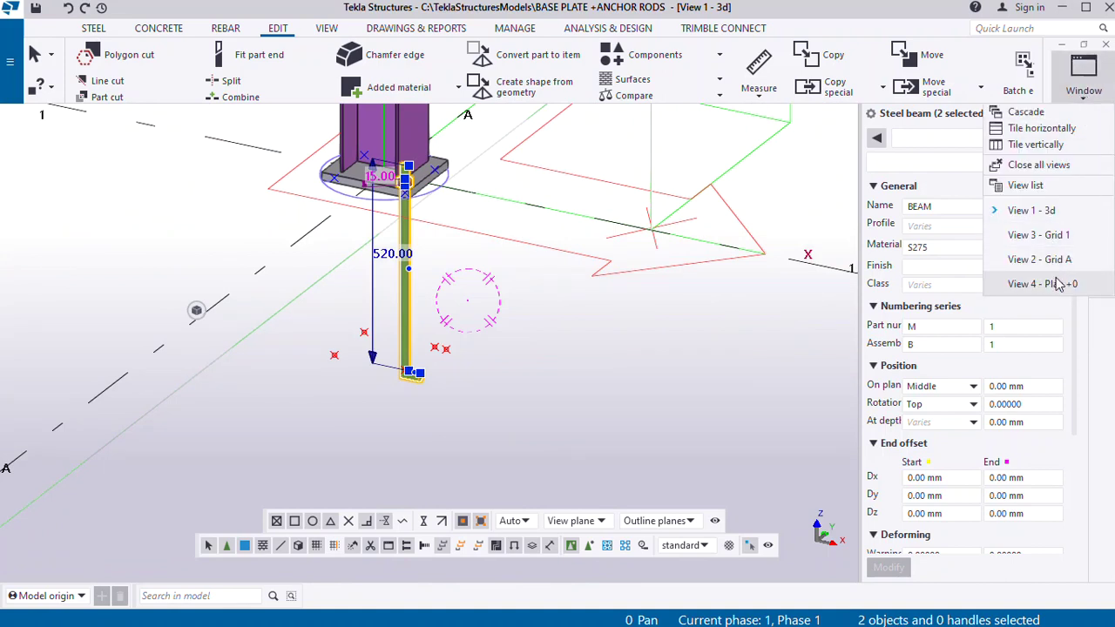
click(1058, 270)
Copy the selected rod and nut from the rod's centre to the other corner hole point along the same flange, and end the command
right_click(507, 345)
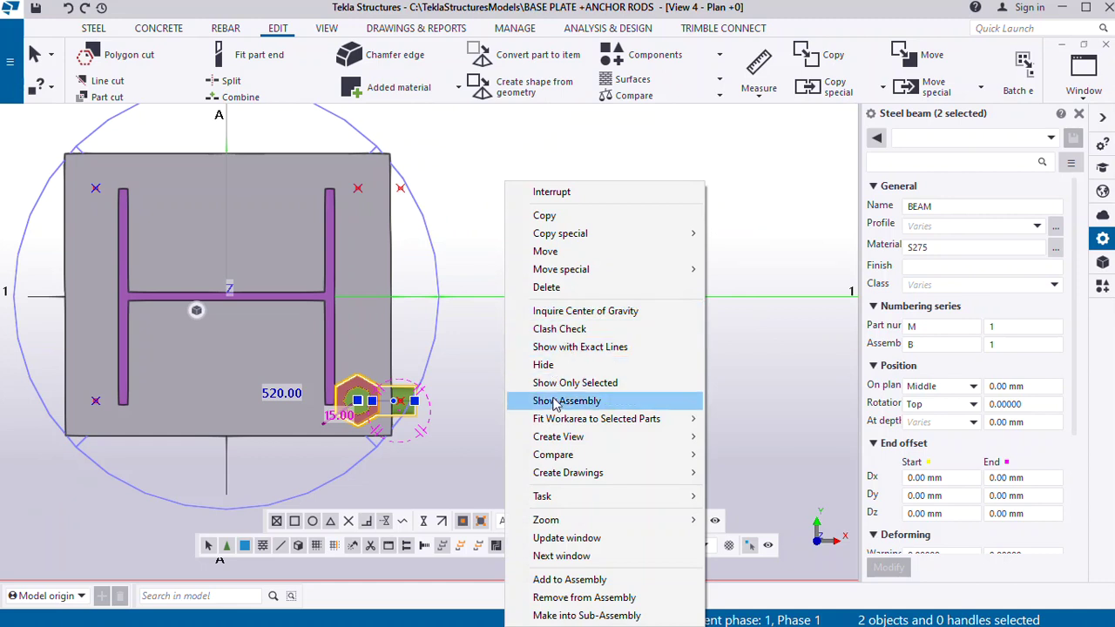
mouse_move(558, 274)
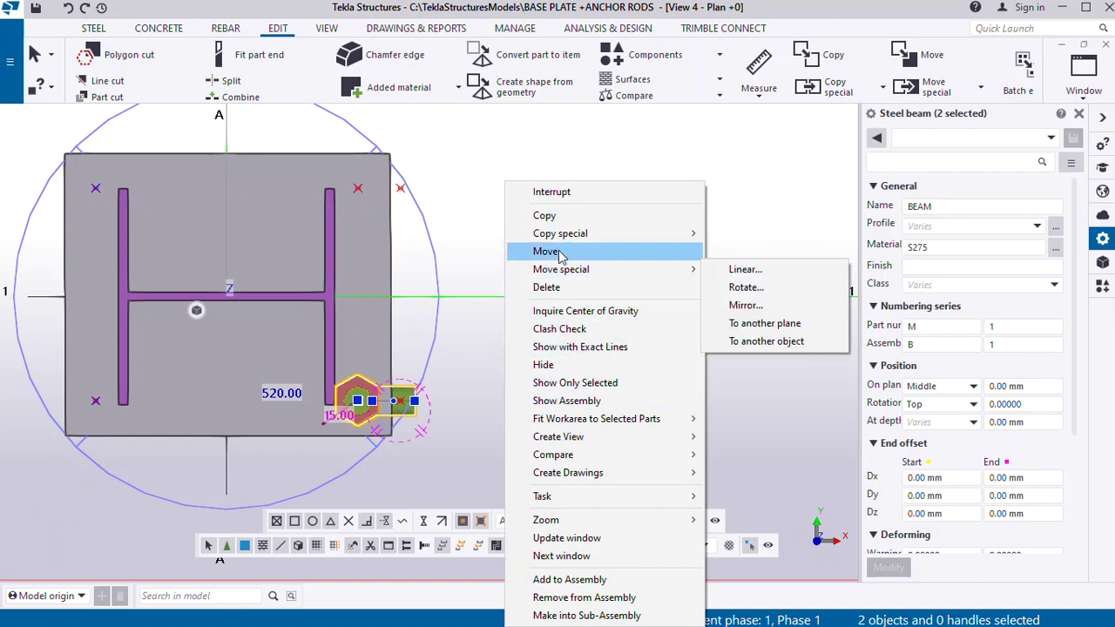
click(558, 218)
scroll(345, 397, up, 2)
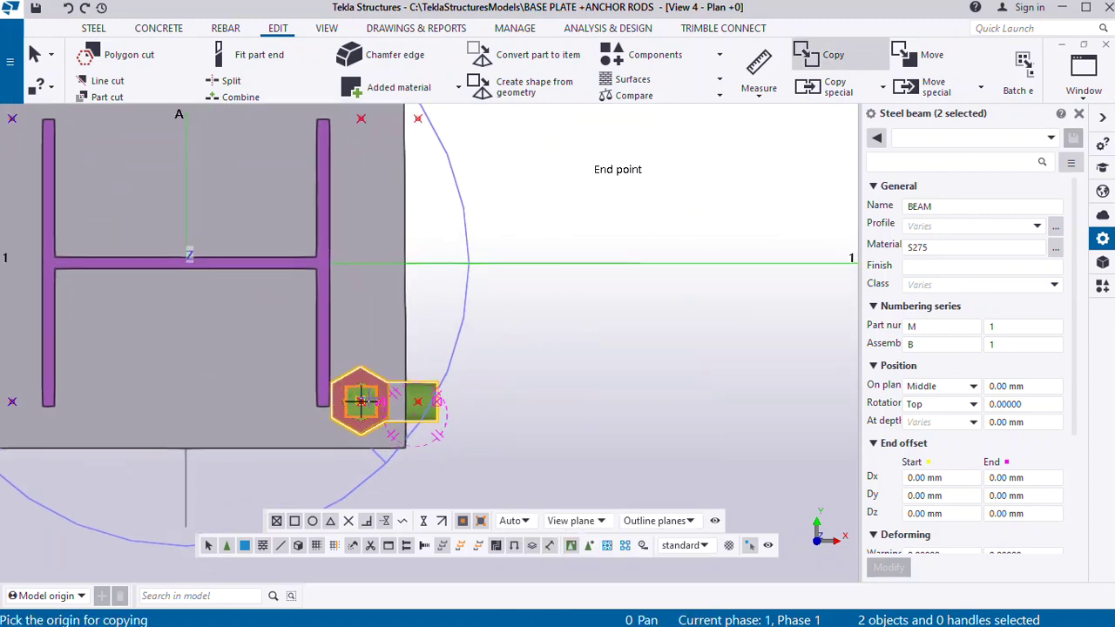
click(361, 399)
scroll(398, 264, down, 2)
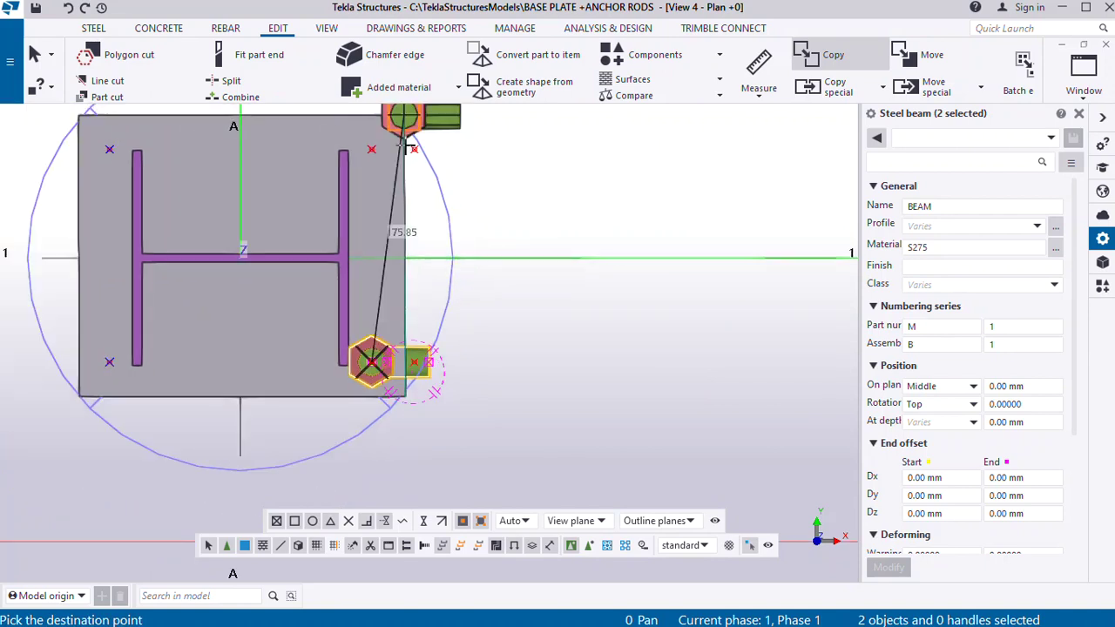
scroll(373, 151, down, 1)
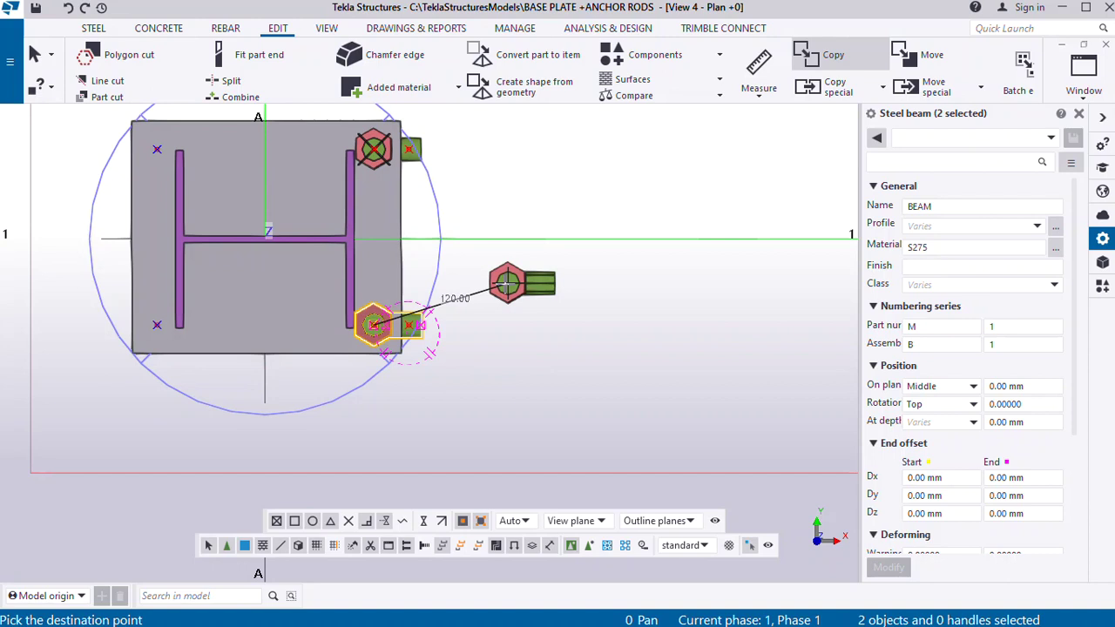
key(Escape)
Mirror-copy both anchor rods and their nuts to the opposite side of the base plate, using X0 0, Y0 0 and angle -90
scroll(511, 293, down, 1)
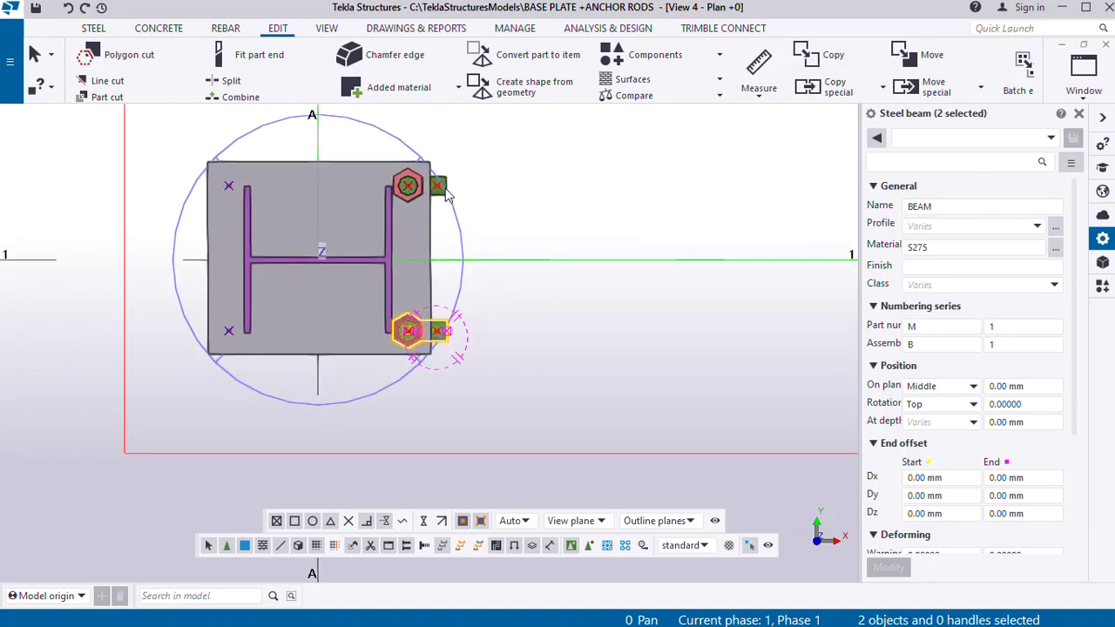
scroll(446, 195, up, 1)
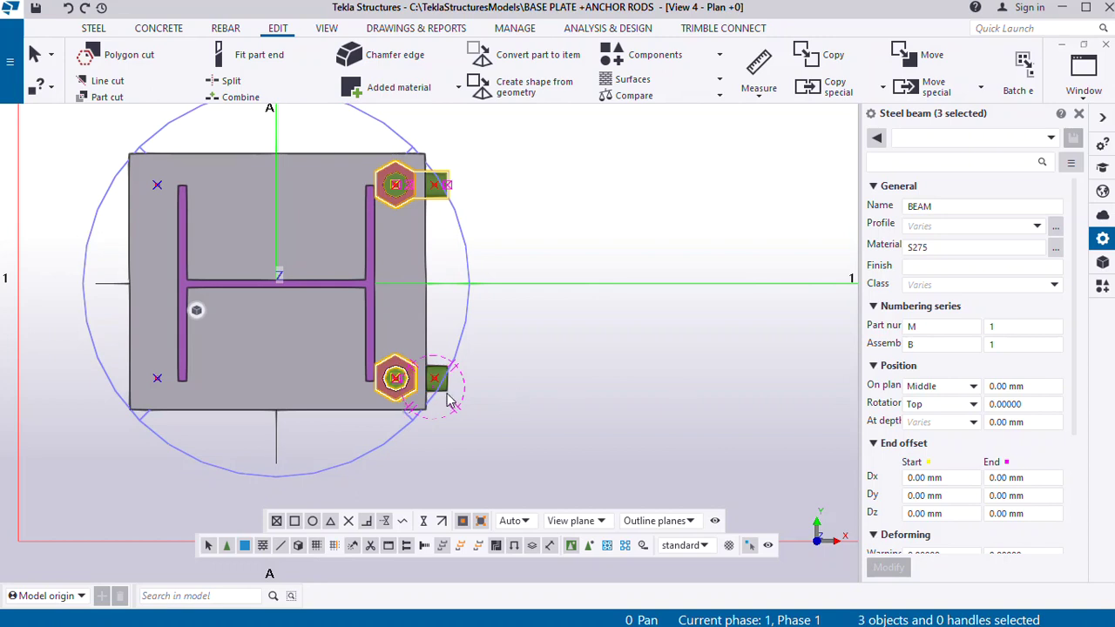
scroll(390, 335, down, 3)
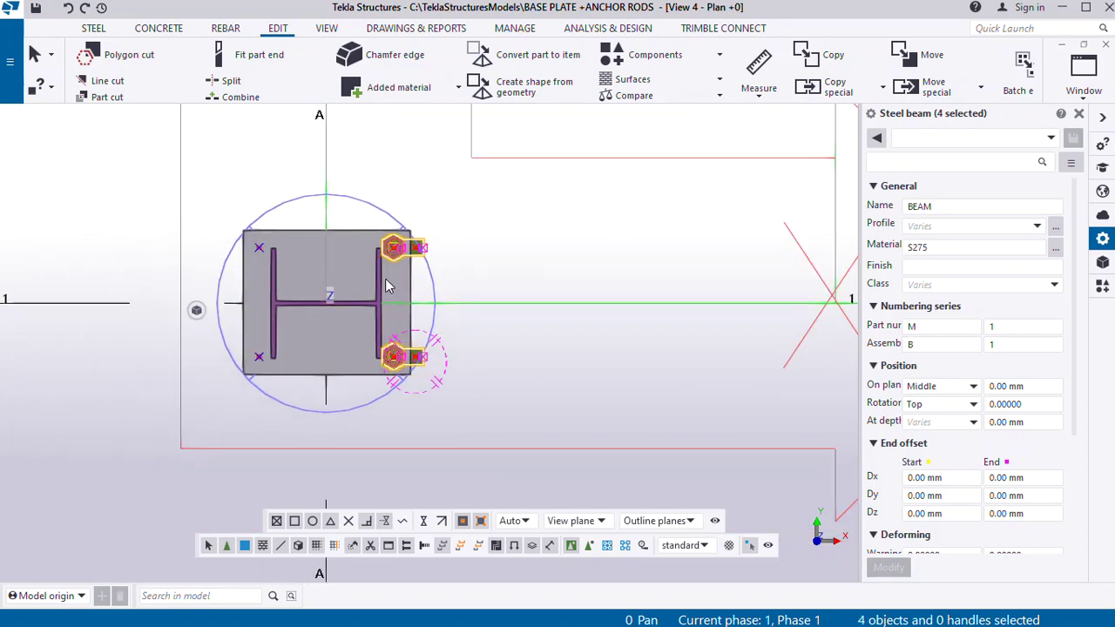
right_click(513, 204)
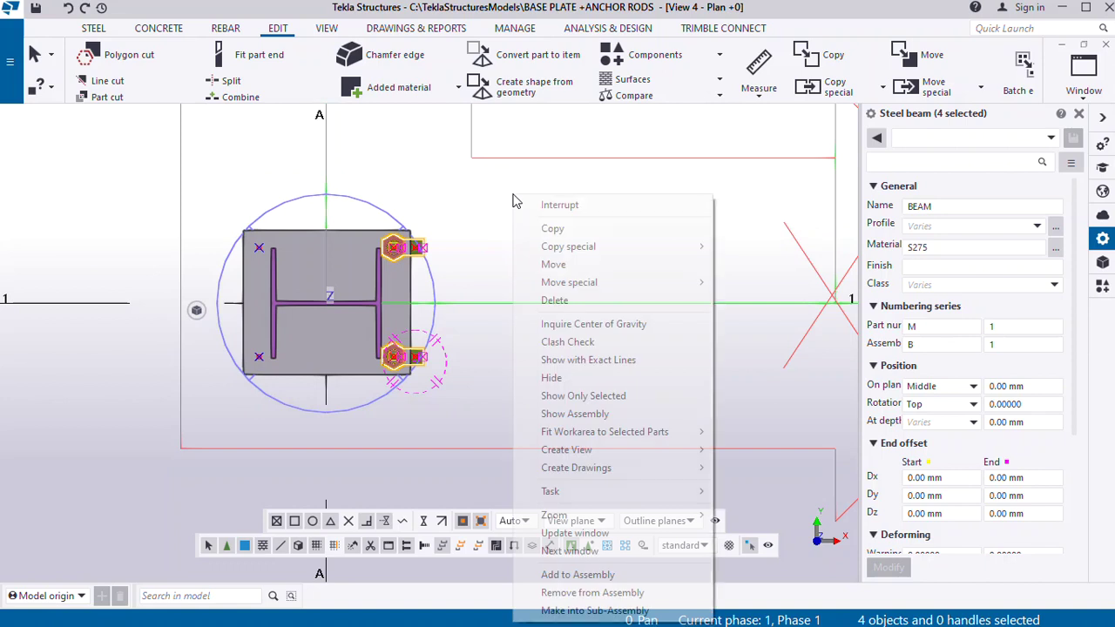
mouse_move(579, 289)
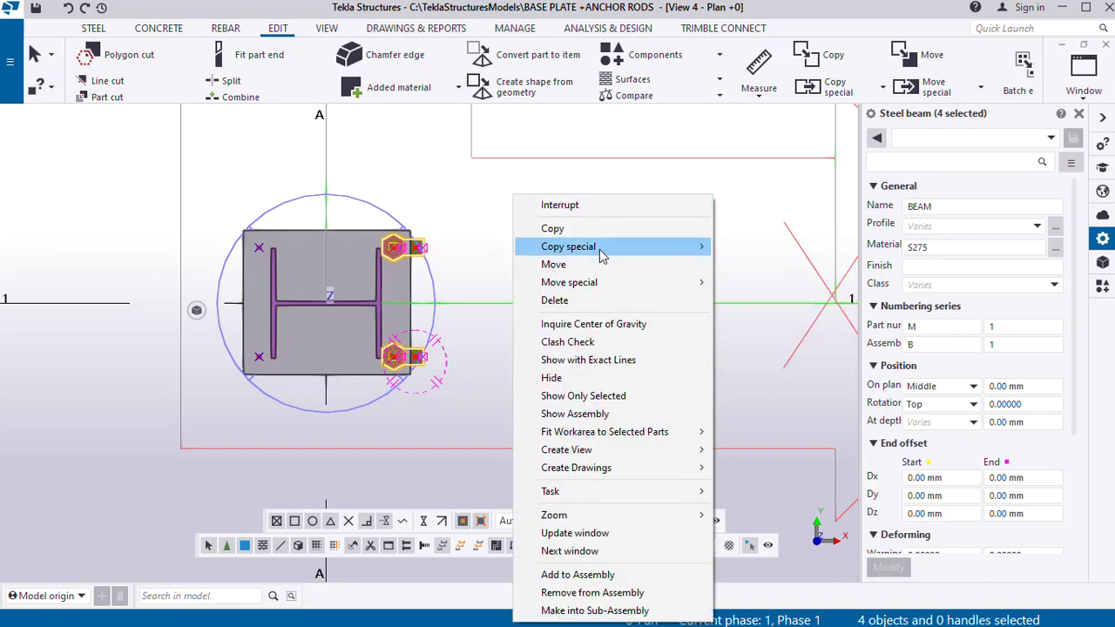
mouse_move(599, 248)
click(750, 283)
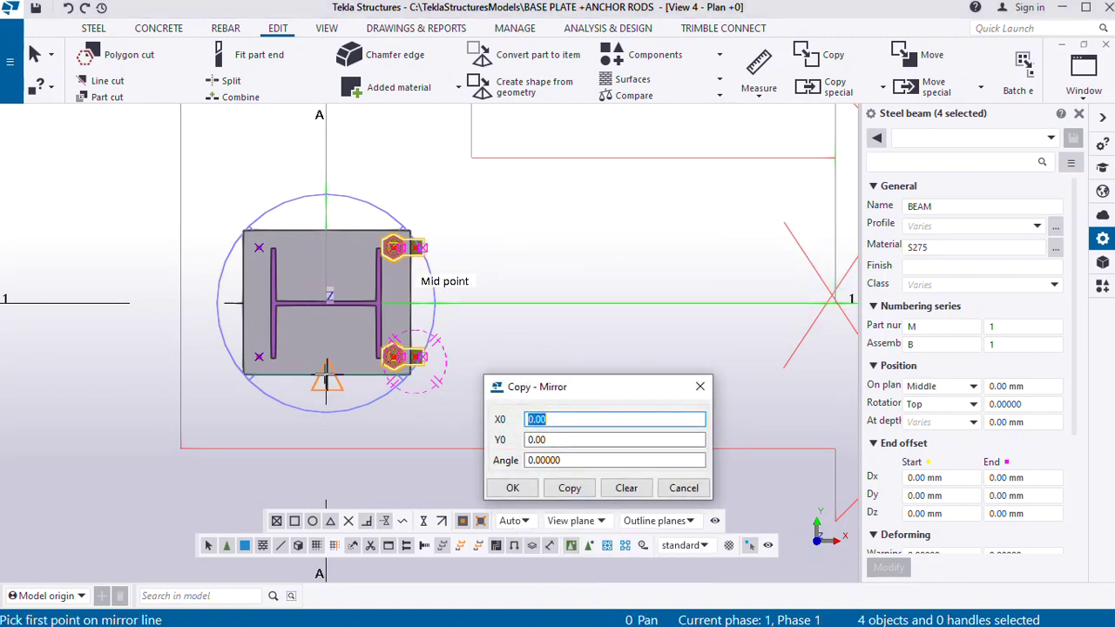
click(326, 300)
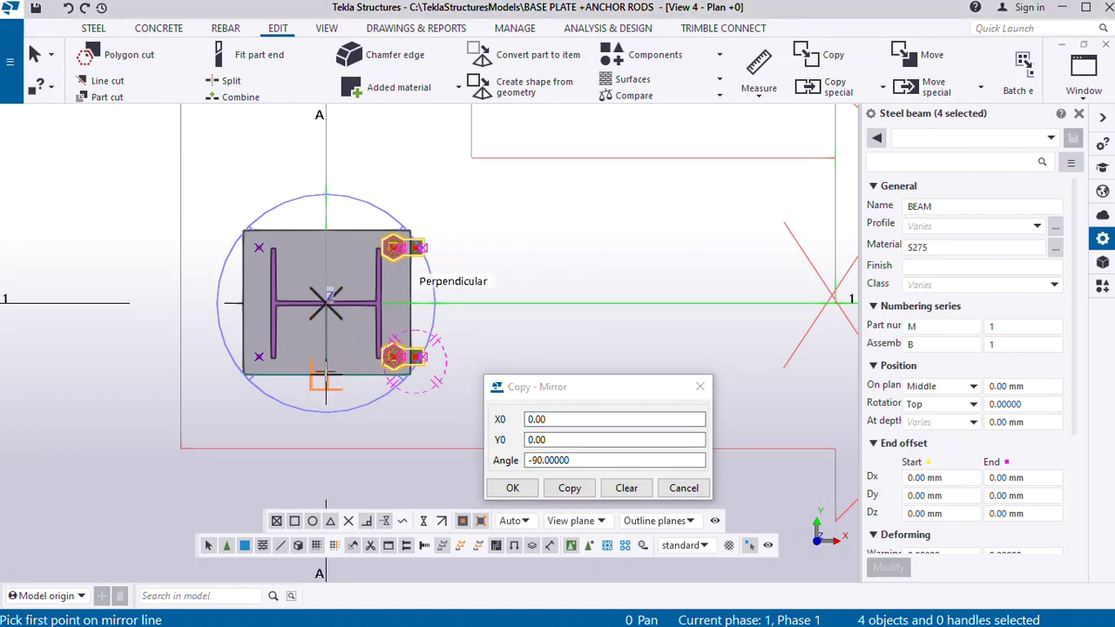
click(569, 488)
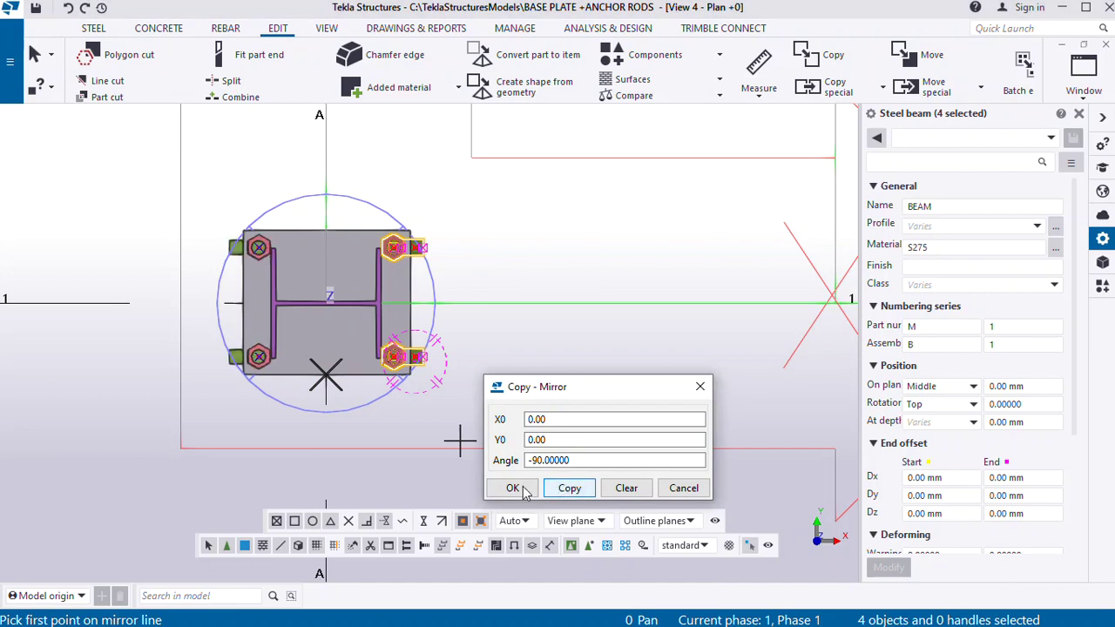
click(515, 489)
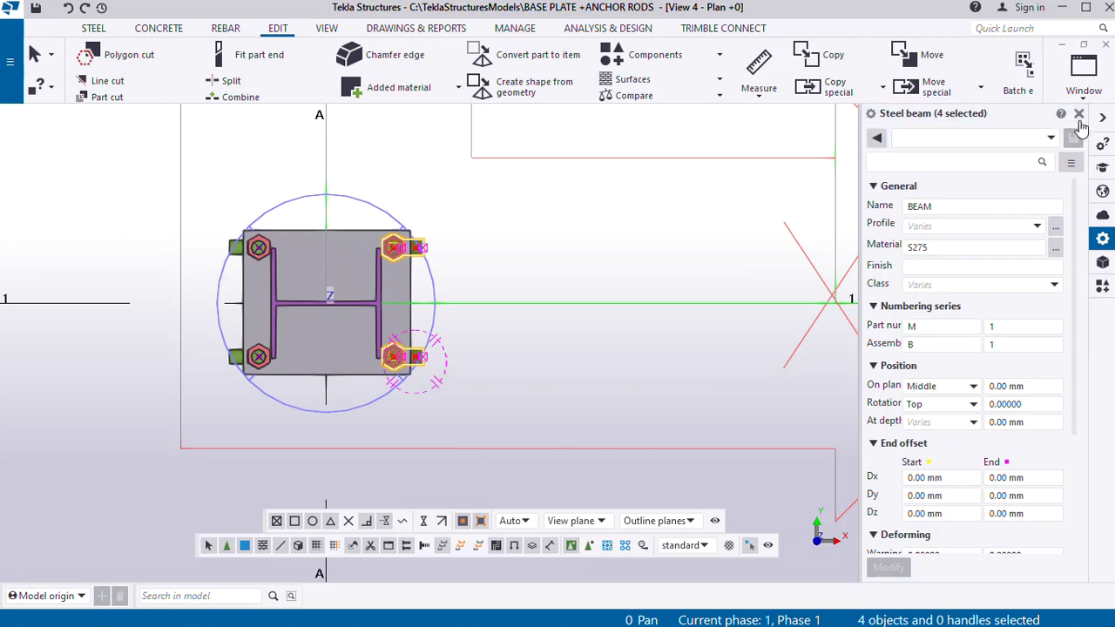
Open View 1 - 3d and examine the four anchor rods and nuts from several angles
click(1083, 87)
click(1031, 210)
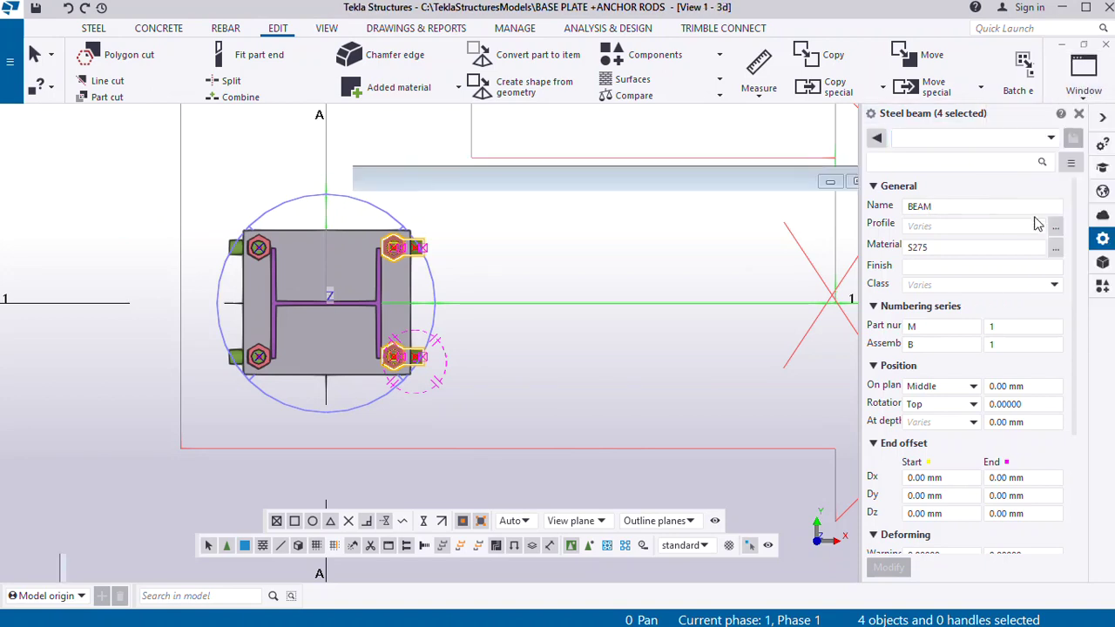
ctrl+middle_drag(402, 296, 372, 321)
scroll(355, 283, up, 5)
scroll(444, 318, down, 5)
scroll(392, 256, up, 3)
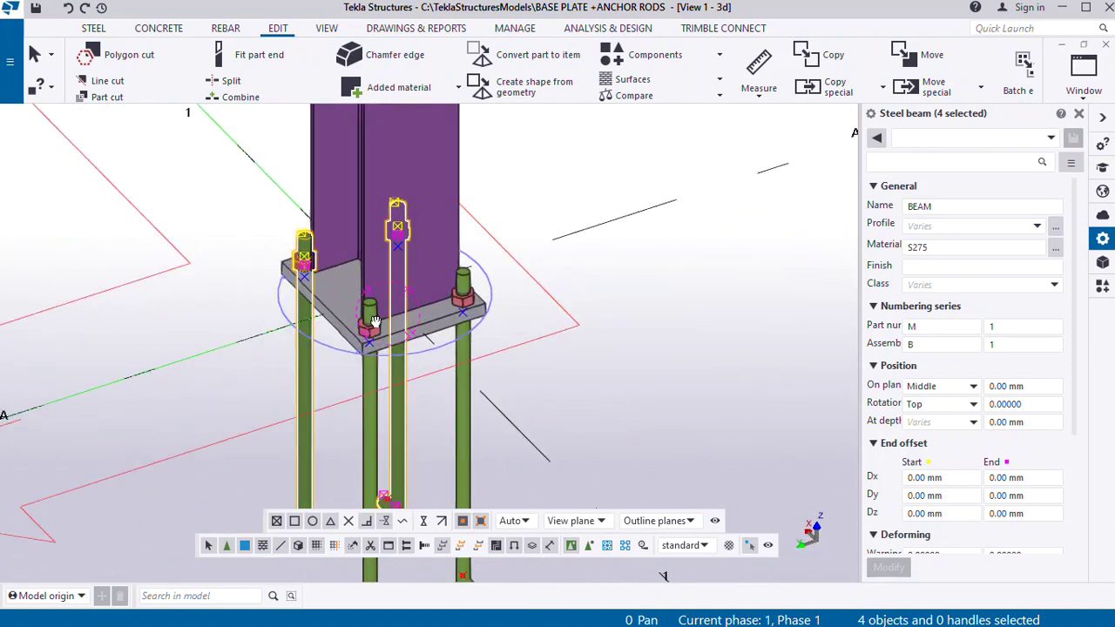
scroll(373, 321, down, 5)
ctrl+middle_drag(352, 372, 445, 383)
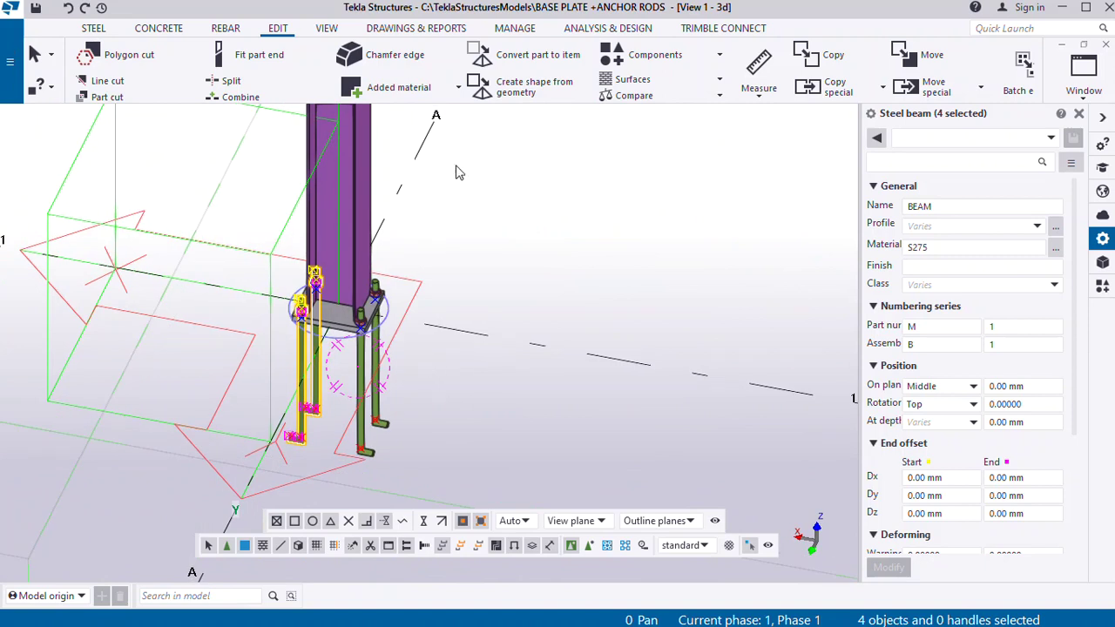
Clear the selection and redraw the 3D view to remove the temporary point markers
right_click(517, 169)
click(581, 190)
right_click(536, 127)
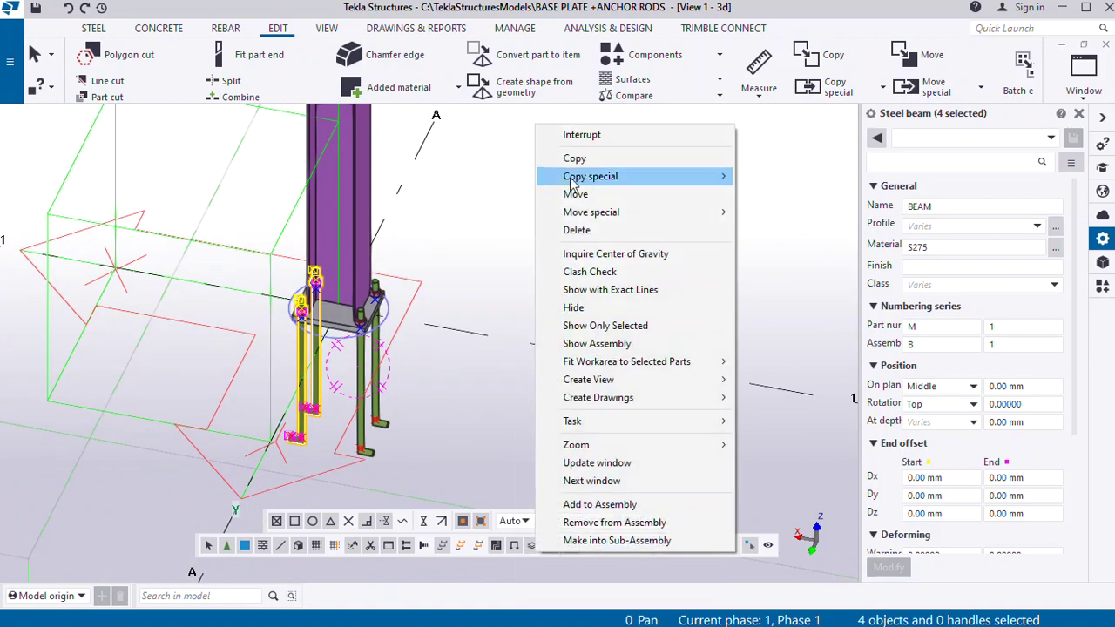
click(575, 229)
right_click(497, 185)
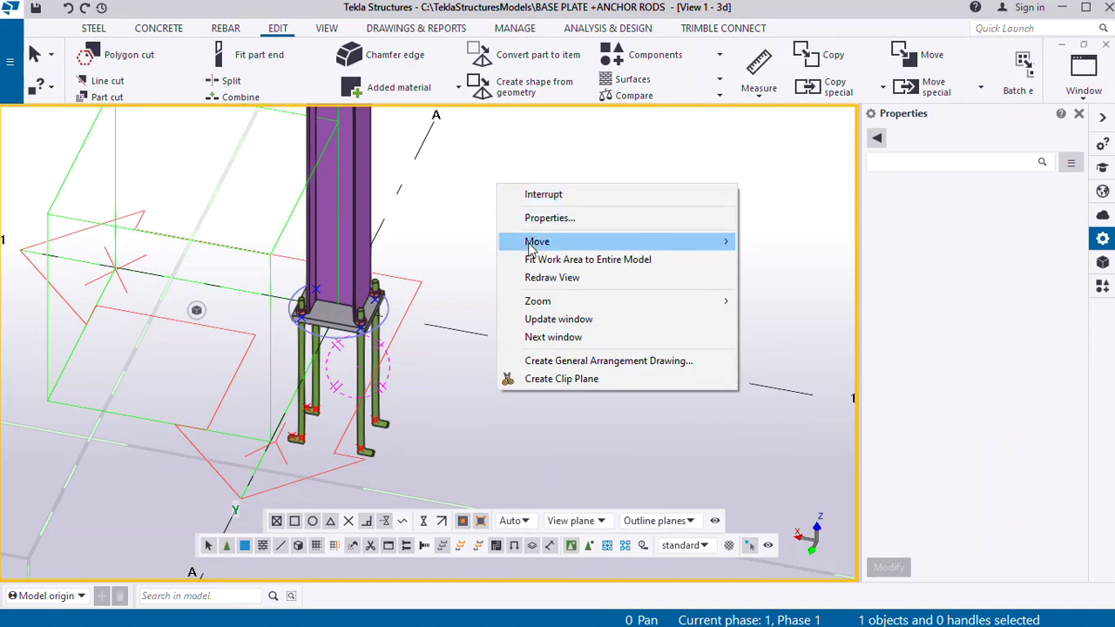
click(552, 277)
right_click(478, 166)
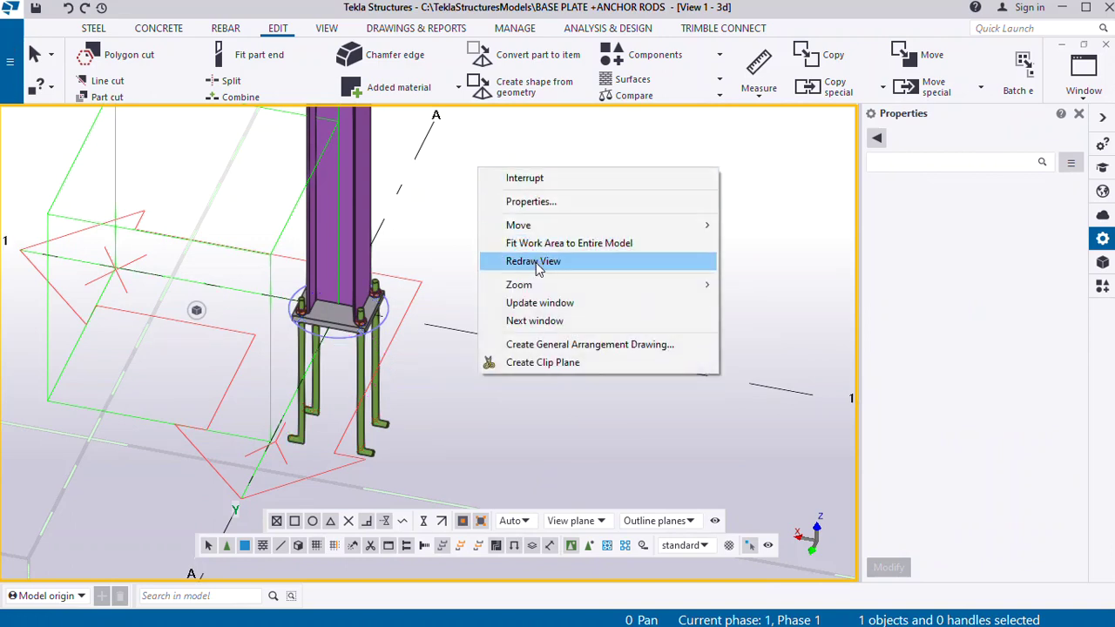
click(538, 263)
right_click(485, 168)
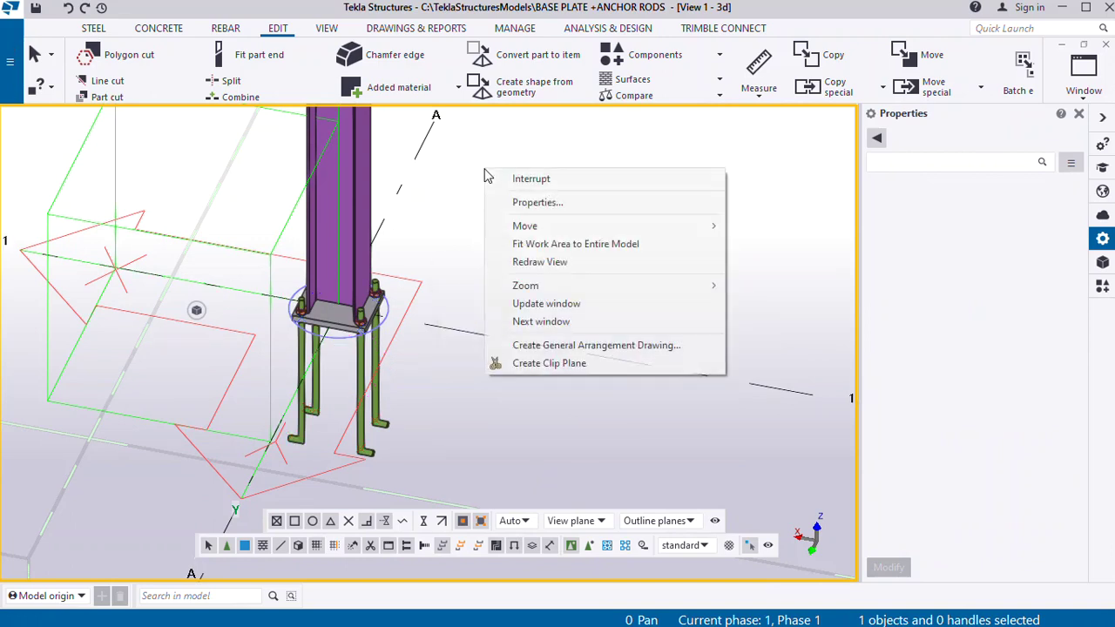
click(540, 262)
Inspect the red nuts seated on the base plate and the hooked rods below it in the 3D view
scroll(358, 303, up, 10)
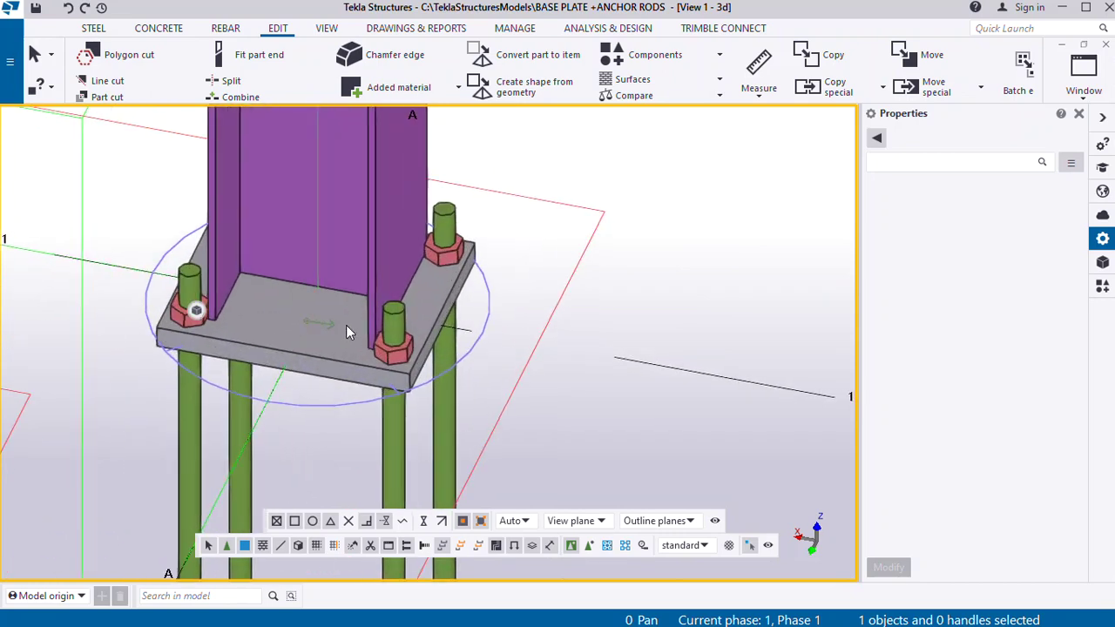
middle_drag(346, 325, 366, 301)
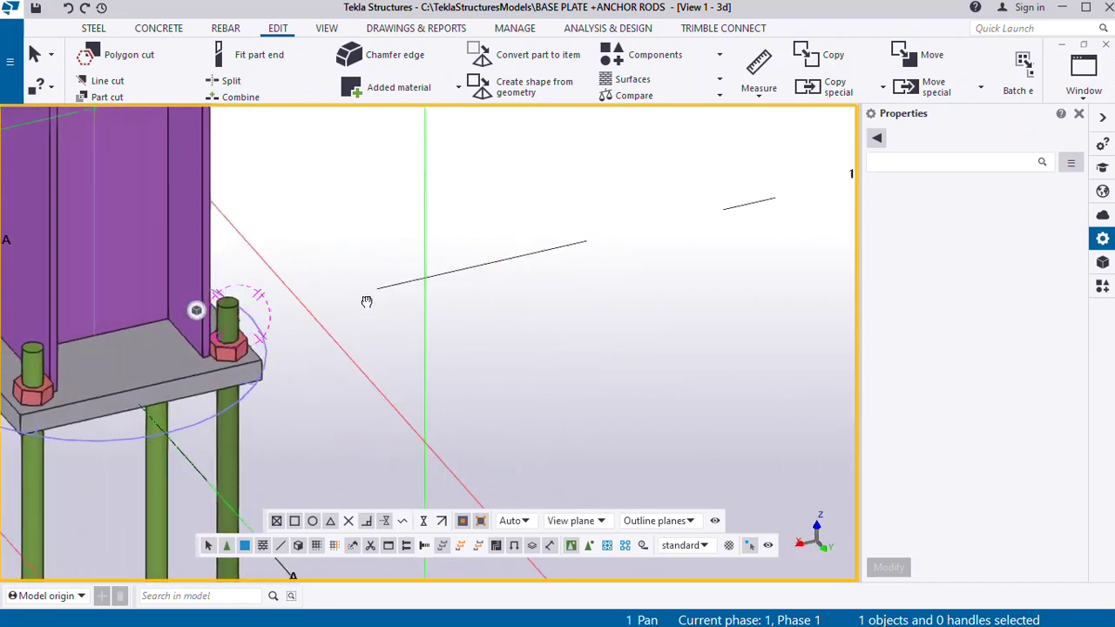
scroll(367, 301, down, 8)
double_click(361, 300)
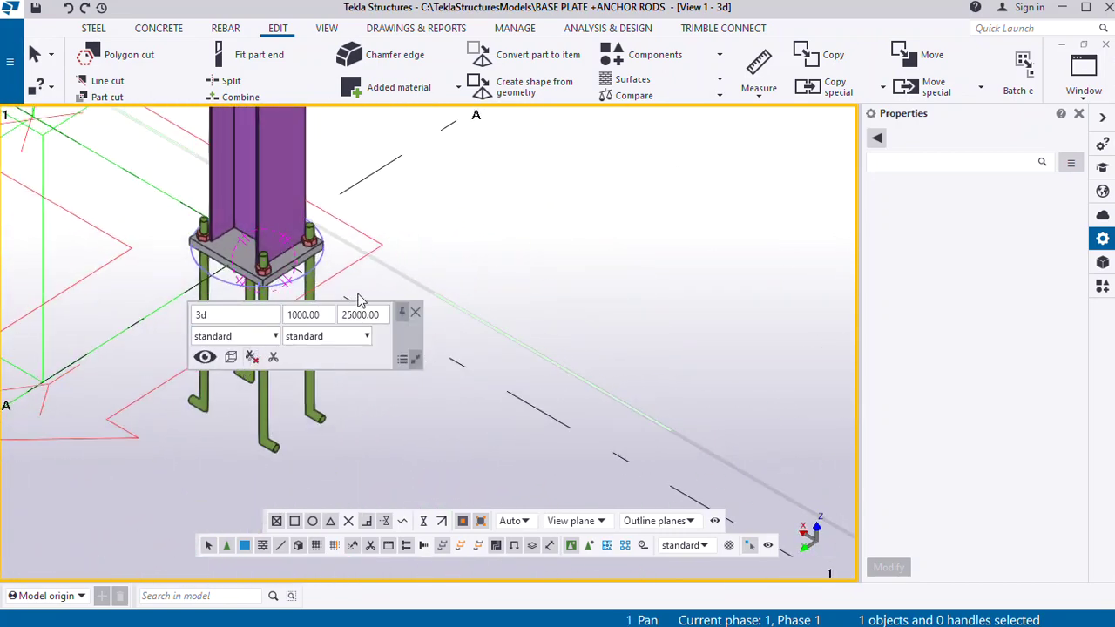
Dismiss the view's contextual toolbar and inspect the column foot, base plate, nuts and anchor rods up close in the 3D view
click(416, 314)
scroll(244, 268, up, 3)
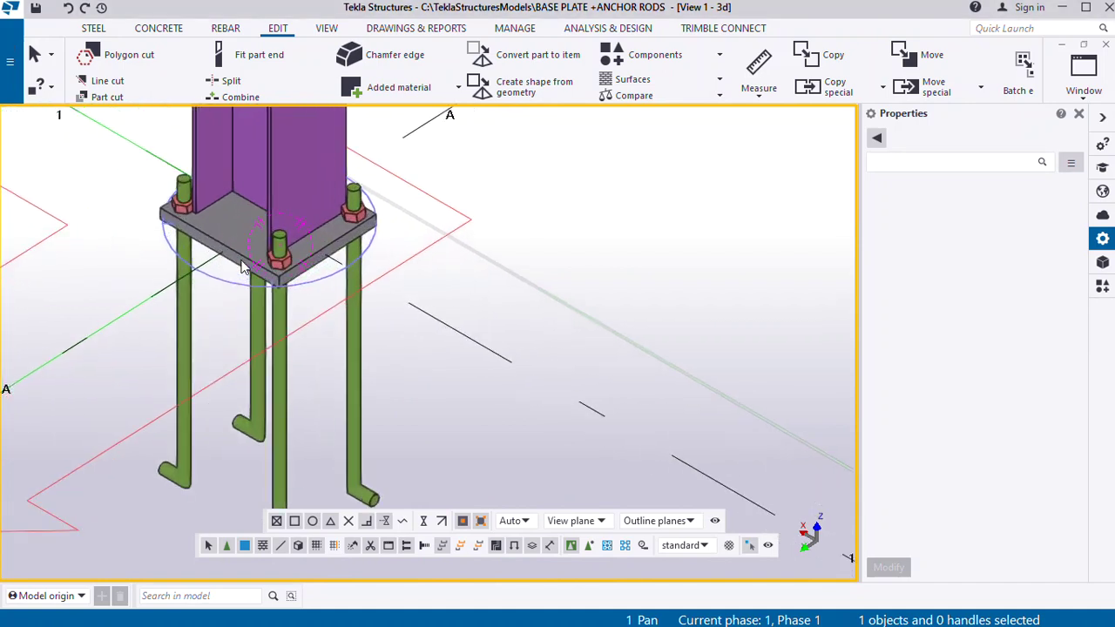
scroll(259, 290, down, 2)
mouse_move(258, 290)
ctrl+middle_down()
mouse_move(374, 328)
mouse_move(370, 319)
mouse_move(410, 316)
mouse_move(272, 312)
mouse_move(403, 333)
mouse_move(253, 263)
ctrl+middle_up()
scroll(249, 261, up, 3)
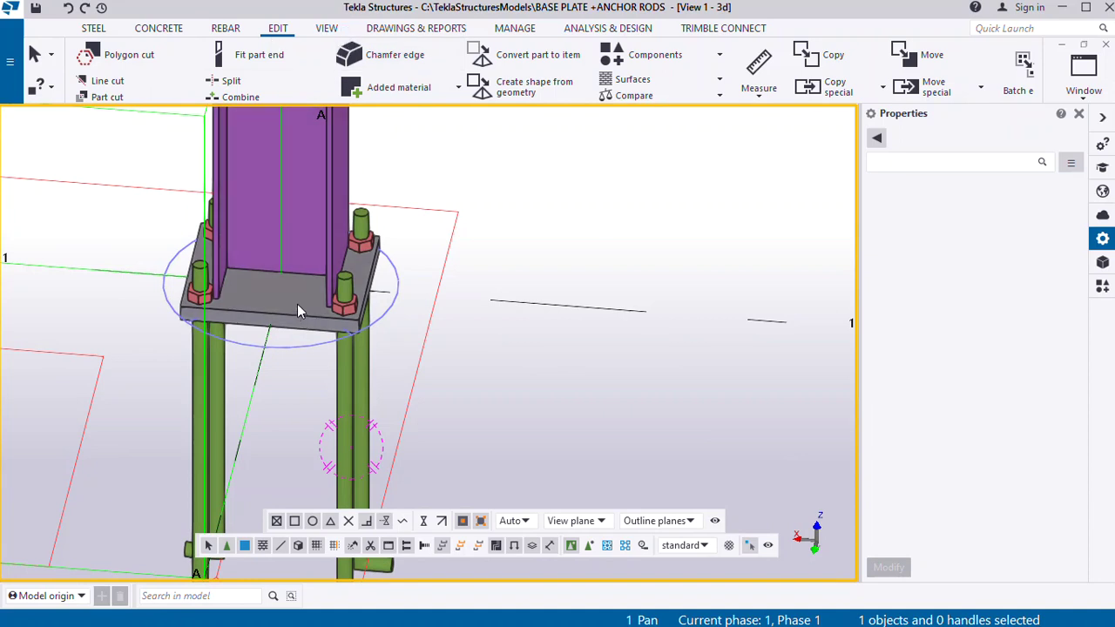
scroll(297, 304, down, 3)
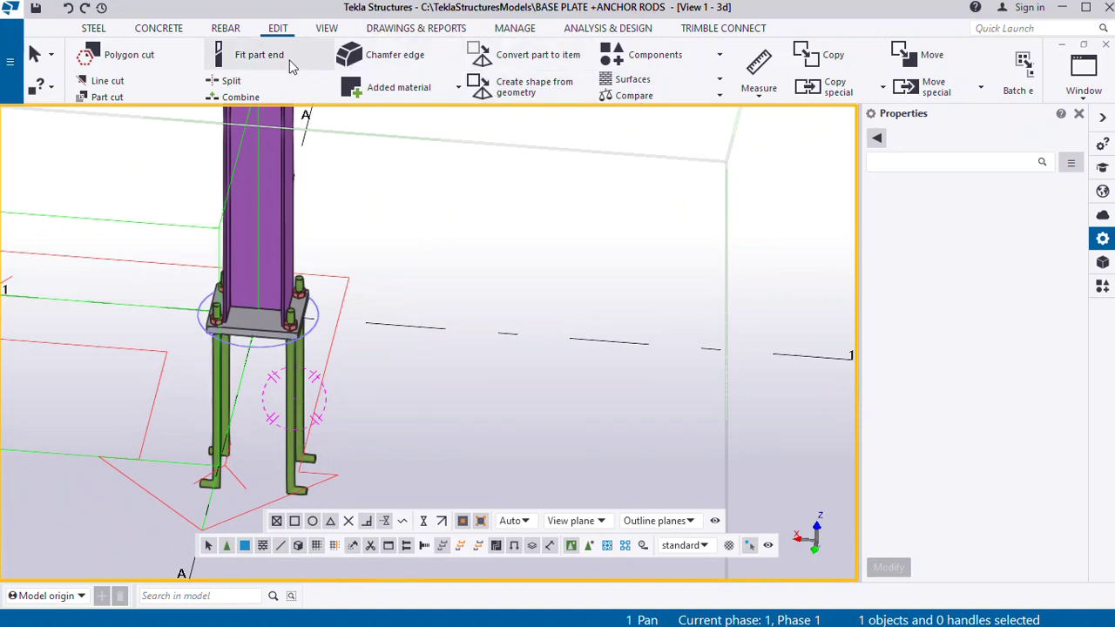
Start a weld at the joint between the steel column and its base plate
click(97, 29)
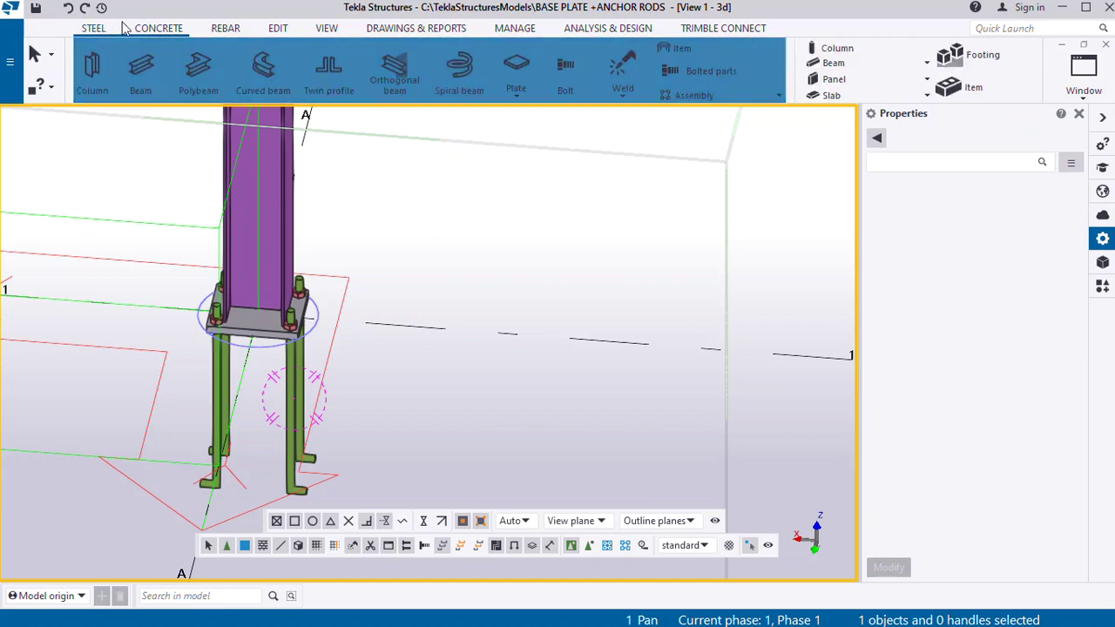
click(630, 70)
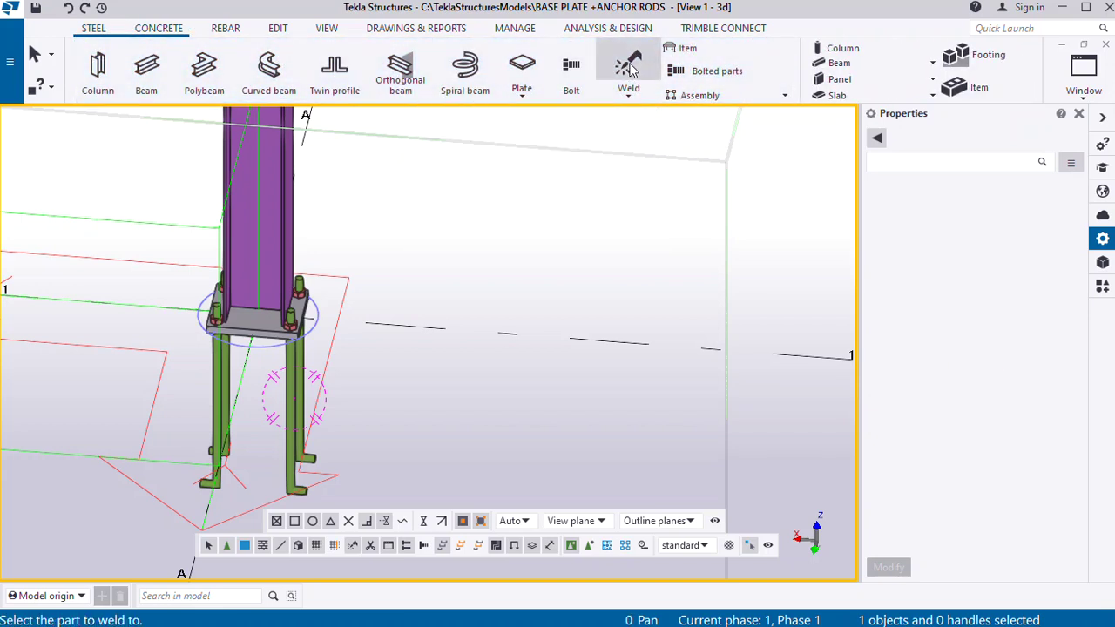
scroll(242, 341, up, 6)
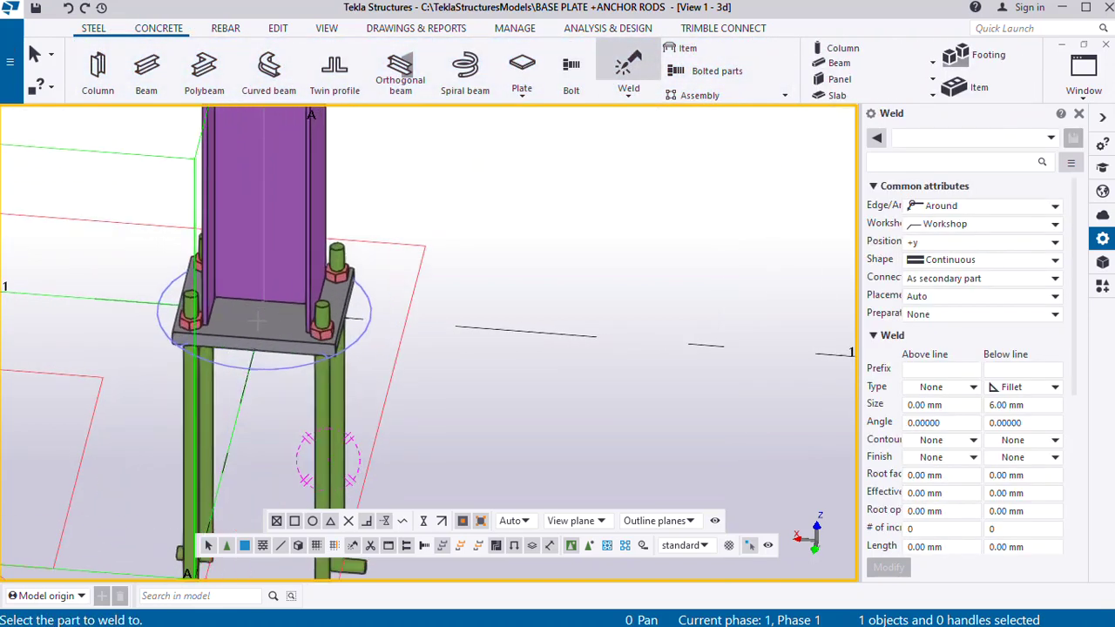